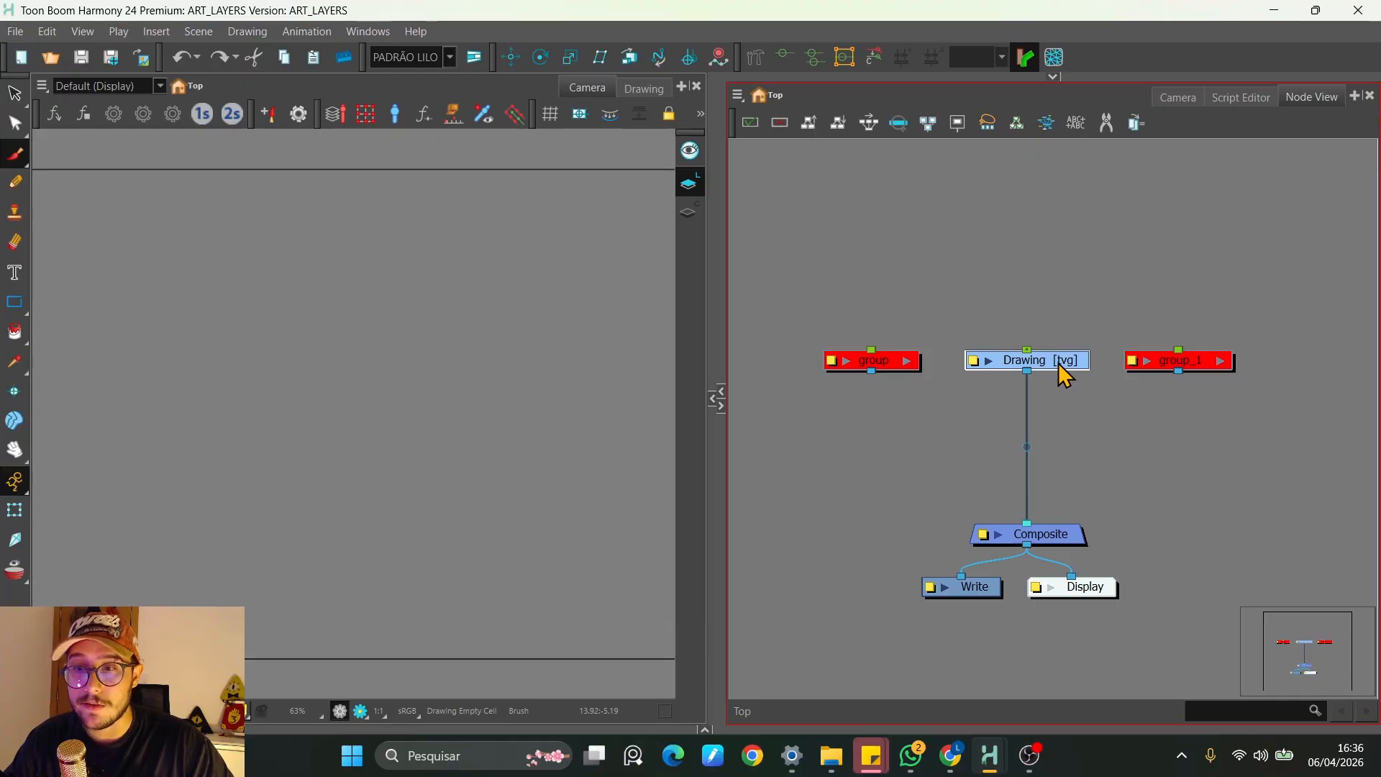
Reposition the Drawing node above the Composite node and save the scene
mouse_move(1058, 364)
left_mouse_down()
mouse_move(1033, 293)
mouse_move(1060, 440)
left_mouse_up()
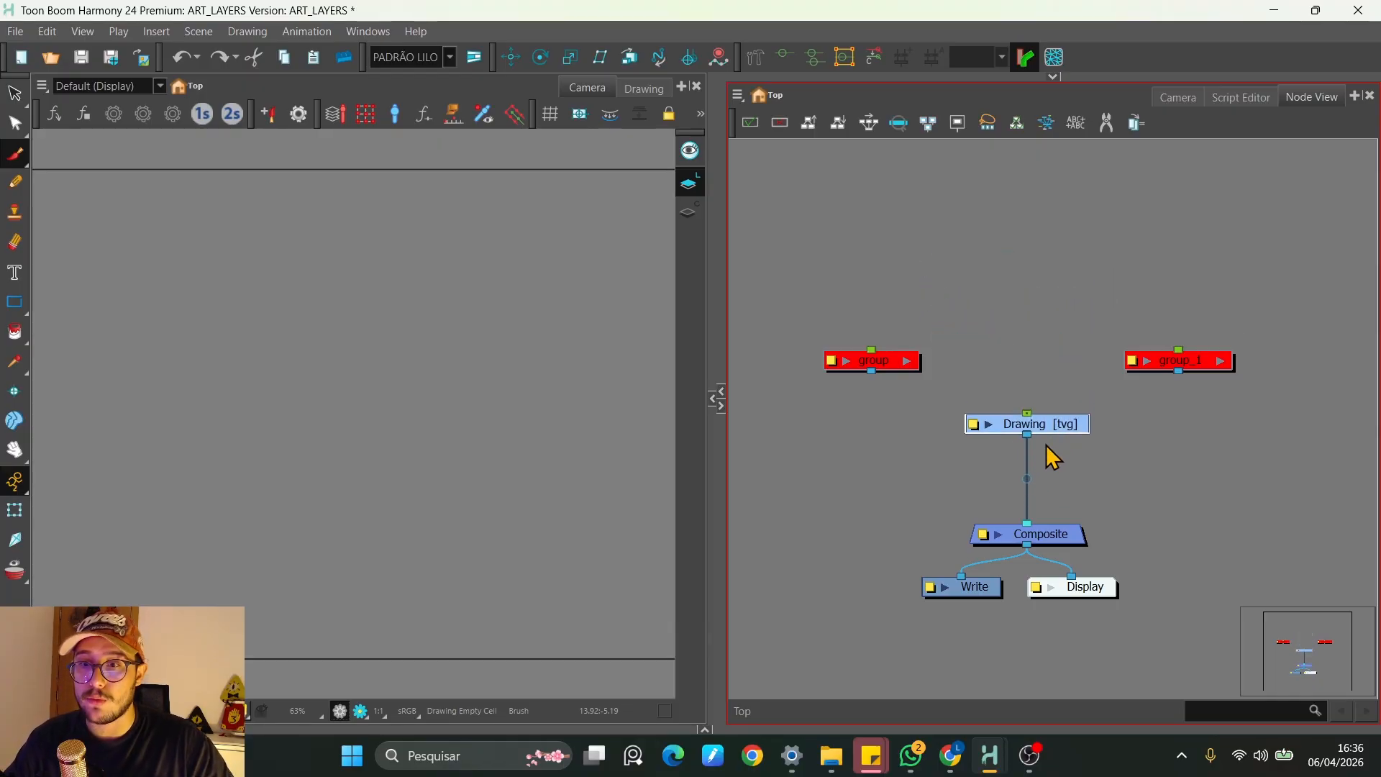
scroll(1056, 440, "up", 4)
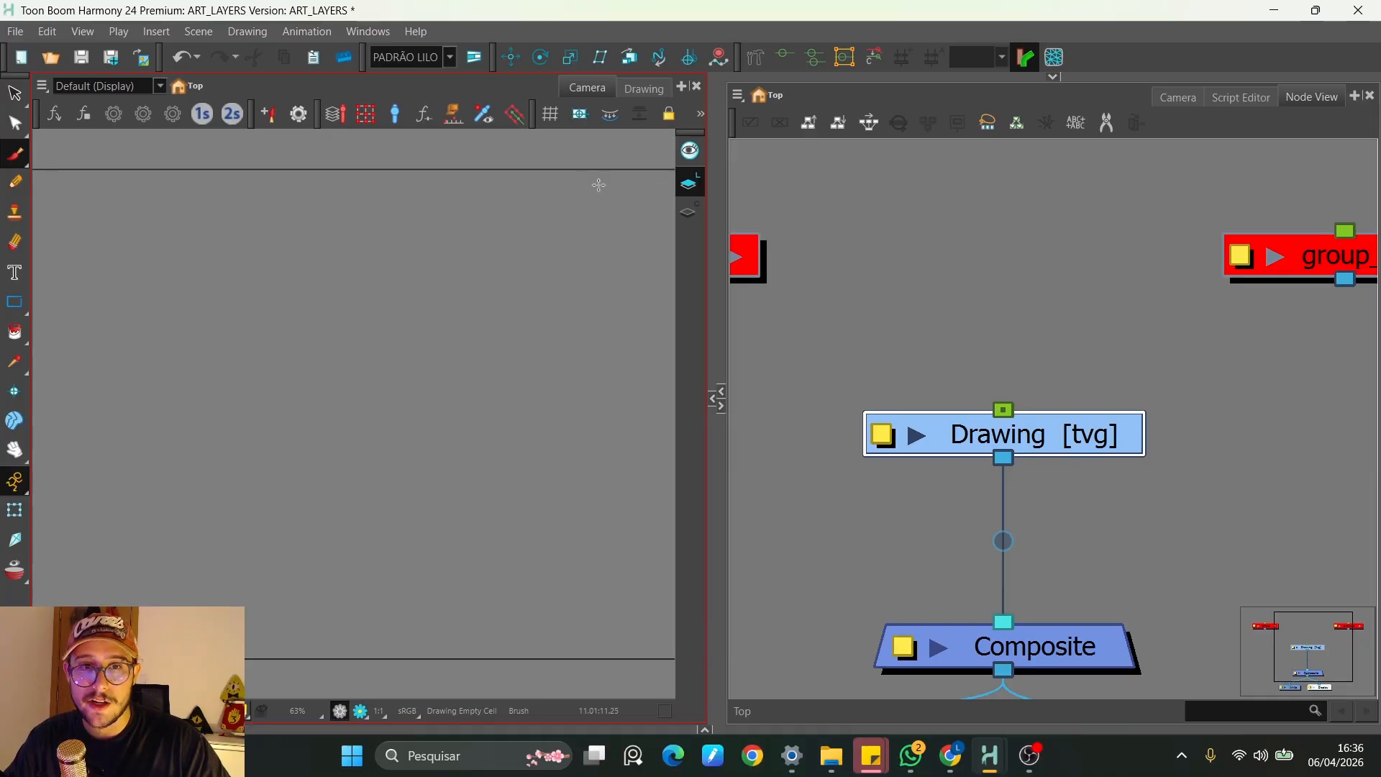
mouse_move(1080, 451)
left_mouse_down()
mouse_move(1079, 435)
mouse_move(1086, 455)
mouse_move(1069, 447)
mouse_move(1070, 468)
left_mouse_up()
key("space")
left_click_drag(1067, 546, 1069, 301)
left_click_drag(1157, 317, 866, 568)
key("space")
left_click(1051, 410)
mouse_move(1026, 336)
left_mouse_down()
mouse_move(1003, 453)
mouse_move(1041, 326)
mouse_move(1041, 251)
mouse_move(1027, 268)
mouse_move(1037, 288)
left_mouse_up()
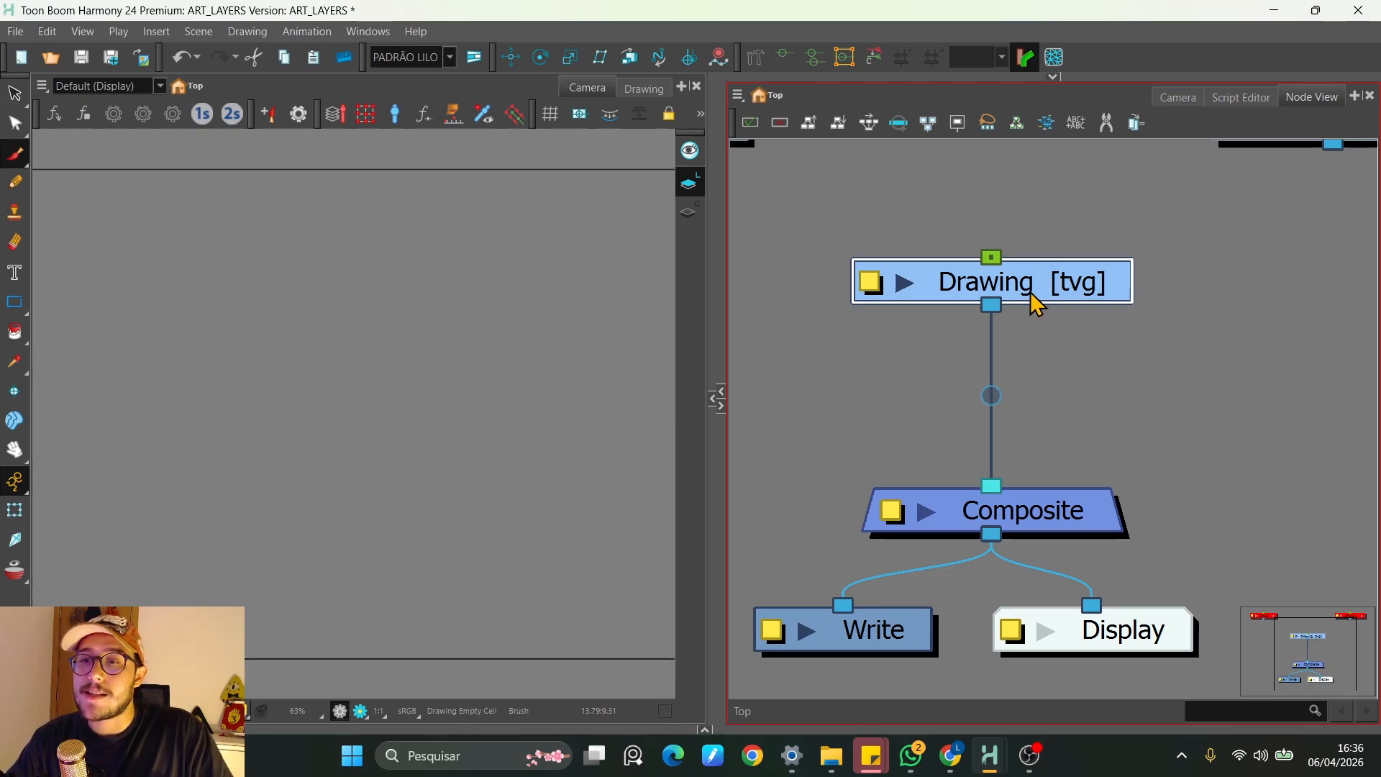
mouse_move(1030, 292)
left_mouse_down()
mouse_move(943, 240)
mouse_move(1029, 306)
mouse_move(1038, 347)
mouse_move(1039, 239)
left_mouse_up()
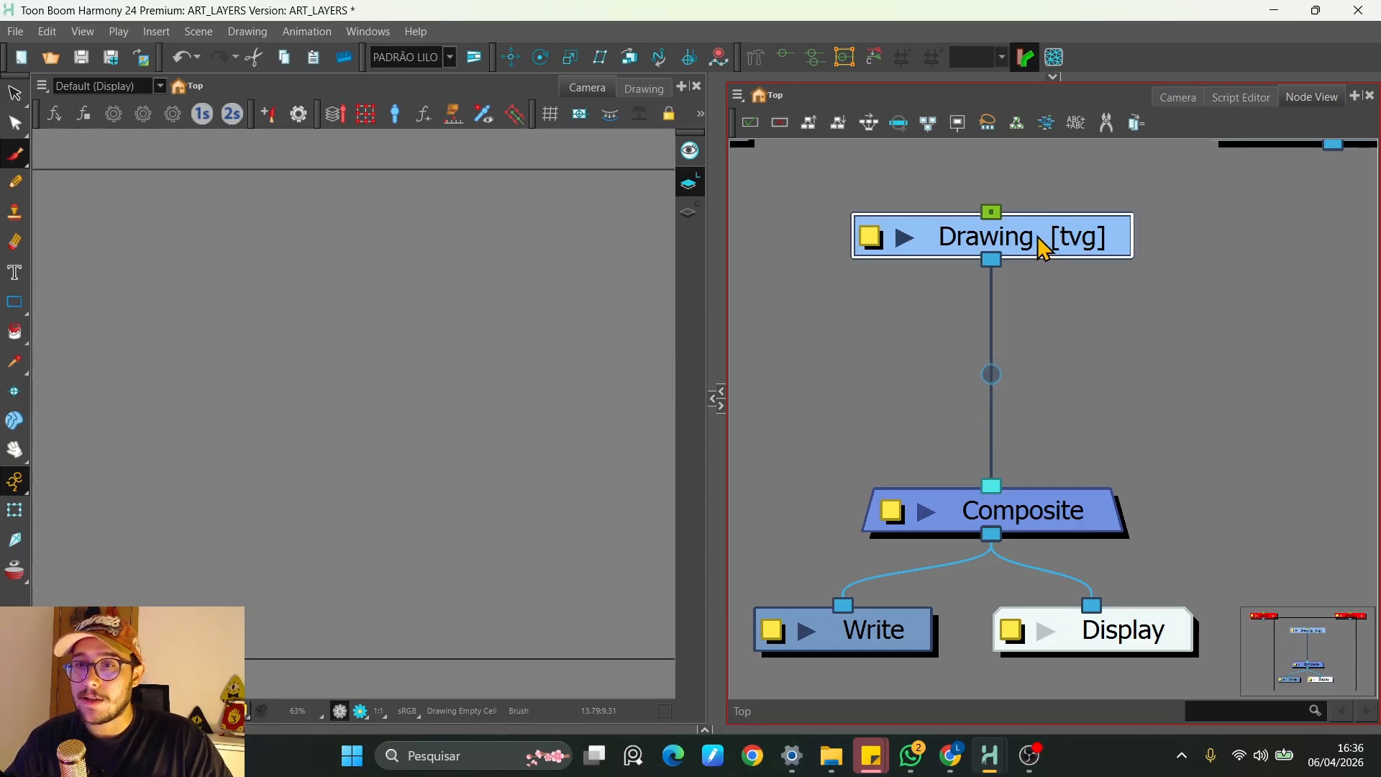
key("ctrl+s")
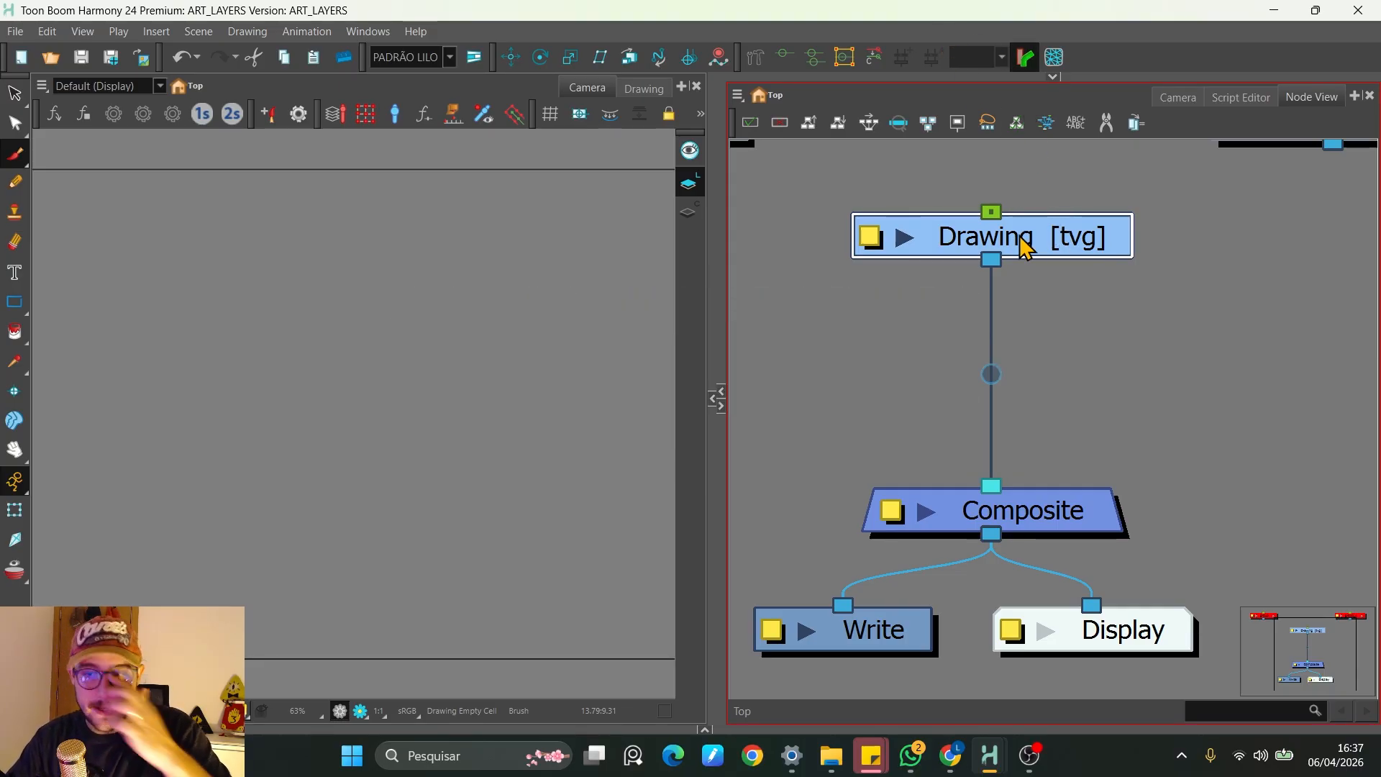
Draw a black-outlined, nearly square rectangle in the Camera view with the Rectangle tool
key("alt+7")
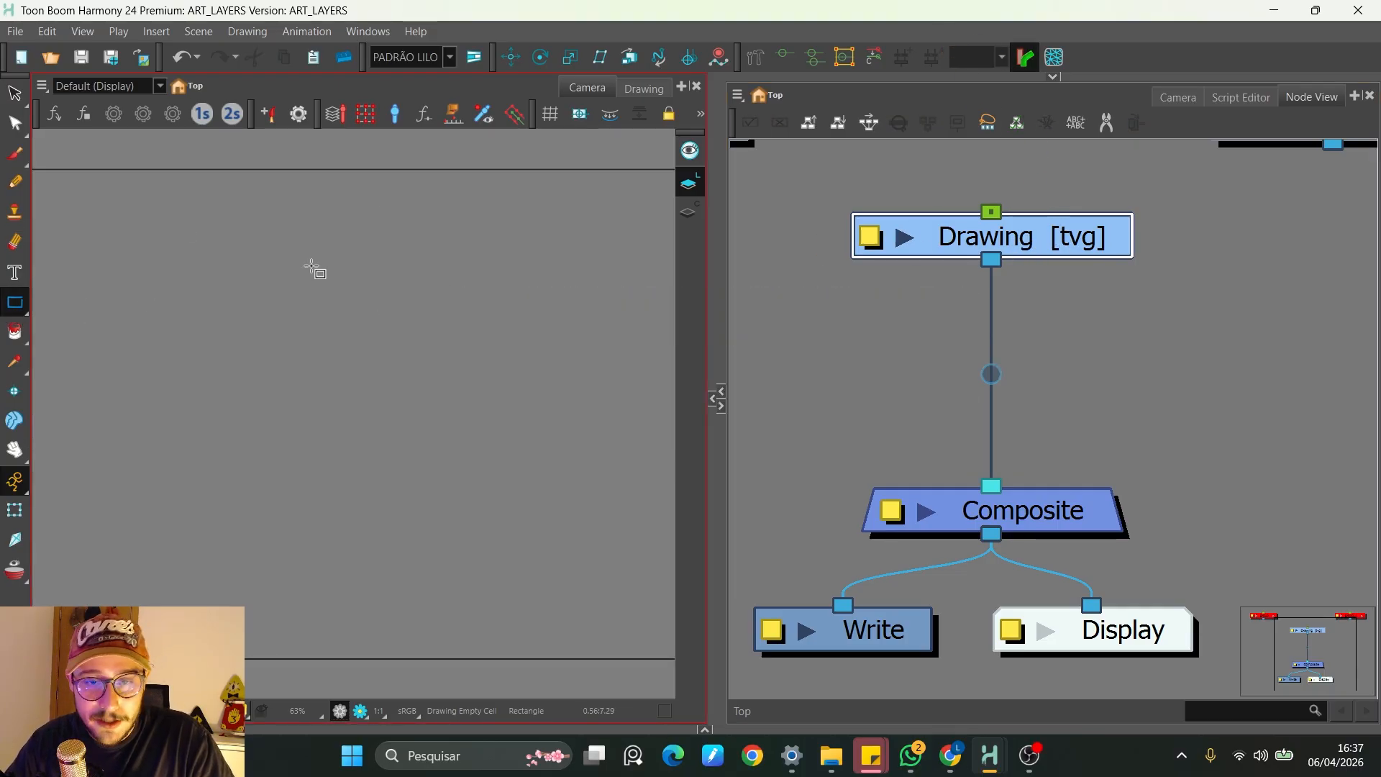
left_click_drag(312, 268, 388, 339)
key("ctrl+z")
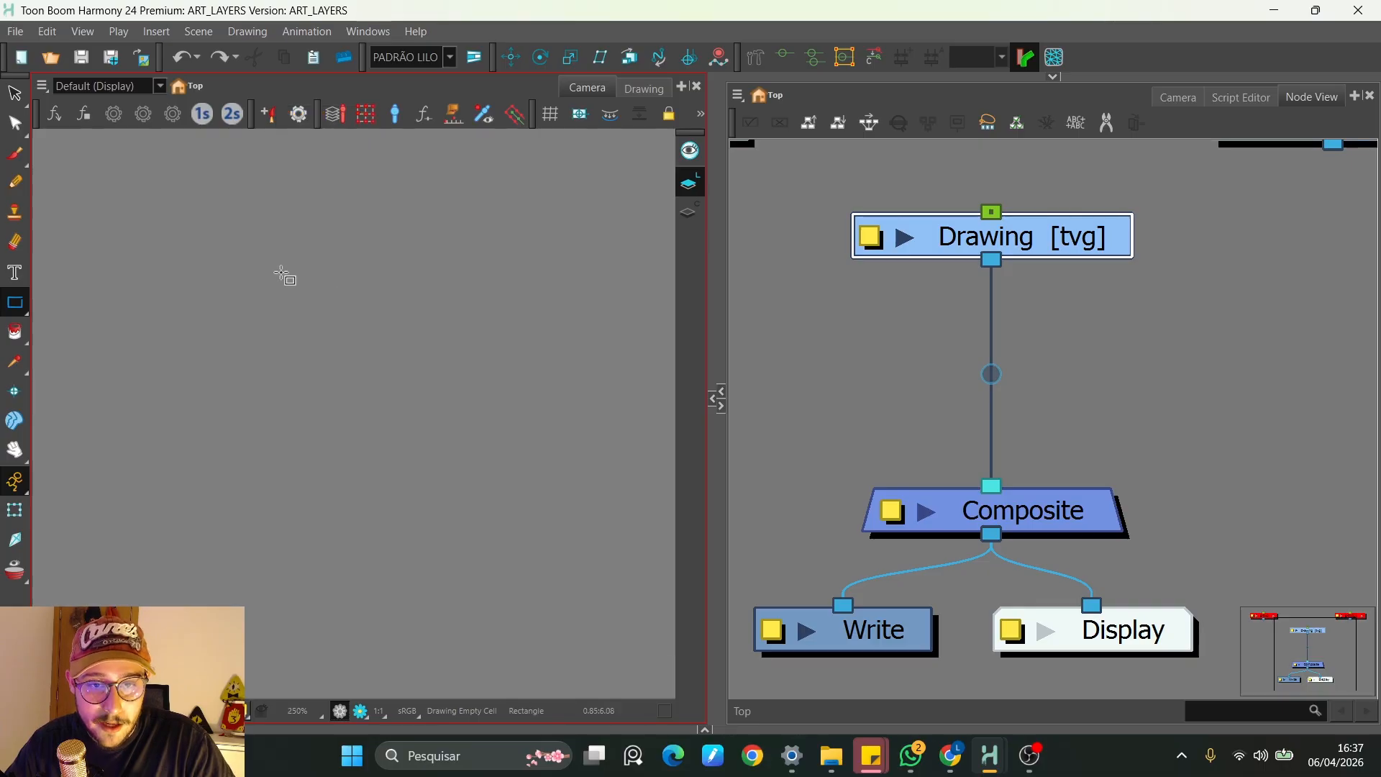
left_click_drag(256, 263, 410, 427)
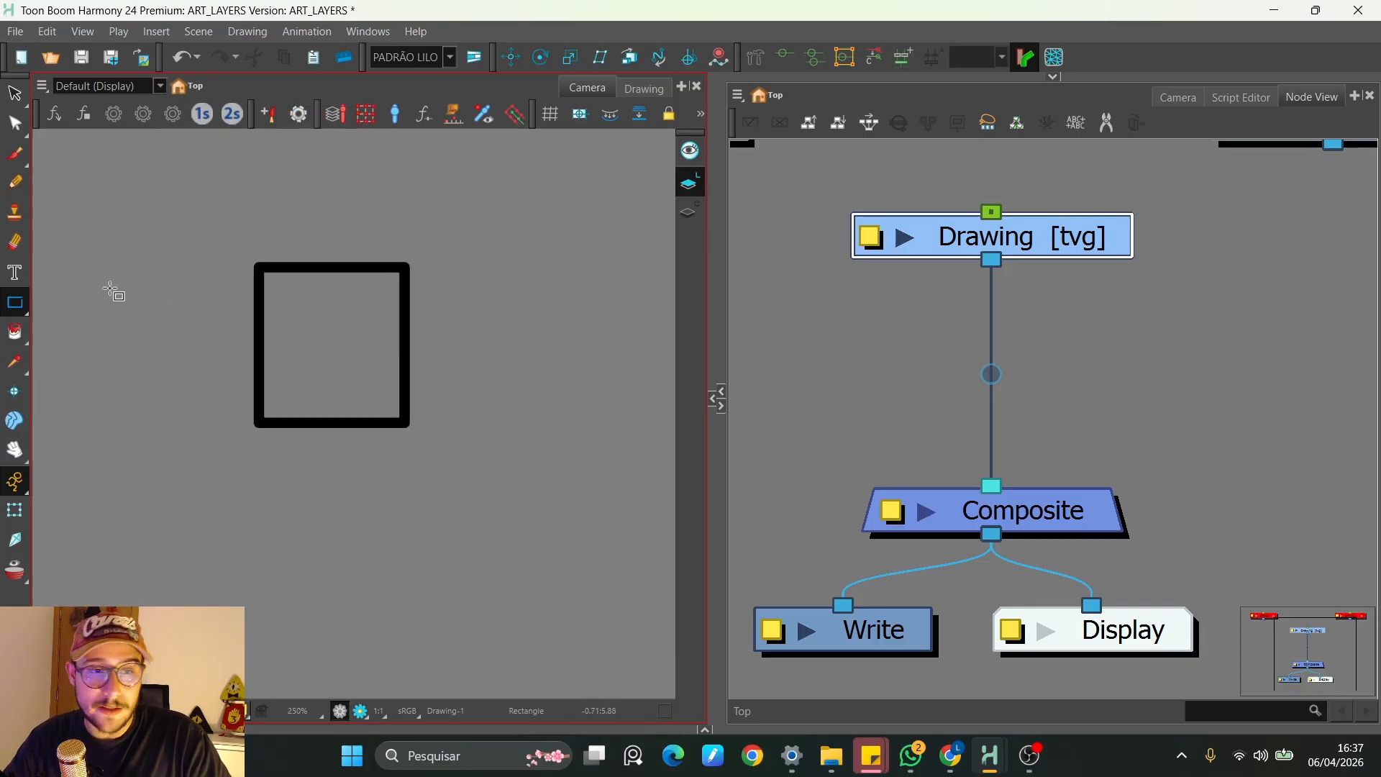
Fill the inside of the square with the Green colour from the ART_LAYERS palette
key("alt+i")
left_click(717, 402)
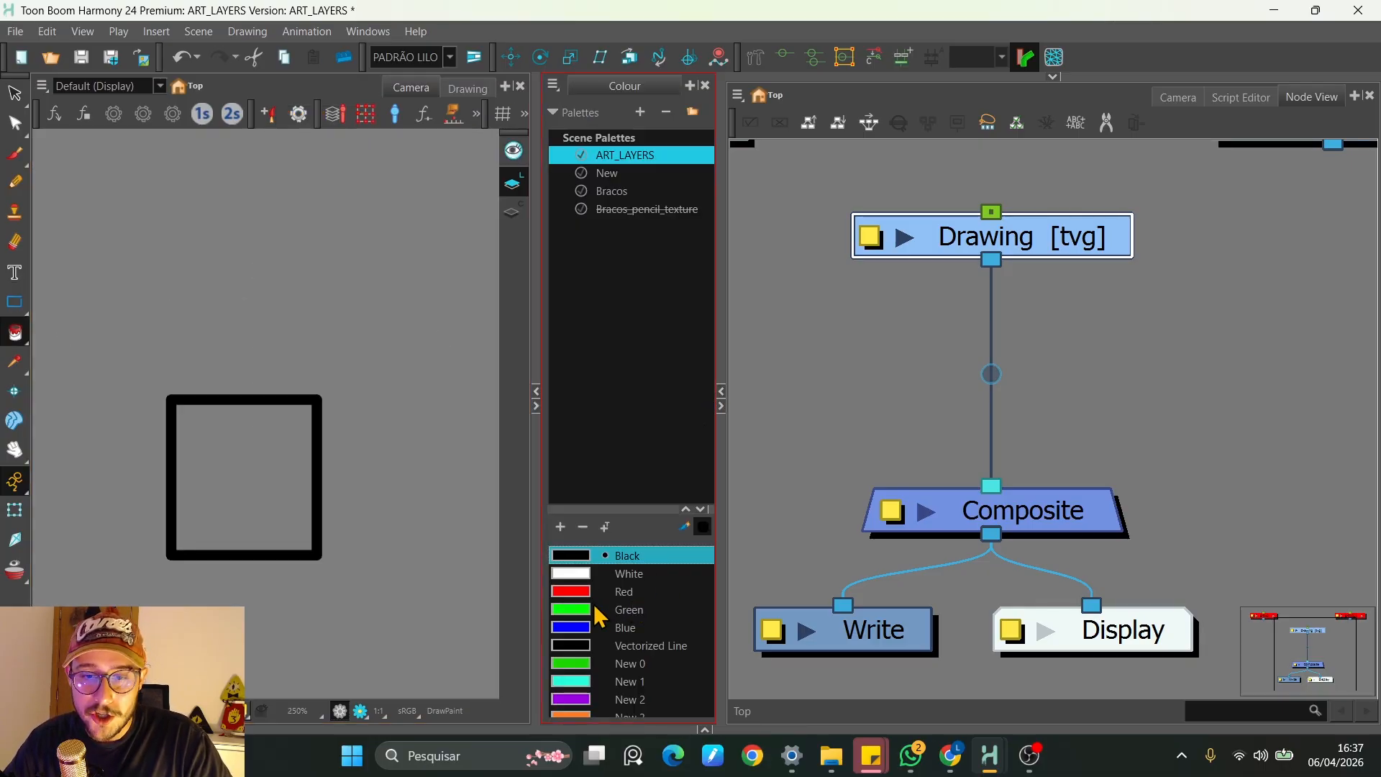
left_click(586, 610)
left_click(271, 481)
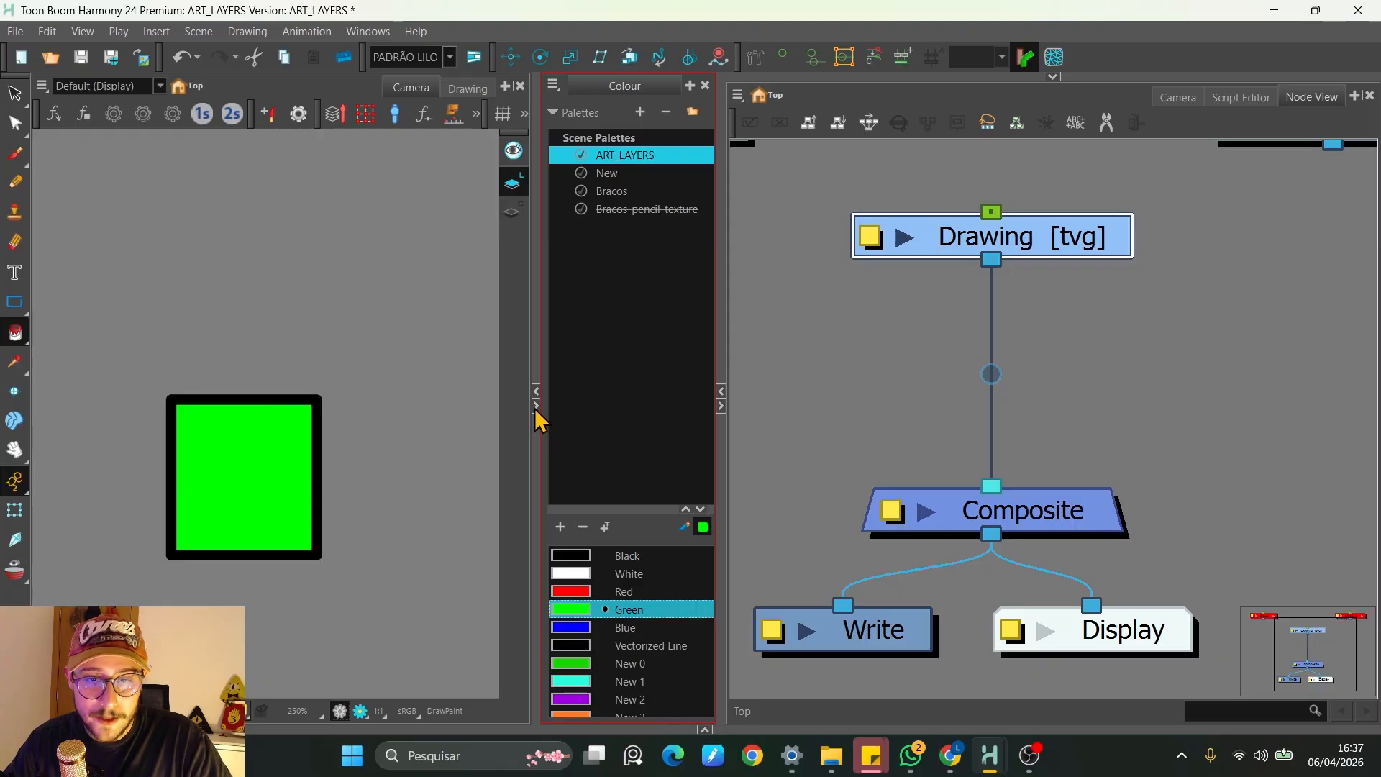
left_click(536, 408)
Try pulling the square's upper-right corner upward with the Contour Editor, and undo the deformation
key("alt+s")
mouse_move(455, 202)
left_mouse_down()
mouse_move(521, 383)
mouse_move(631, 230)
left_mouse_up()
mouse_move(468, 326)
left_mouse_down()
mouse_move(300, 370)
mouse_move(587, 282)
left_mouse_up()
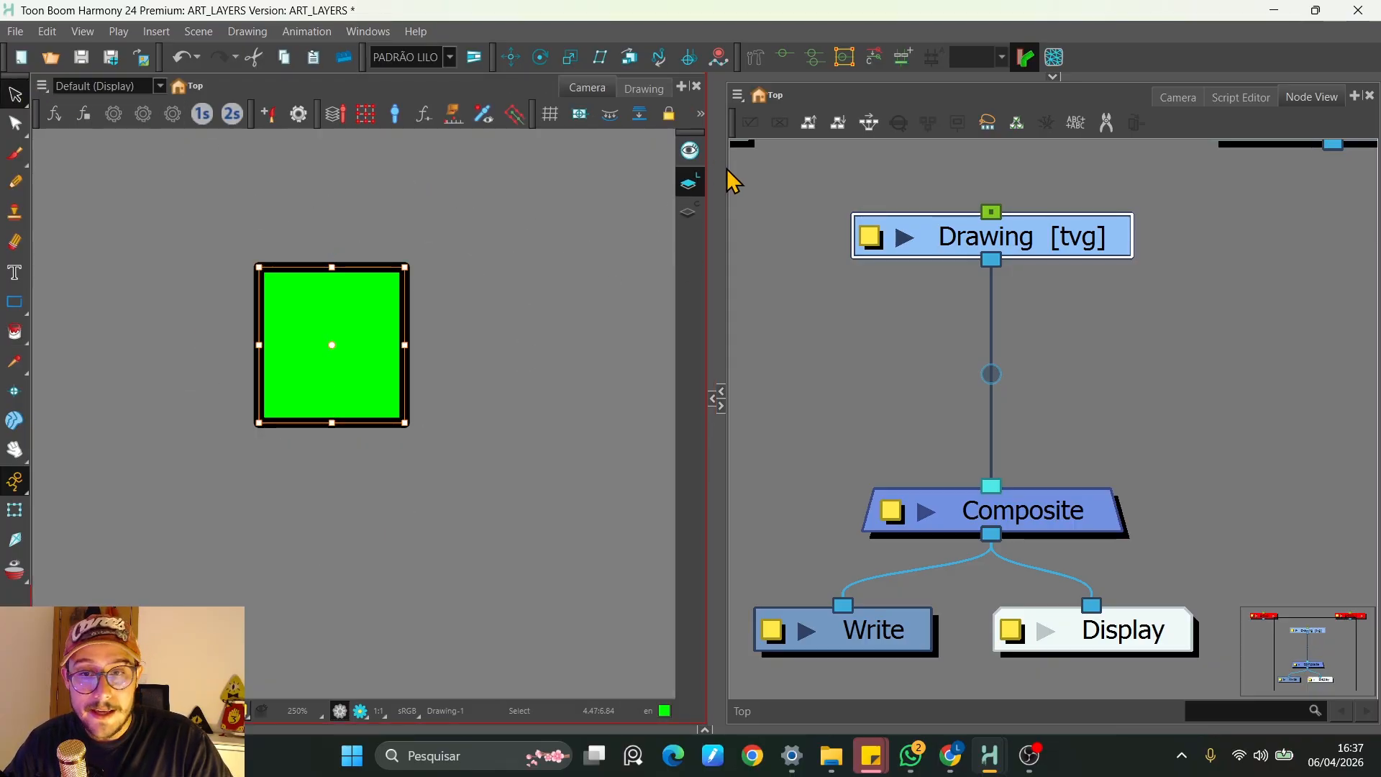
left_click(15, 124)
mouse_move(494, 200)
left_mouse_down()
mouse_move(333, 238)
mouse_move(438, 258)
mouse_move(517, 251)
mouse_move(421, 188)
left_mouse_up()
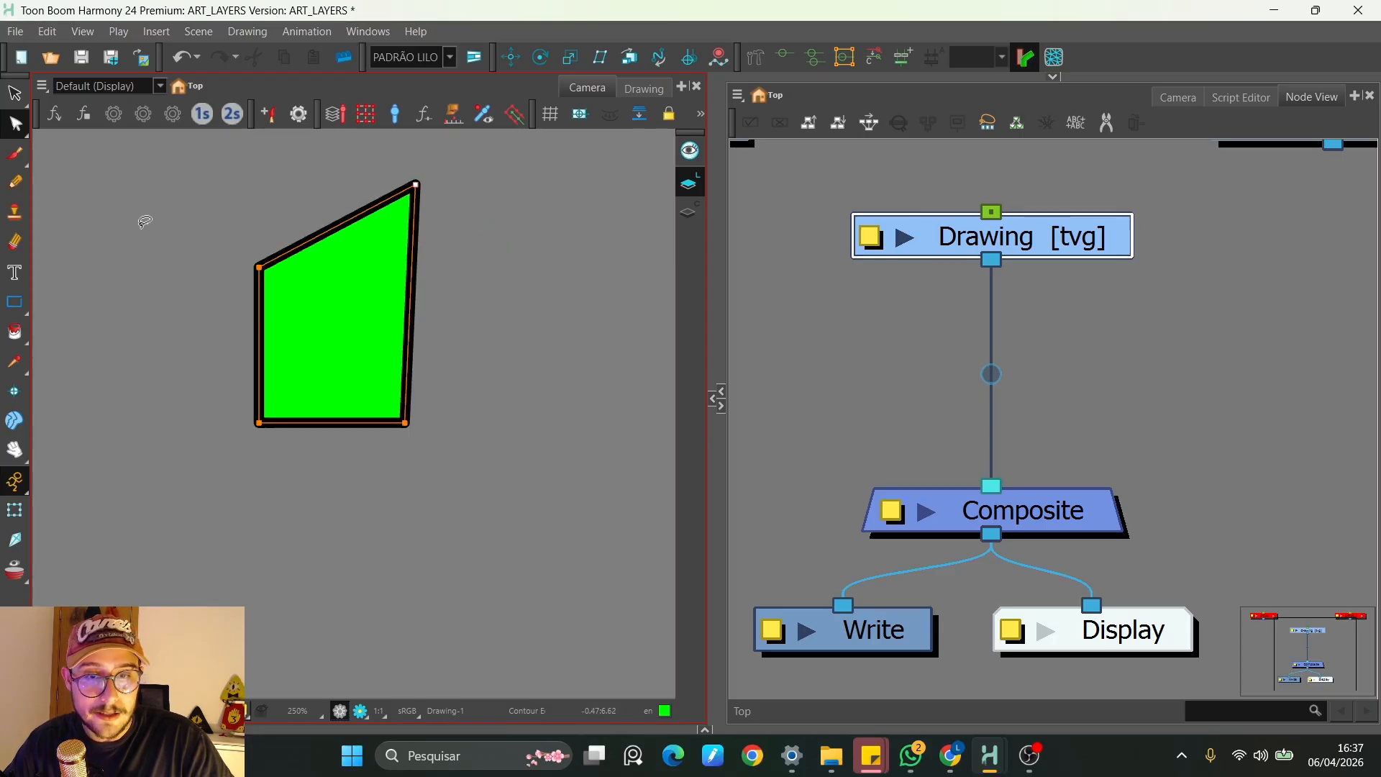
key("ctrl+z")
key("ctrl+z")
Try cutting into the square from its right and upper edges with the Eraser, and undo both strokes
left_click(15, 243)
left_click_drag(494, 323, 360, 327)
left_click_drag(337, 220, 331, 329)
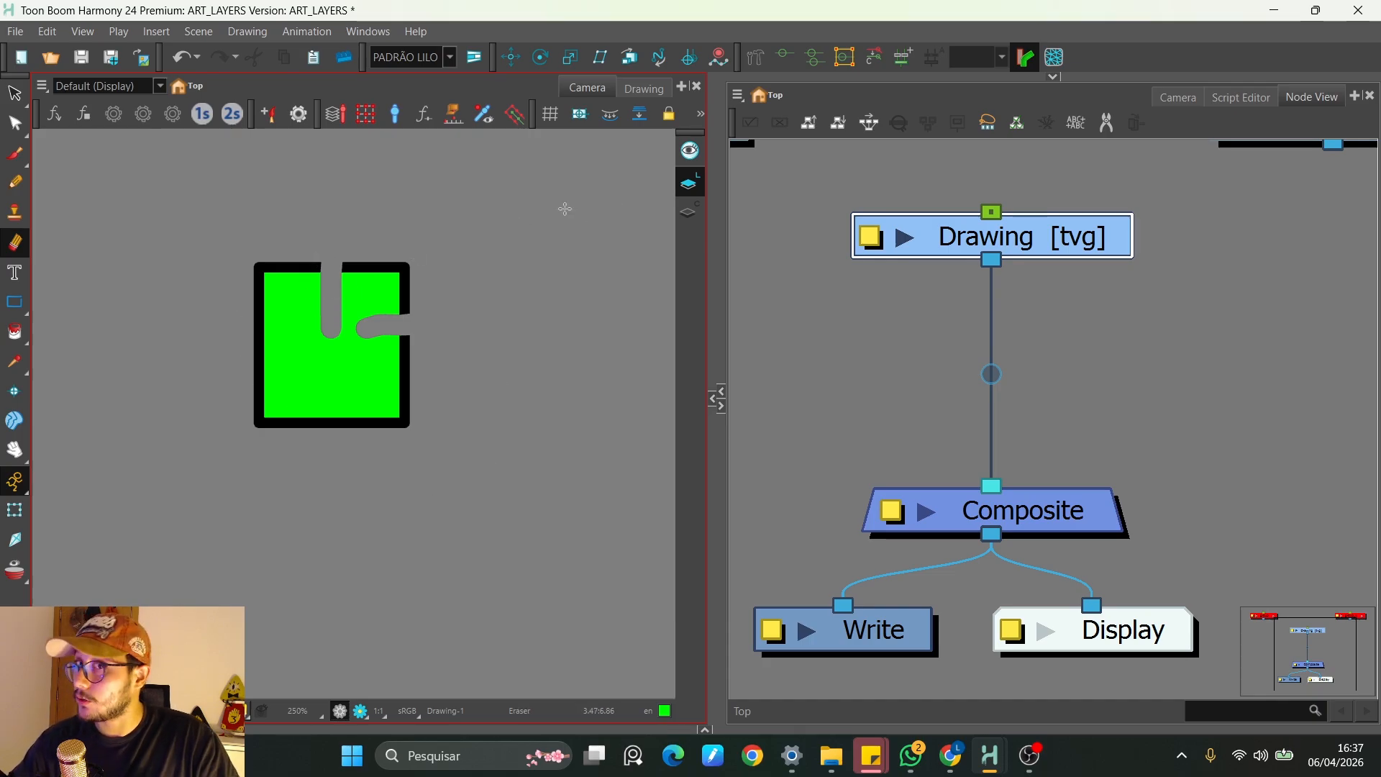
key("ctrl+z")
key("ctrl+z")
Cut the green fill from the Line Art layer and paste it onto the Colour Art layer
key("alt+s")
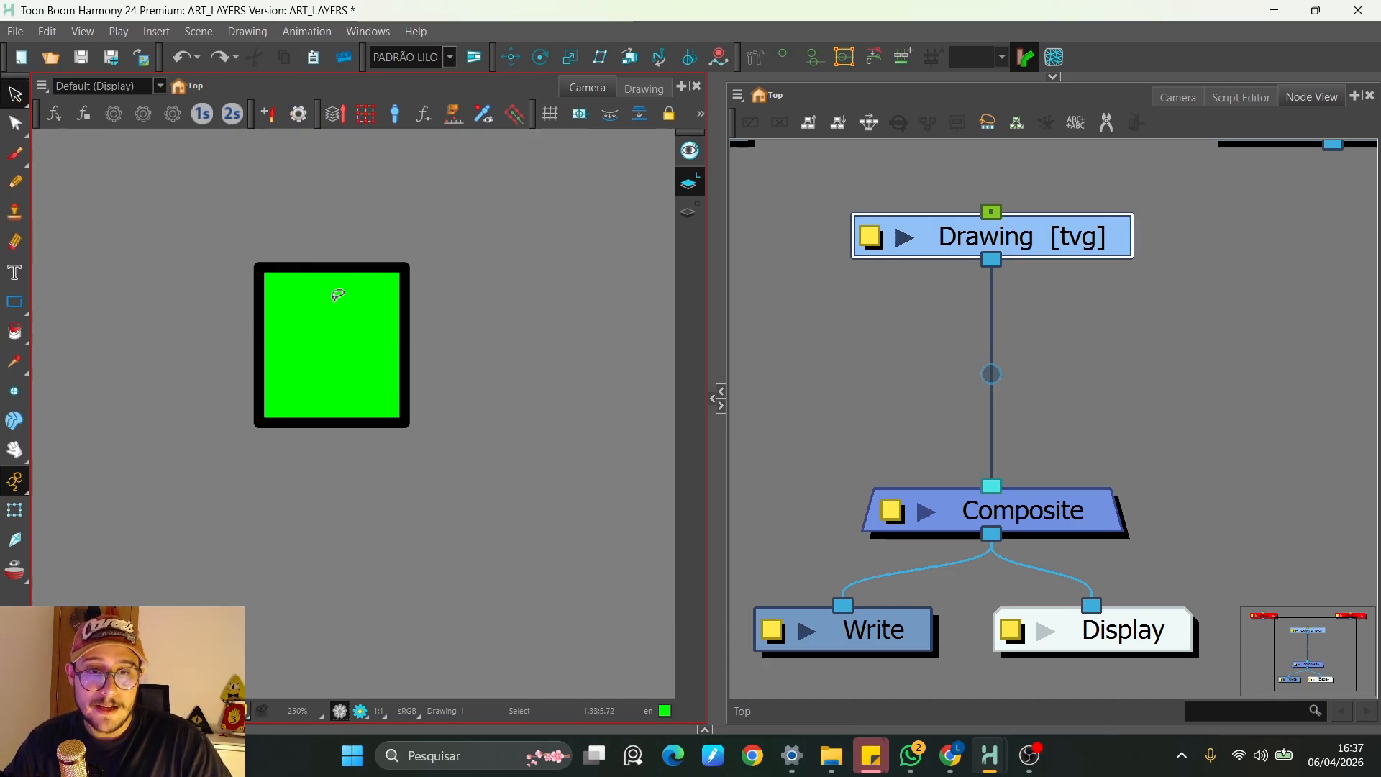
left_click(336, 319)
left_click_drag(340, 330, 366, 303)
key("ctrl+z")
key("ctrl+x")
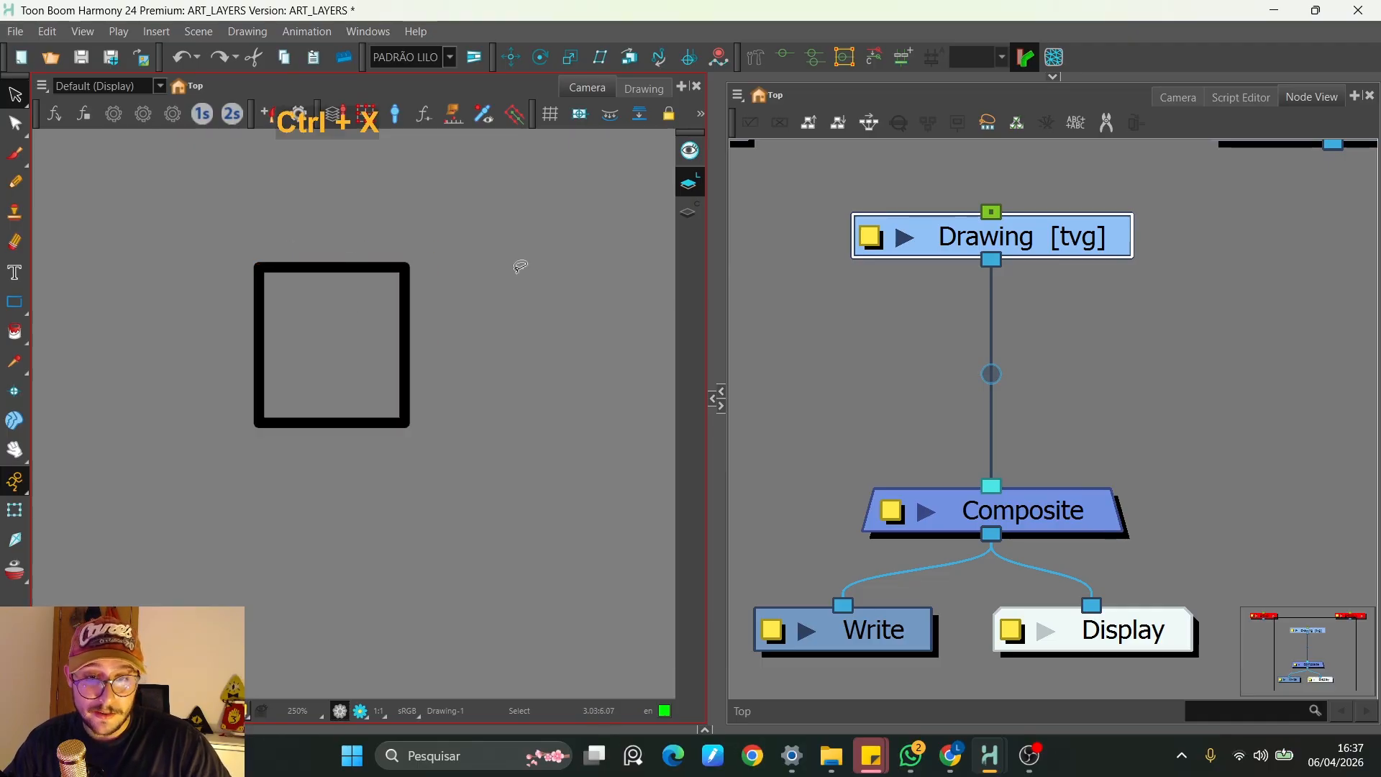
left_click(690, 213)
key("ctrl+v")
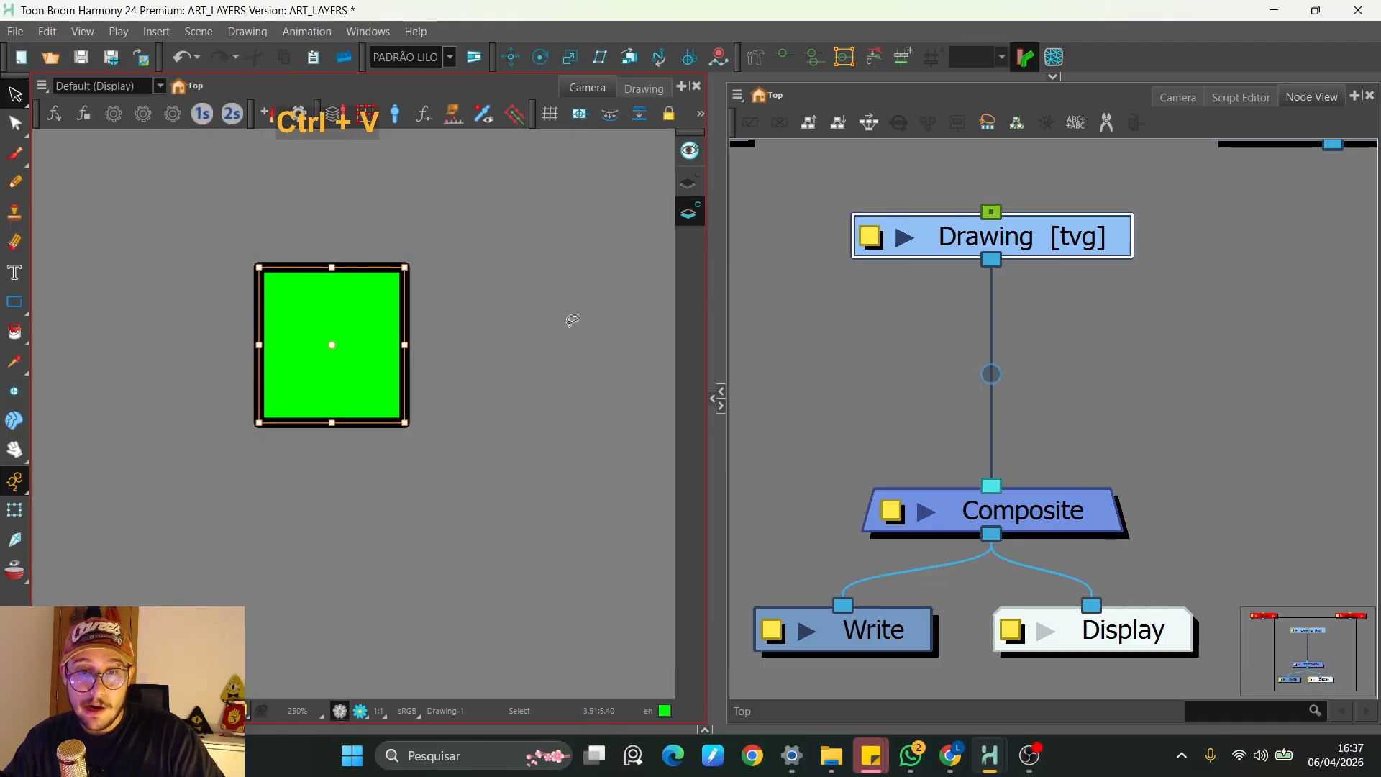
Activate the Contour Editor, move the Drawing node closer to the Composite, and display the Drawing Substitutions view
left_click(14, 124)
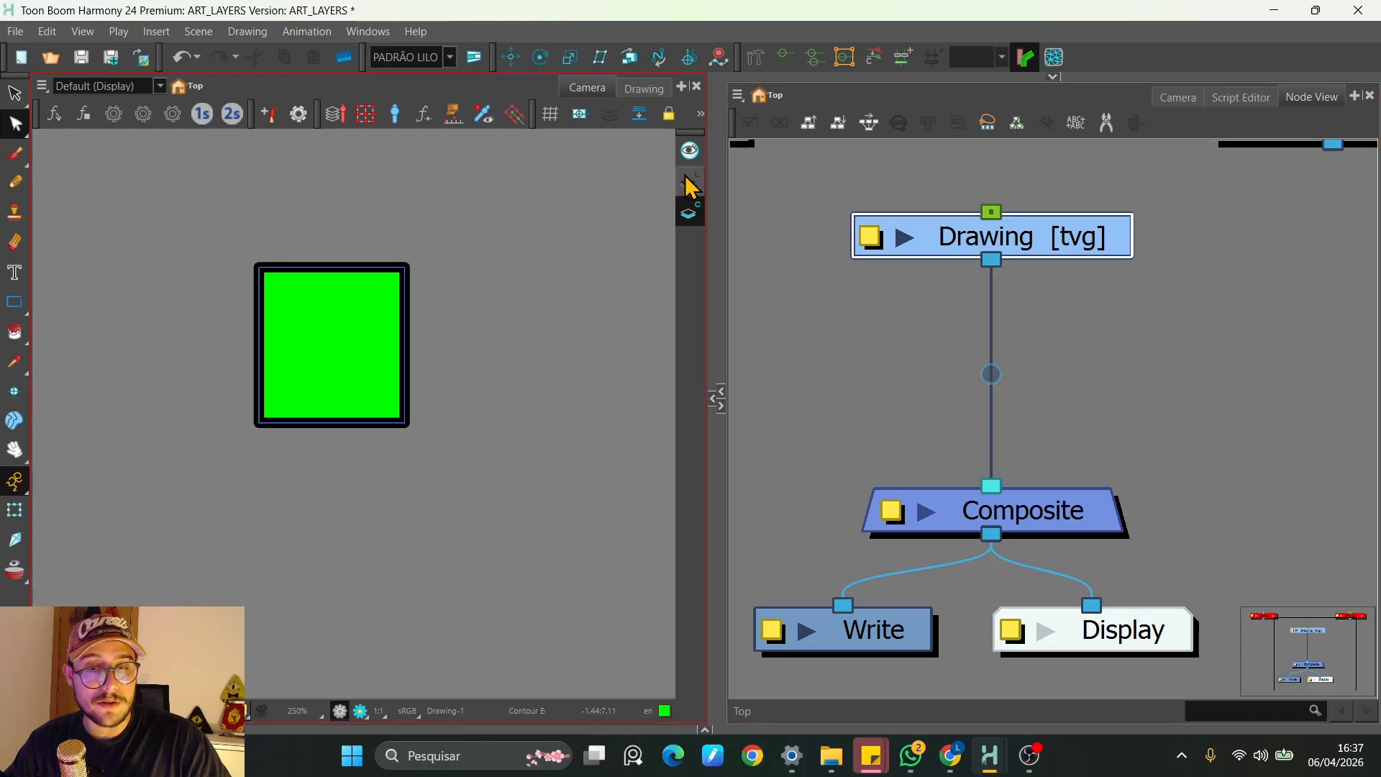
mouse_move(1025, 237)
left_mouse_down()
mouse_move(1057, 299)
mouse_move(1051, 260)
mouse_move(1074, 331)
mouse_move(1073, 314)
left_mouse_up()
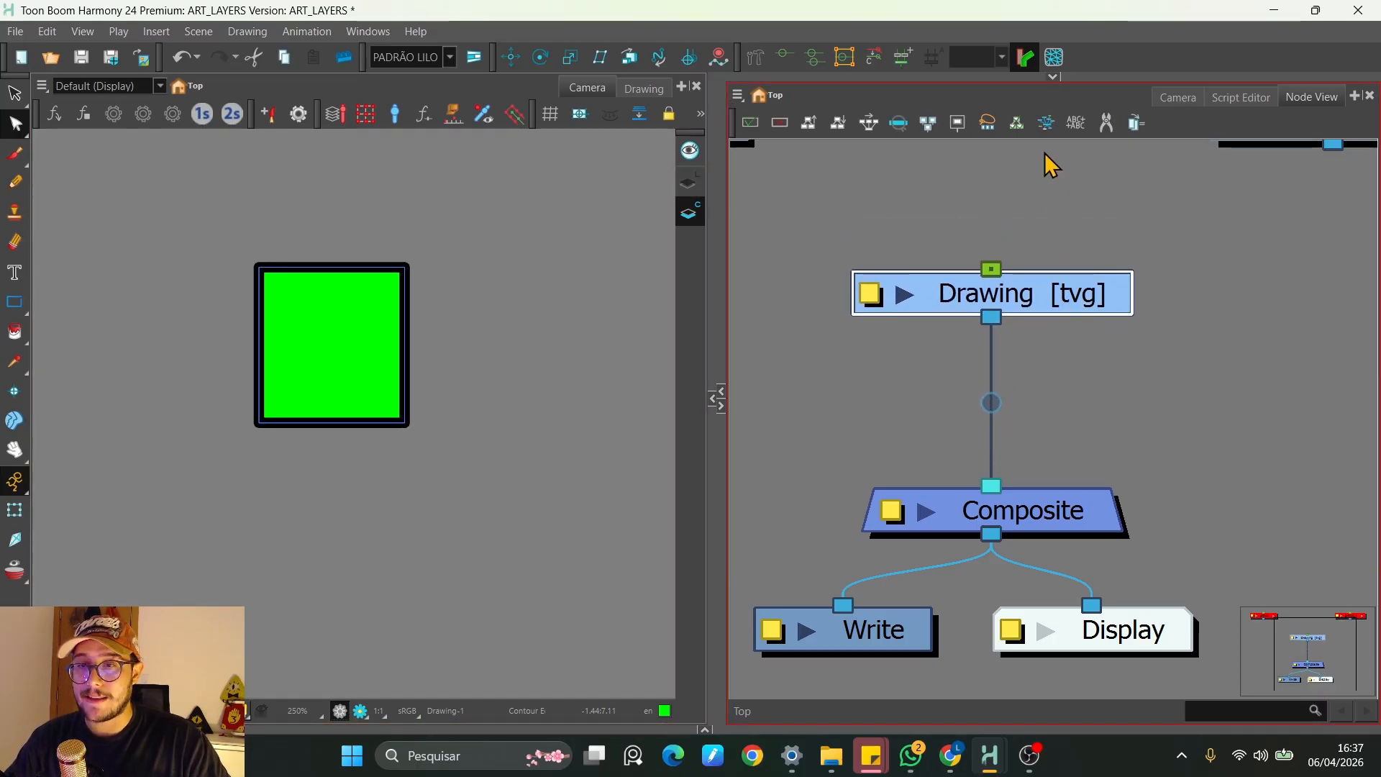
left_click(1055, 57)
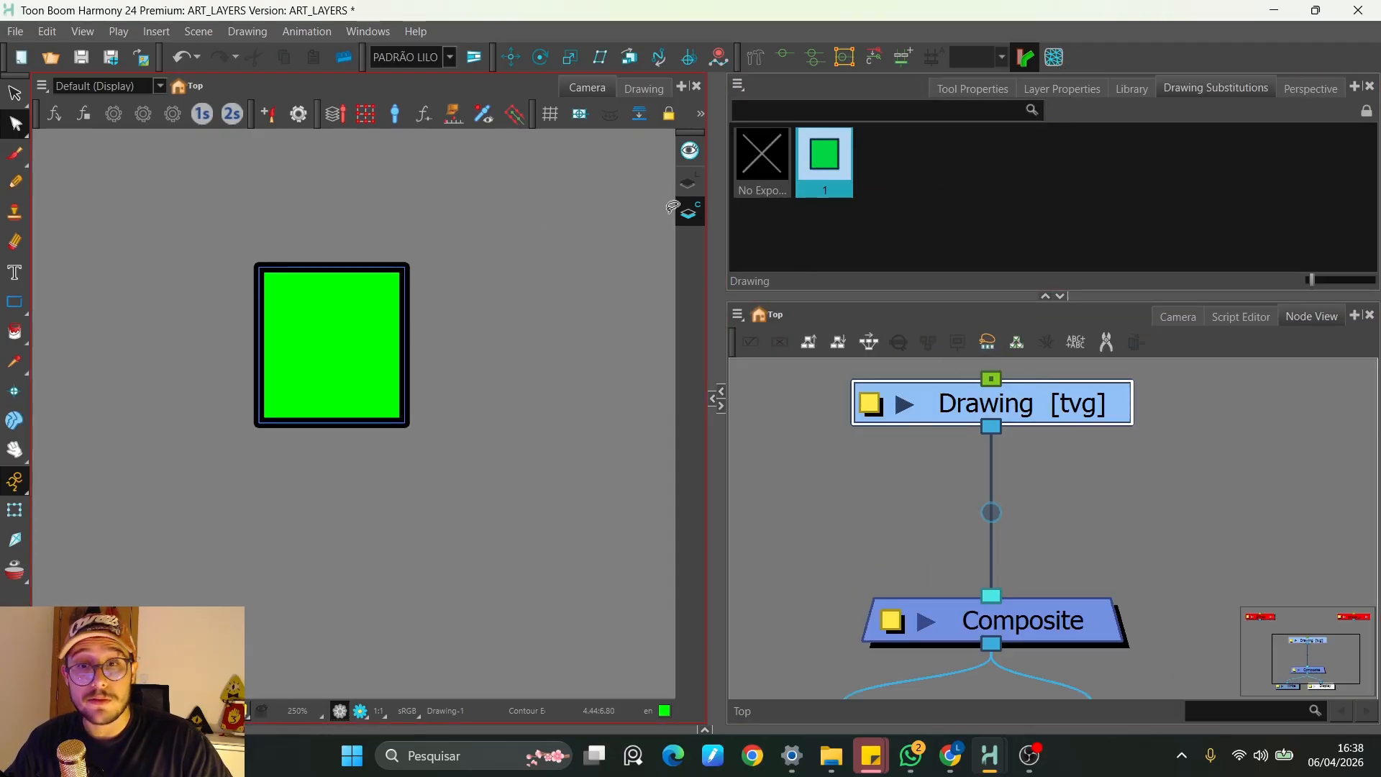
Try stretching the outline's upper-right corner on the Line Art layer with the Contour Editor, and undo it
left_click(693, 180)
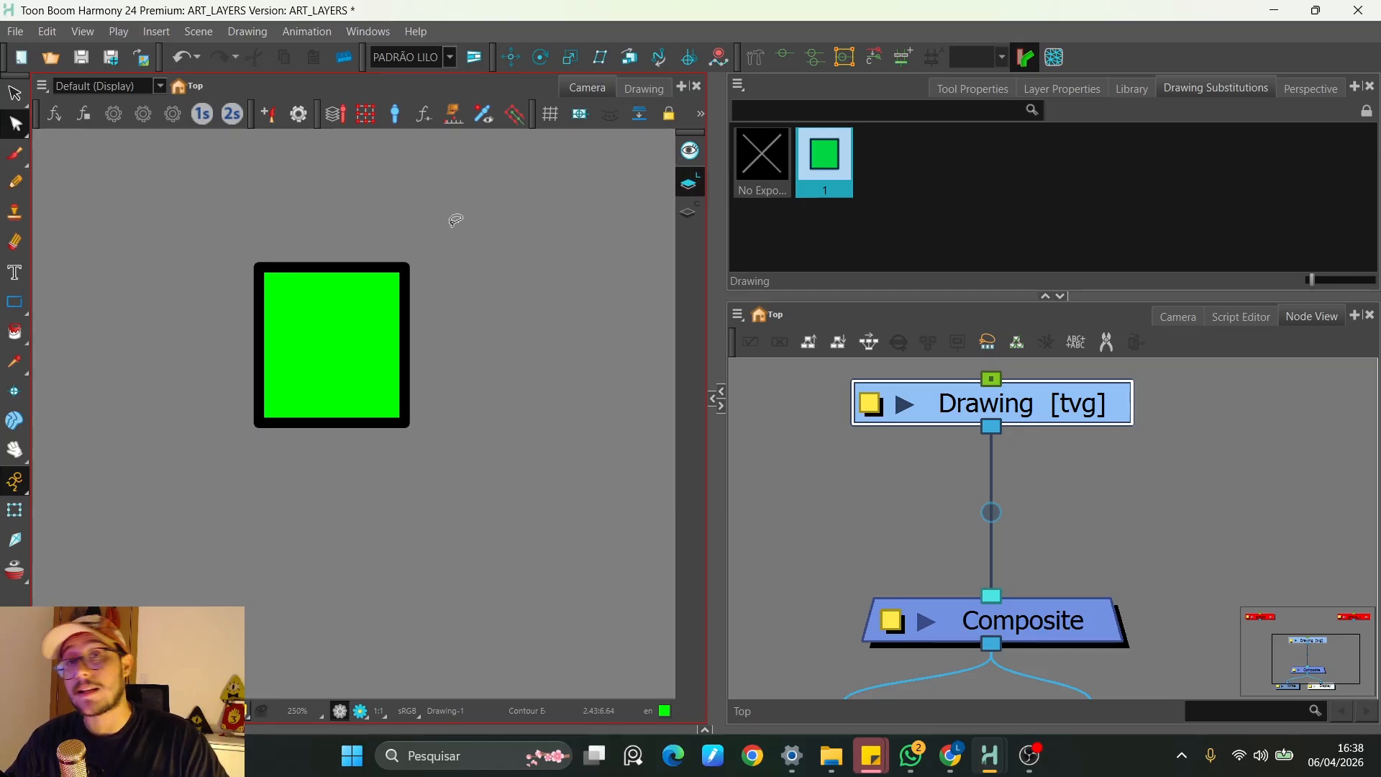
mouse_move(447, 214)
left_mouse_down()
mouse_move(462, 185)
mouse_move(449, 209)
left_mouse_up()
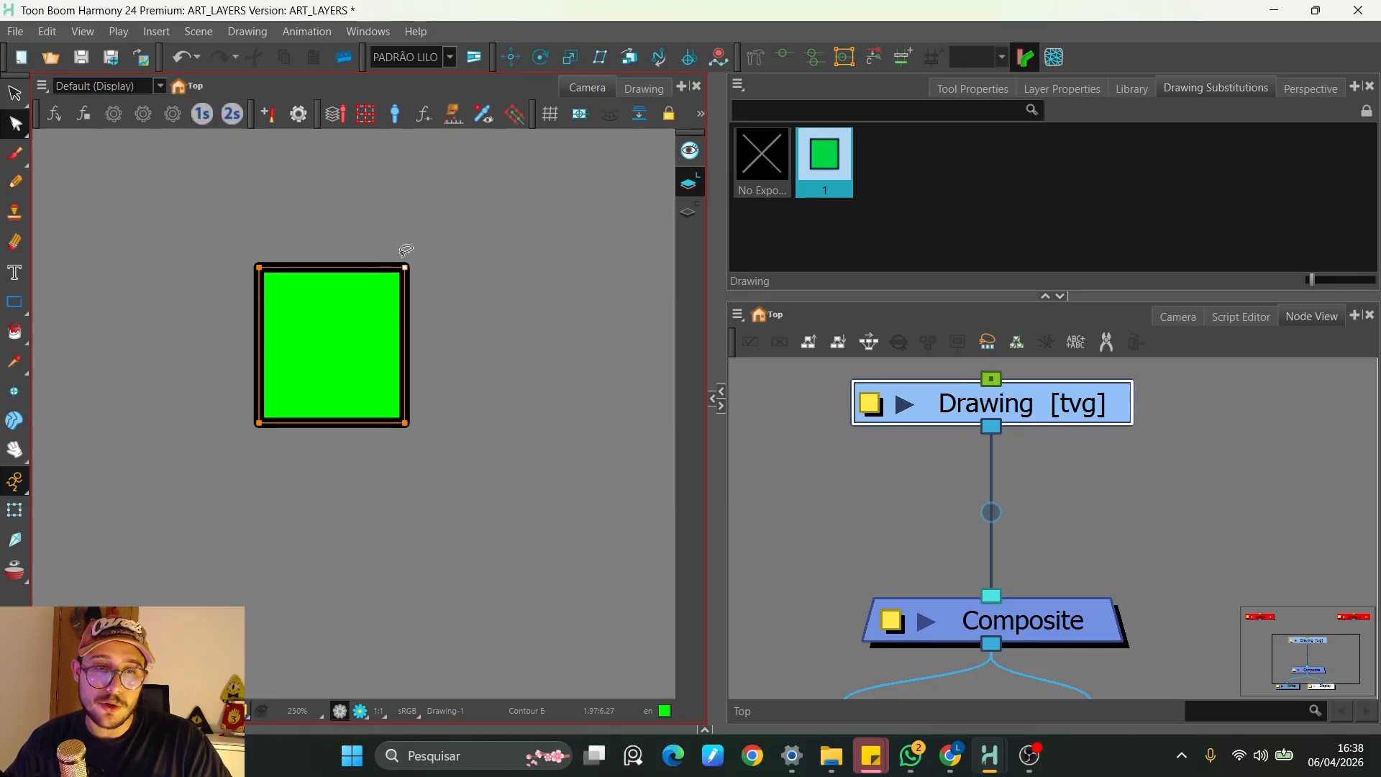
mouse_move(405, 268)
left_mouse_down()
mouse_move(390, 233)
mouse_move(323, 201)
mouse_move(456, 226)
left_mouse_up()
key("ctrl+z")
key("ctrl+z")
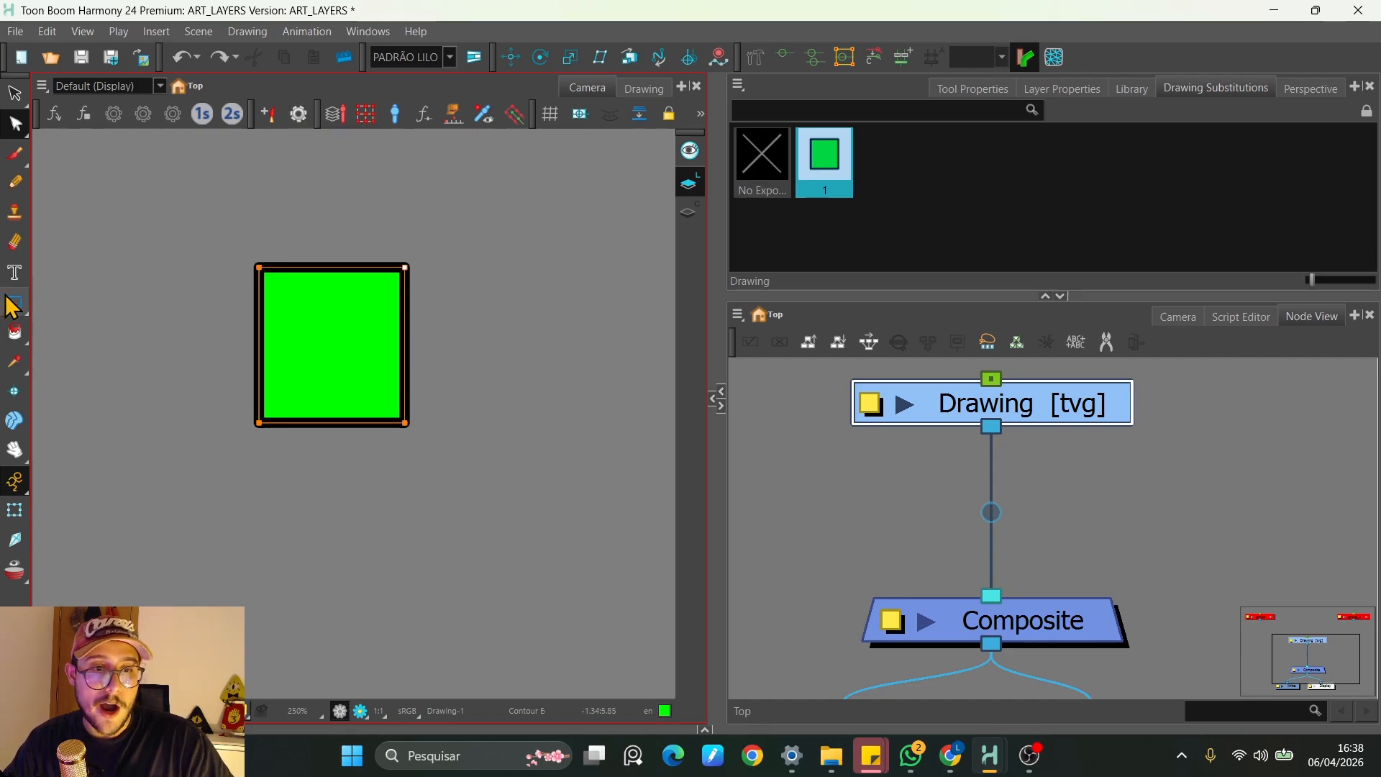
Try erasing gaps in the square's outline on the Line Art layer, and undo the eraser strokes
left_click(14, 242)
left_click_drag(387, 256, 342, 336)
left_click_drag(470, 316, 327, 364)
mouse_move(222, 310)
left_mouse_down()
mouse_move(373, 387)
mouse_move(344, 465)
left_mouse_up()
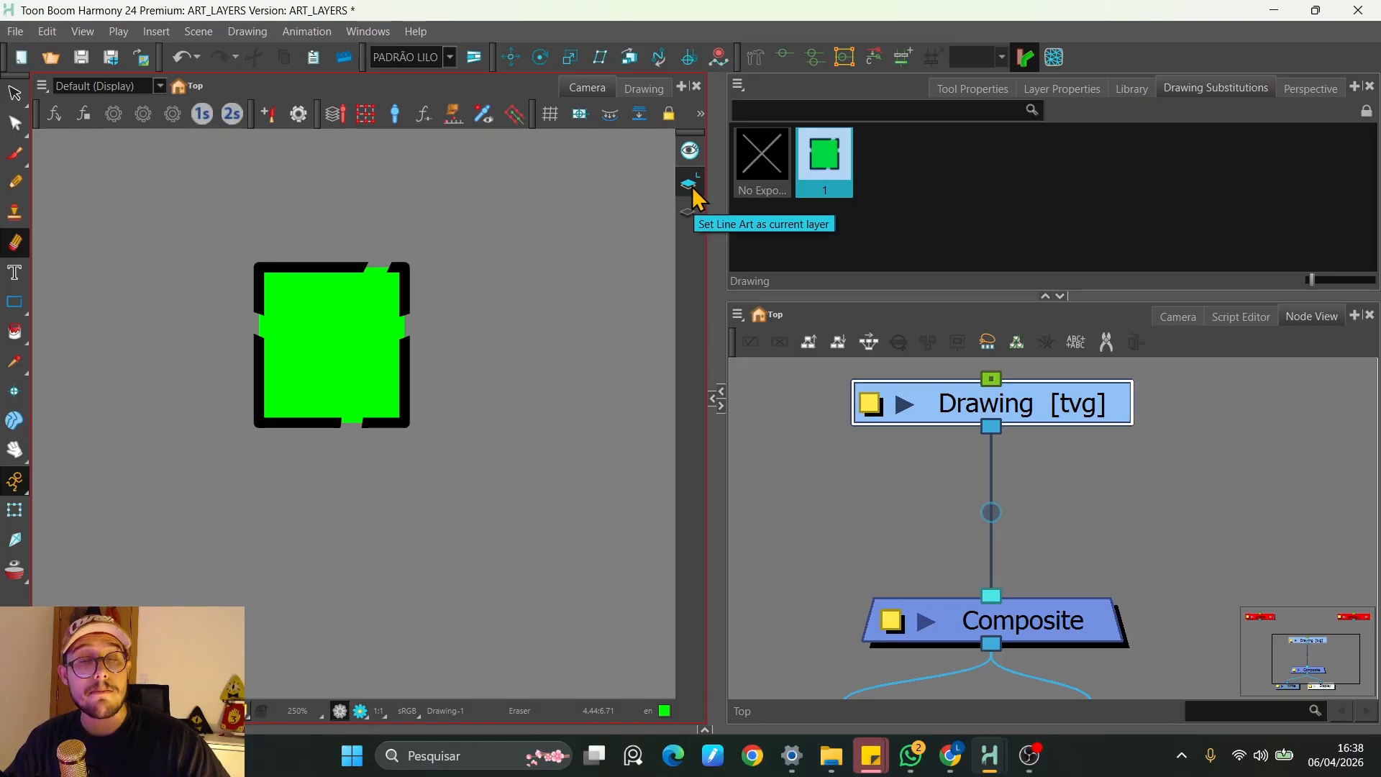
key("ctrl+z")
key("ctrl+z")
key("ctrl+z")
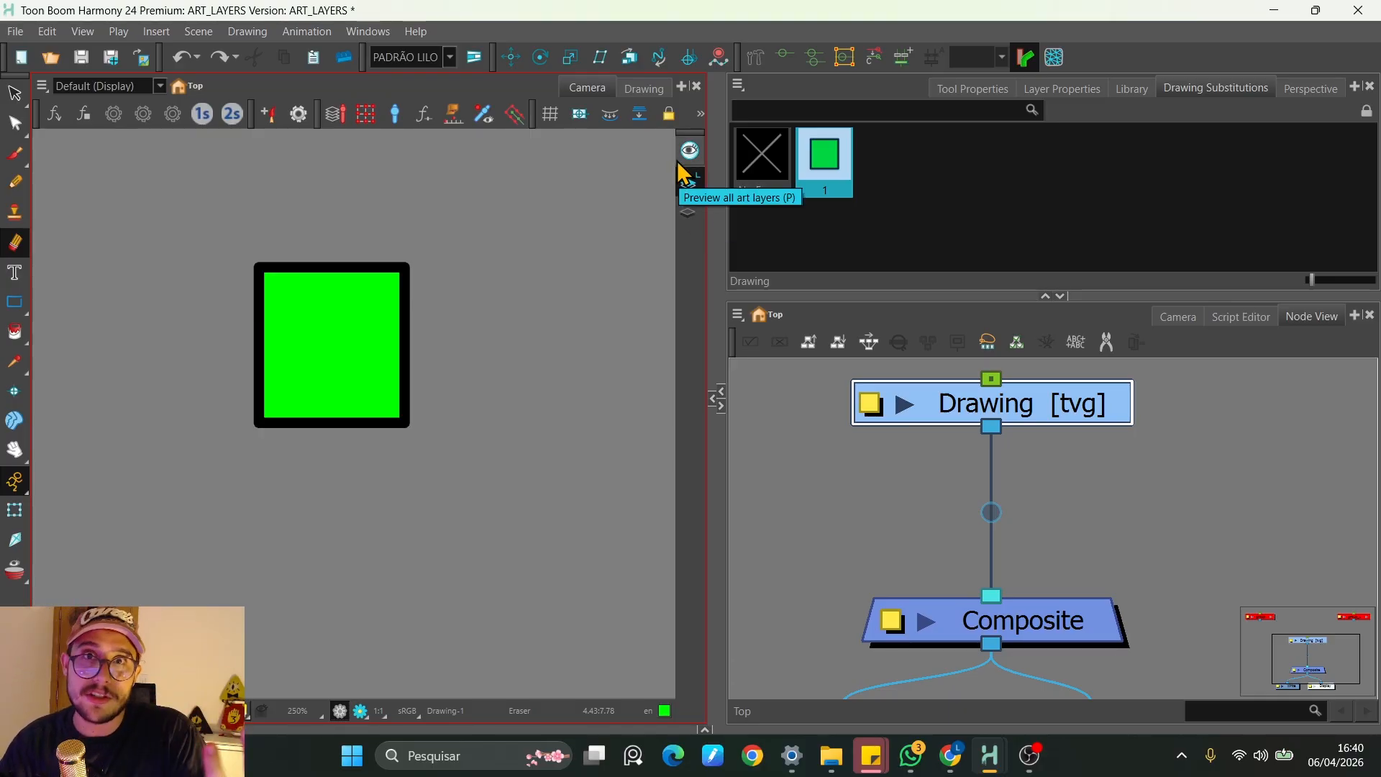
Enable Support Overlay and Underlay Arts in the Advanced preferences and close the Preferences dialog
left_click(1039, 405)
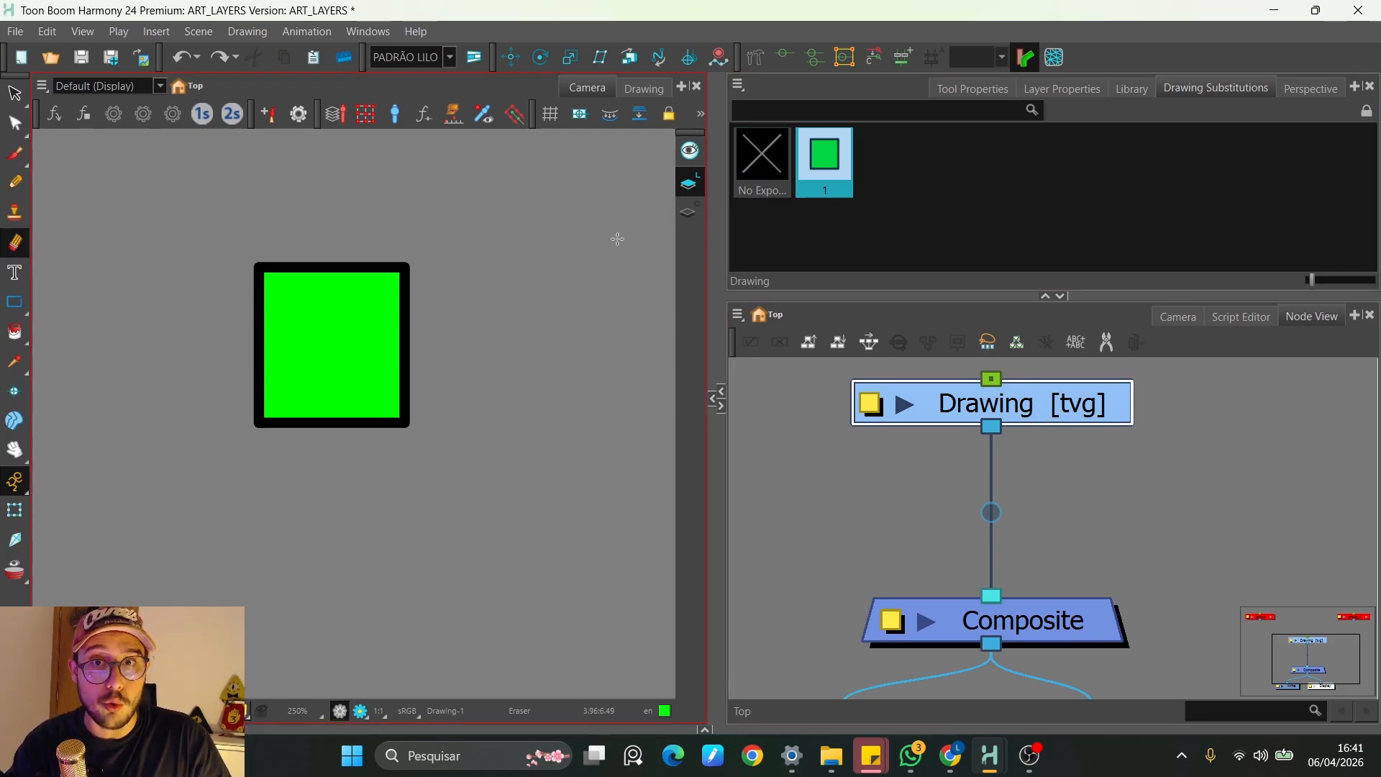
left_click(47, 31)
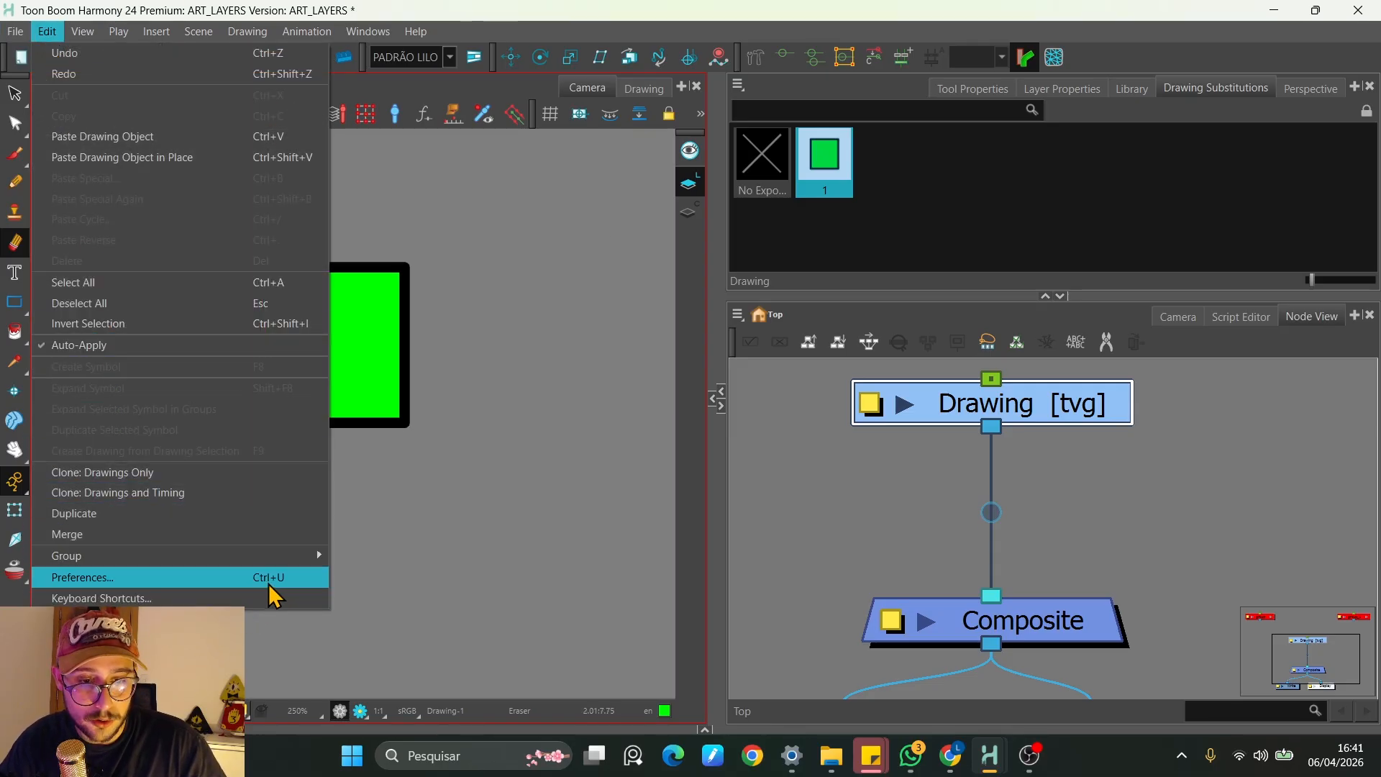
left_click(684, 442)
key("ctrl+u")
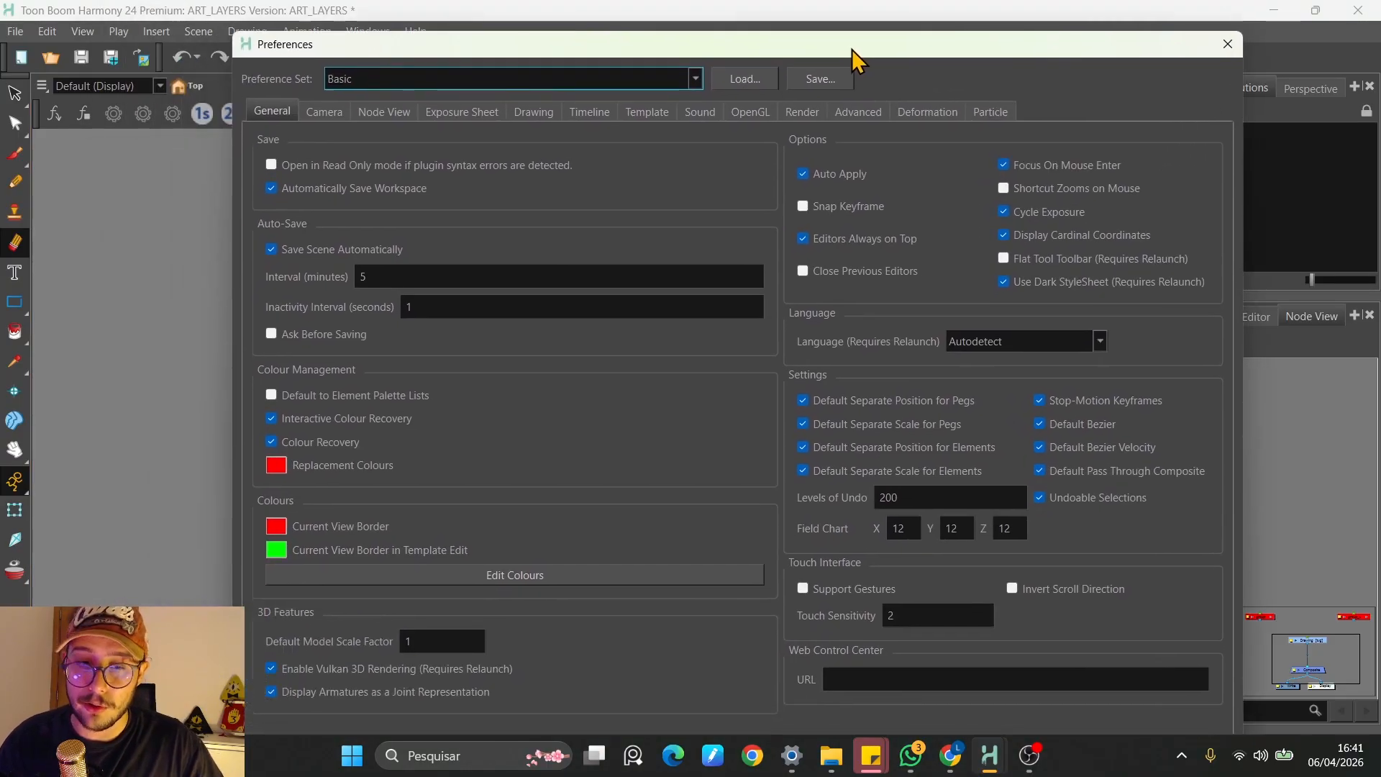
left_click_drag(852, 50, 789, 36)
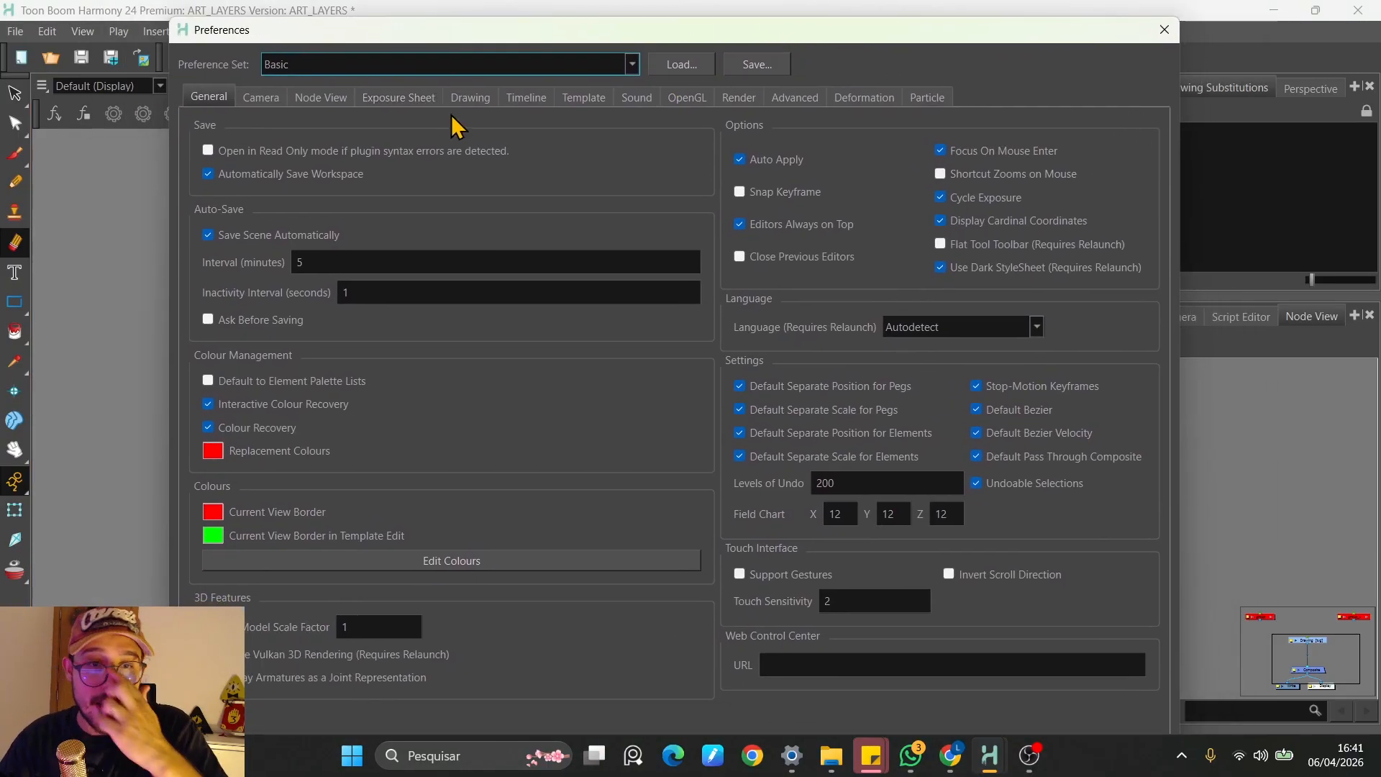
left_click(795, 99)
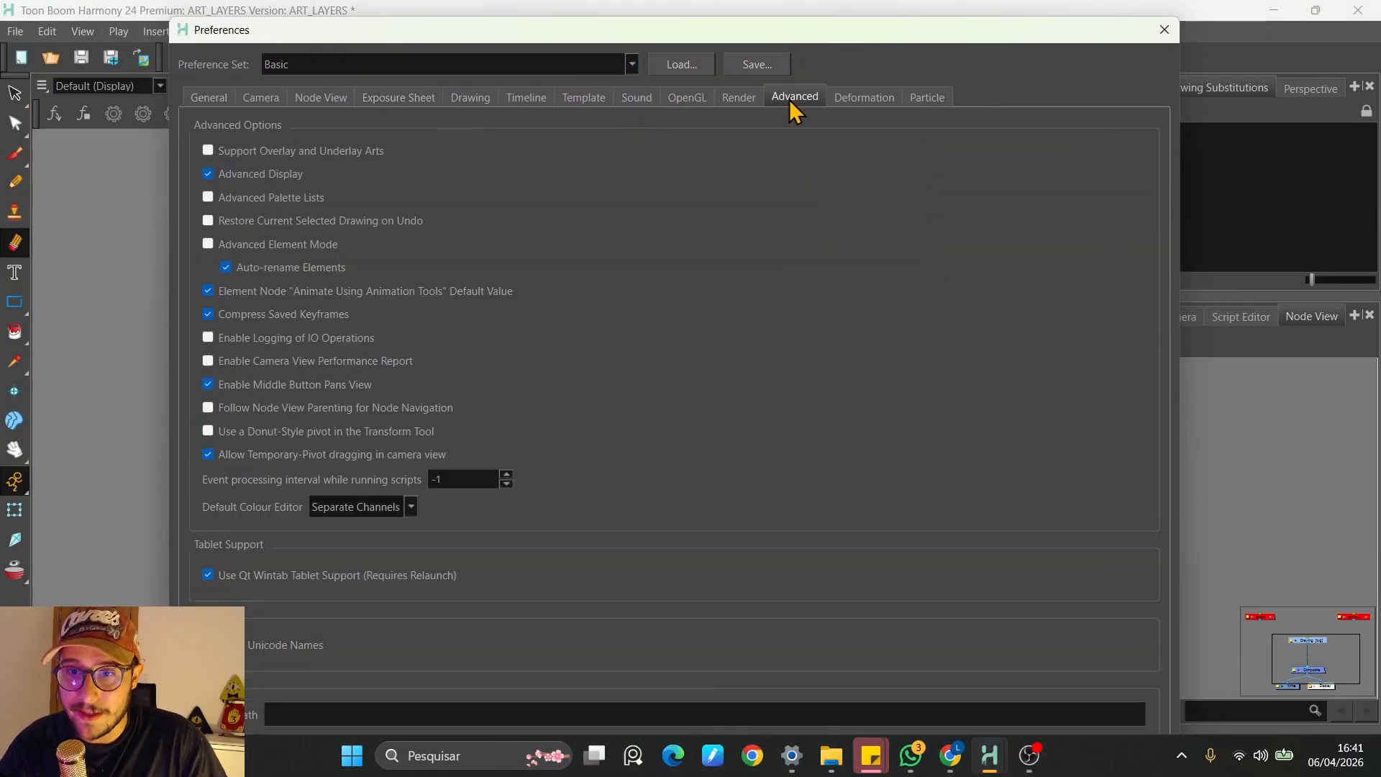
left_click(208, 151)
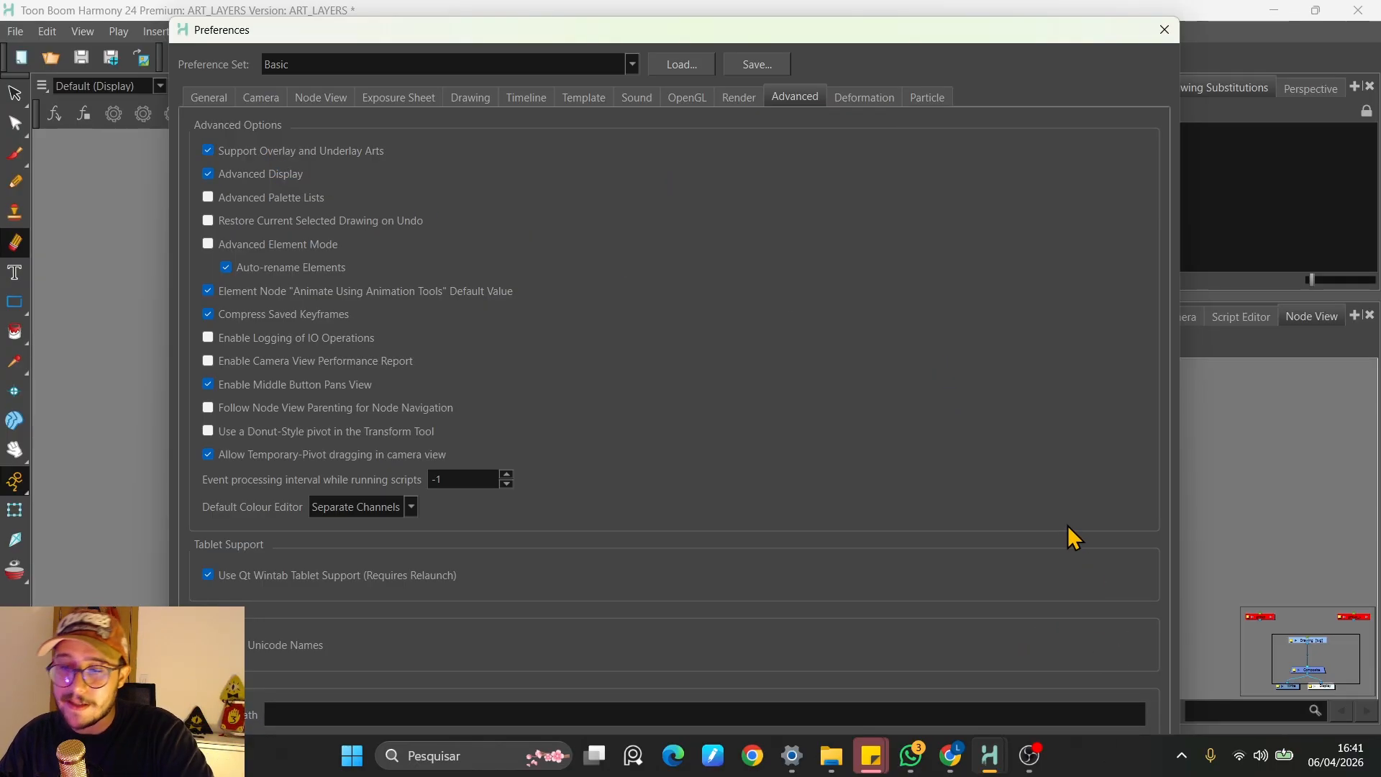
key("Escape")
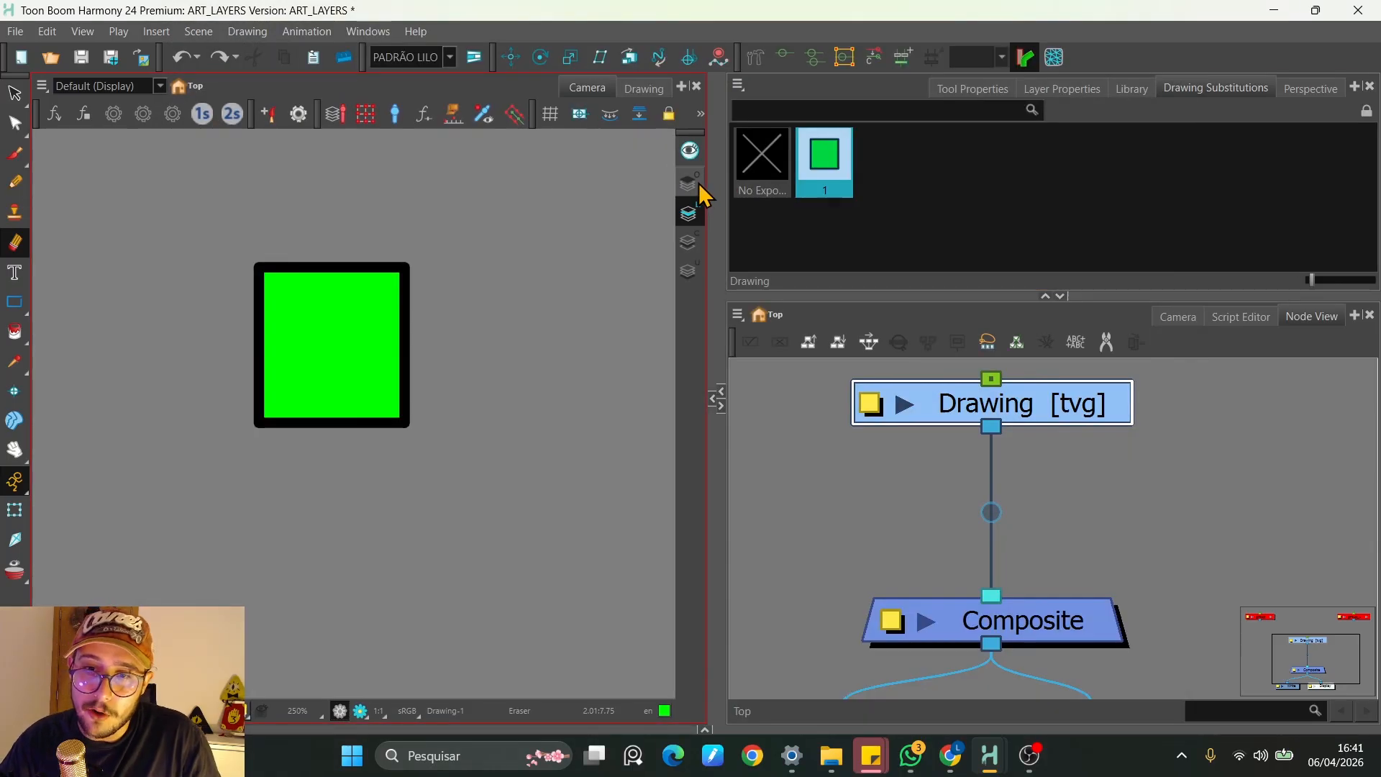
Make Overlay and then Underlay the current art layer, and display the Select tool's properties
left_click(697, 184)
left_click(690, 269)
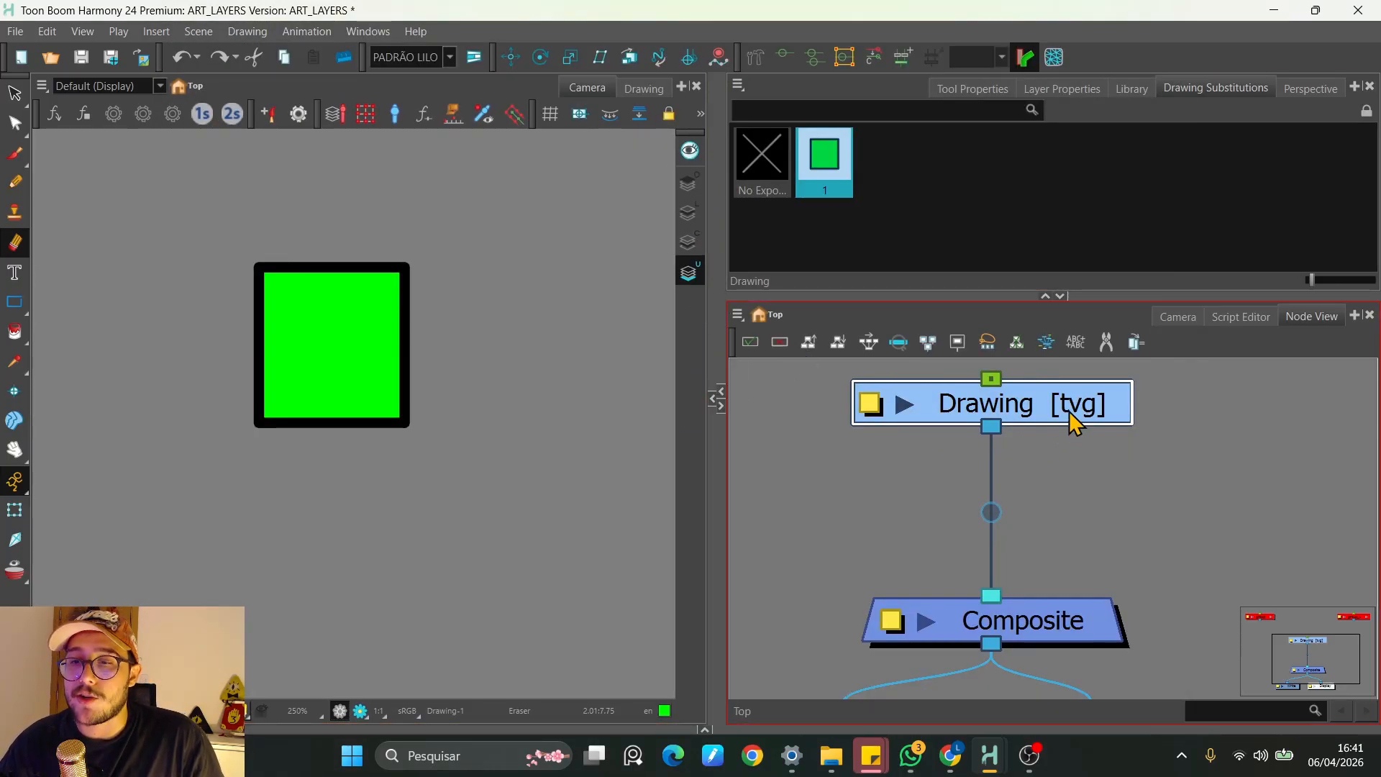
left_click(15, 93)
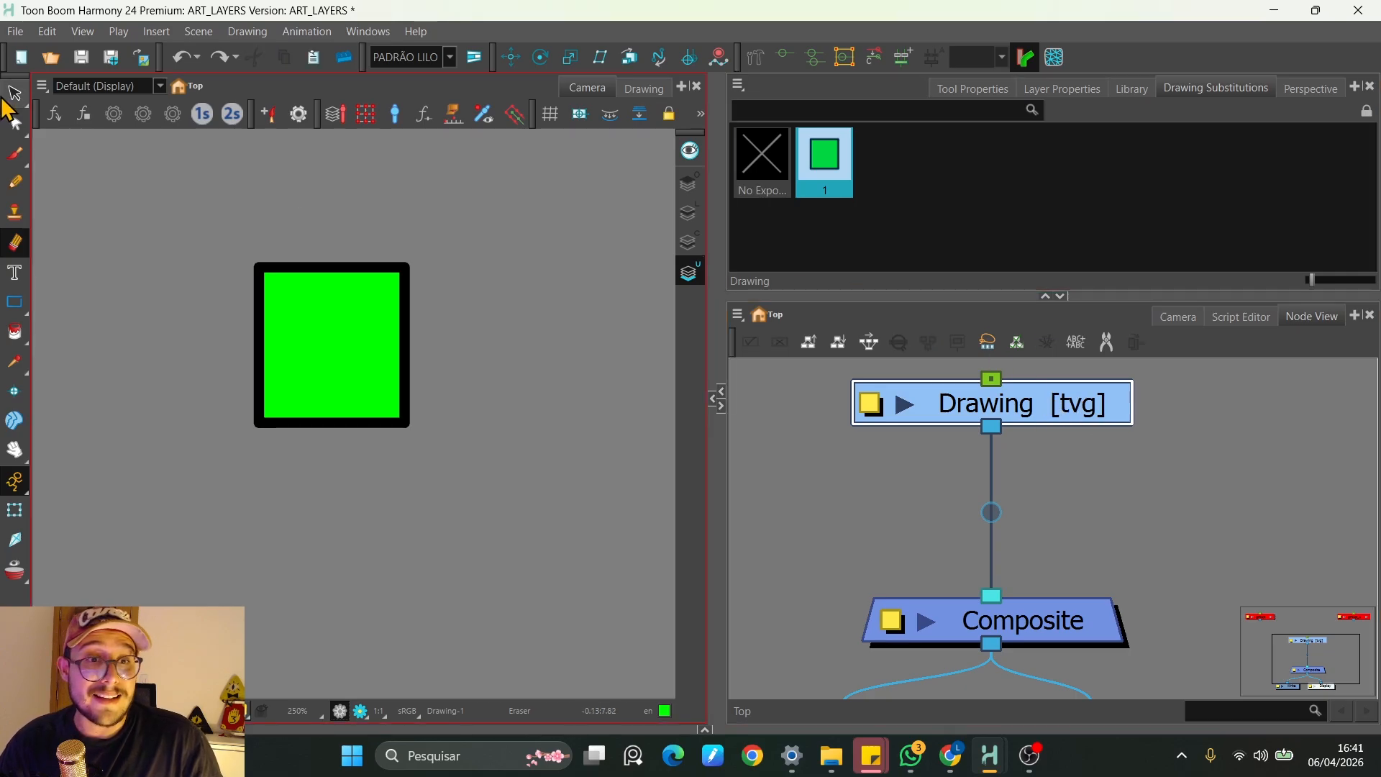
left_click(1062, 92)
left_click(957, 92)
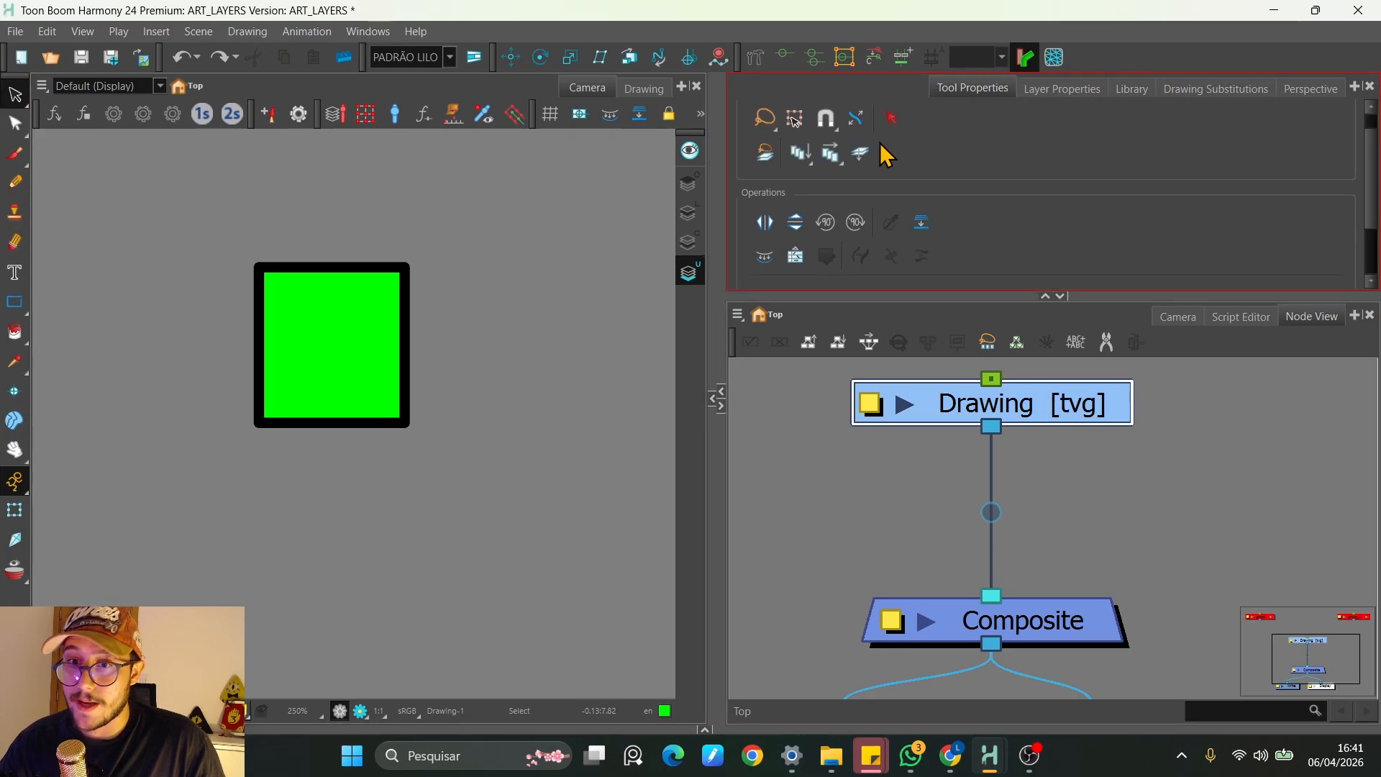
With Line Art as the current layer, select and delete the square, and activate the Brush tool
left_click(690, 214)
left_click_drag(464, 194, 354, 387)
key("Delete")
left_click(14, 157)
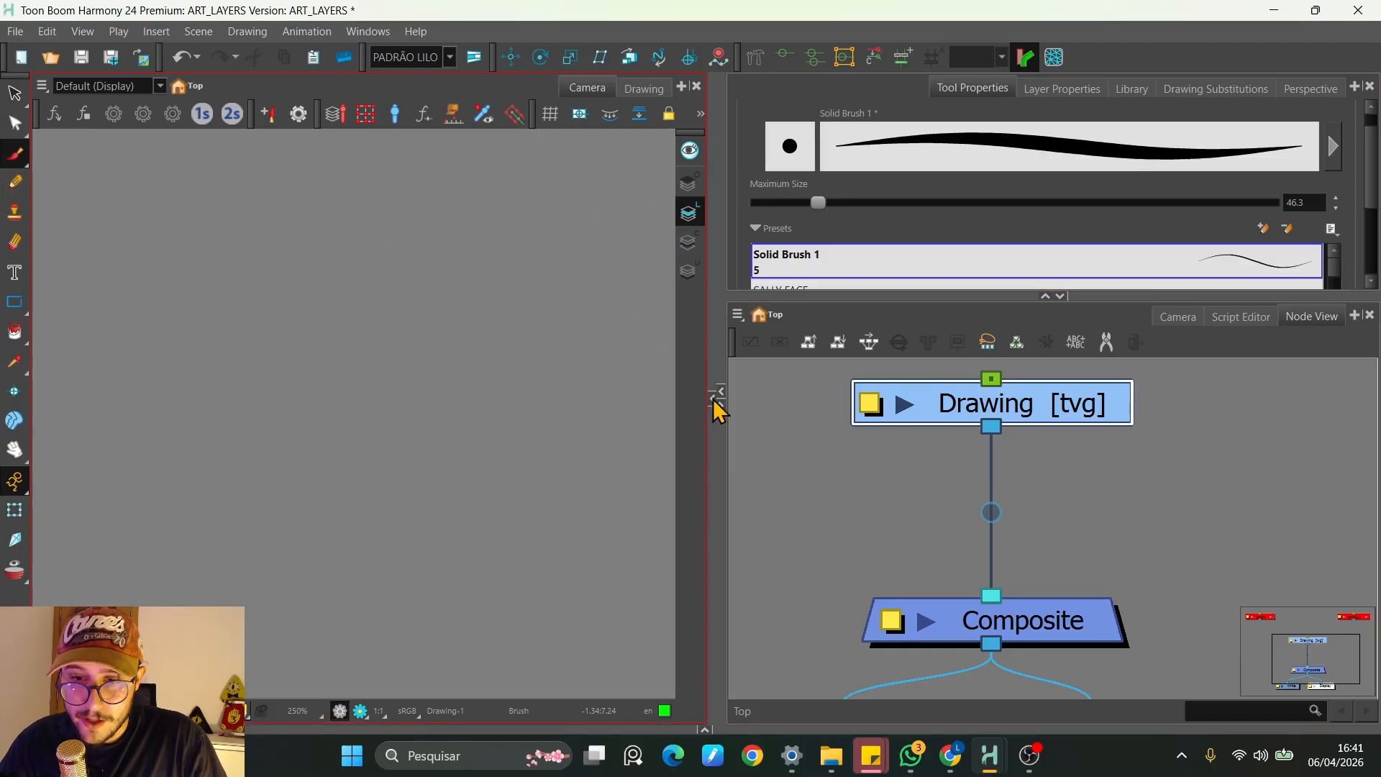
On the Overlay layer, paint the letter O with the green New 0 colour, undoing the first stroke and redrawing it
left_click(715, 394)
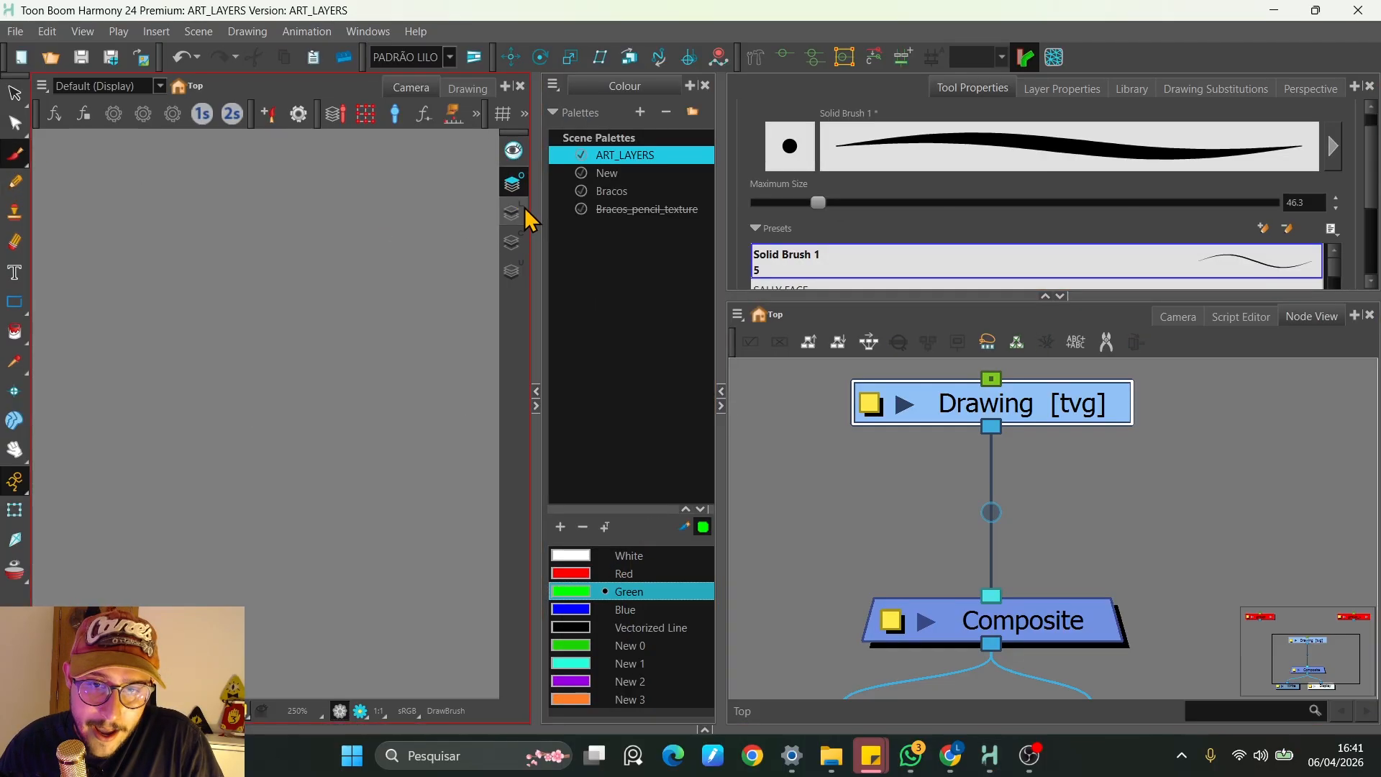
left_click(634, 583)
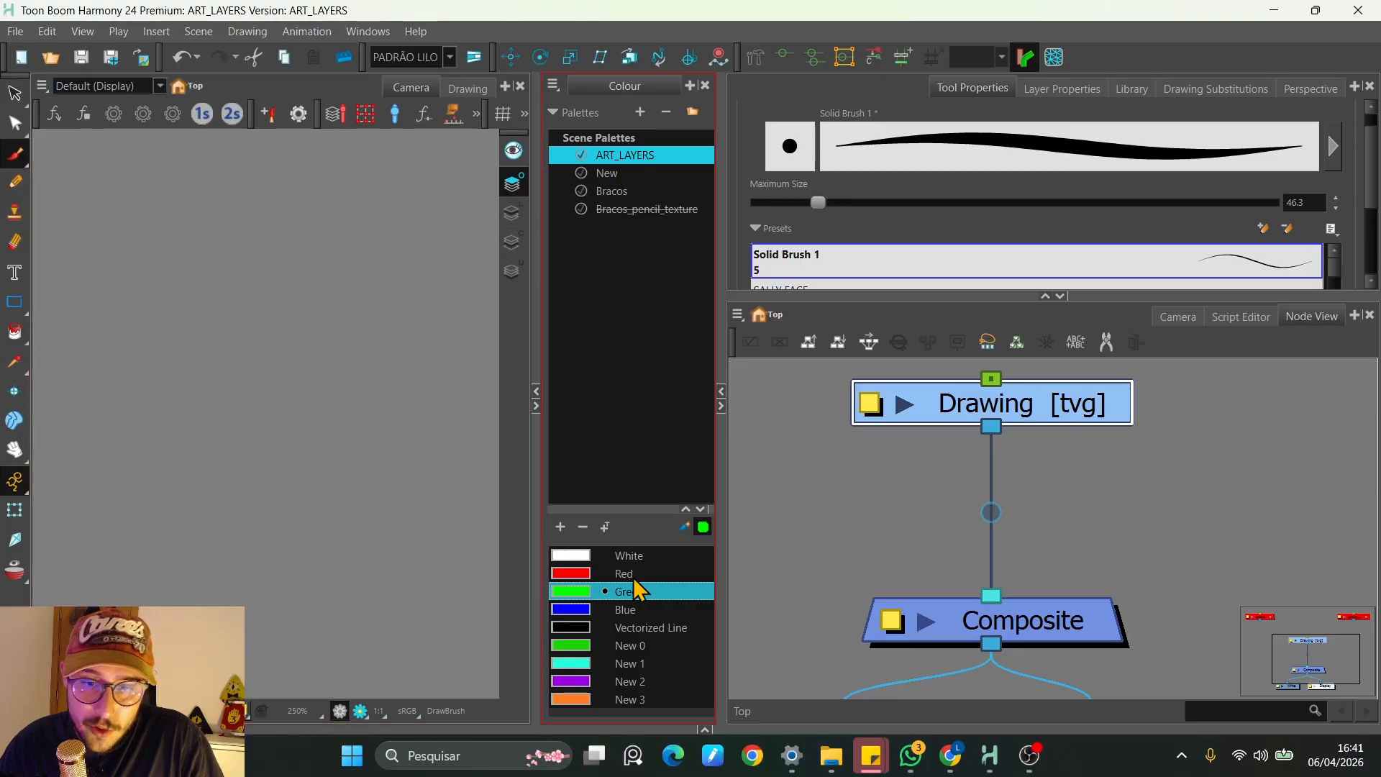
left_click(574, 647)
mouse_move(128, 278)
left_mouse_down()
mouse_move(89, 280)
mouse_move(85, 327)
mouse_move(108, 381)
left_mouse_up()
key("ctrl+z")
mouse_move(189, 363)
left_mouse_down()
mouse_move(179, 479)
mouse_move(189, 377)
left_mouse_up()
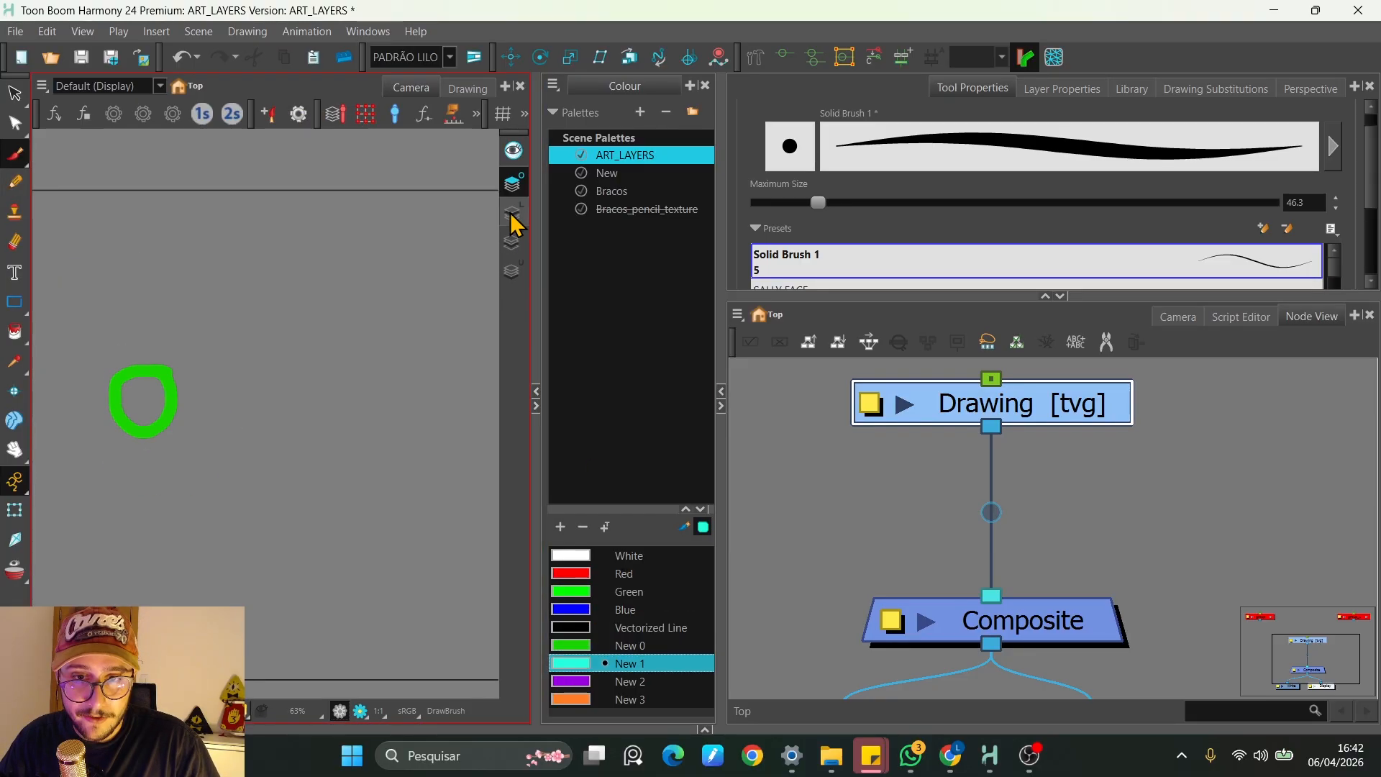
On the Line Art layer, paint the letter L beside the O with the cyan New 1 colour
left_click(513, 215)
mouse_move(211, 368)
left_mouse_down()
mouse_move(210, 413)
mouse_move(249, 433)
left_mouse_up()
key("space")
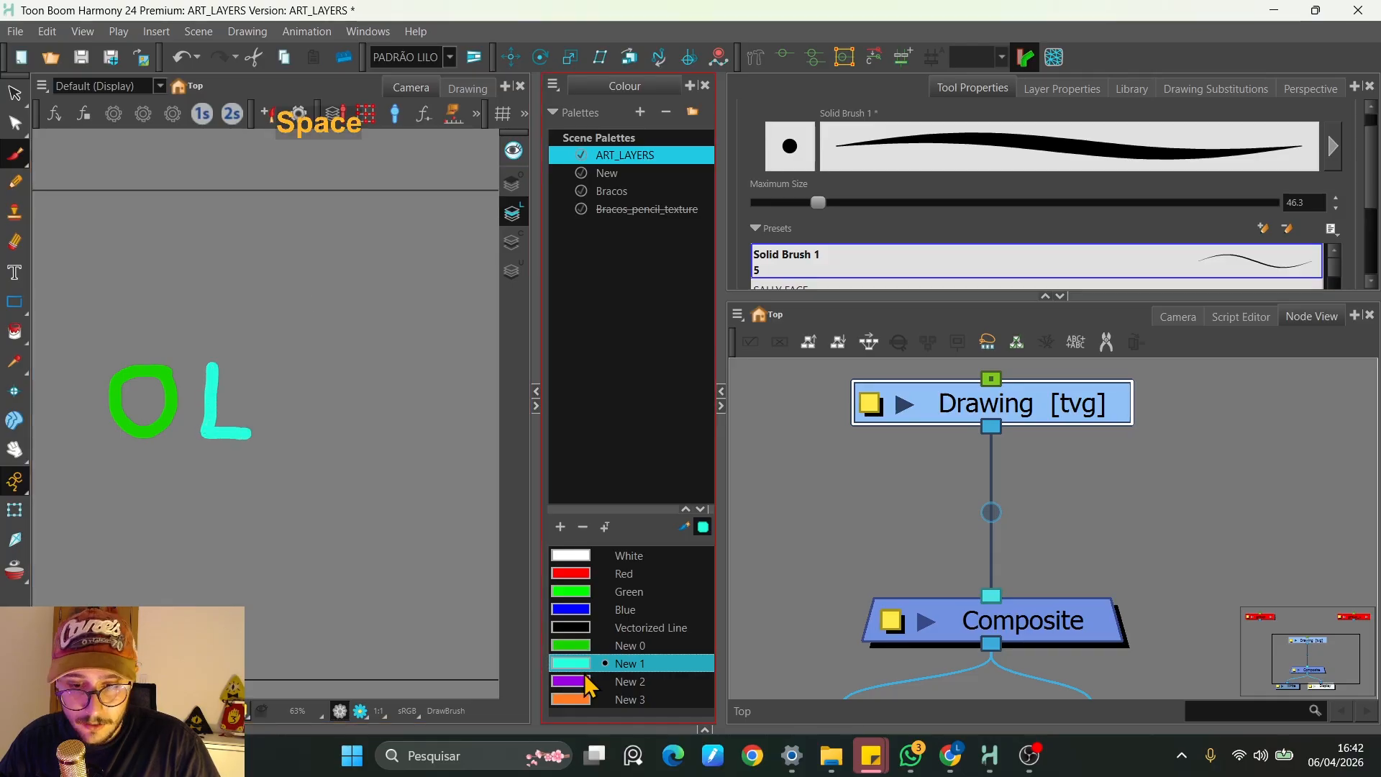
On the Colour Art layer, paint the letter C beside the L with the purple New 2 colour
left_click(576, 681)
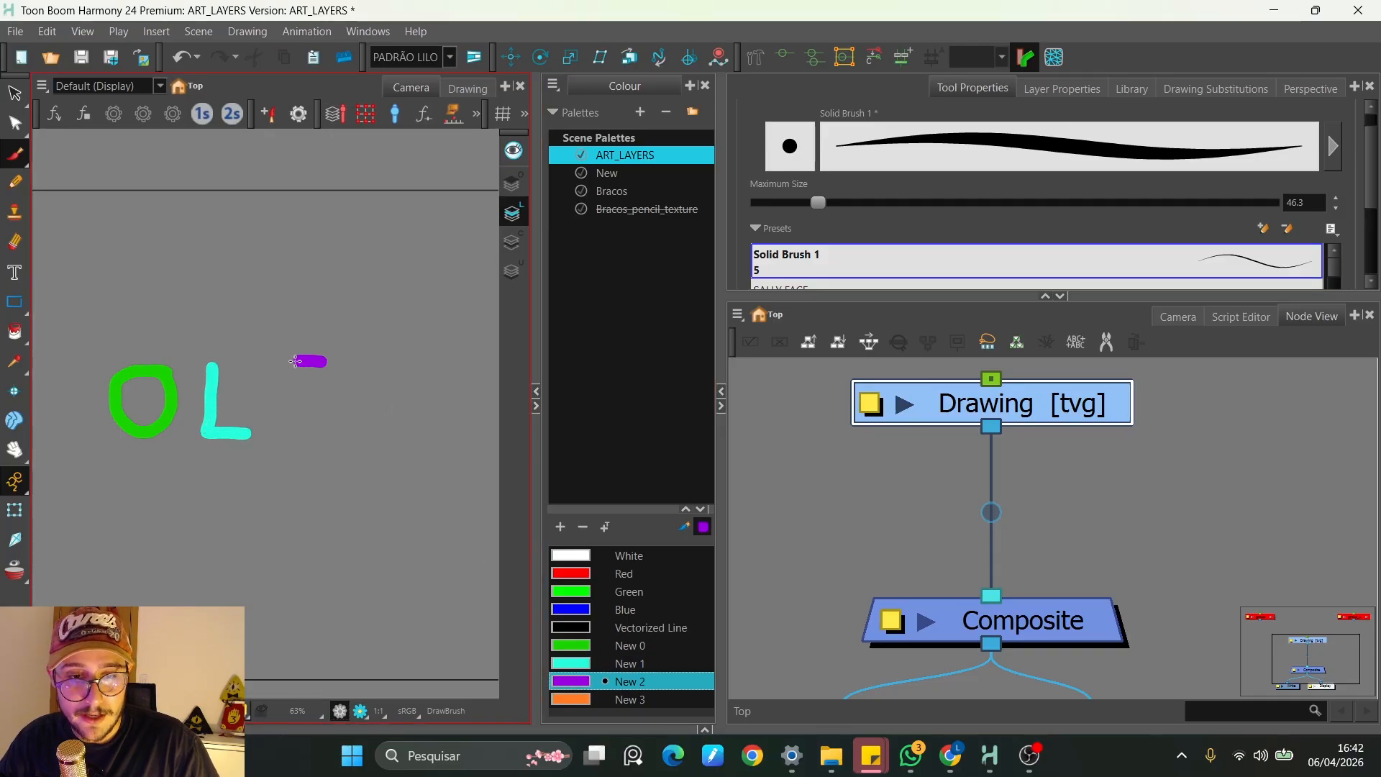
mouse_move(295, 361)
left_mouse_down()
mouse_move(269, 387)
mouse_move(267, 418)
left_mouse_up()
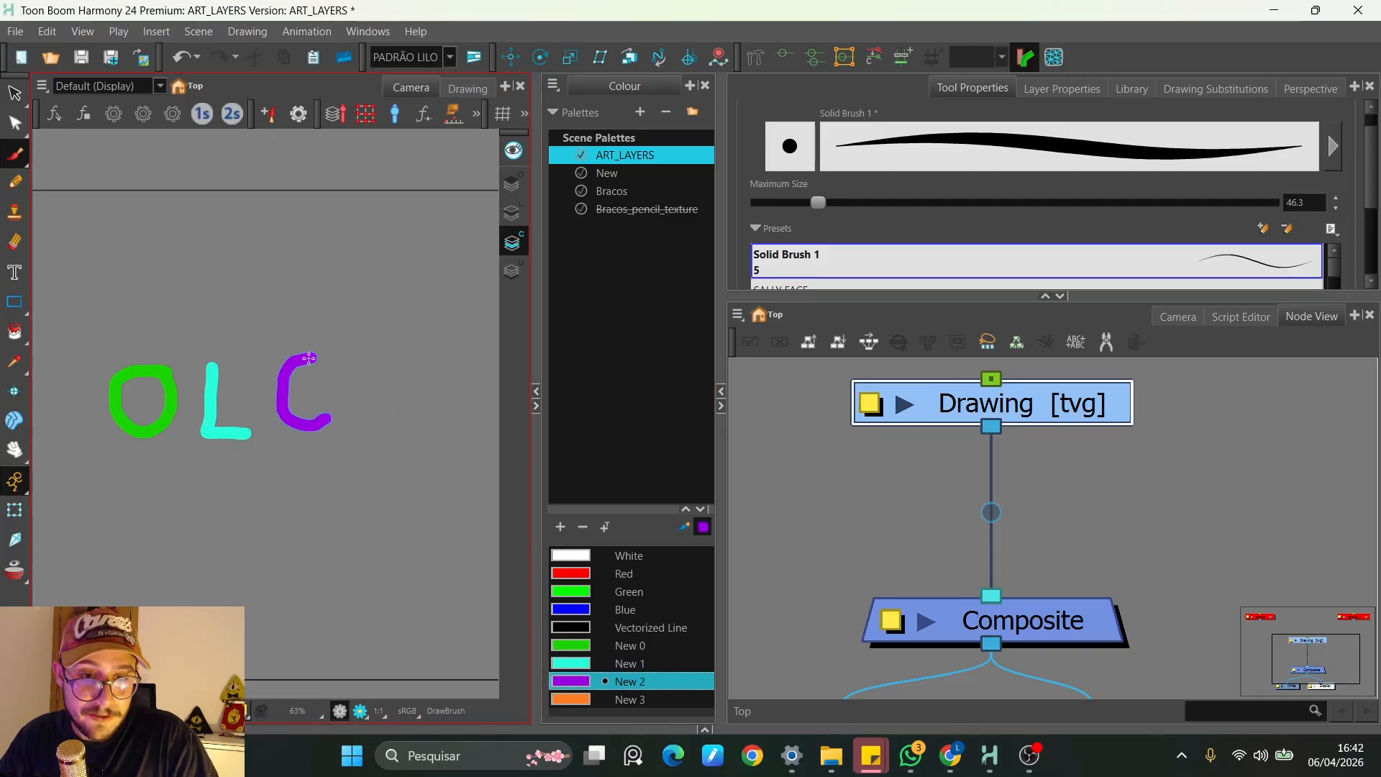
scroll(302, 365, "up", 6)
scroll(298, 369, "down", 4)
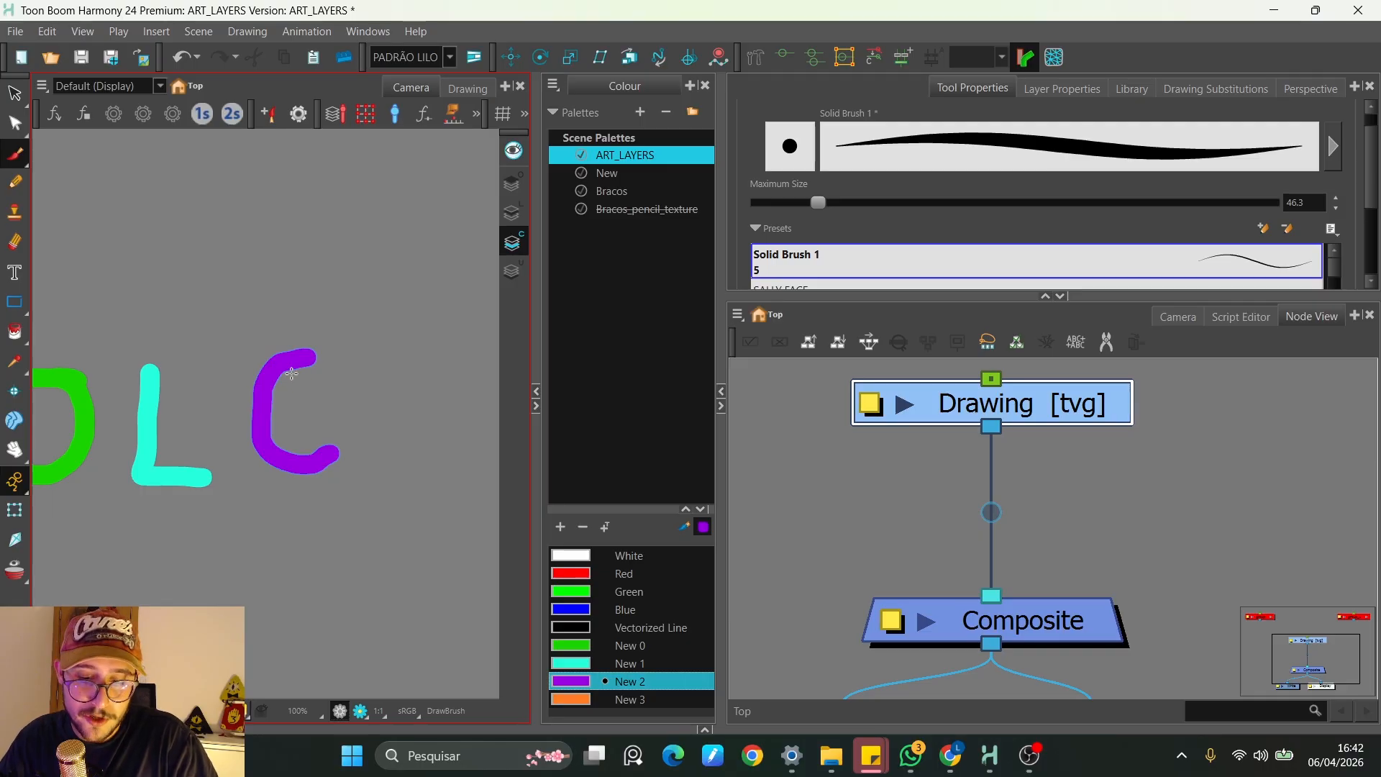
Cycle the current art layer through Colour Art, Line Art and Overlay while looking at the painted letters
key("k")
scroll(287, 376, "down", 2)
key("space")
left_click_drag(283, 404, 299, 382)
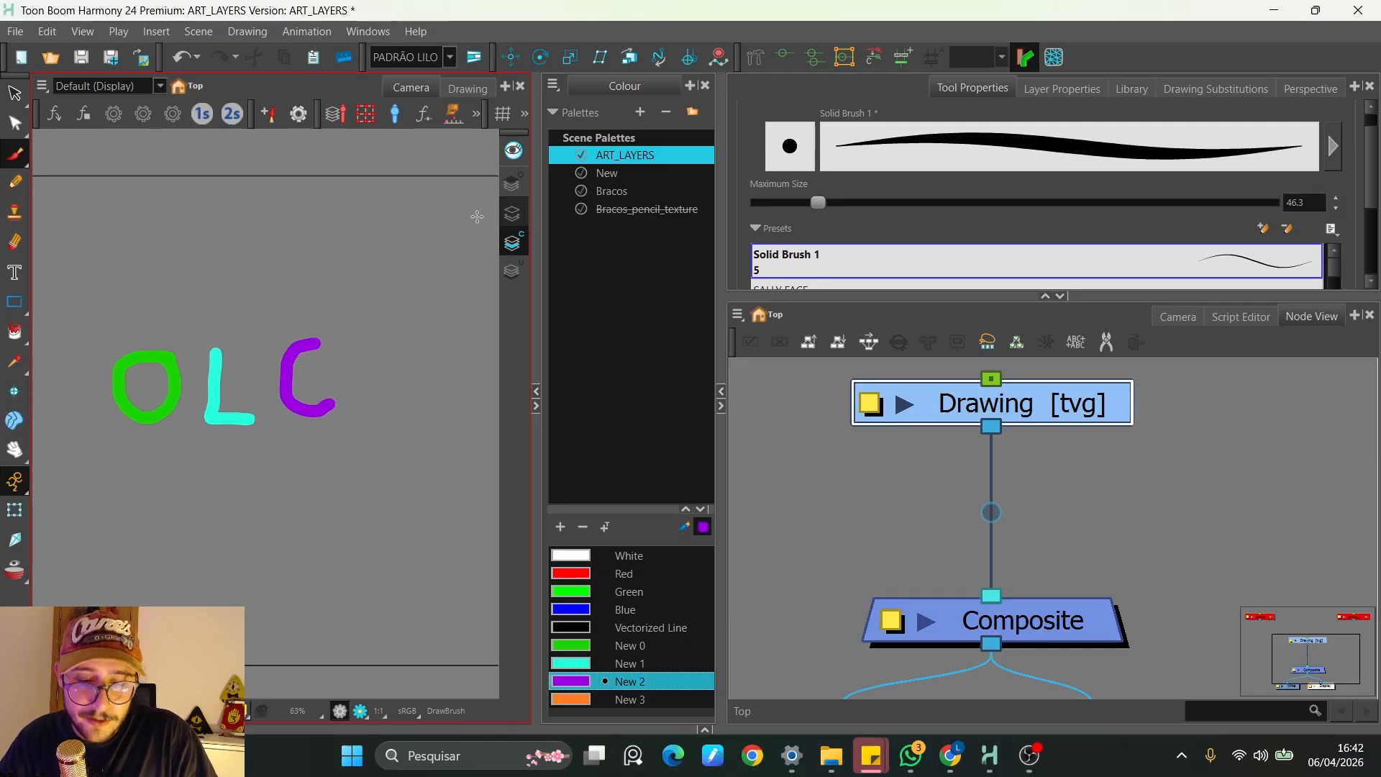
key("k")
scroll(192, 353, "up", 6)
key("k")
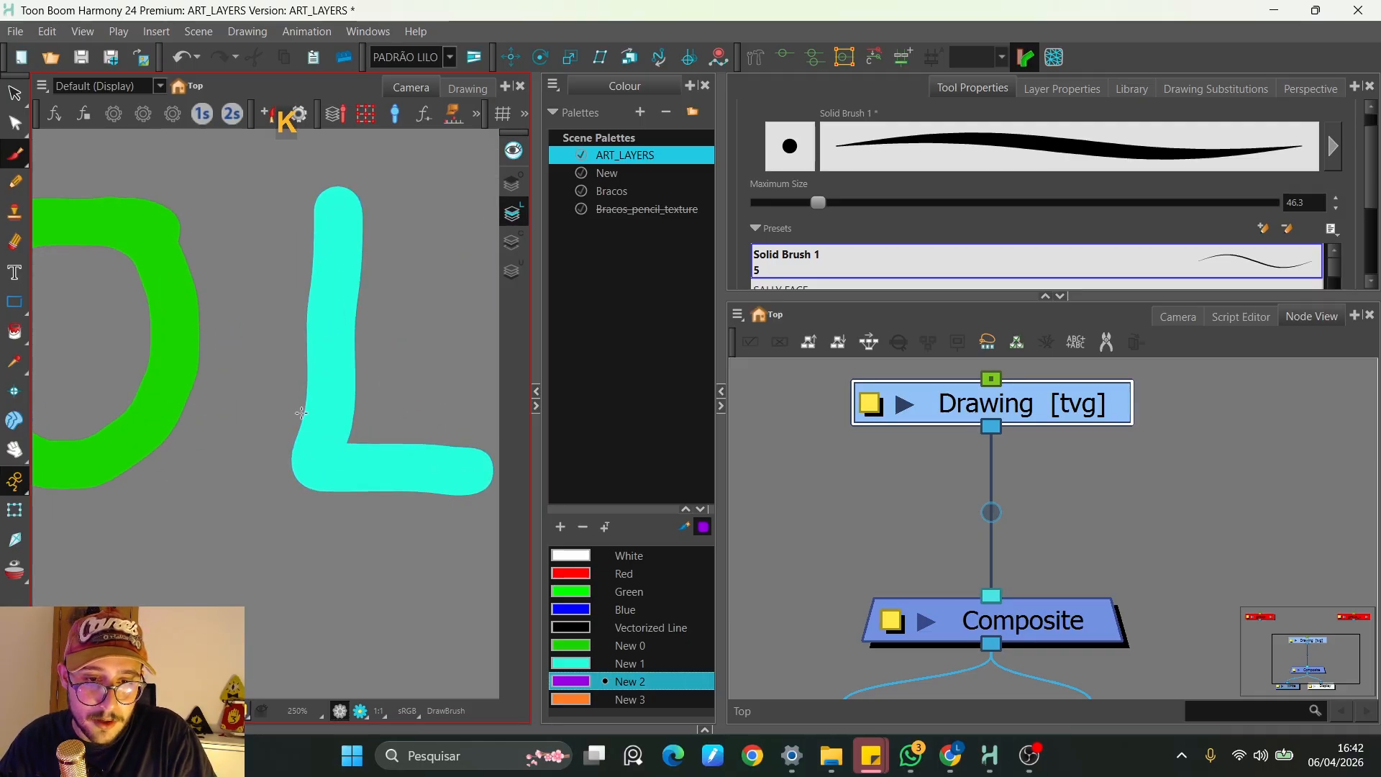
key("k")
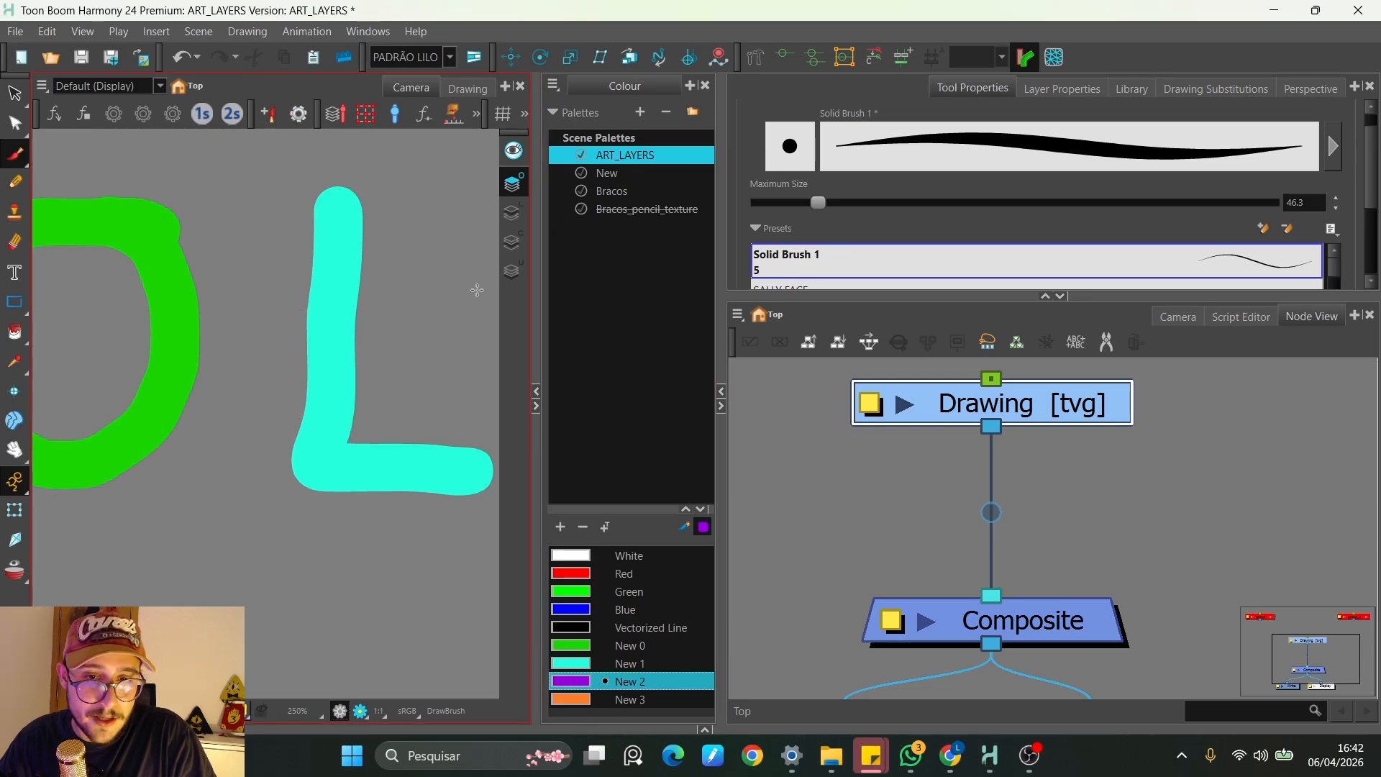
On the Underlay layer, paint the letter U beside the C with the orange New 3 colour
scroll(512, 248, "down", 5)
left_click(512, 272)
key("space")
left_click_drag(446, 309, 370, 284)
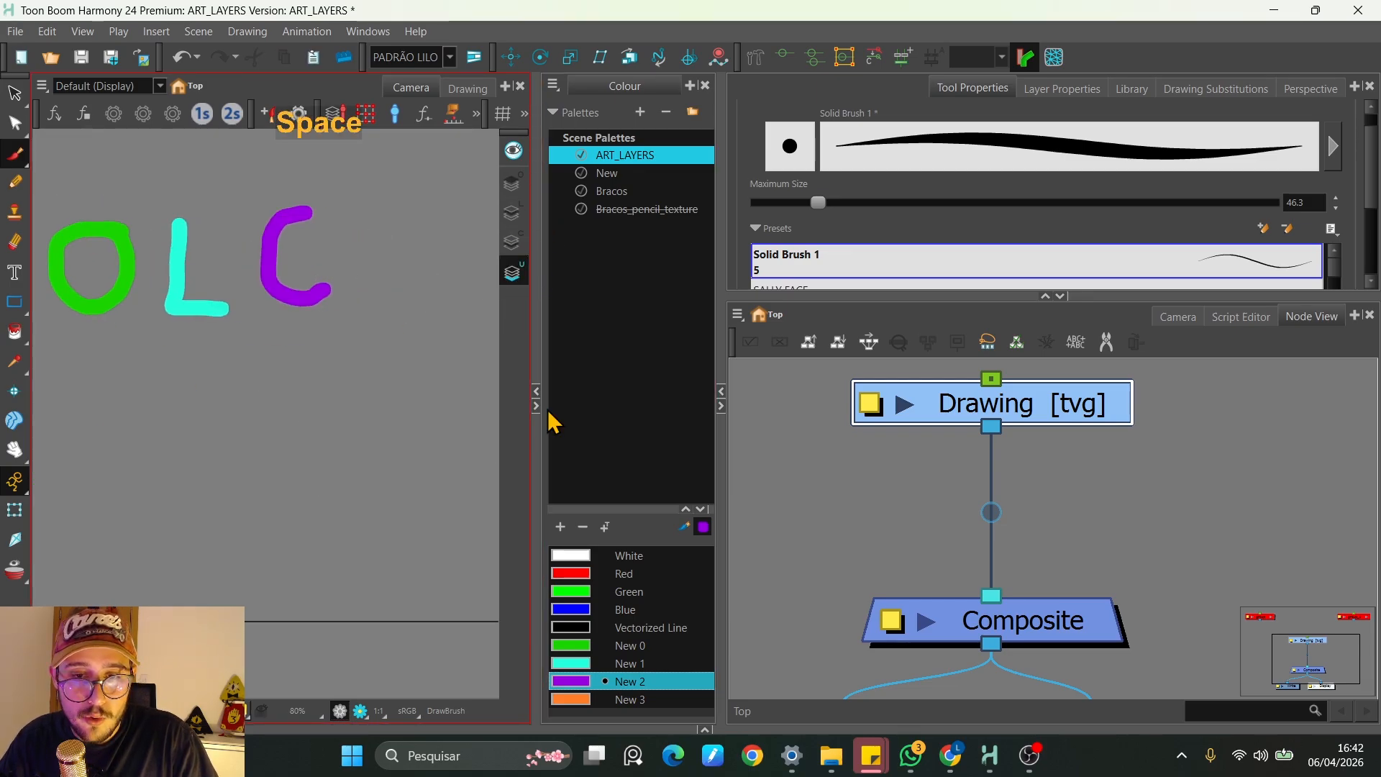
left_click(569, 698)
mouse_move(352, 228)
left_mouse_down()
mouse_move(381, 291)
mouse_move(393, 267)
mouse_move(396, 285)
mouse_move(390, 205)
left_mouse_up()
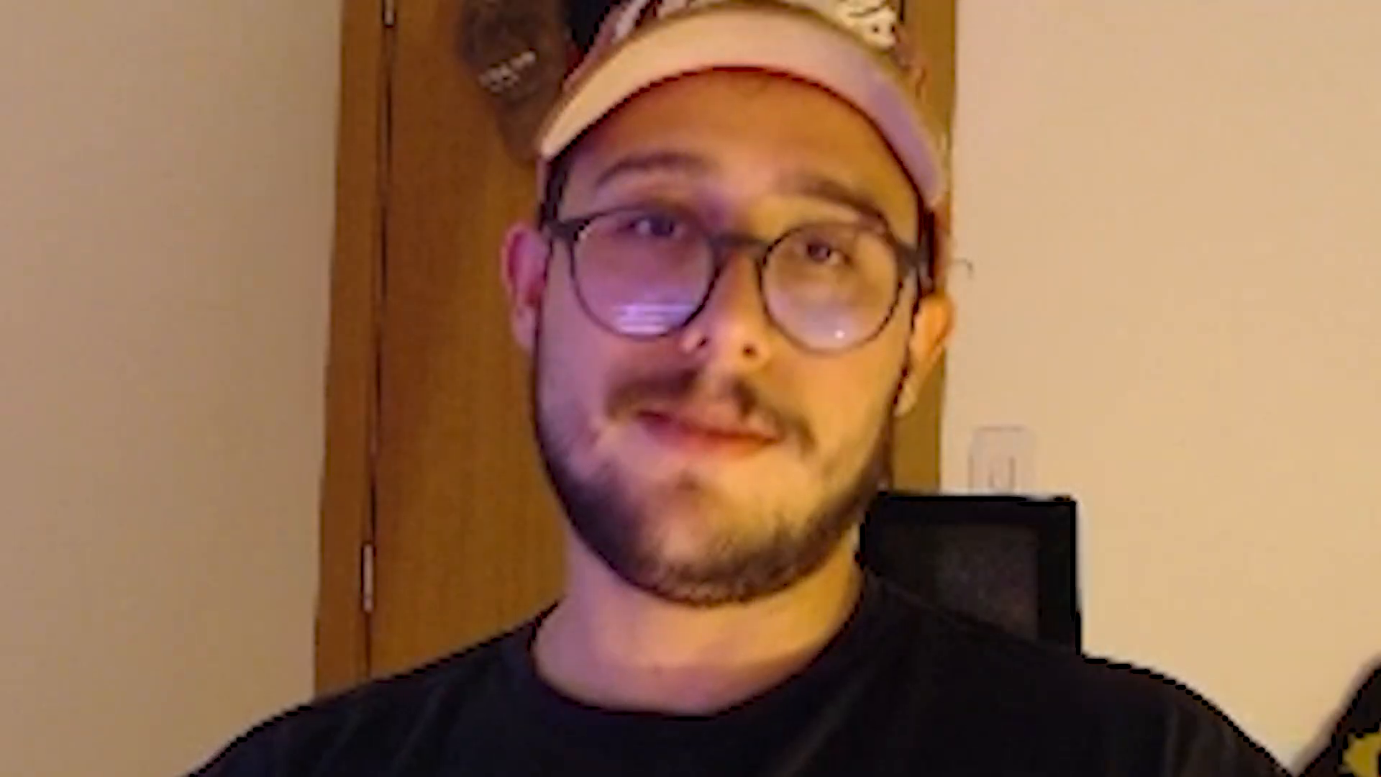
Collapse the Colour view, then select the orange U and move it slightly away from the C
scroll(364, 287, "down", 2)
key("space")
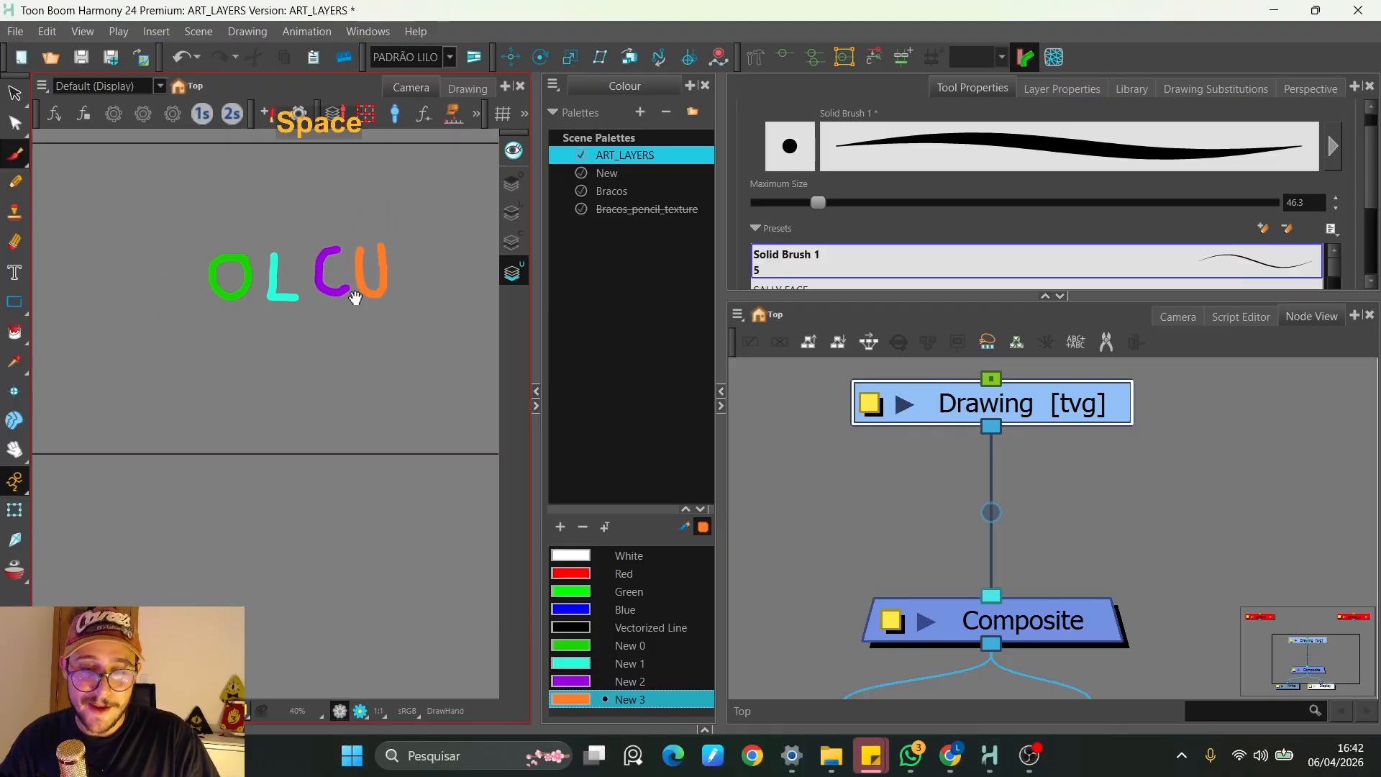
left_click_drag(364, 287, 360, 320)
scroll(359, 320, "up", 3)
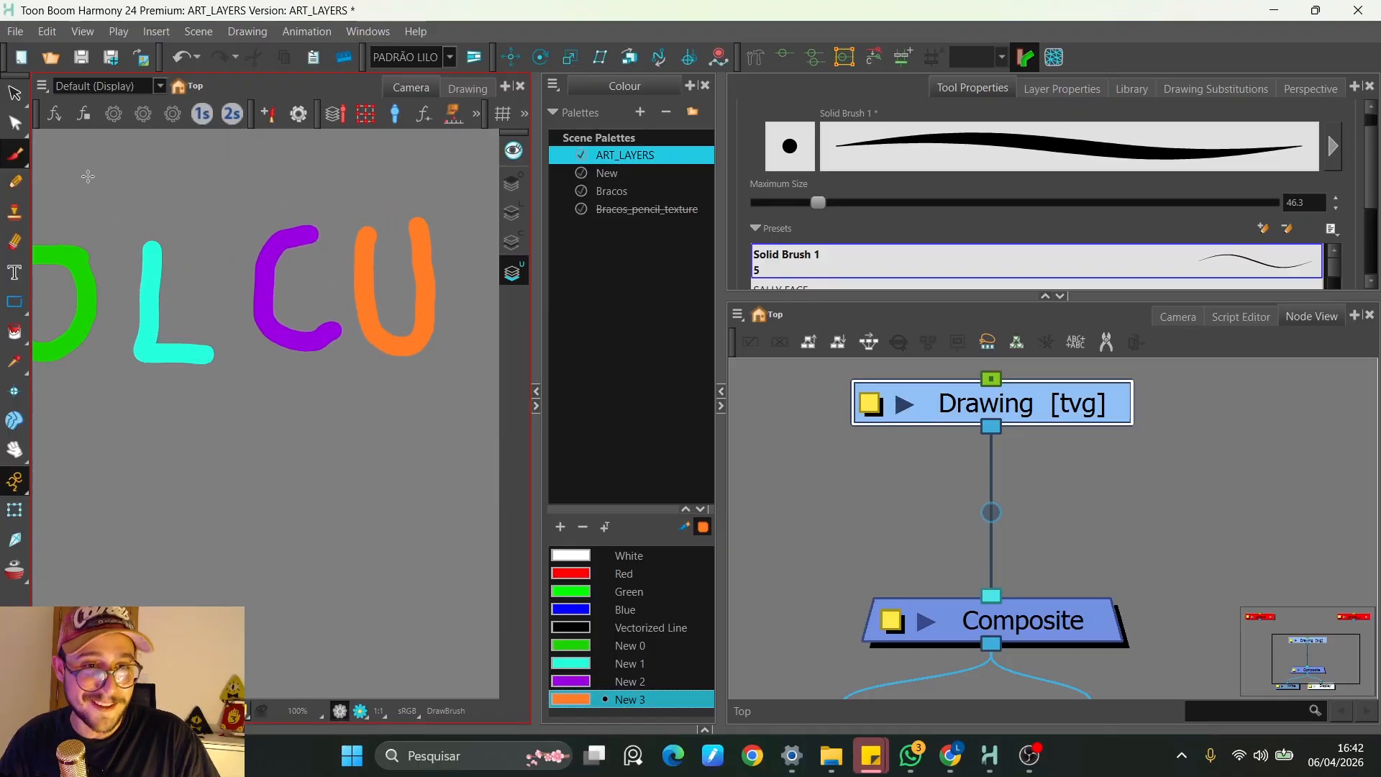
scroll(443, 313, "down", 1)
left_click(535, 406)
key("space")
left_click_drag(445, 350, 421, 359)
key("alt+s")
left_click(496, 338)
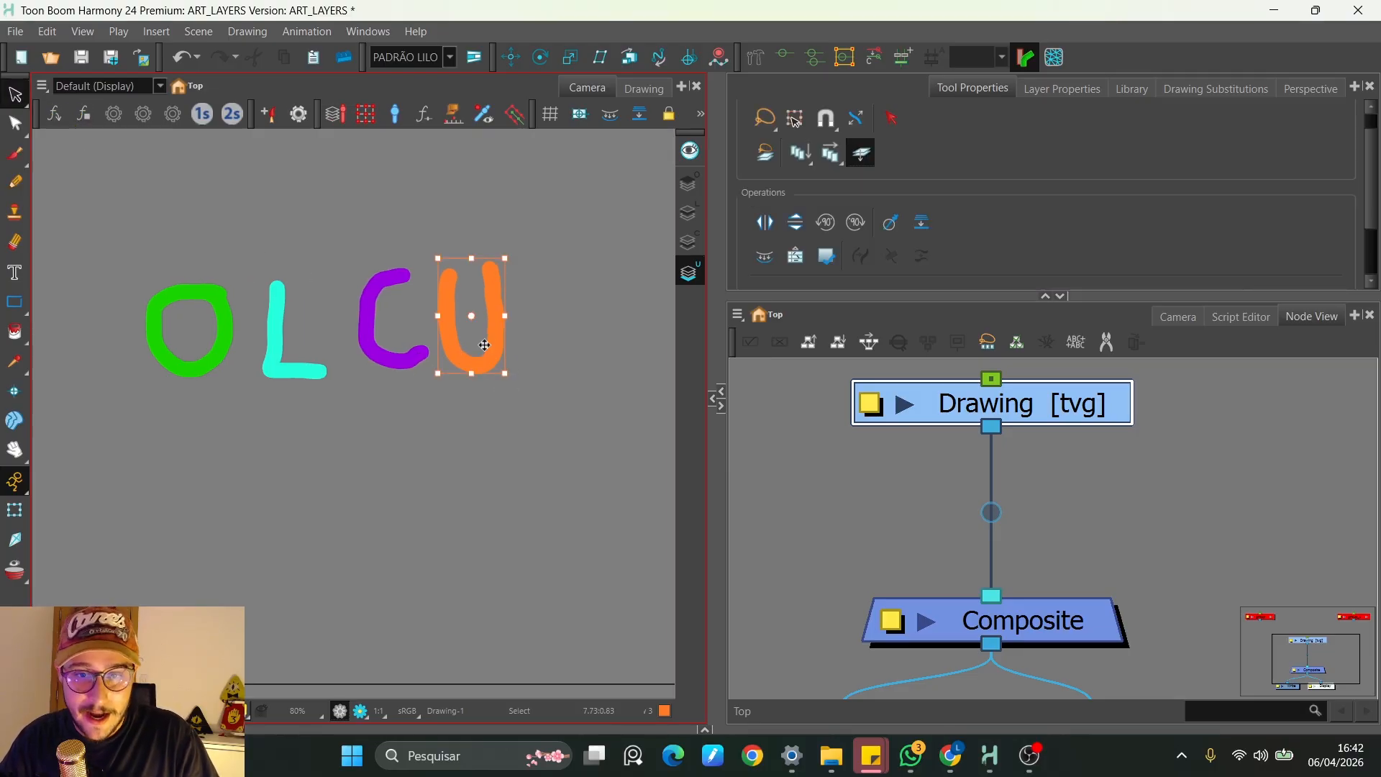
left_click_drag(484, 313, 499, 320)
left_click(494, 223)
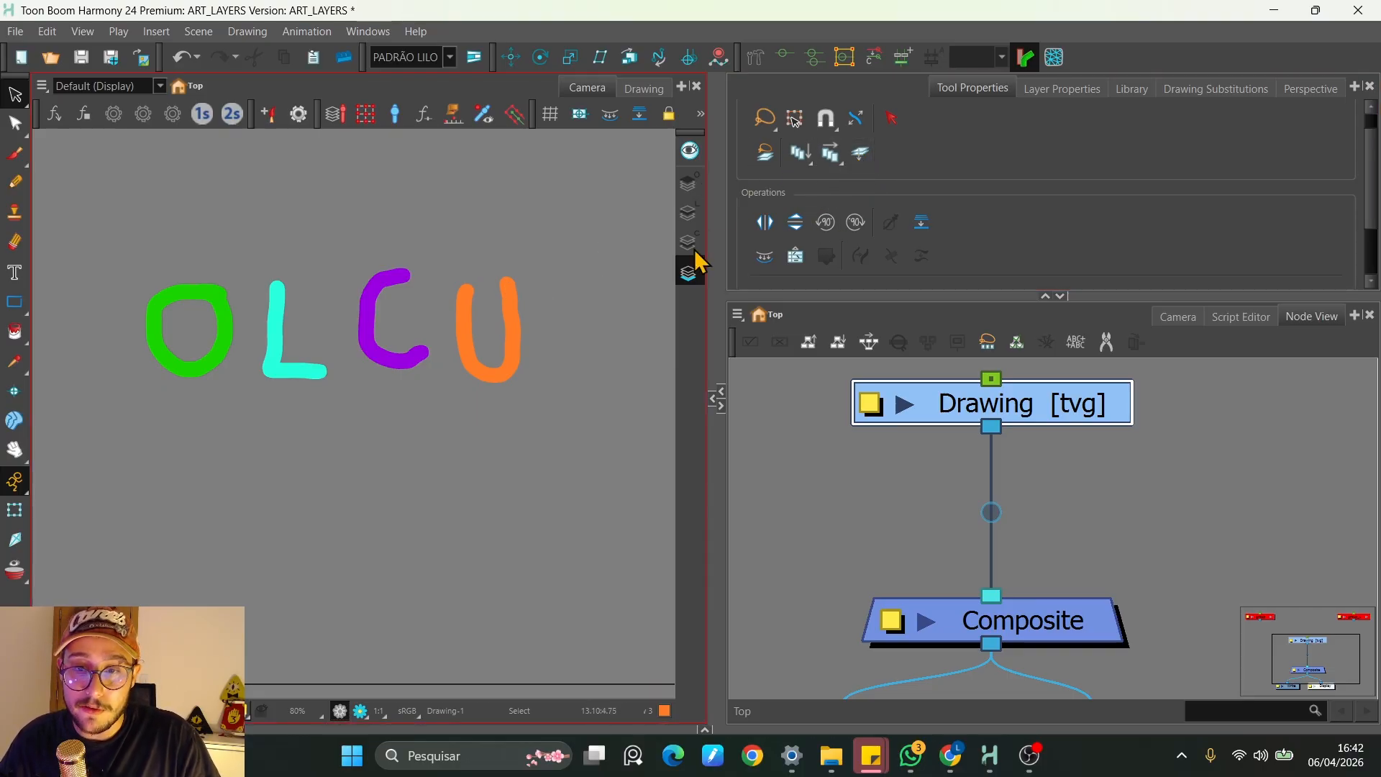
Make Overlay, Line Art, Colour Art and Underlay current in turn, lassoing the letters on each to check which one is selected
left_click(693, 185)
mouse_move(511, 191)
left_mouse_down()
mouse_move(484, 441)
mouse_move(514, 189)
left_mouse_up()
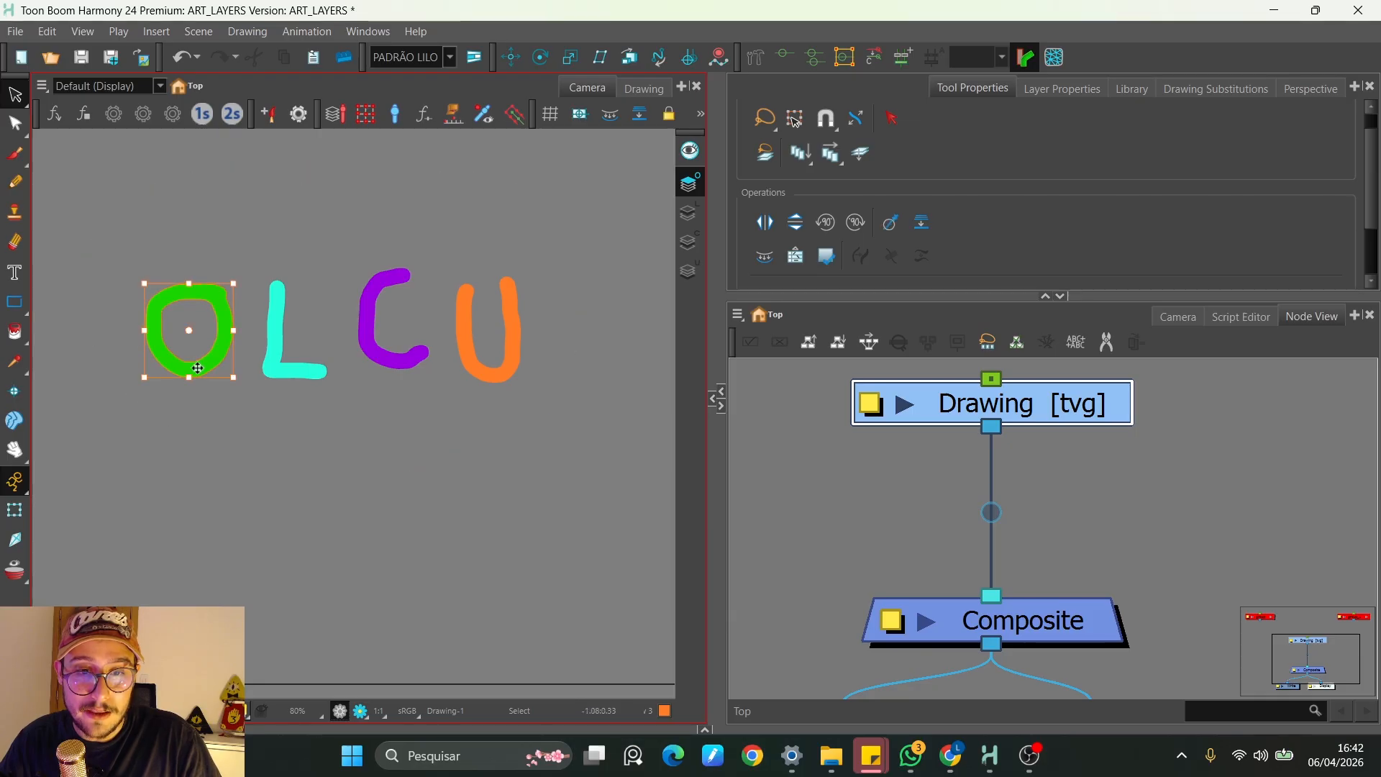
mouse_move(400, 238)
left_mouse_down()
mouse_move(158, 213)
mouse_move(317, 151)
left_mouse_up()
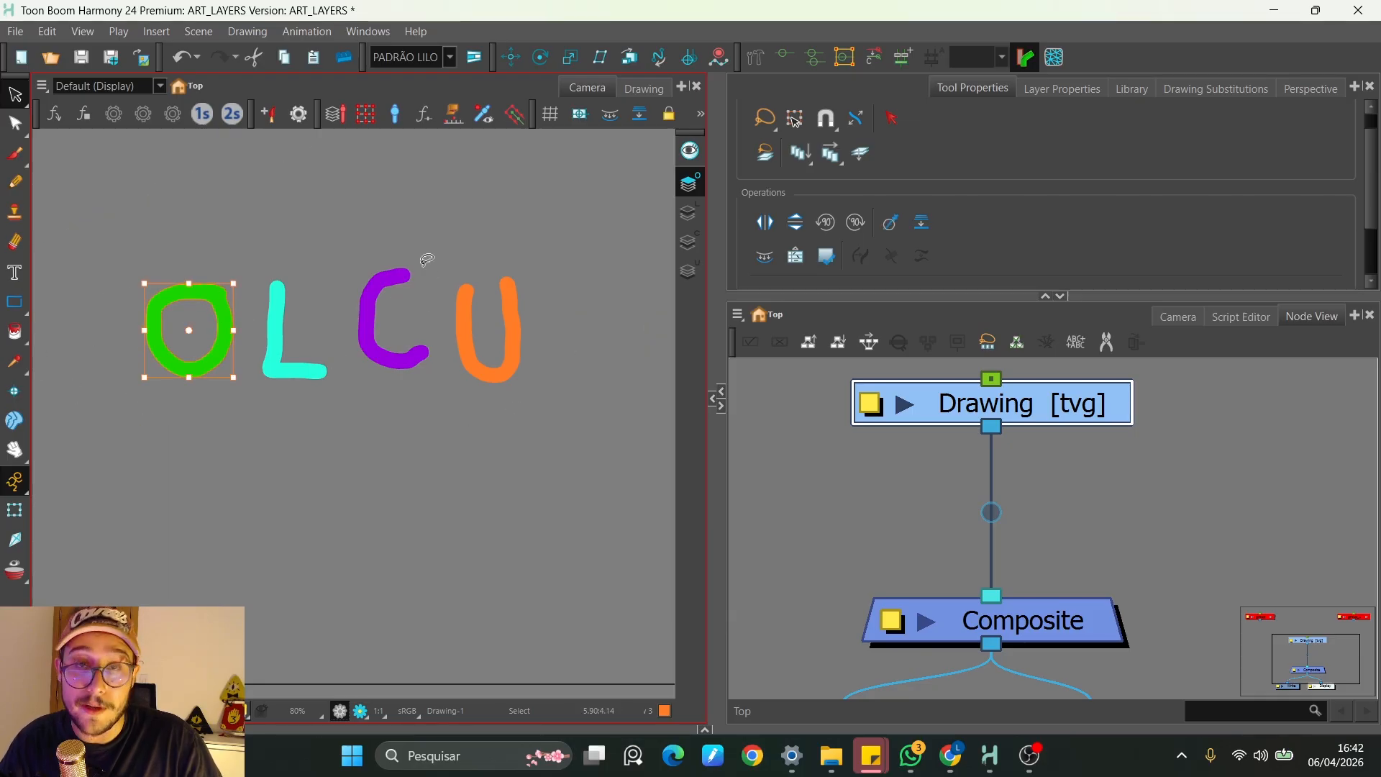
left_click(689, 213)
mouse_move(511, 206)
left_mouse_down()
mouse_move(542, 228)
mouse_move(518, 210)
left_mouse_up()
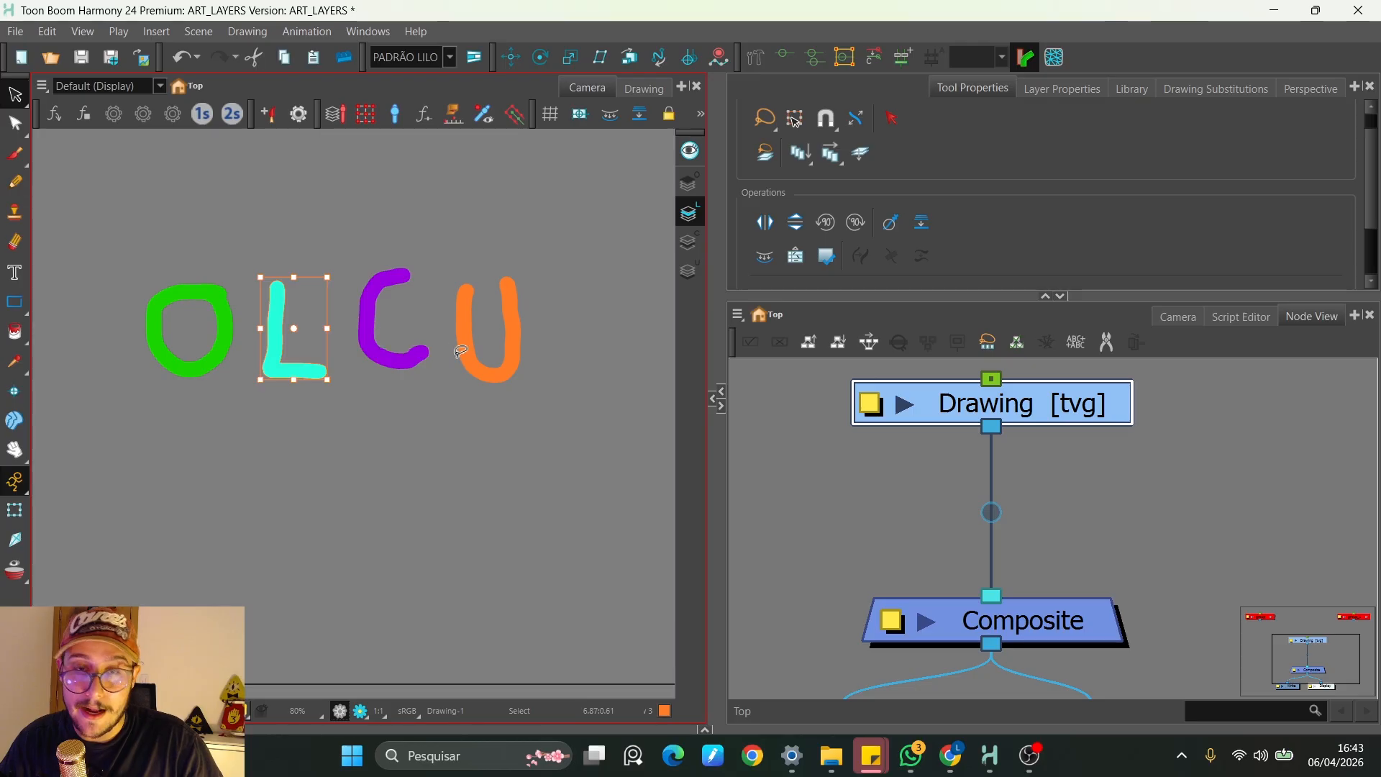
left_click(689, 241)
mouse_move(633, 183)
left_mouse_down()
mouse_move(65, 435)
mouse_move(456, 408)
left_mouse_up()
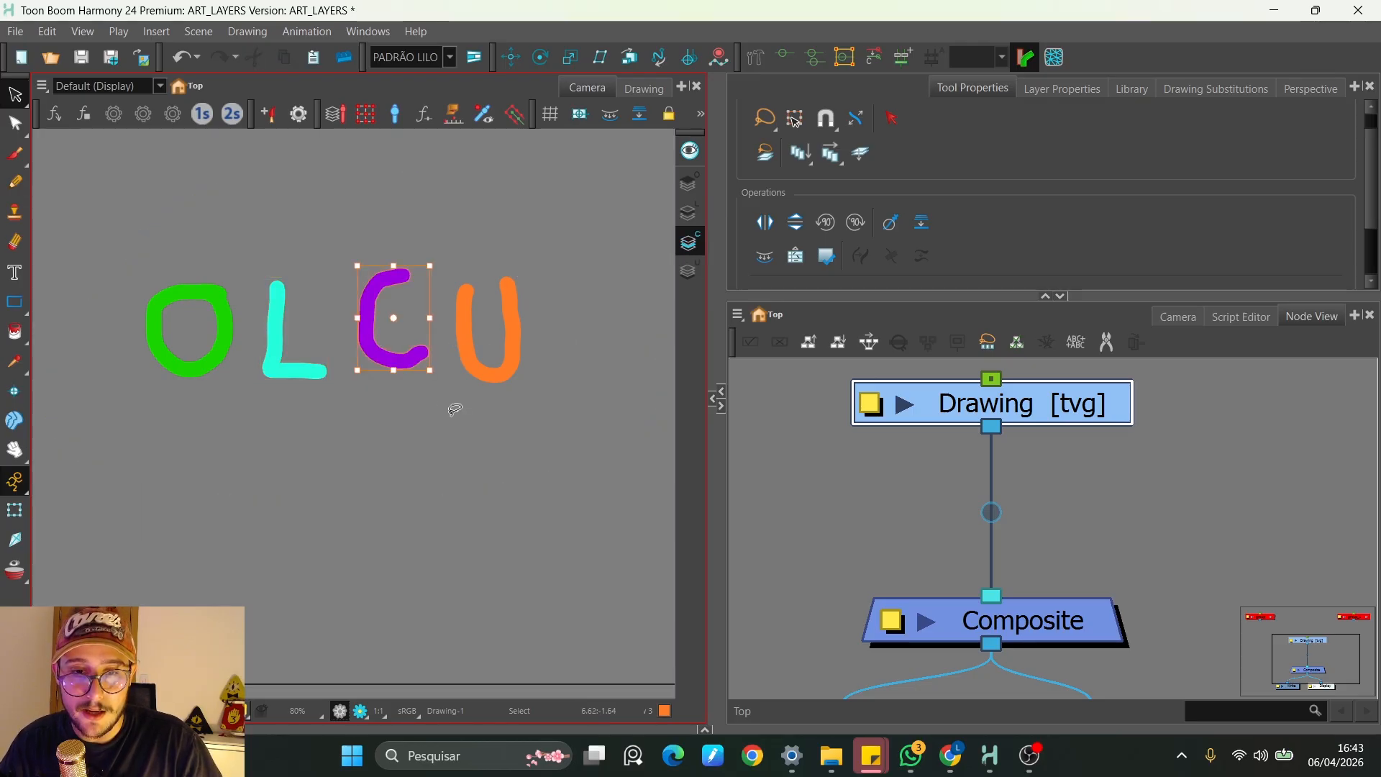
left_click(689, 272)
mouse_move(547, 219)
left_mouse_down()
mouse_move(416, 163)
mouse_move(439, 169)
left_mouse_up()
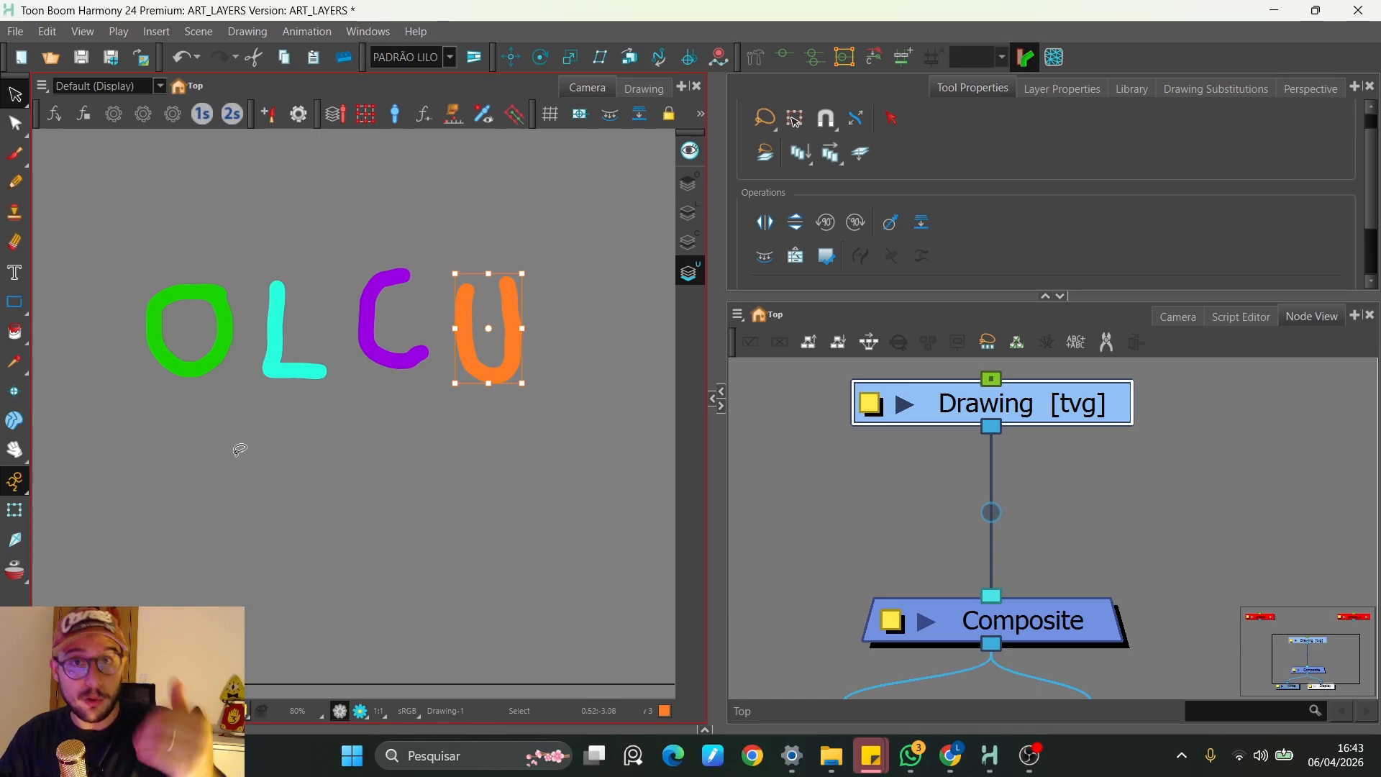
Try moving the whole Drawing node's artwork with the Transform tool, and undo the move
left_click(14, 510)
left_click(1059, 455)
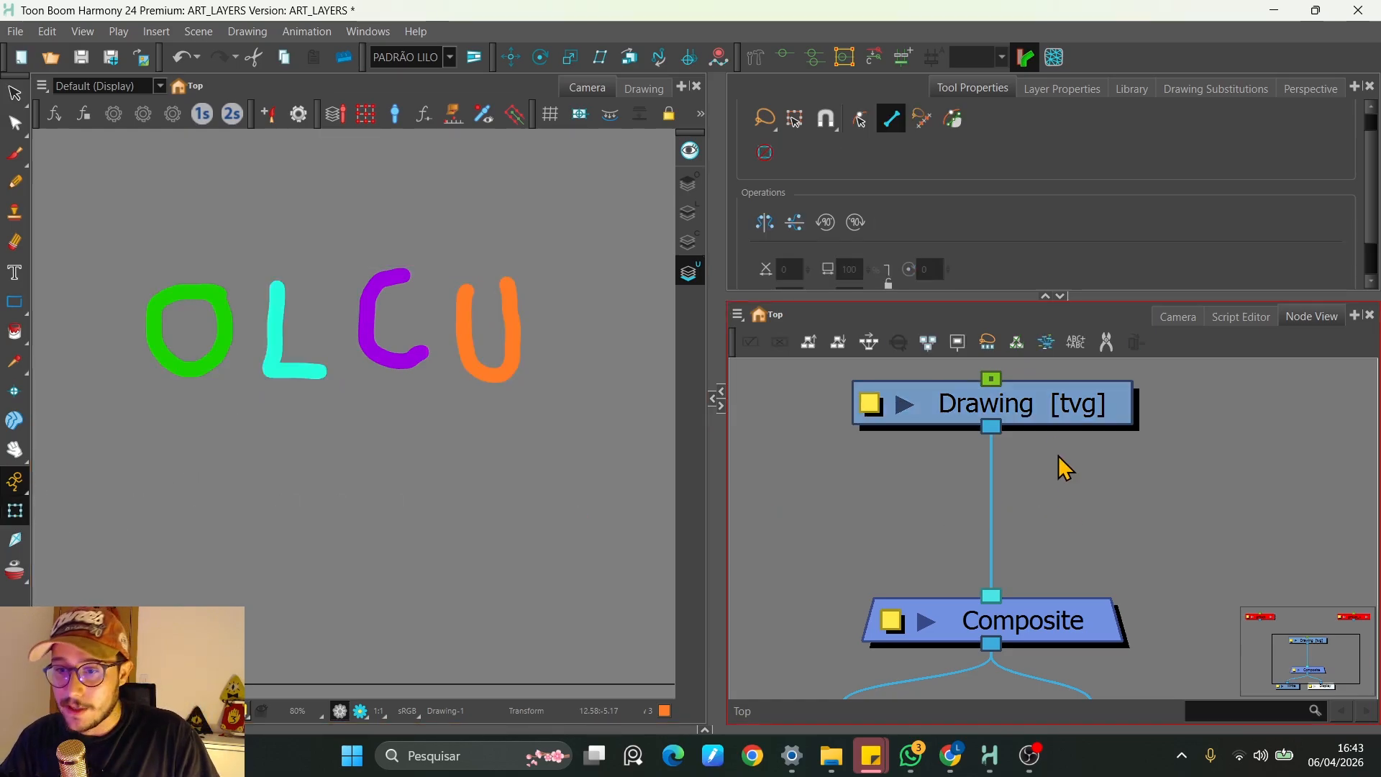
left_click(1043, 408)
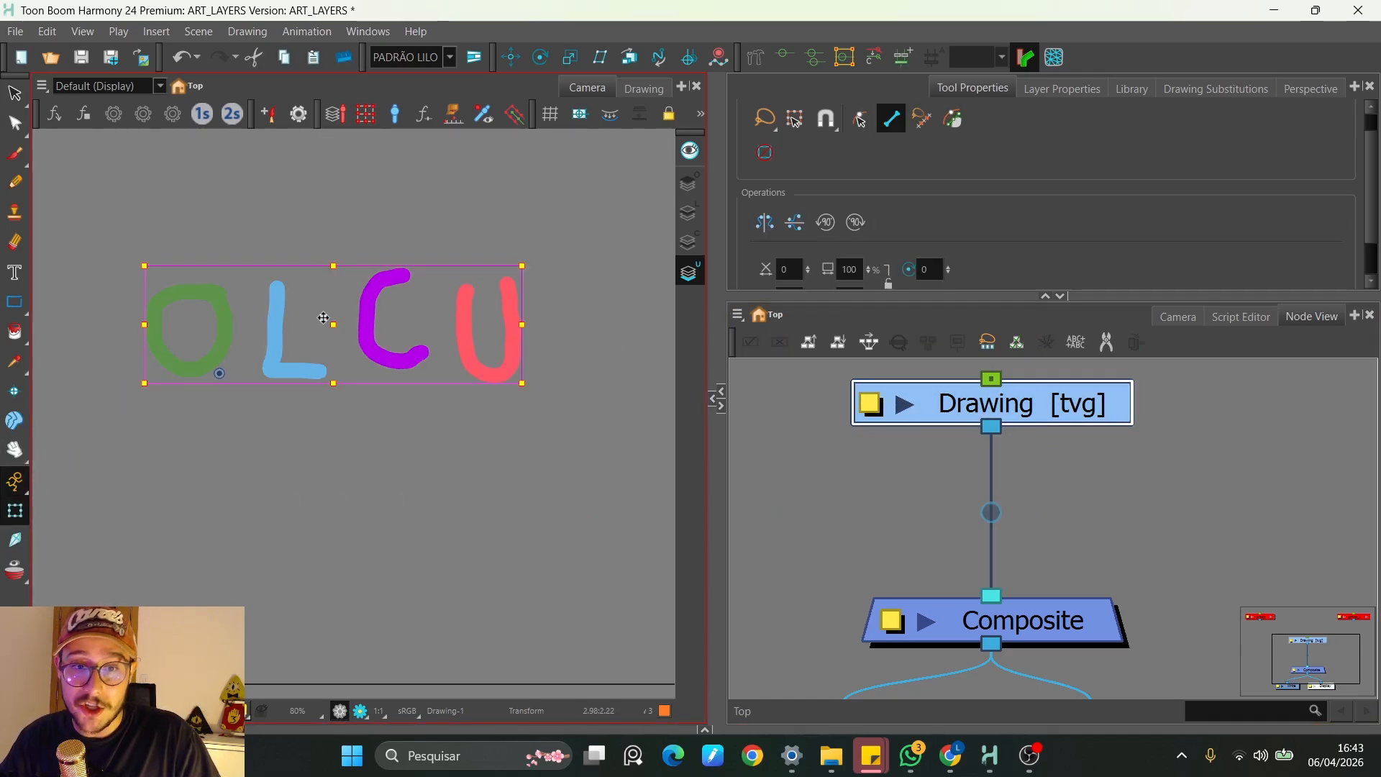
mouse_move(318, 327)
left_mouse_down()
mouse_move(353, 360)
mouse_move(407, 364)
left_mouse_up()
key("ctrl+z")
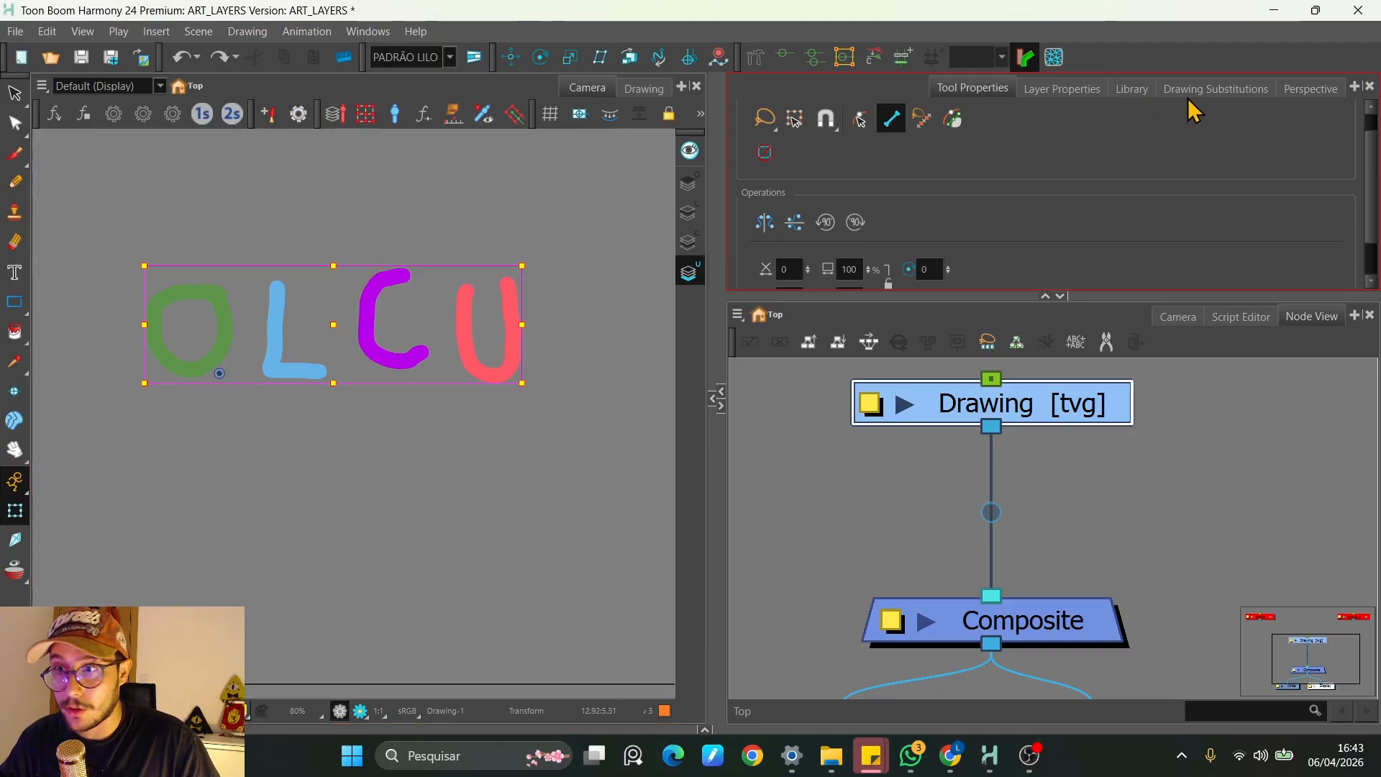
Show the Drawing Substitutions with larger thumbnails, and move the Drawing node slightly down in the node network
left_click(1215, 88)
left_click_drag(1311, 280, 1356, 282)
left_click(990, 396)
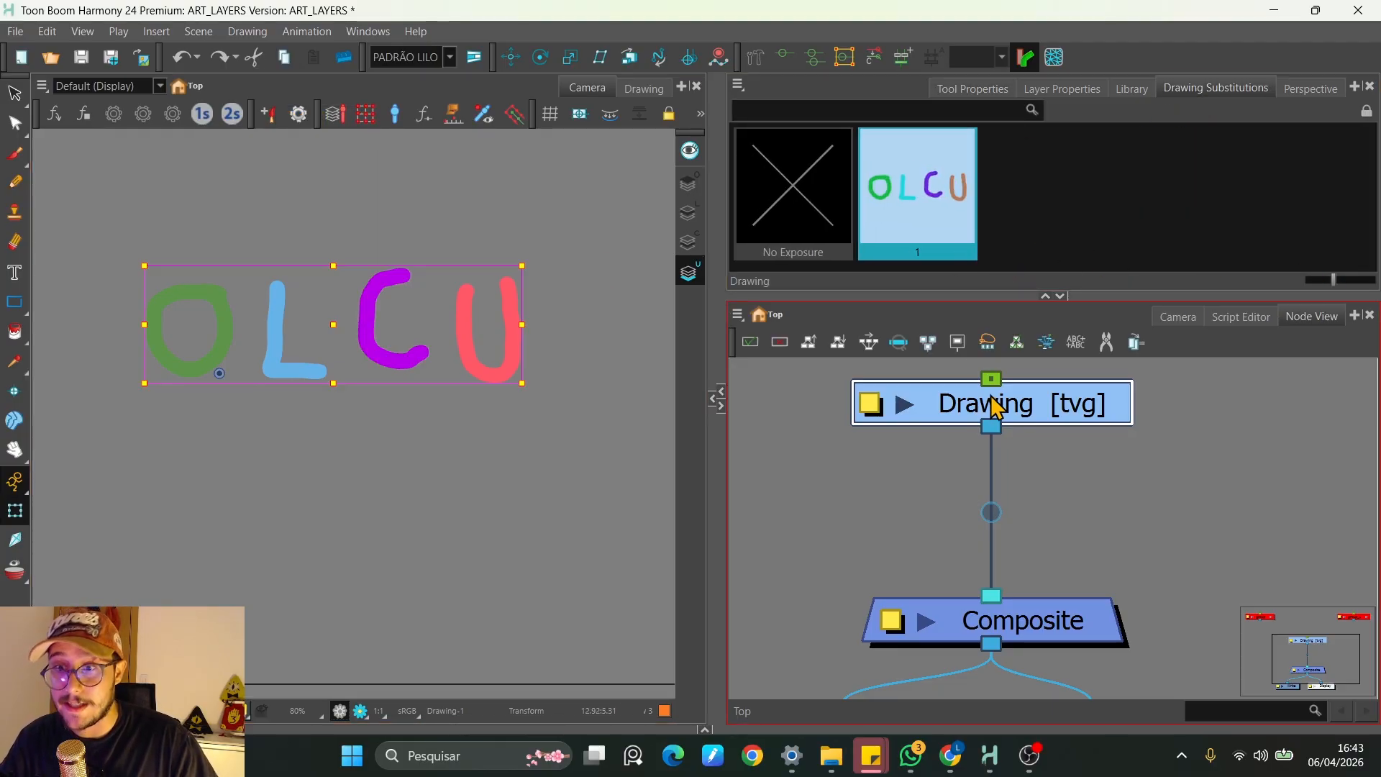
mouse_move(1033, 416)
left_mouse_down()
mouse_move(1034, 490)
mouse_move(1036, 428)
left_mouse_up()
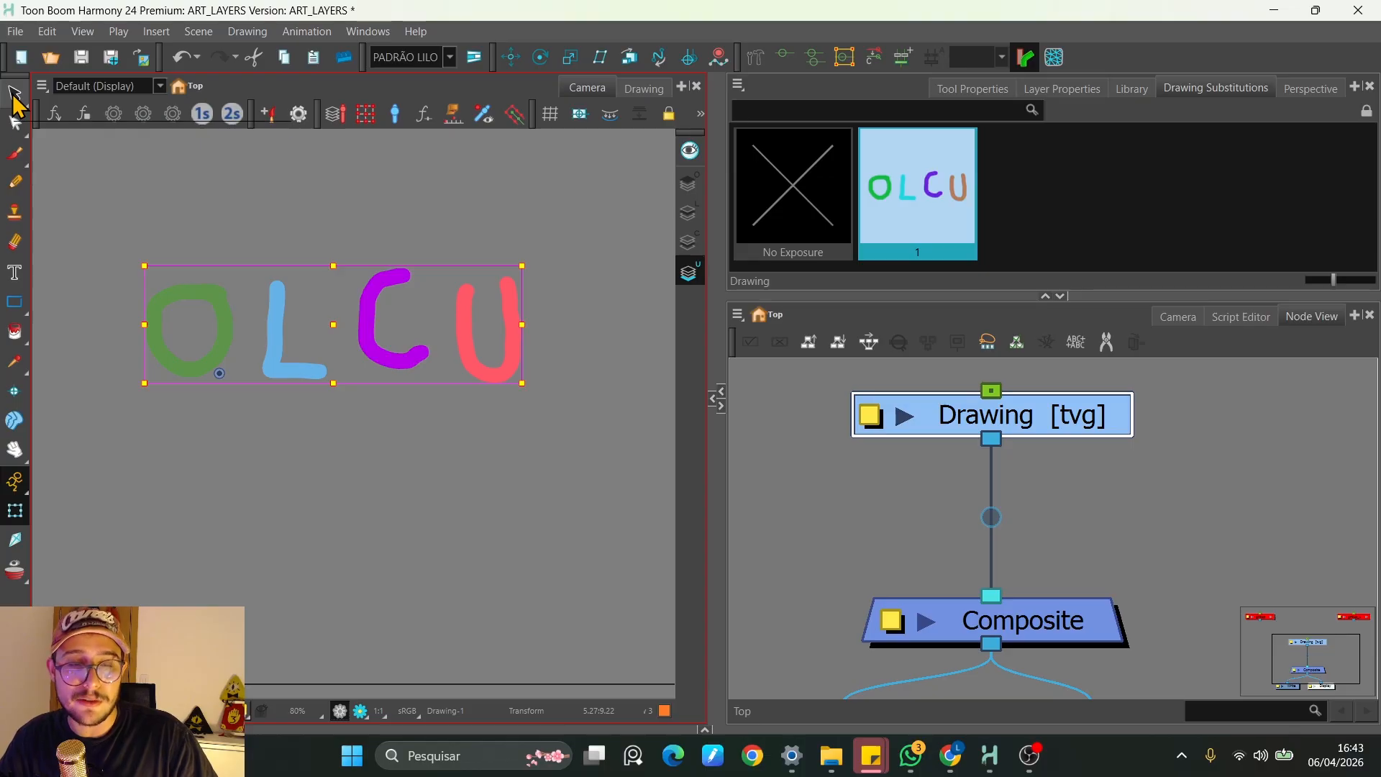
Lasso the U on the Underlay layer, then view the Underlay, Colour Art, Line Art and Overlay layers one by one in Drawing view
left_click(15, 95)
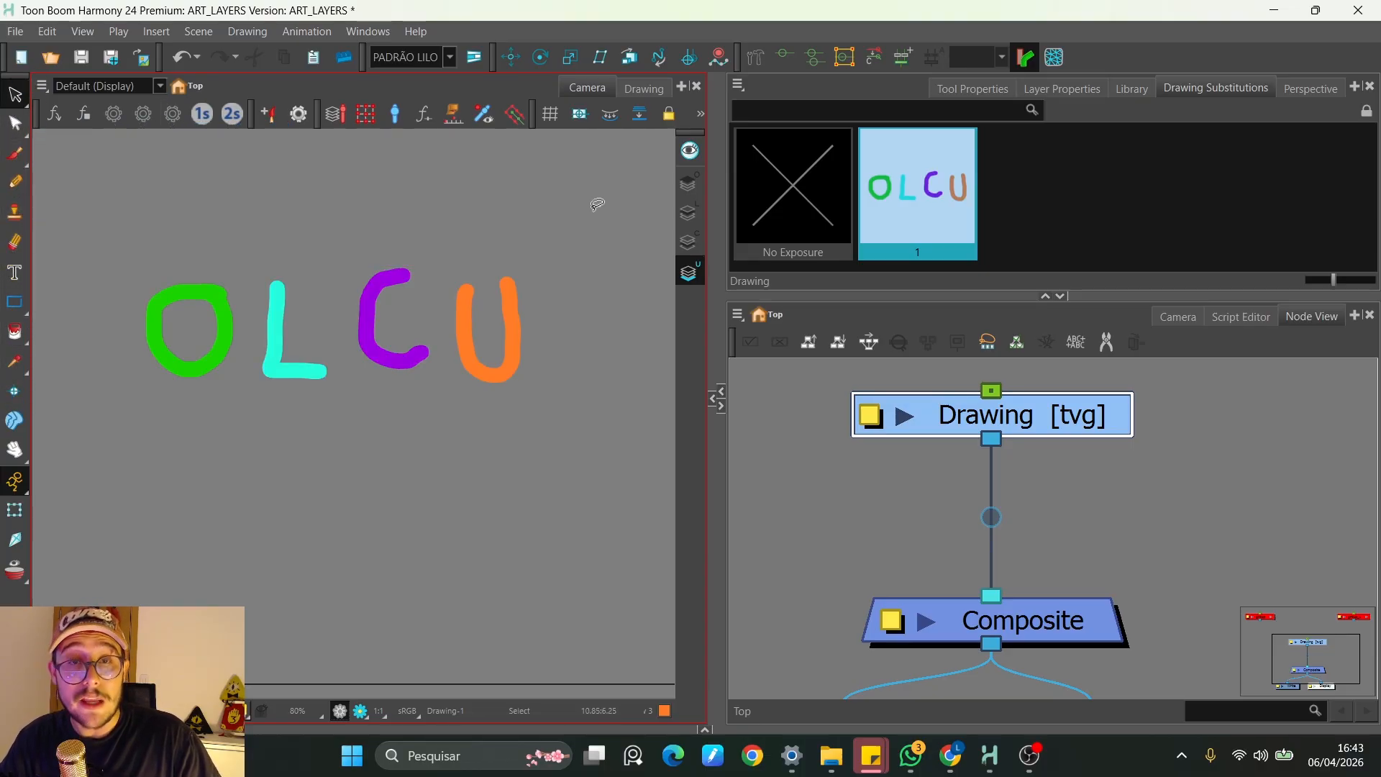
mouse_move(573, 223)
left_mouse_down()
mouse_move(585, 370)
mouse_move(555, 395)
left_mouse_up()
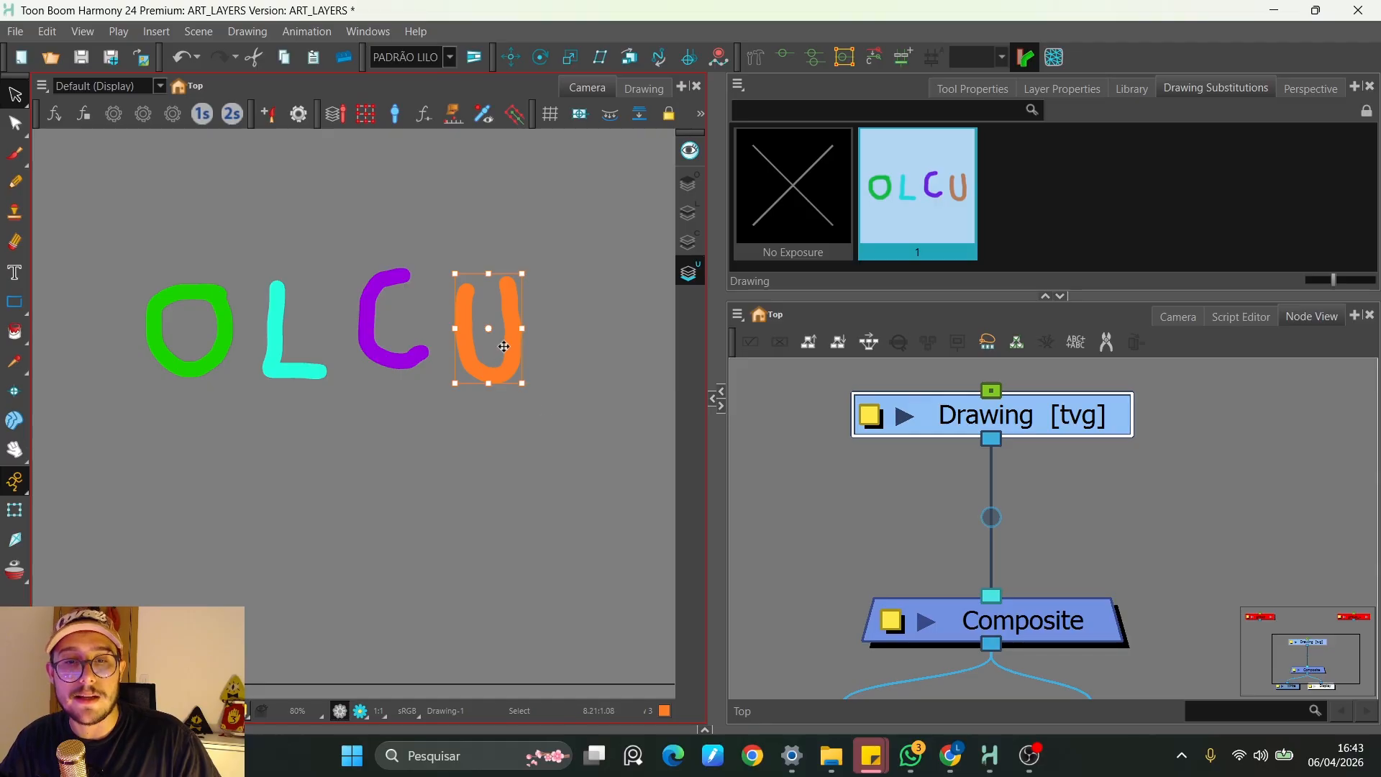
left_click(644, 89)
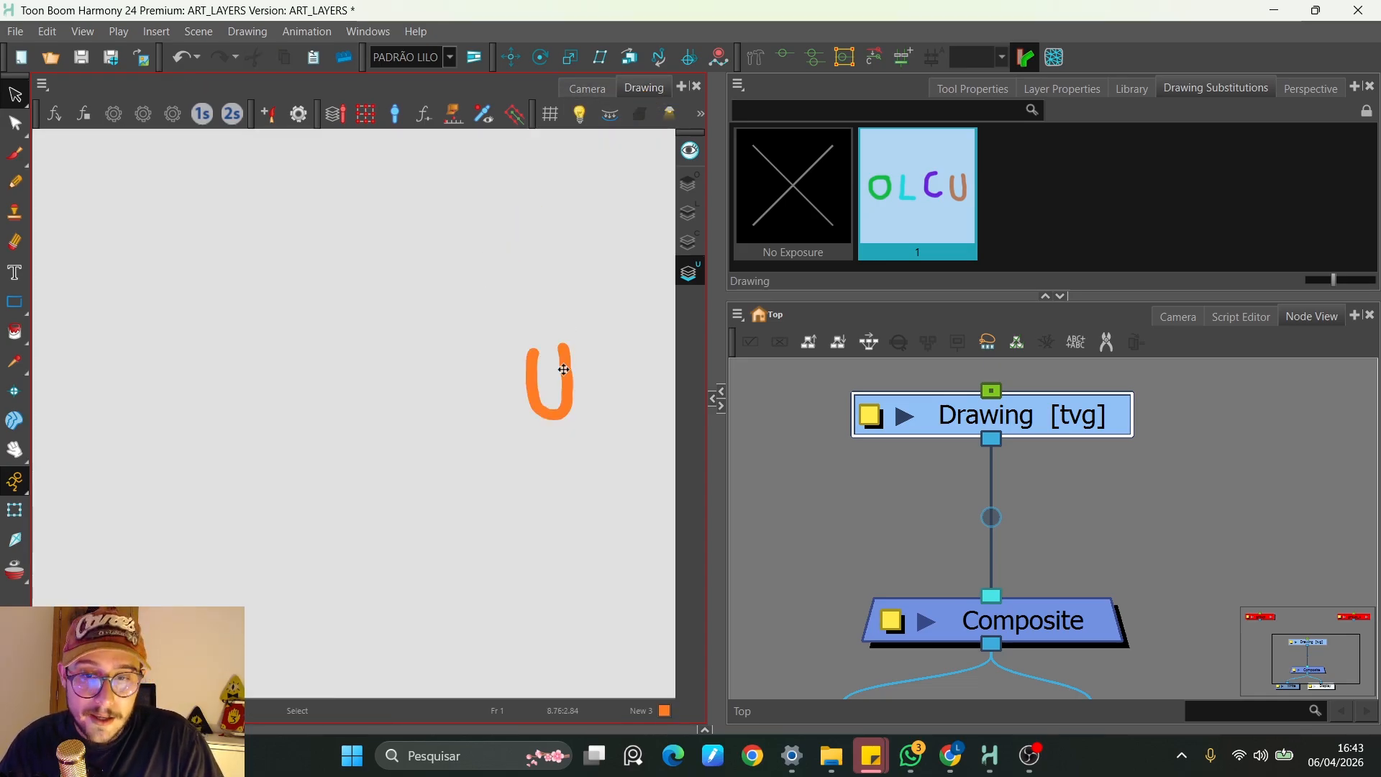
key("space")
left_click_drag(539, 381, 556, 372)
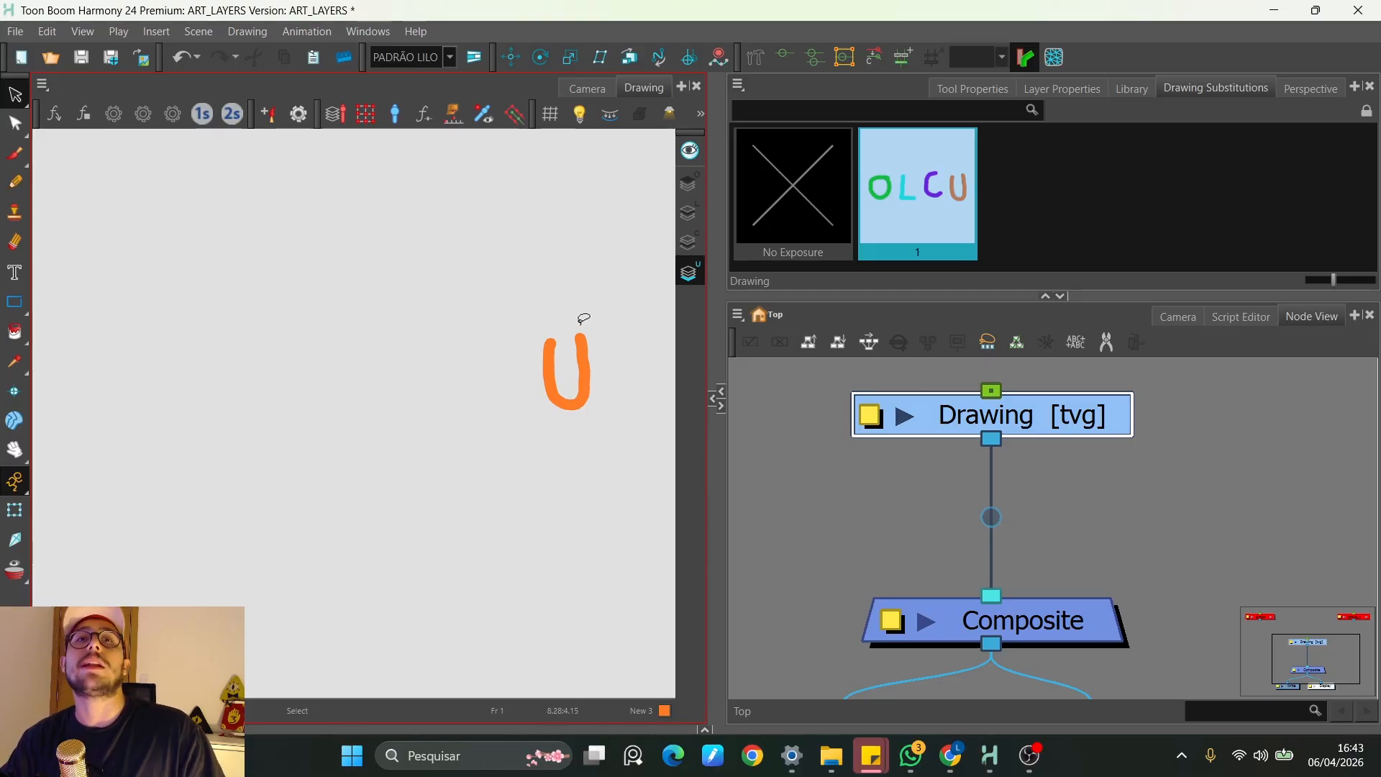
left_click(692, 245)
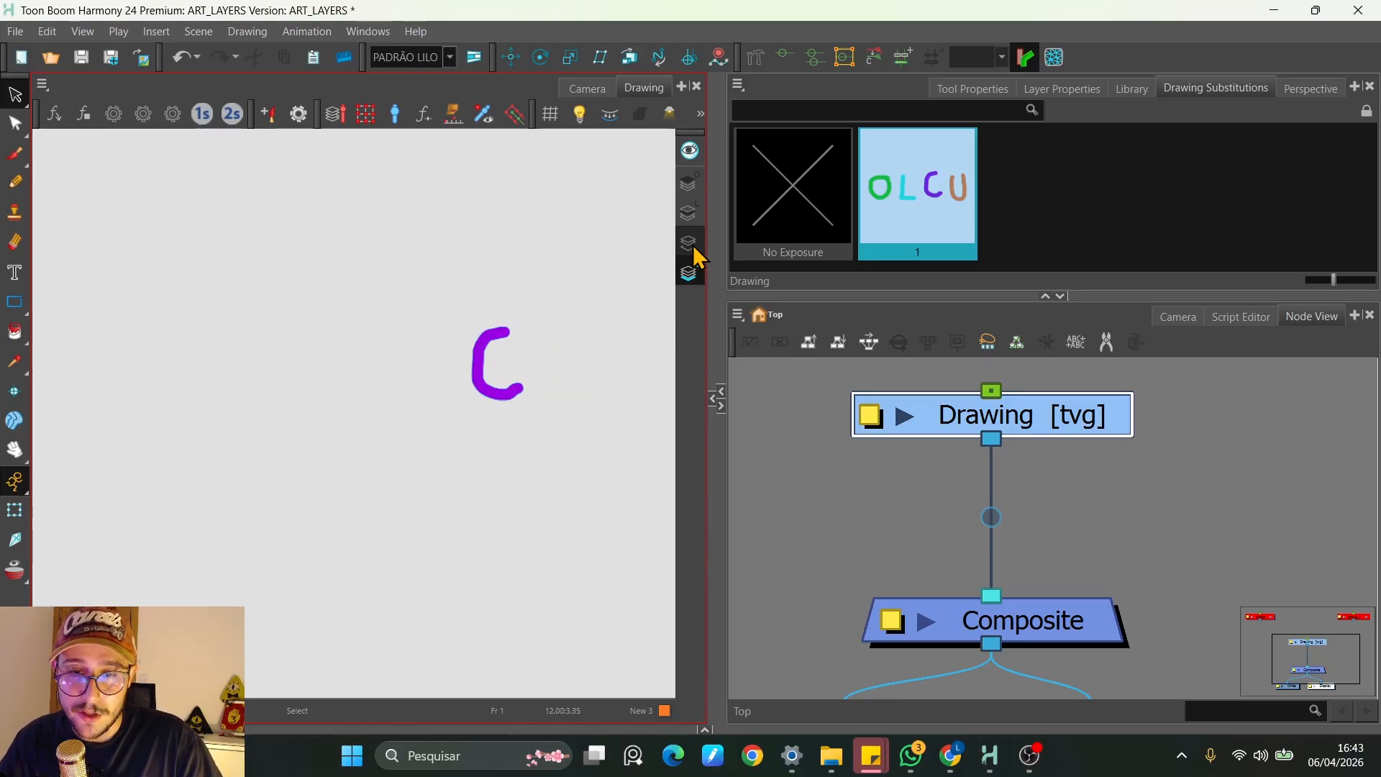
left_click(694, 214)
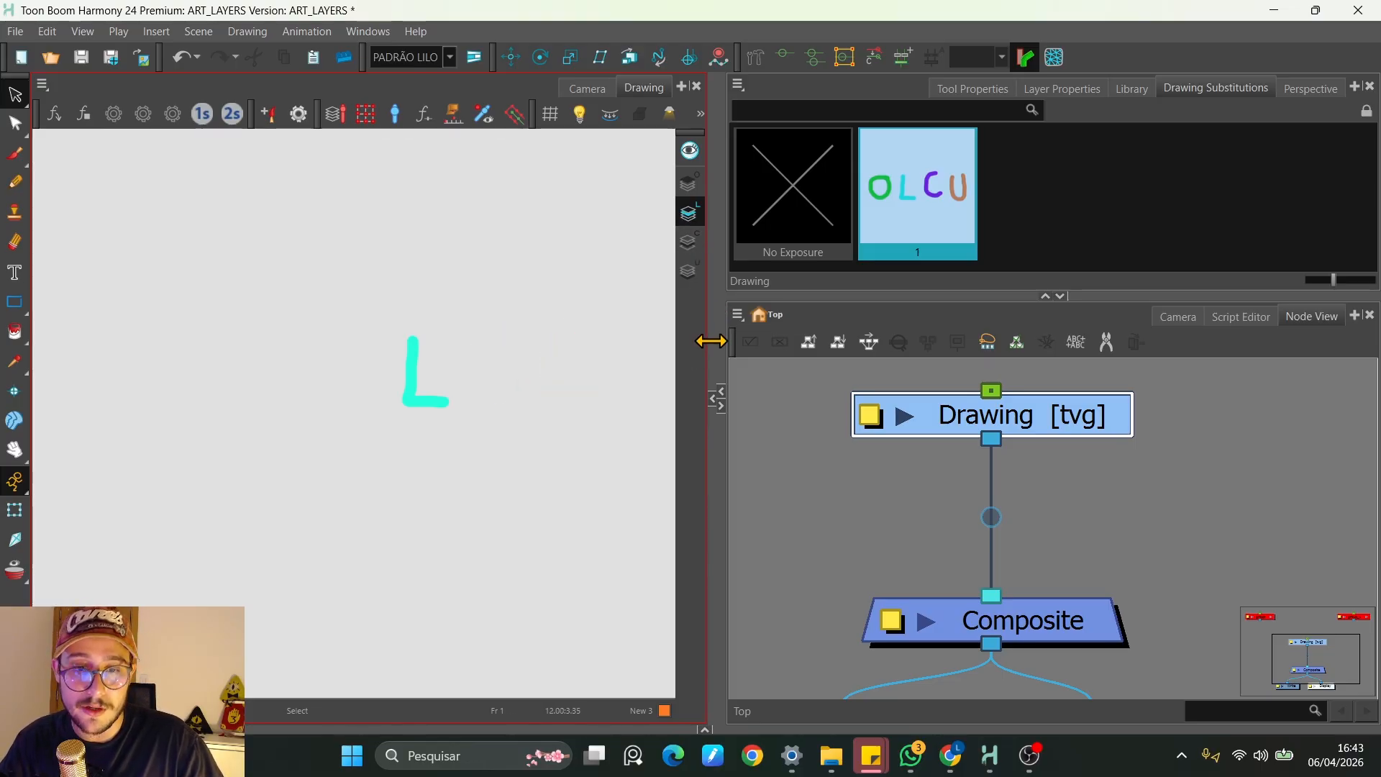
left_click(692, 187)
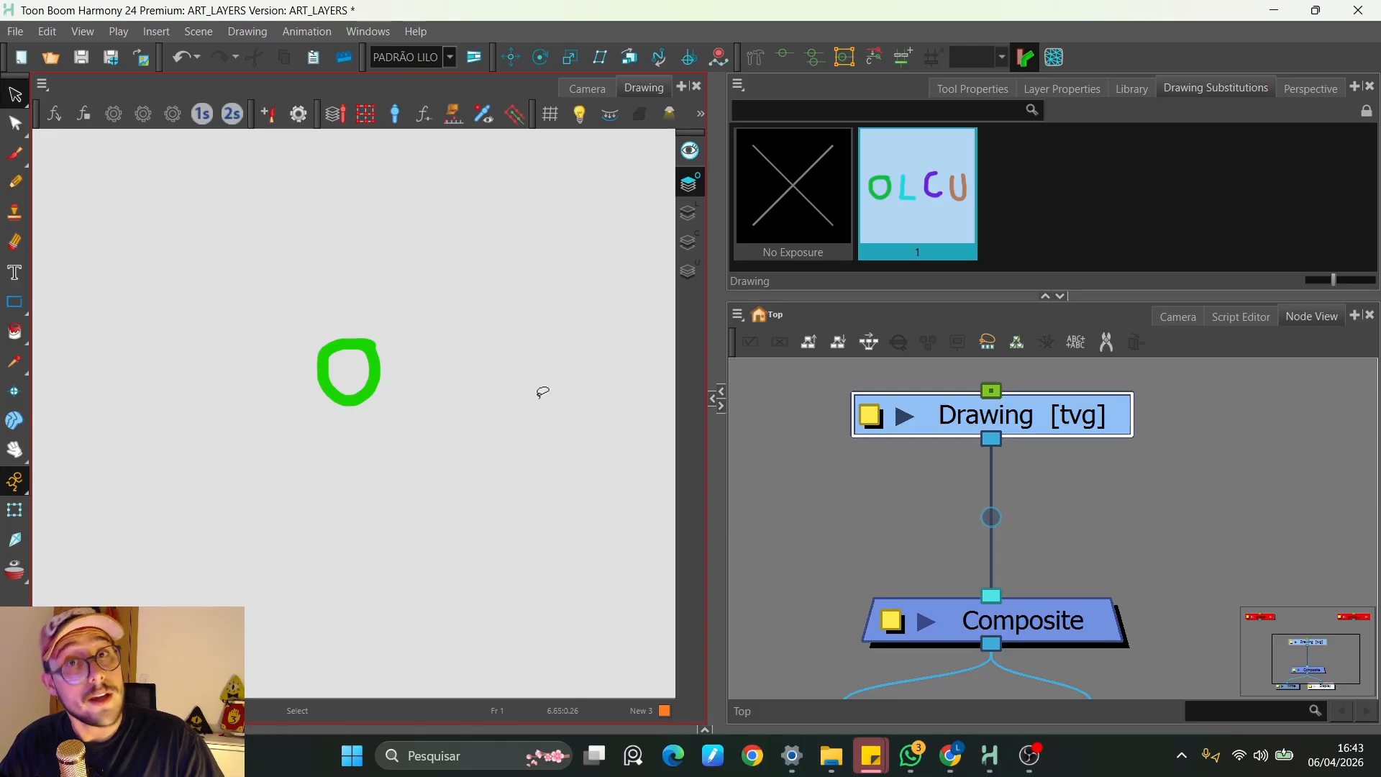
Return to Camera view, activate the Transform tool on the whole drawing, and look closely at the Drawing node's output port
left_click(593, 88)
left_click(15, 510)
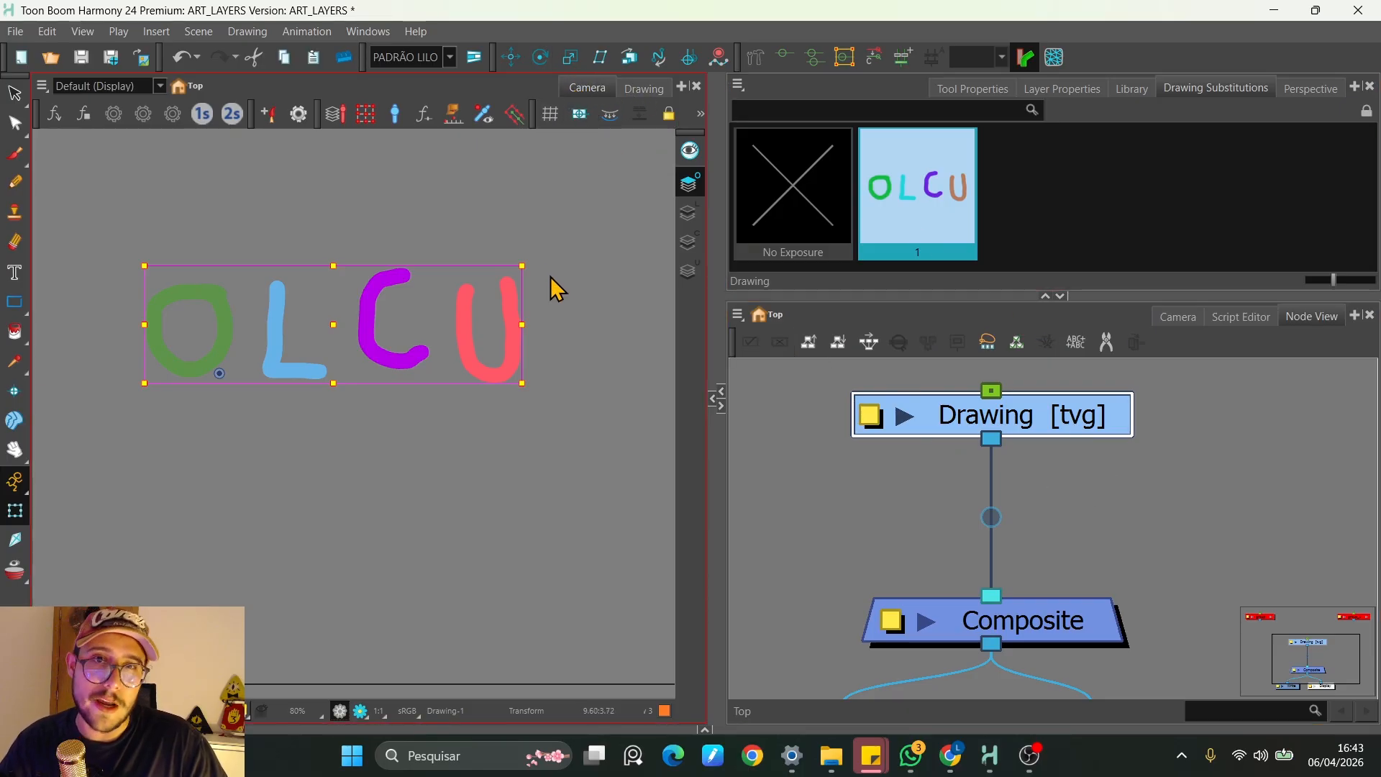
scroll(988, 447, "up", 2)
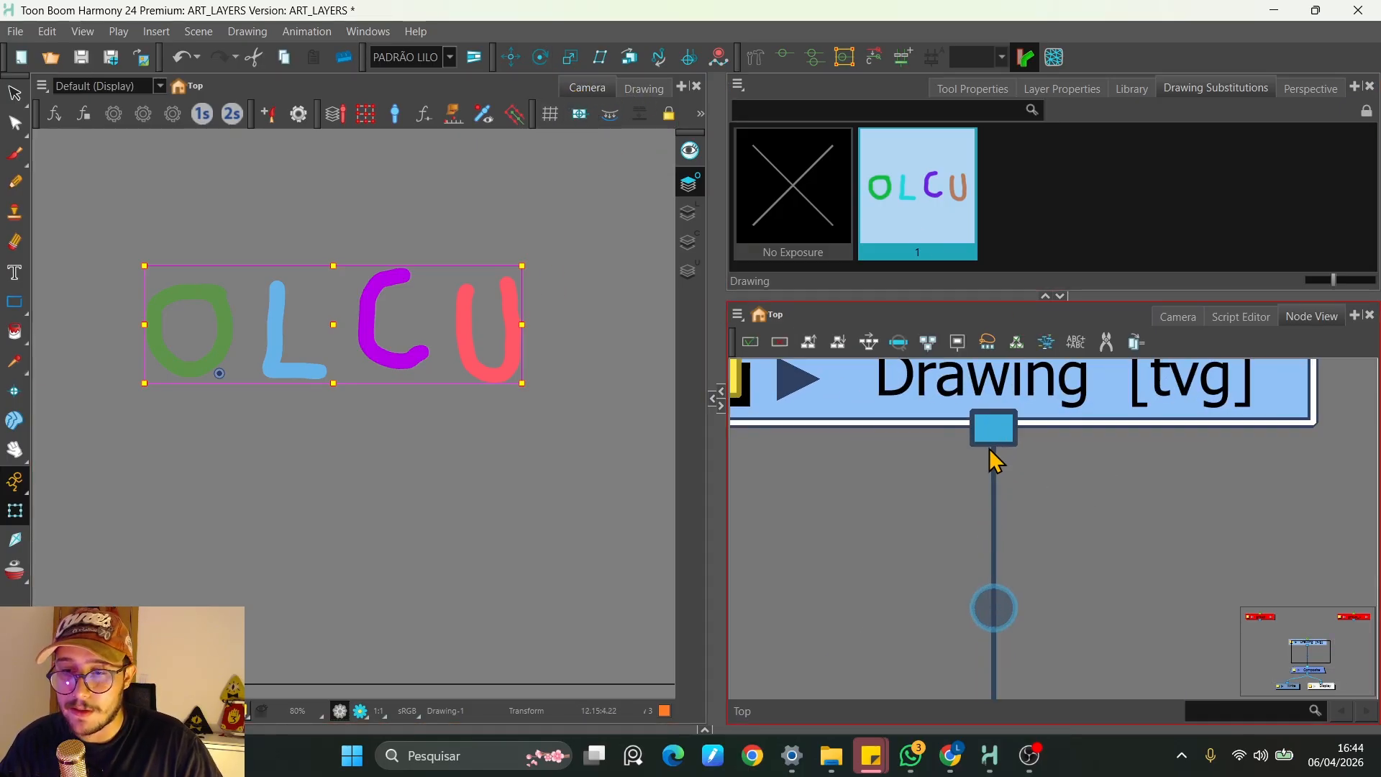
Enlarge the Node View to the full height and a wider area, and try pulling a connection from the Drawing node's output port
mouse_move(992, 427)
left_mouse_down()
mouse_move(1063, 469)
mouse_move(1086, 510)
left_mouse_up()
scroll(1067, 410, "down", 2)
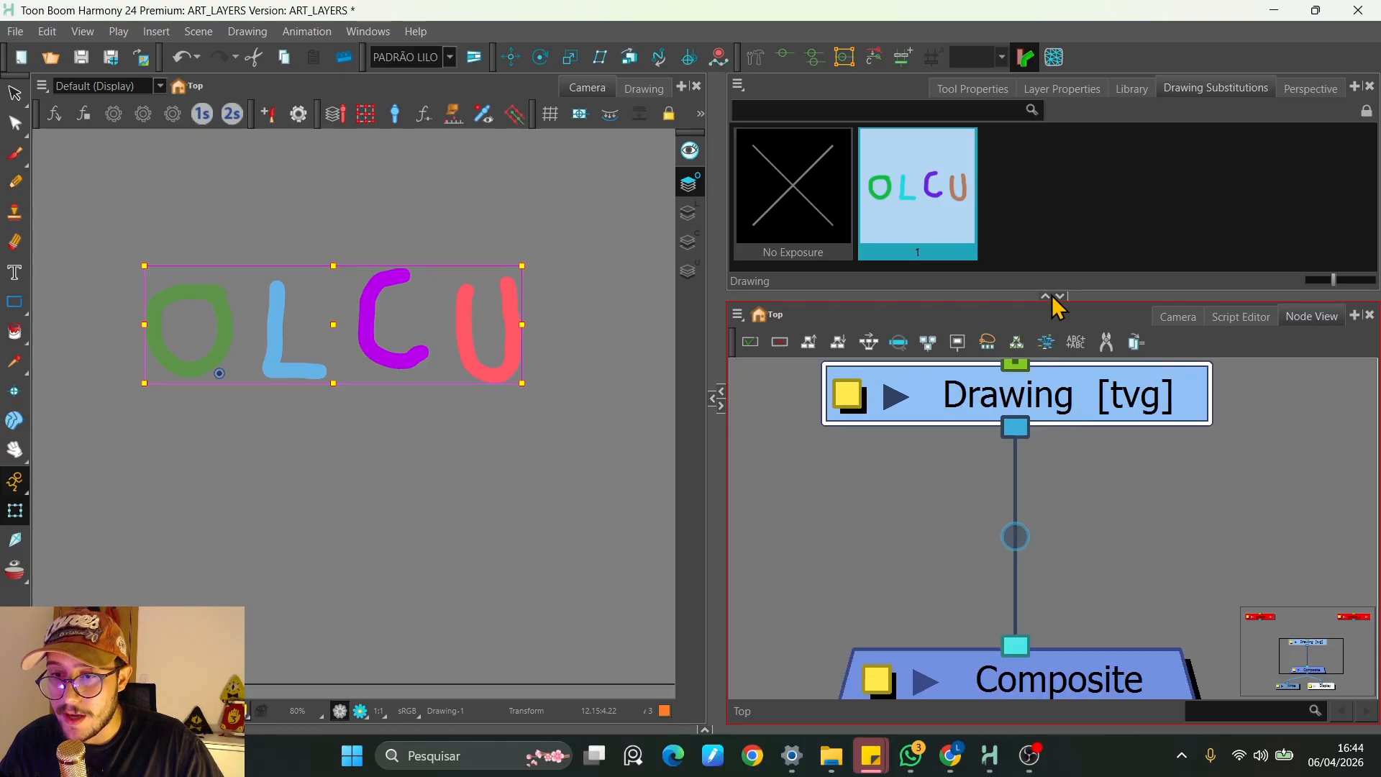
left_click(1047, 296)
left_click_drag(715, 311, 680, 311)
scroll(944, 302, "up", 2)
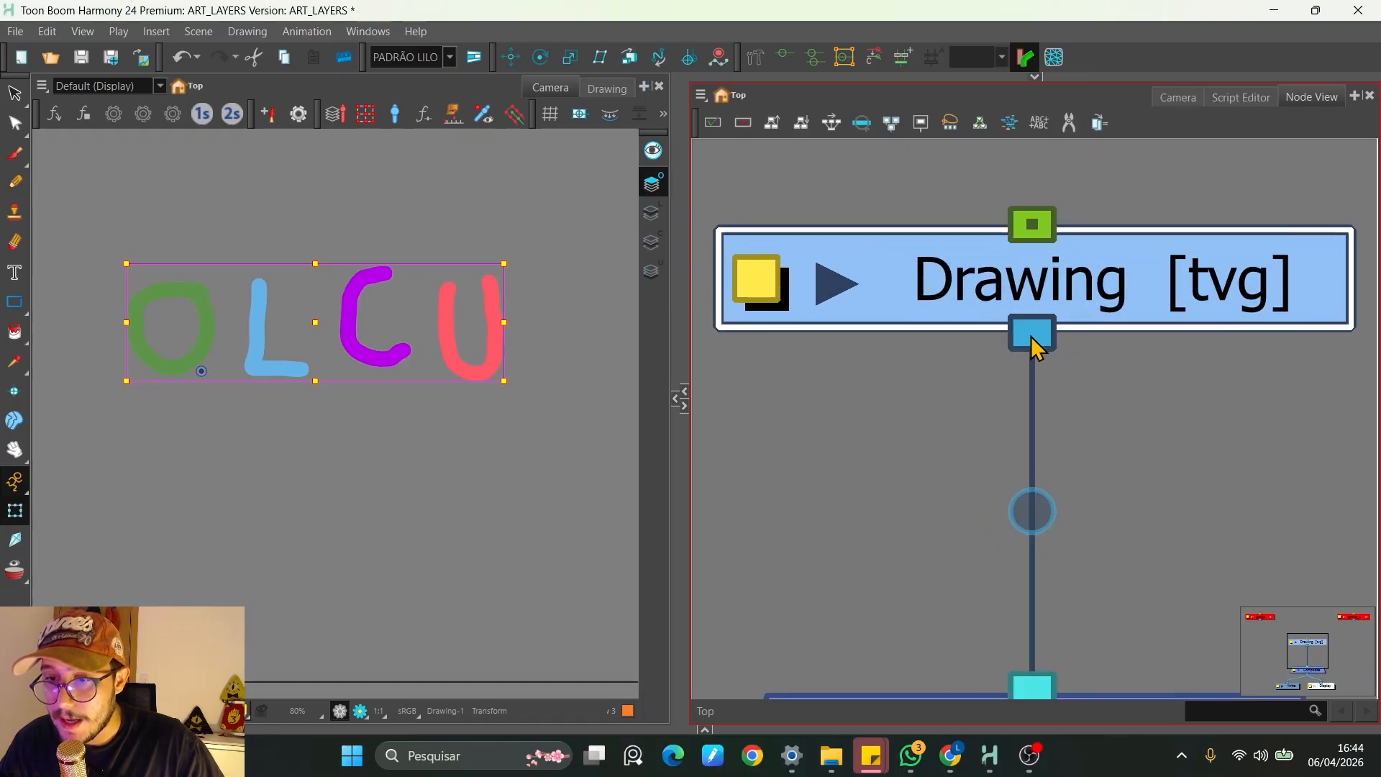
mouse_move(1035, 333)
left_mouse_down()
mouse_move(1097, 358)
mouse_move(1174, 461)
left_mouse_up()
mouse_move(1158, 320)
left_mouse_down()
mouse_move(1116, 391)
mouse_move(1233, 345)
mouse_move(1154, 315)
left_mouse_up()
scroll(912, 323, "down", 2)
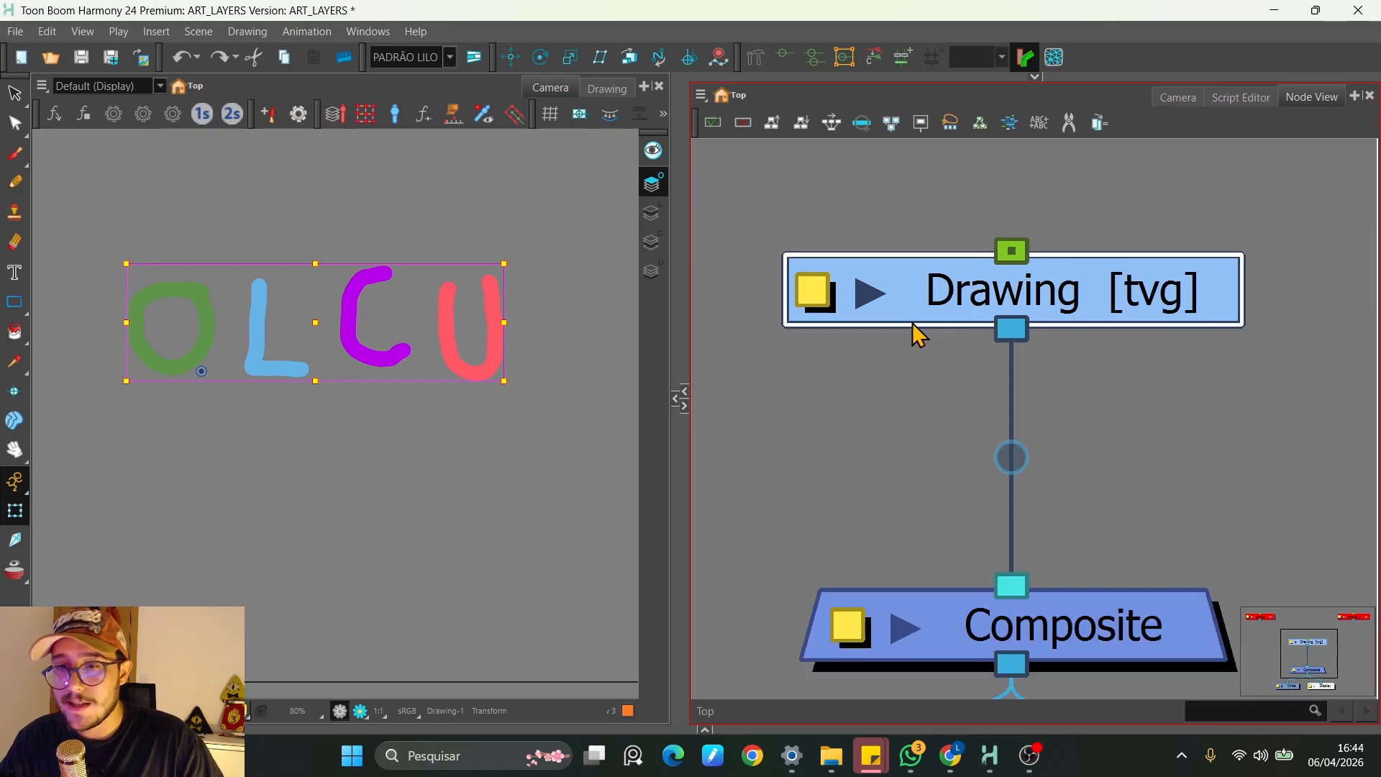
Open the Drawing node's layer properties and show its Drawing settings with the Art Layers options, keeping the artwork uncovered
left_click(815, 299)
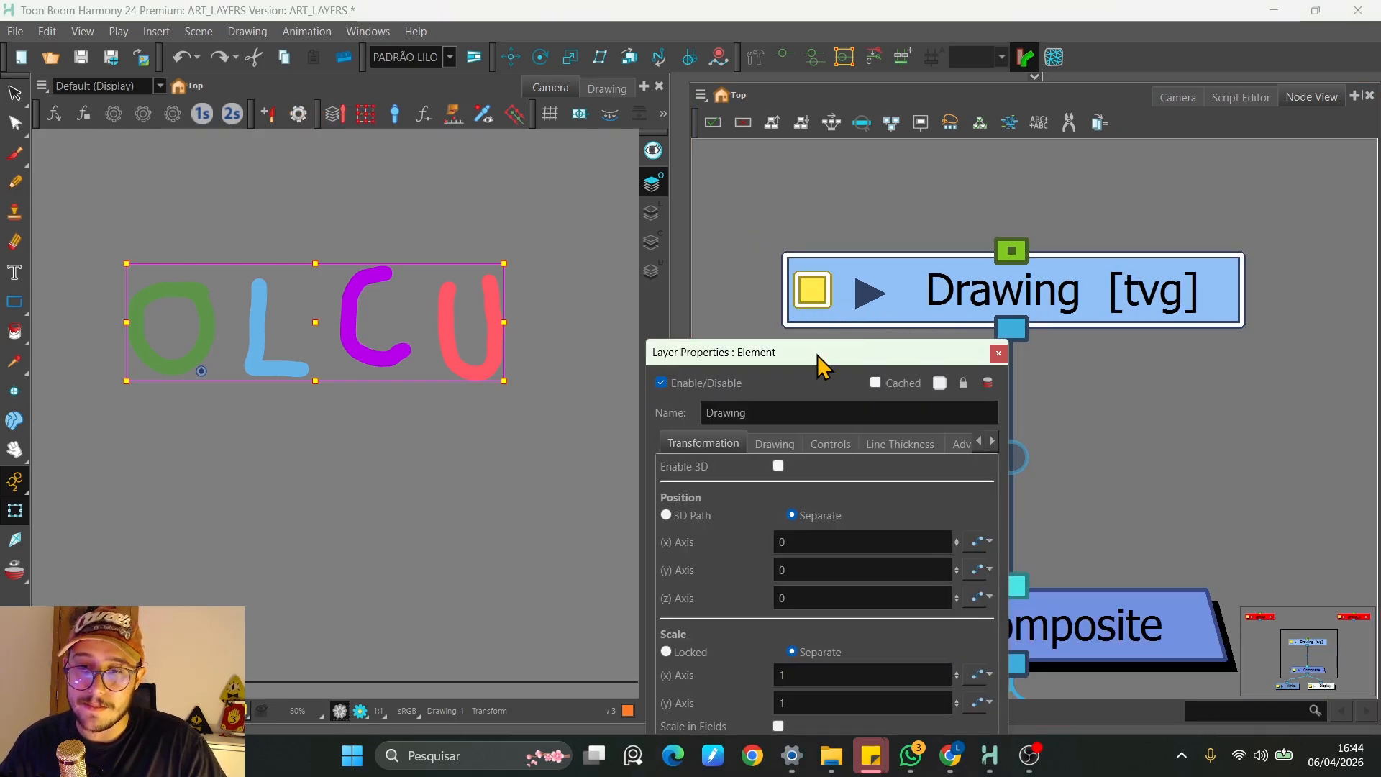
mouse_move(817, 356)
left_mouse_down()
mouse_move(701, 128)
mouse_move(599, 70)
left_mouse_up()
left_click(613, 190)
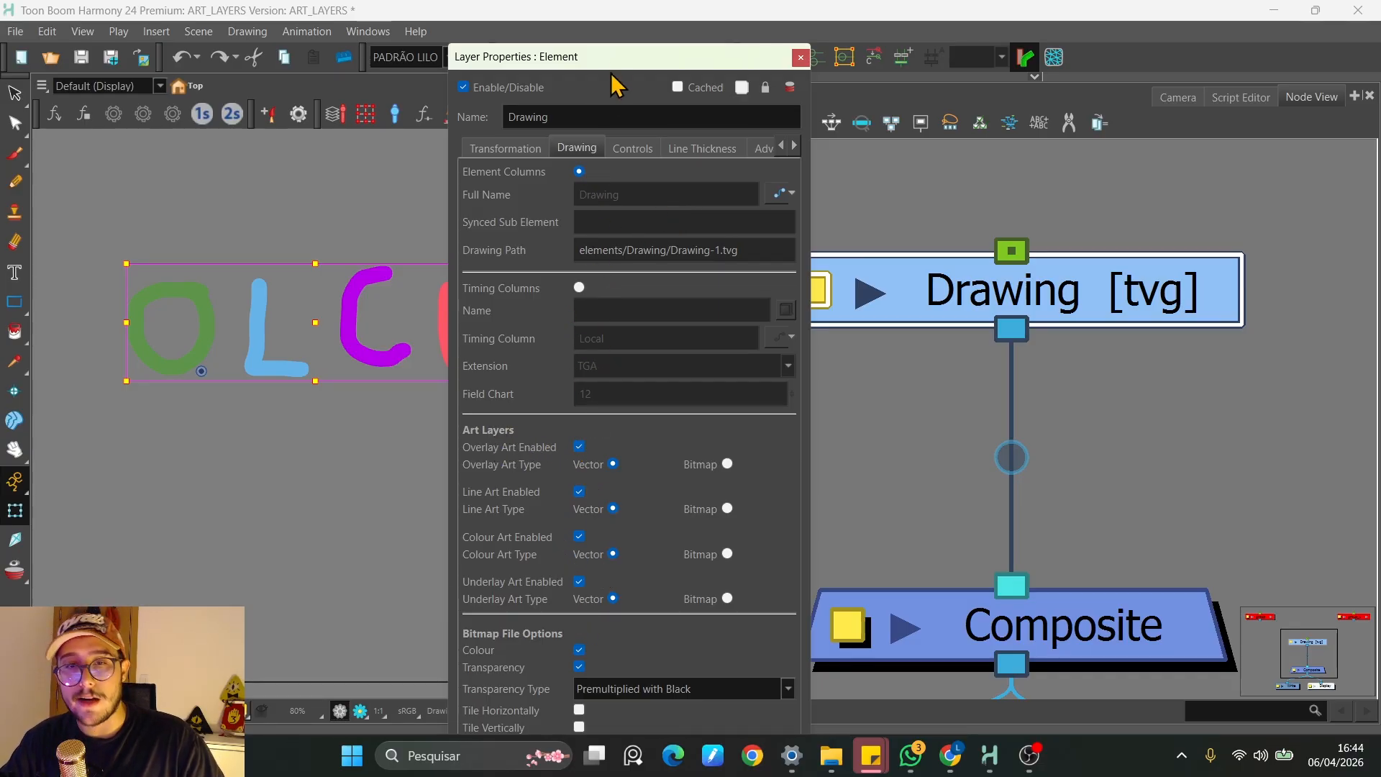
left_click_drag(613, 56, 705, 18)
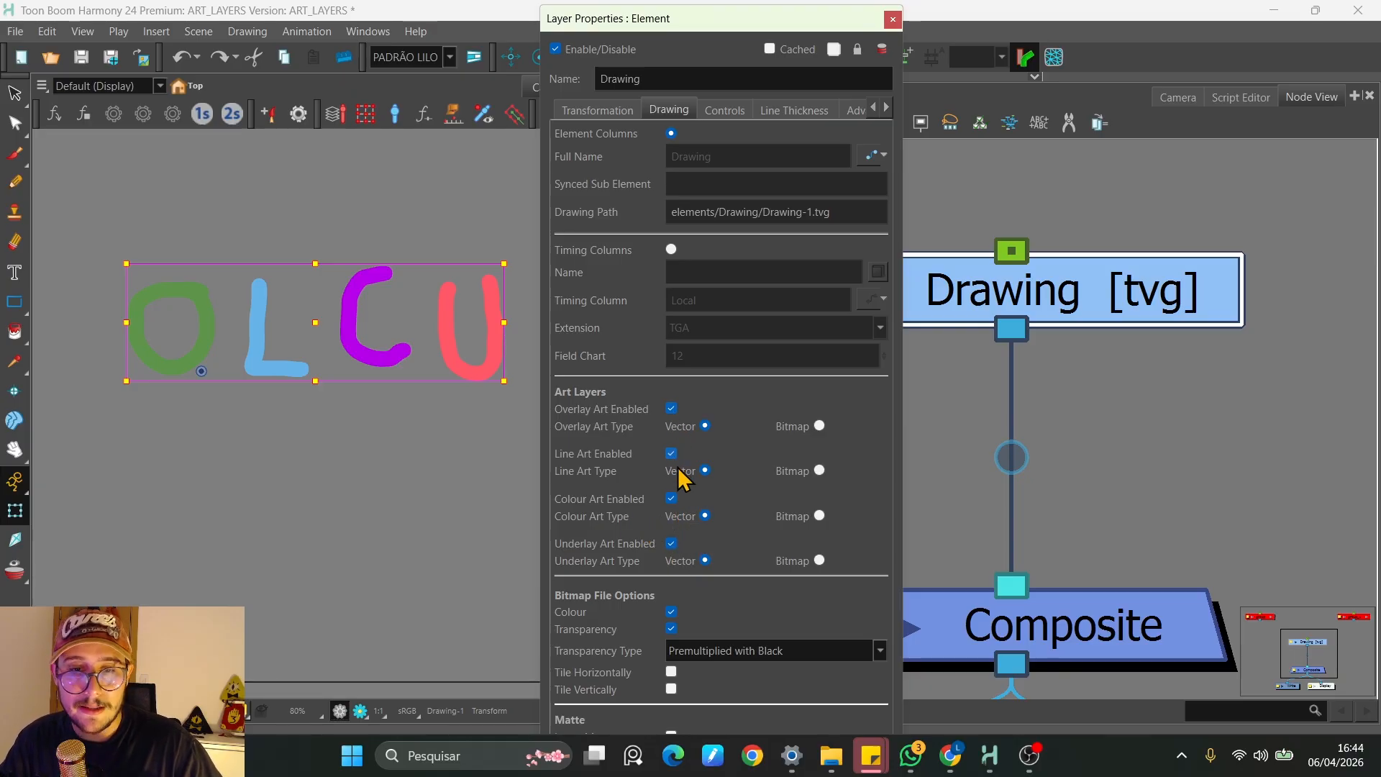
Disable Line Art for the Drawing node, enable it again, and close the layer properties
left_click(670, 453)
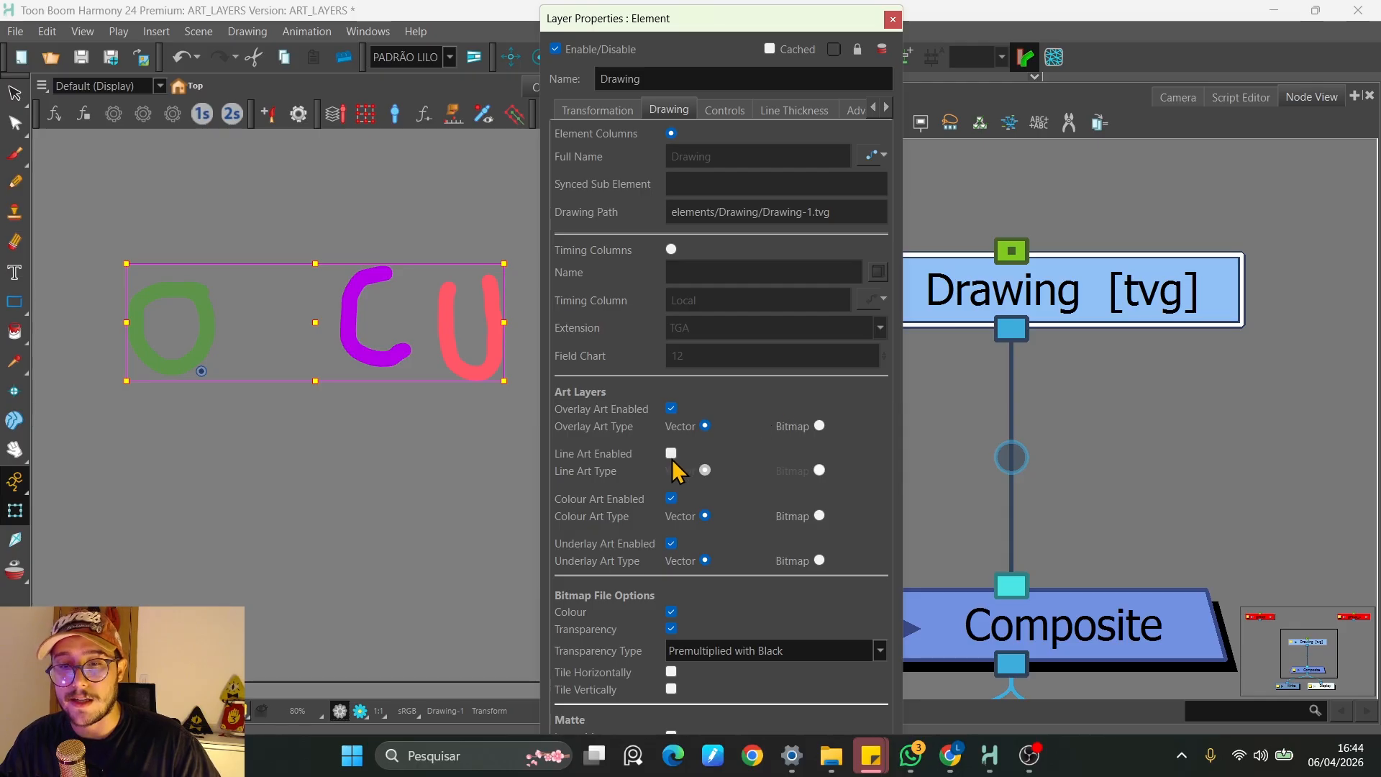
left_click(671, 454)
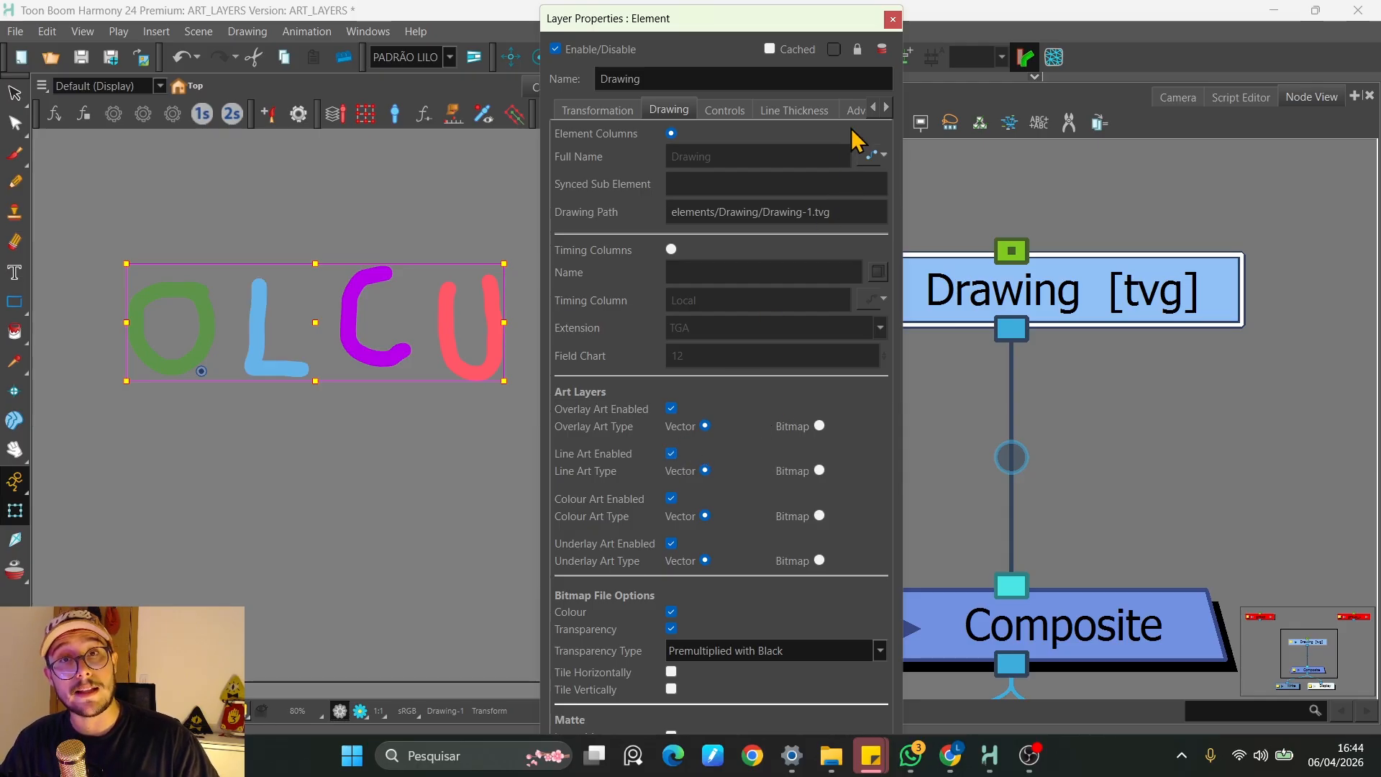
left_click(893, 19)
Try pulling connections from the Drawing node's output port and the Composite node's input port, and clear the selection
mouse_move(1011, 333)
left_mouse_down()
mouse_move(1073, 364)
mouse_move(1122, 429)
mouse_move(1110, 484)
mouse_move(1099, 446)
left_mouse_up()
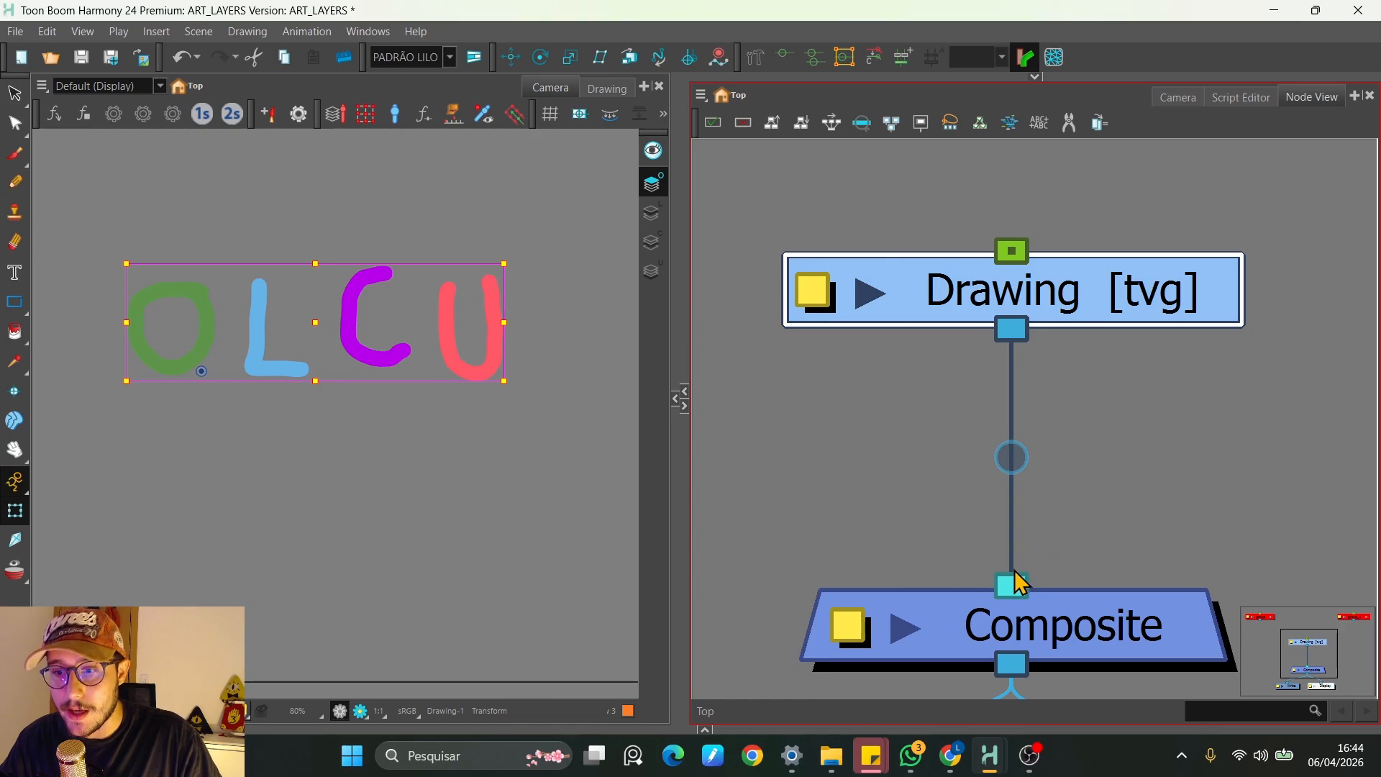
left_click_drag(1014, 580, 953, 453)
mouse_move(1010, 337)
left_mouse_down()
mouse_move(958, 566)
mouse_move(968, 580)
left_mouse_up()
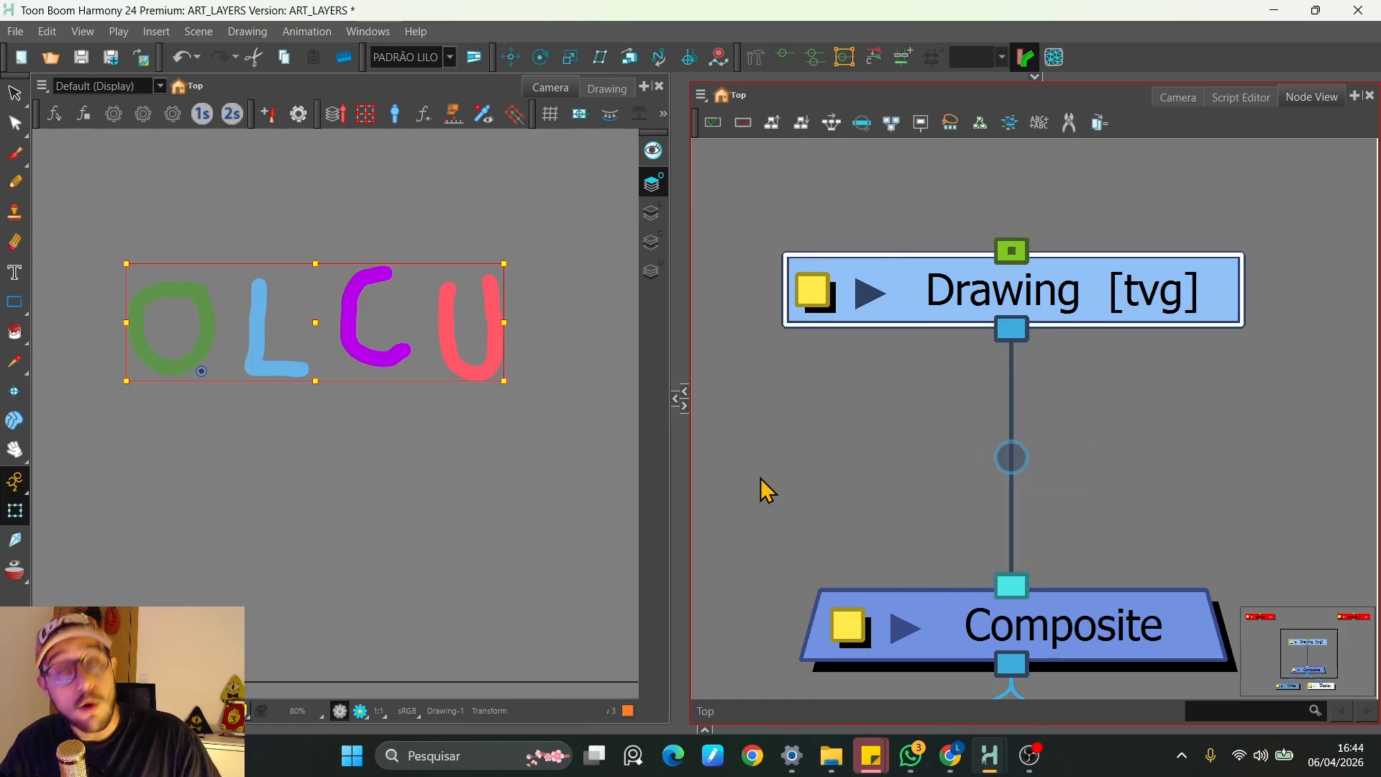
left_click(807, 466)
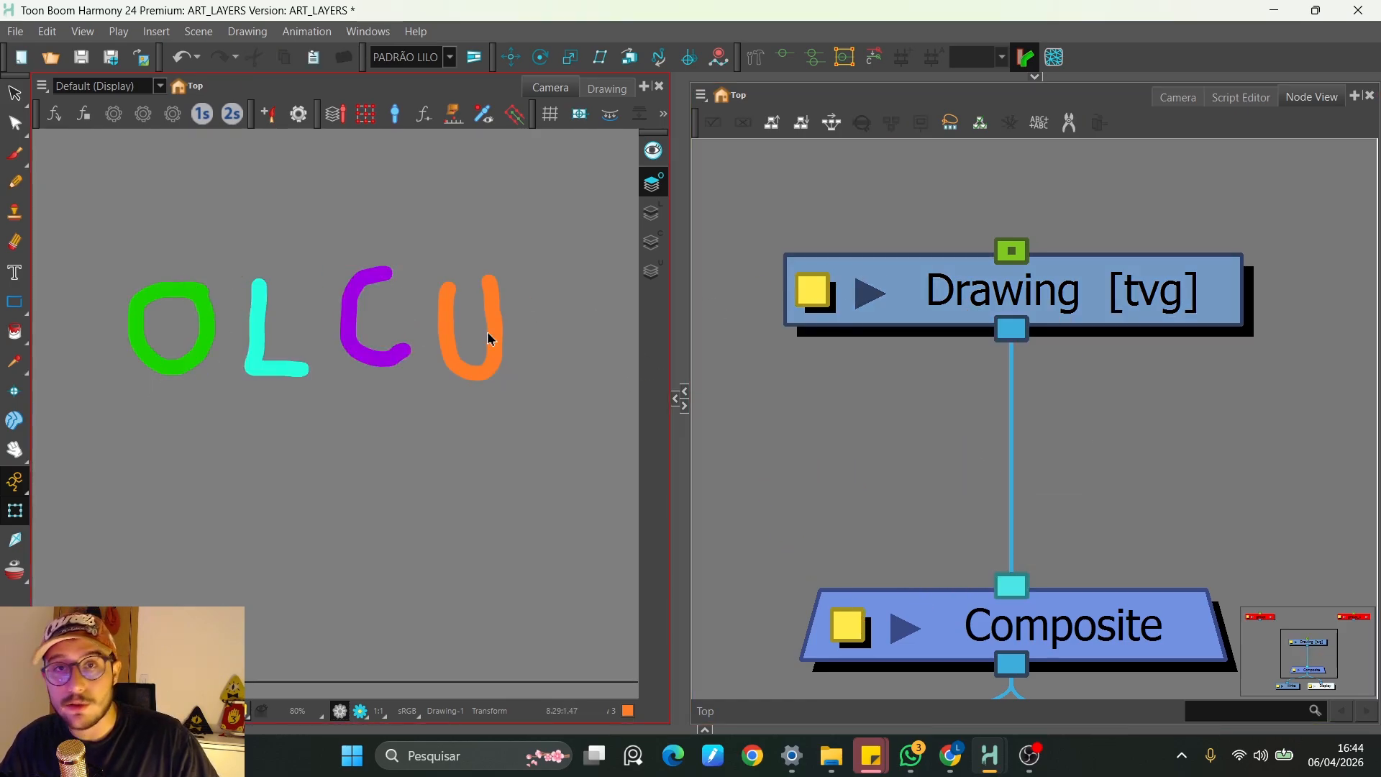
Move the Drawing node further up from the Composite node to make room between them, and deselect it
scroll(964, 386, "down", 4)
mouse_move(1065, 434)
left_mouse_down()
mouse_move(1056, 243)
mouse_move(1066, 268)
left_mouse_up()
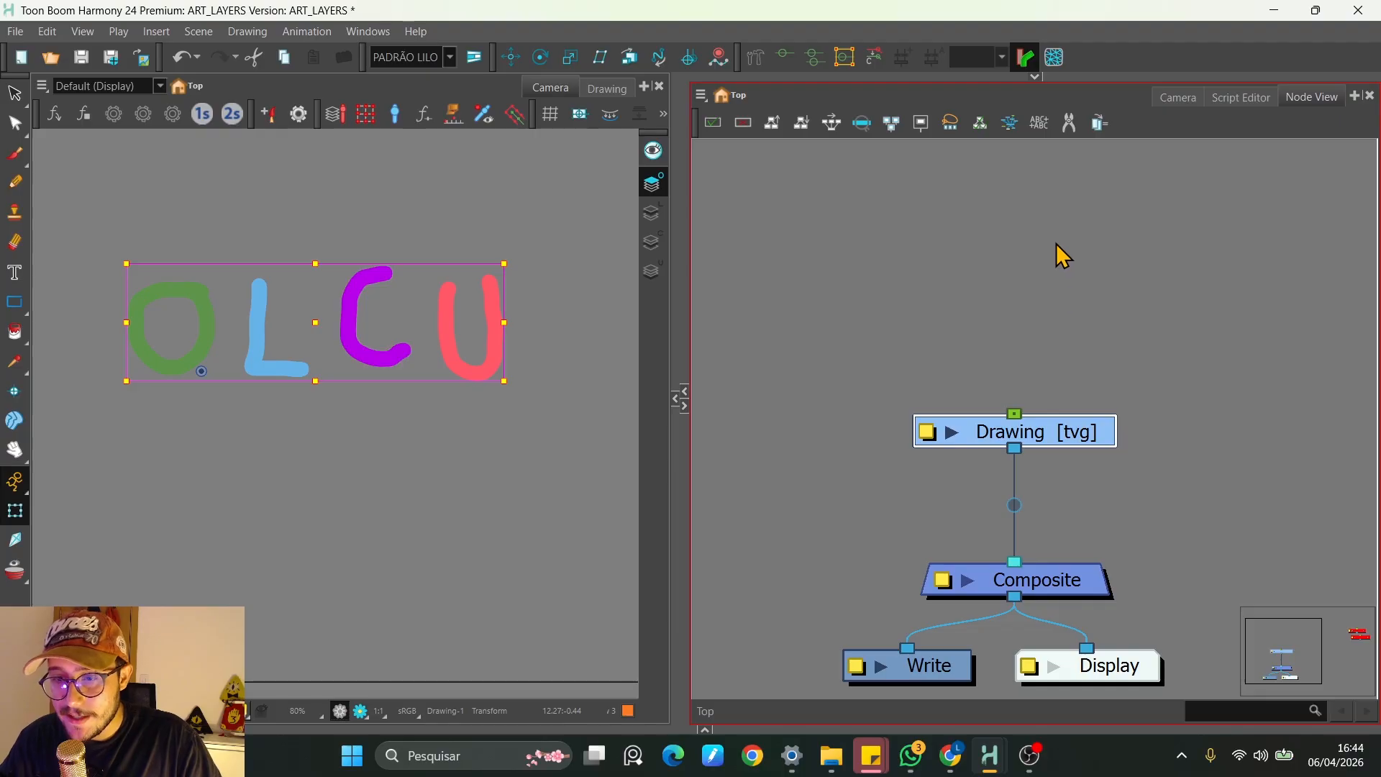
left_click(934, 366)
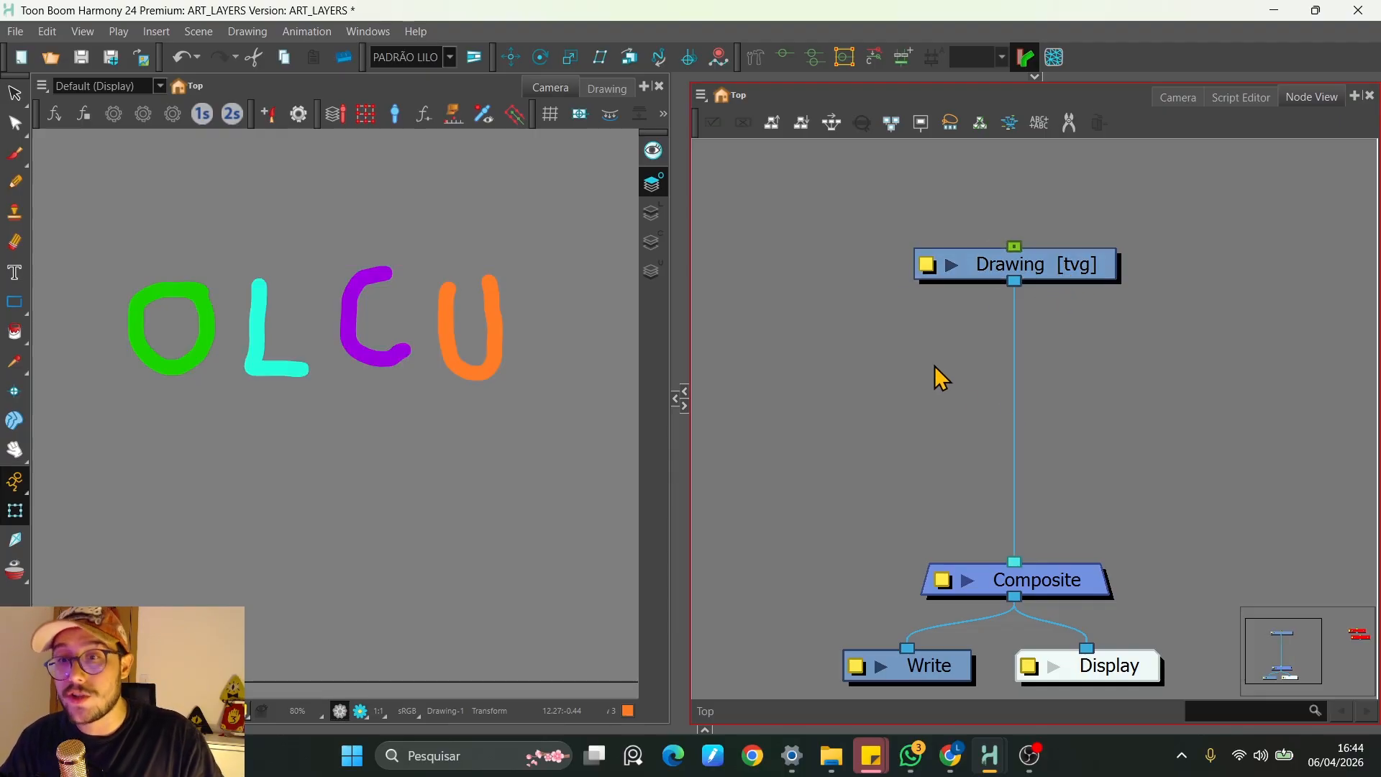
Add an Overlay-Layer node and a Line-Art node side by side between the Drawing and Composite nodes
key("Tab")
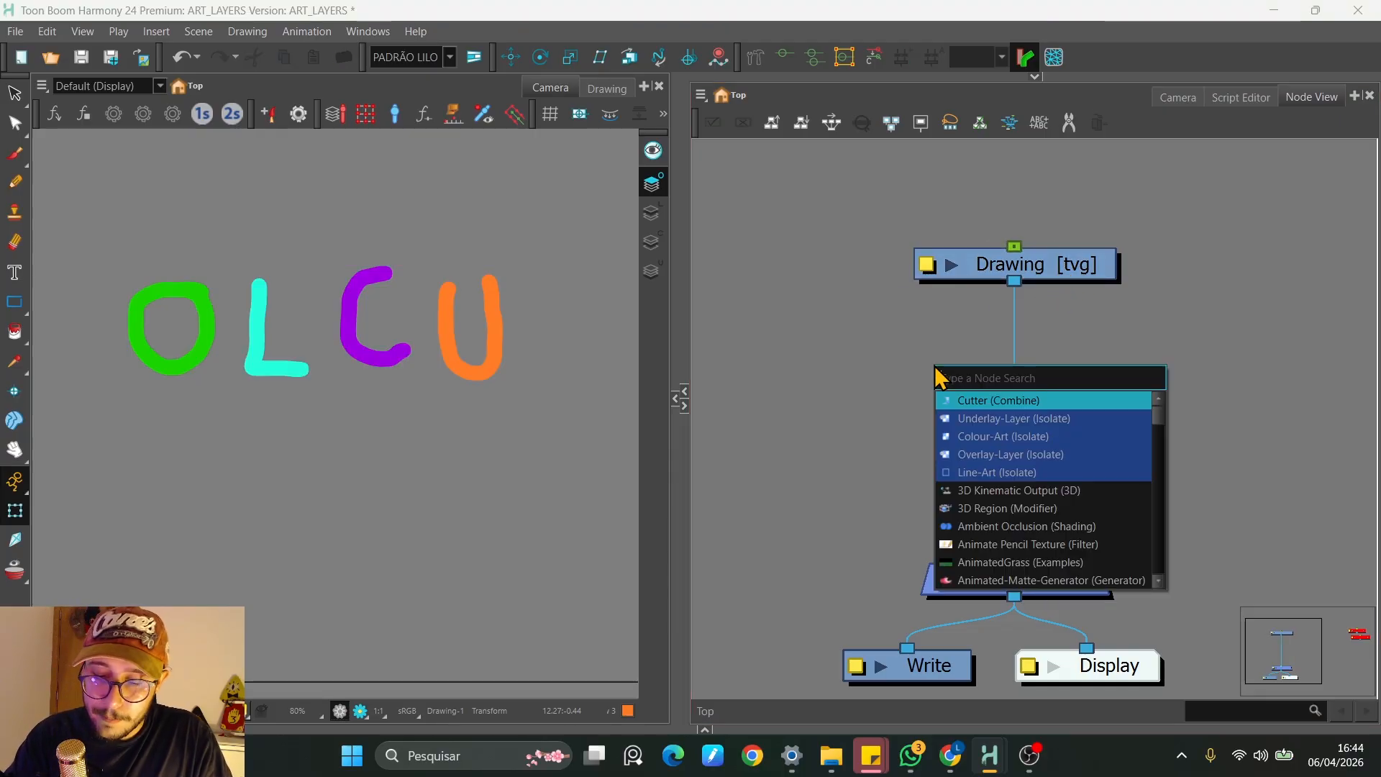
type("over")
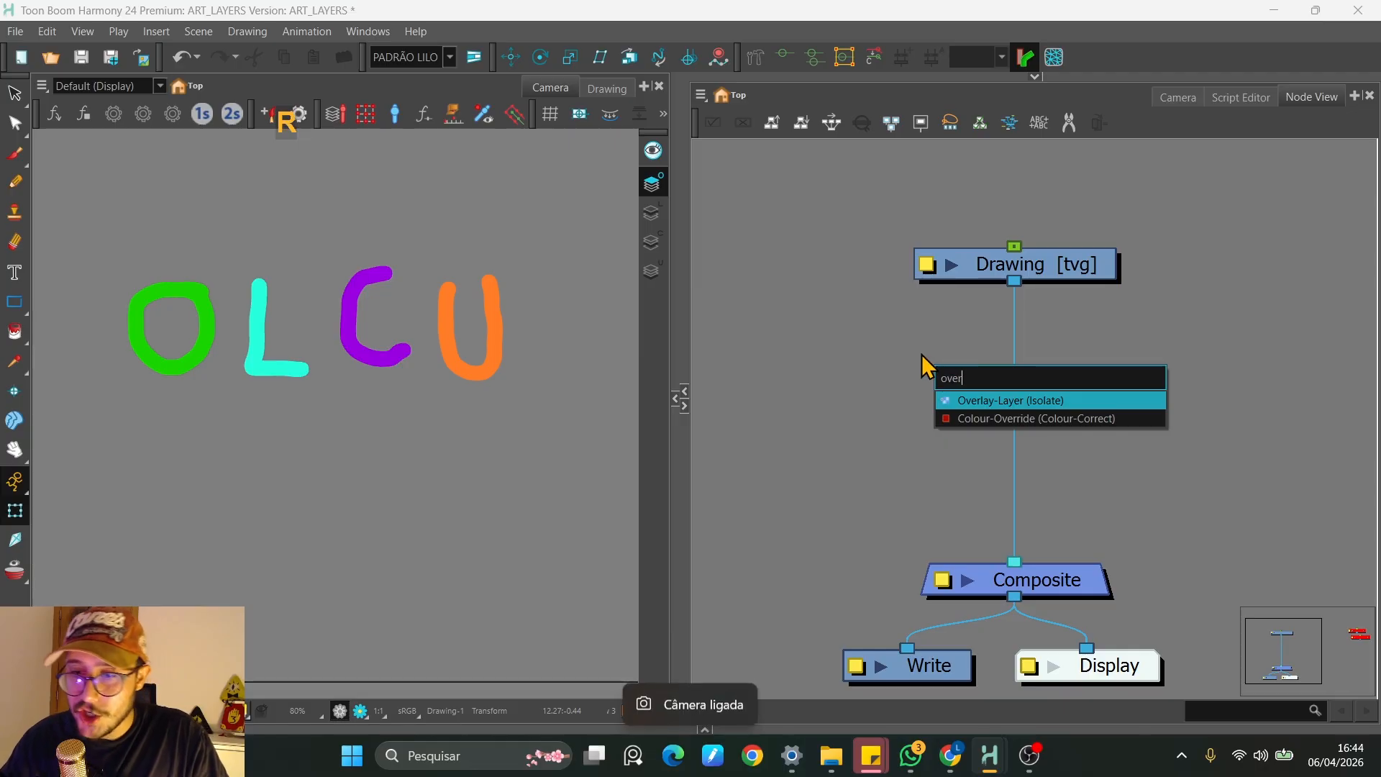
key("Return")
left_click_drag(1036, 378, 881, 405)
key("Tab")
type("line")
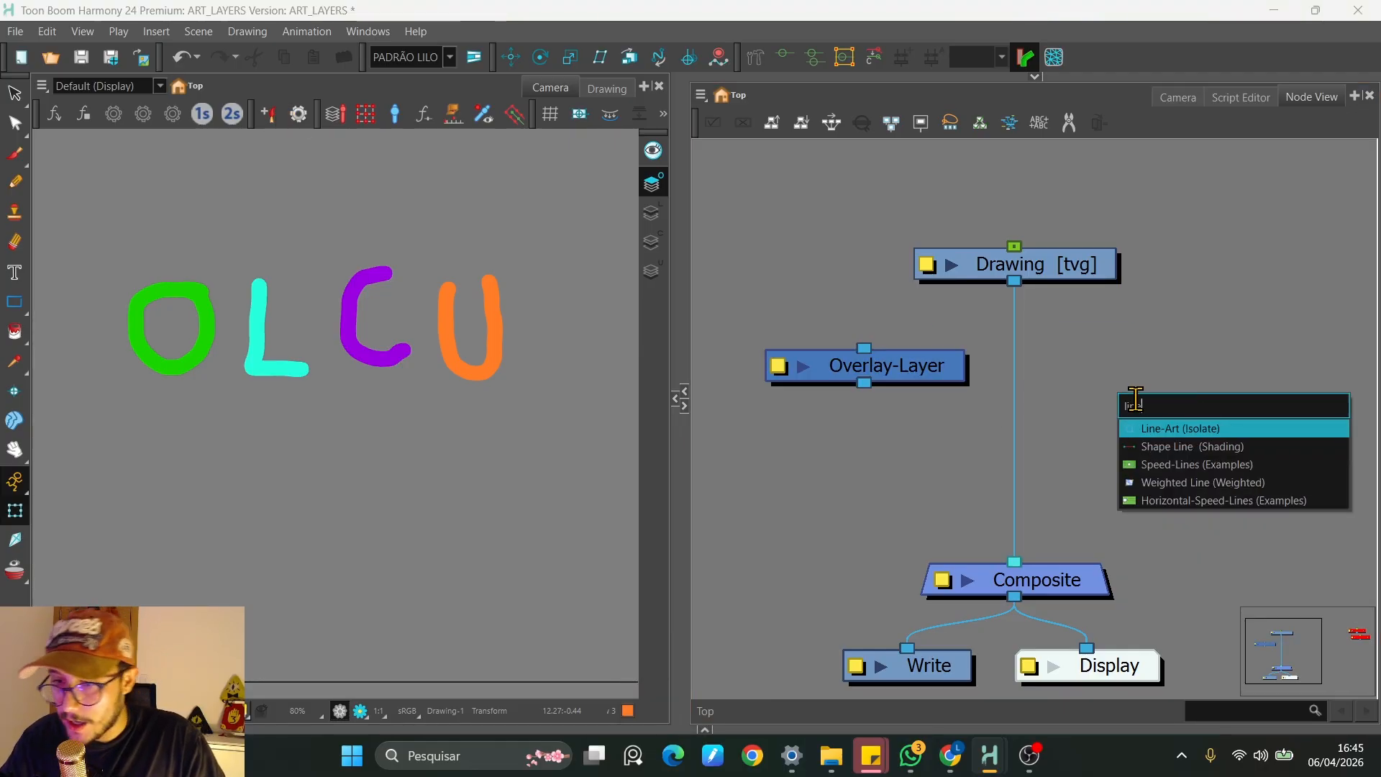
key("Return")
Add a Colour-Art node beside the Line-Art node, and an Underlay-Layer node below it
key("Tab")
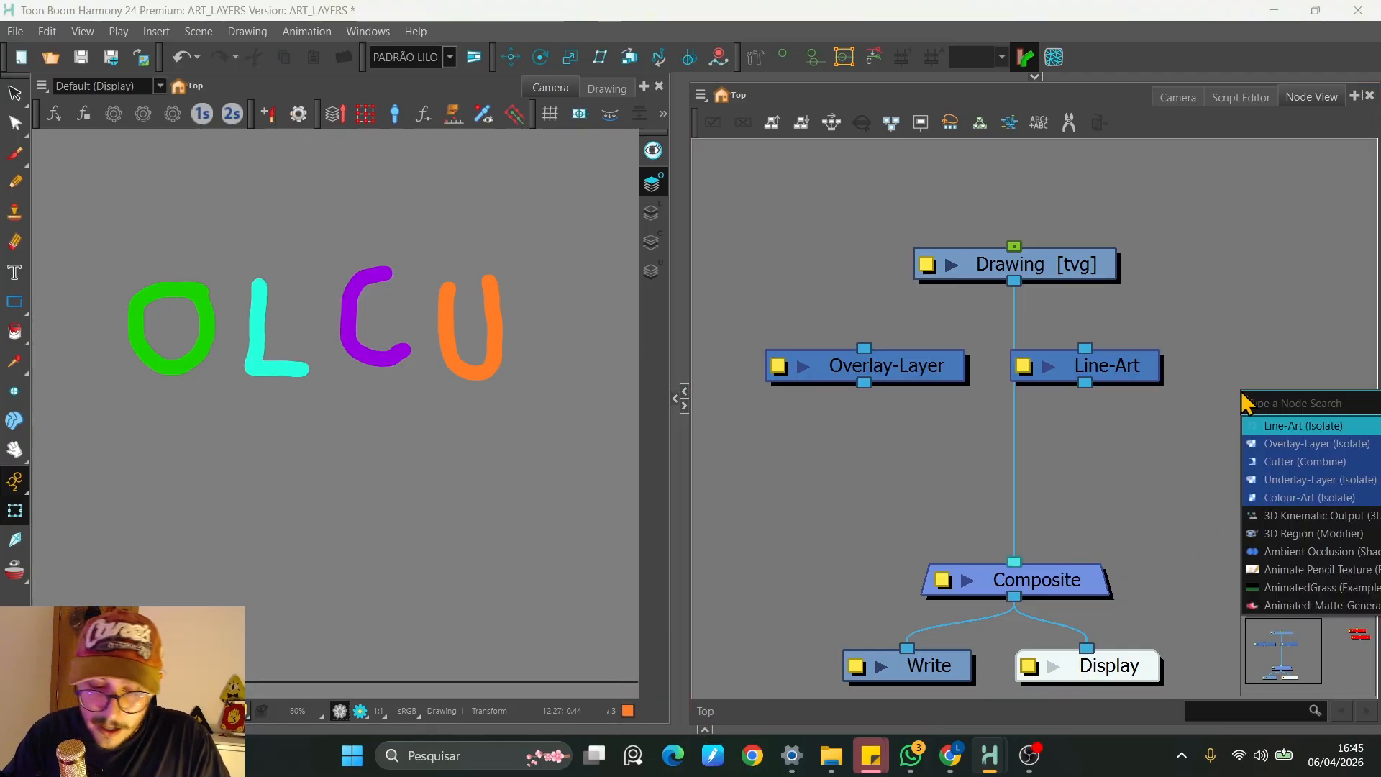
type("c")
key("Down")
key("Down")
key("Down")
key("Down")
key("Return")
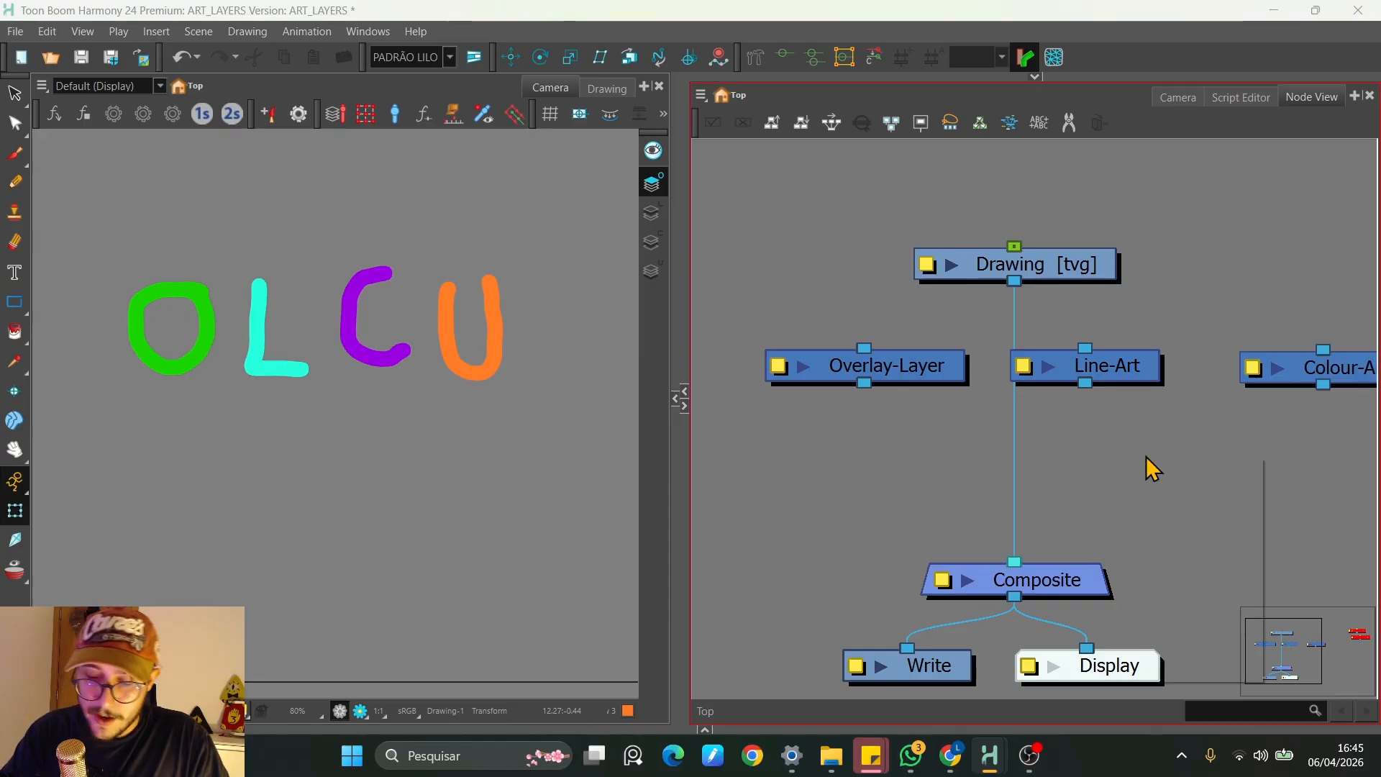
key("Tab")
type("under")
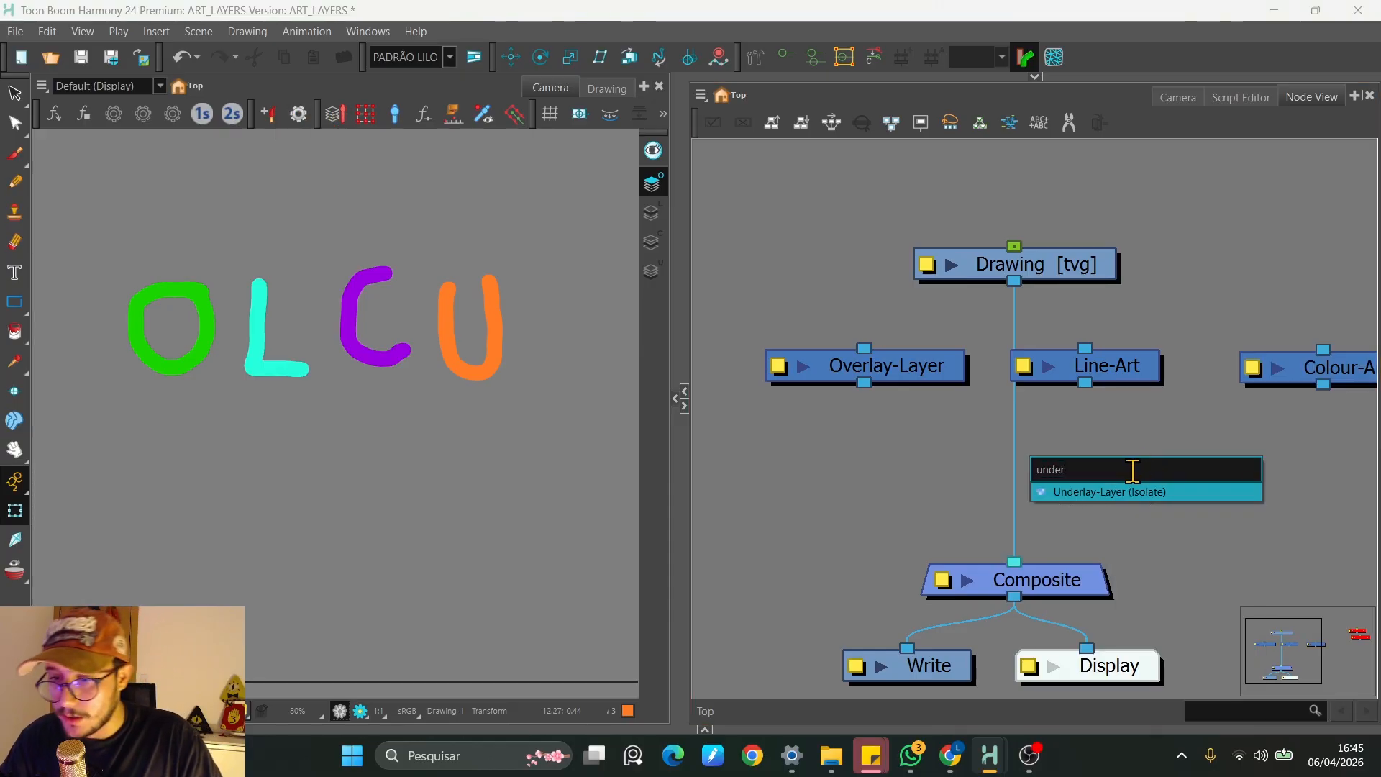
key("Return")
Line up the Overlay-Layer, Line-Art, Colour-Art and Underlay-Layer nodes in a row above the Drawing node
scroll(1129, 500, "down", 2)
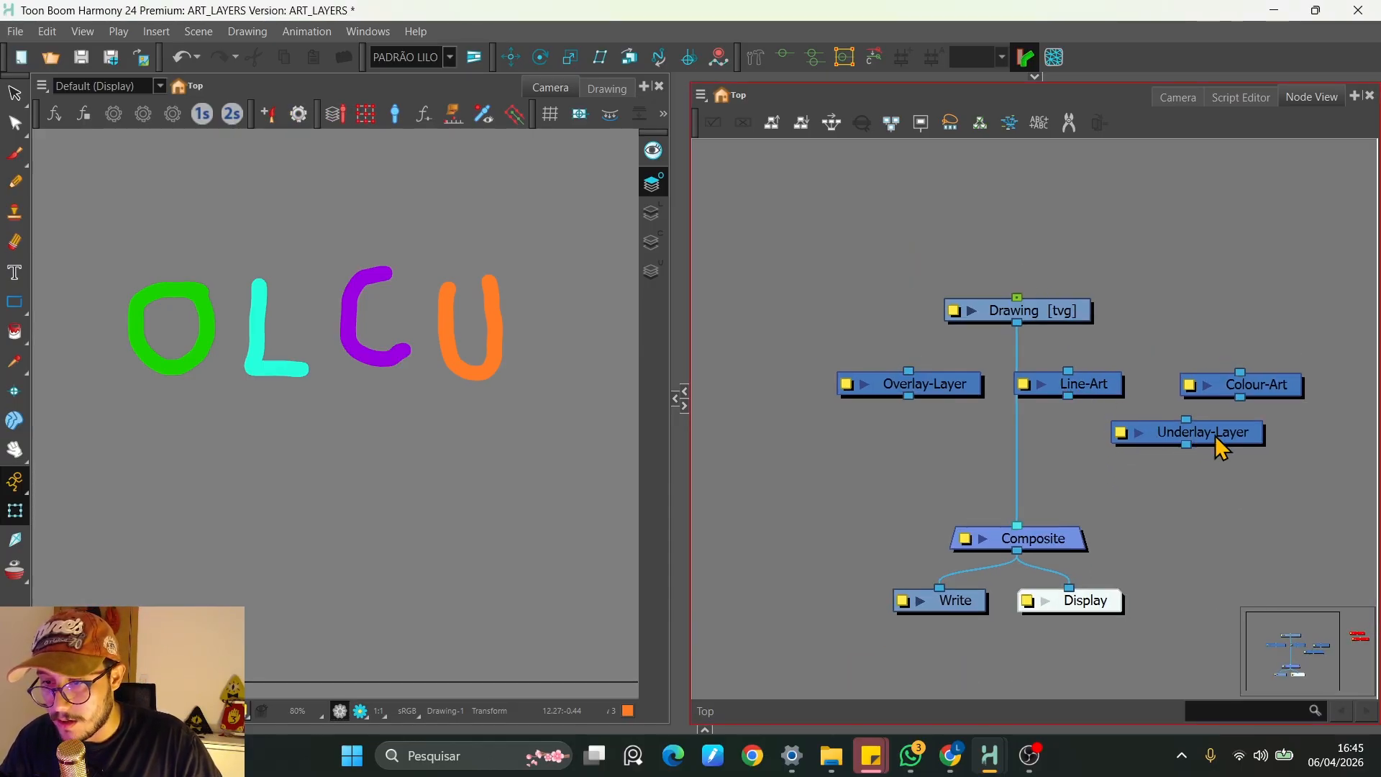
mouse_move(933, 365)
left_mouse_down()
mouse_move(1181, 410)
mouse_move(1261, 404)
mouse_move(1023, 387)
mouse_move(1037, 273)
left_mouse_up()
left_click_drag(1152, 432, 1134, 256)
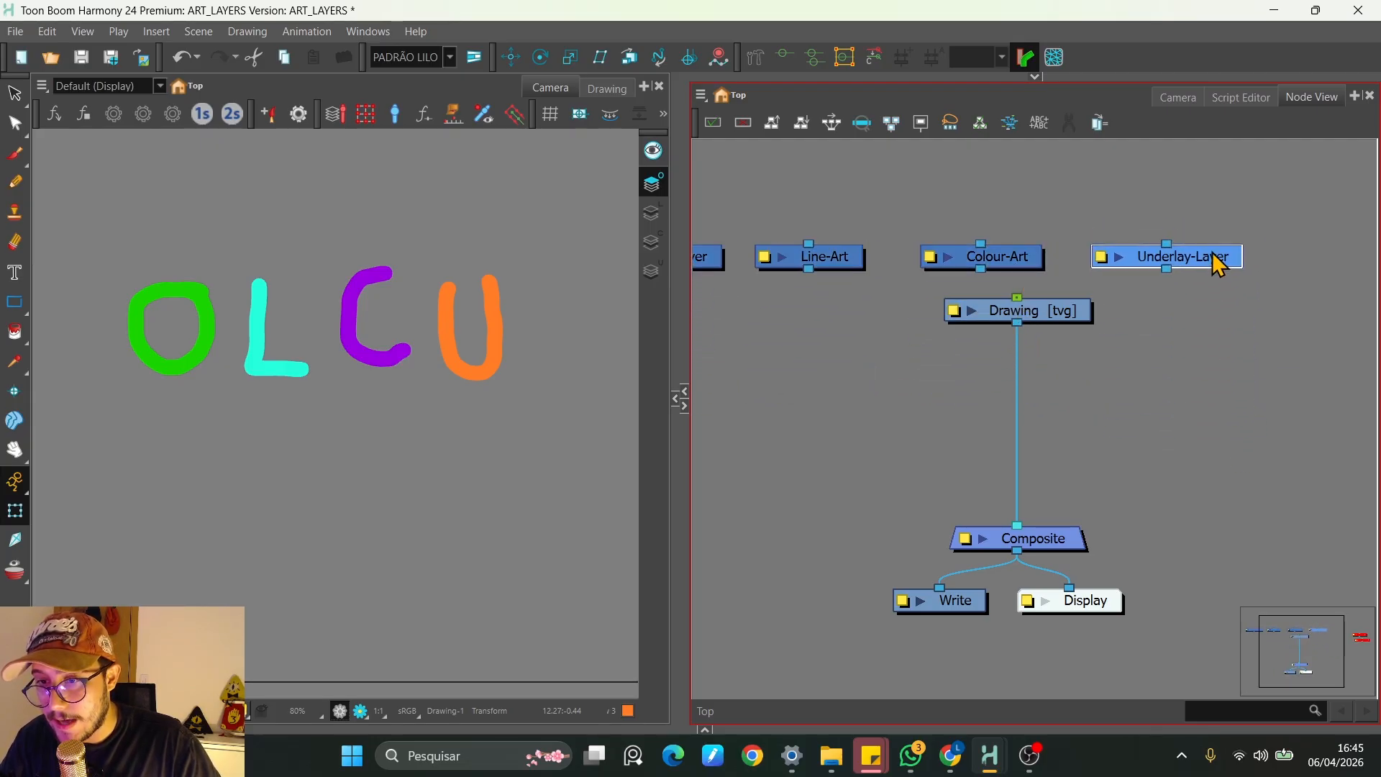
key("space")
left_click_drag(1051, 270, 1160, 293)
left_click(966, 398)
Insert the Overlay-Layer node into the connection between Drawing and Composite, and select the Drawing and Overlay-Layer nodes in turn
mouse_move(824, 282)
left_mouse_down()
mouse_move(875, 348)
mouse_move(1184, 441)
left_mouse_up()
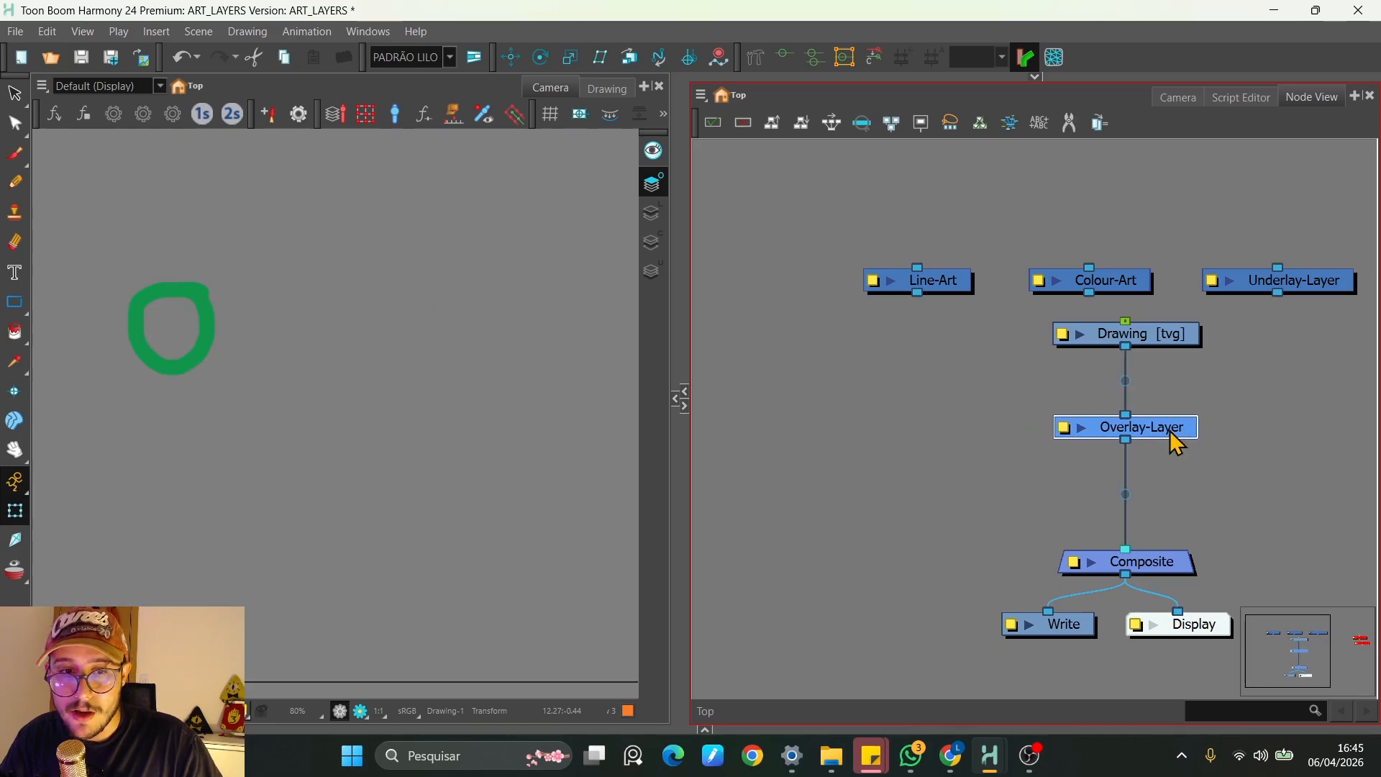
left_click(1221, 410)
left_click(1162, 346)
scroll(1154, 357, "up", 1)
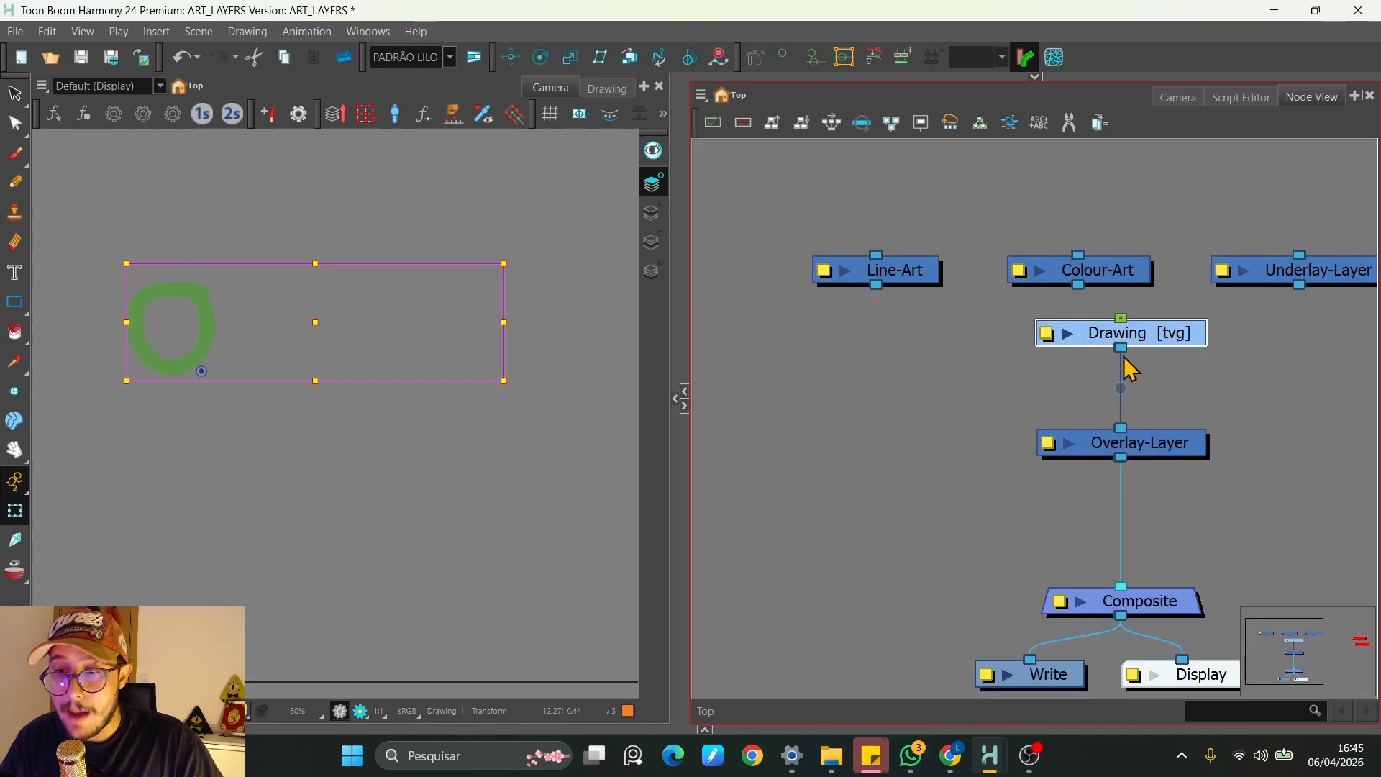
mouse_move(1174, 386)
left_mouse_down()
mouse_move(1146, 416)
mouse_move(1180, 382)
left_mouse_up()
left_click(1164, 447)
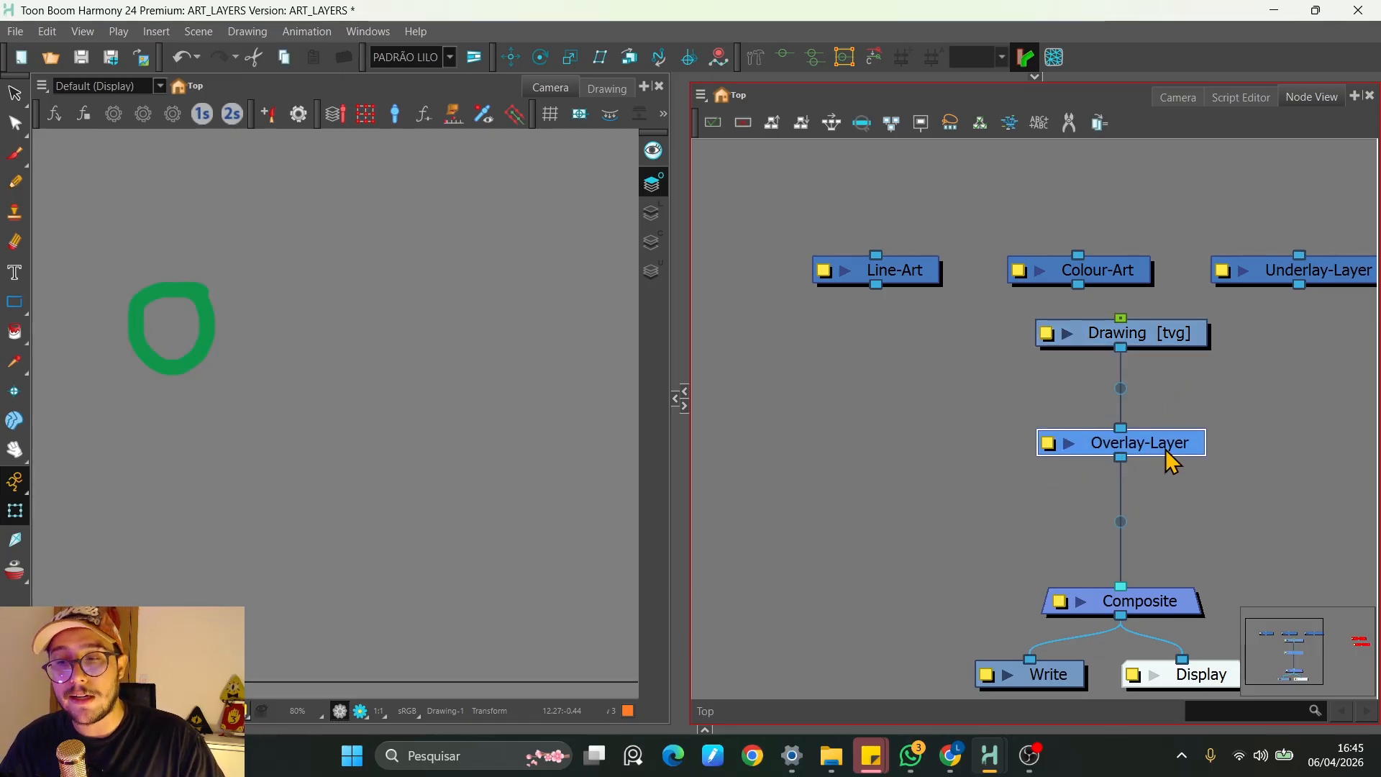
Take the Overlay-Layer node out of the connection and insert the Line-Art node between Drawing and Composite instead
left_click_drag(1165, 450, 1012, 481)
key("ctrl+z")
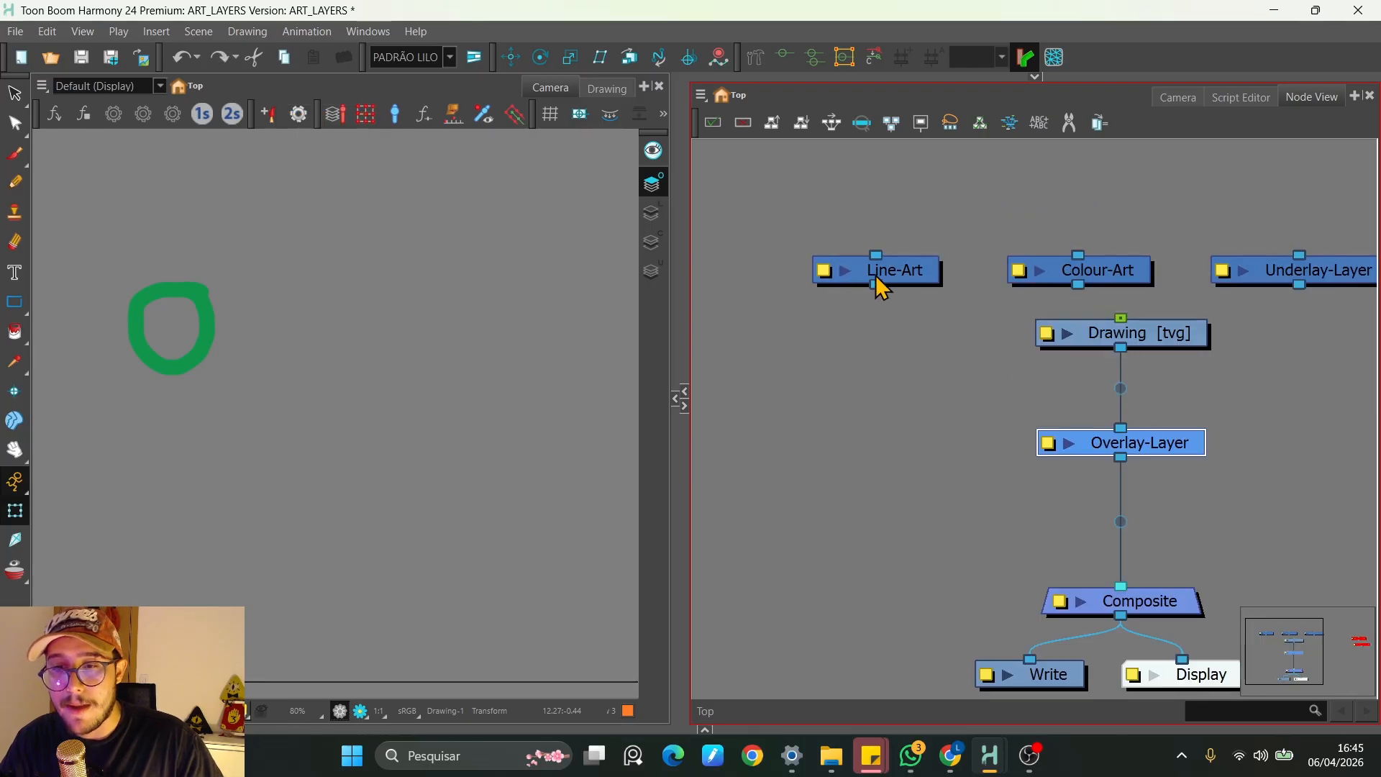
left_click(1071, 478)
left_click_drag(1182, 435, 938, 424)
mouse_move(899, 277)
left_mouse_down()
mouse_move(1145, 442)
mouse_move(1113, 433)
mouse_move(1085, 447)
left_mouse_up()
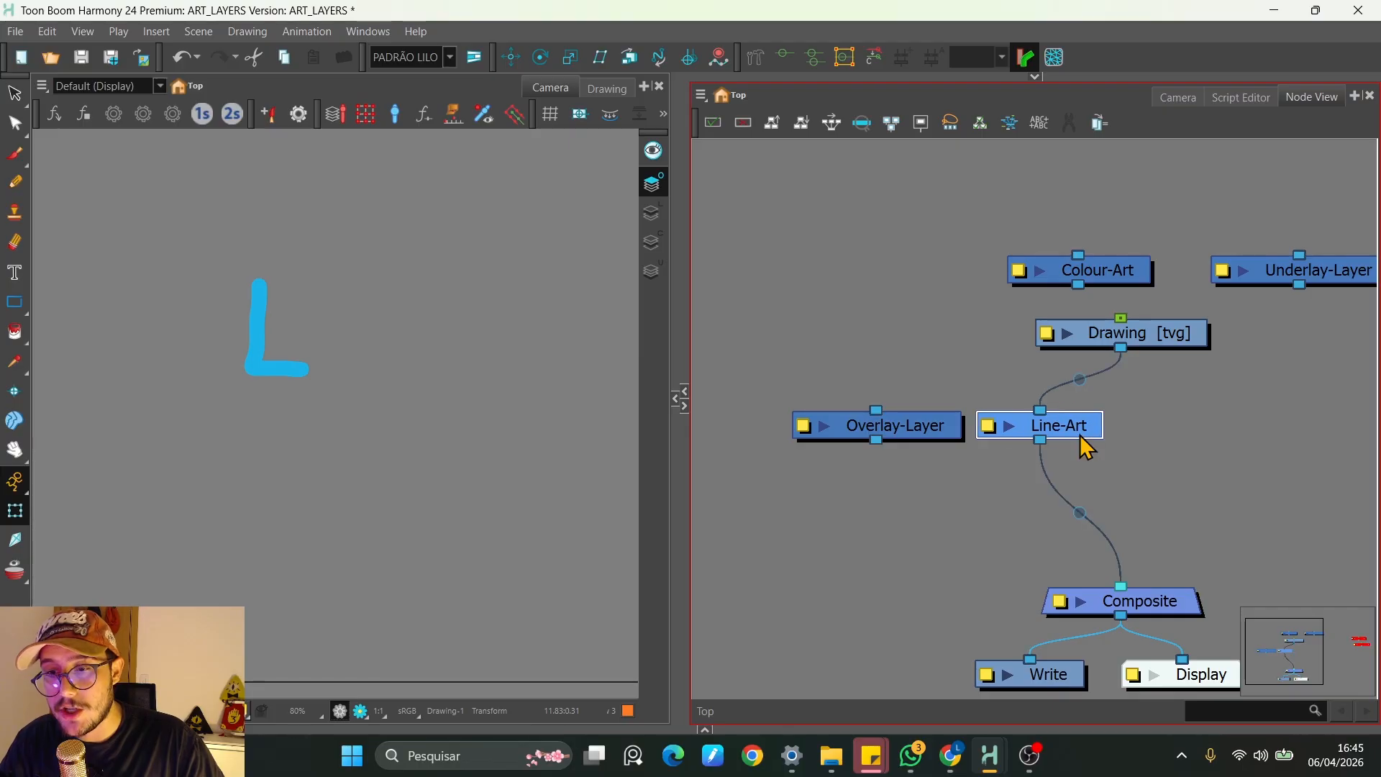
Detach the Line-Art node, try the Colour-Art and Underlay-Layer nodes in the connection, and leave all four in a row below Drawing
left_click(1079, 432, "alt")
mouse_move(1108, 280)
left_mouse_down()
mouse_move(1197, 425)
mouse_move(1144, 394)
mouse_move(1263, 430)
left_mouse_up()
left_click(1163, 388, "alt")
mouse_move(1353, 281)
left_mouse_down()
mouse_move(1193, 509)
mouse_move(1104, 508)
mouse_move(1372, 434)
left_mouse_up()
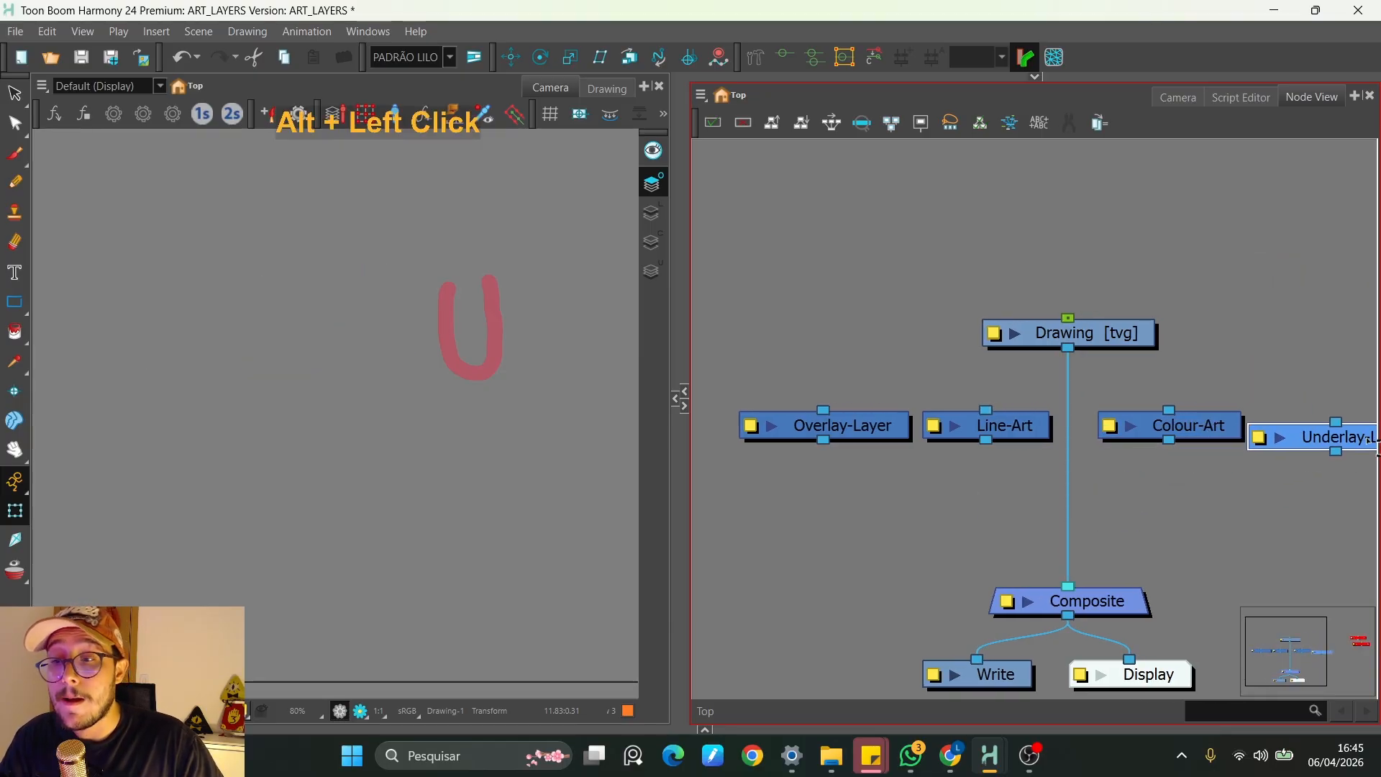
Connect Drawing to the Overlay-Layer, Line-Art, Colour-Art and Underlay-Layer nodes, wire each into the Composite, and move the Drawing node up
mouse_move(1069, 577)
left_mouse_down()
mouse_move(870, 391)
mouse_move(823, 412)
left_mouse_up()
mouse_move(1077, 354)
left_mouse_down()
mouse_move(1343, 412)
mouse_move(986, 410)
left_mouse_up()
left_click_drag(834, 440, 1032, 585)
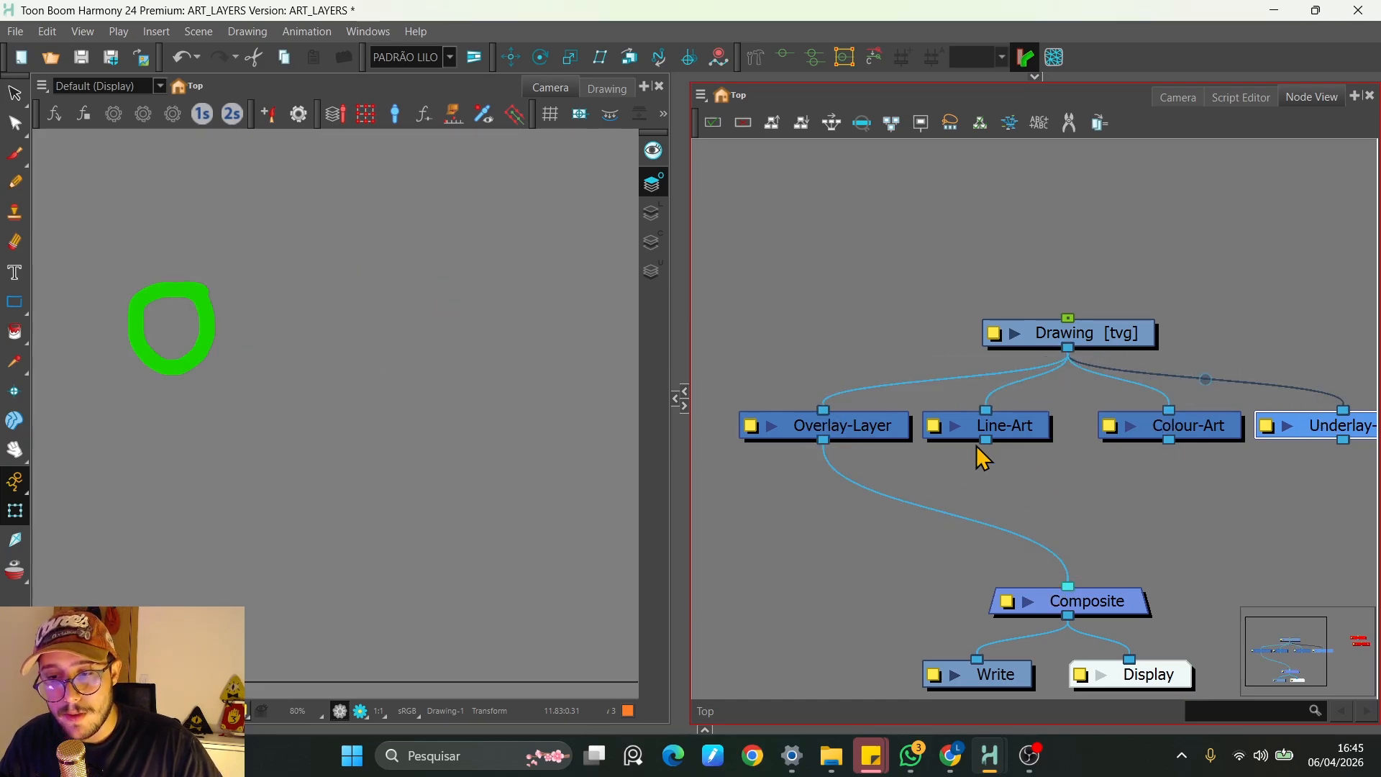
left_click_drag(985, 439, 1069, 586)
left_click_drag(1169, 439, 1105, 585)
left_click_drag(1343, 439, 1112, 584)
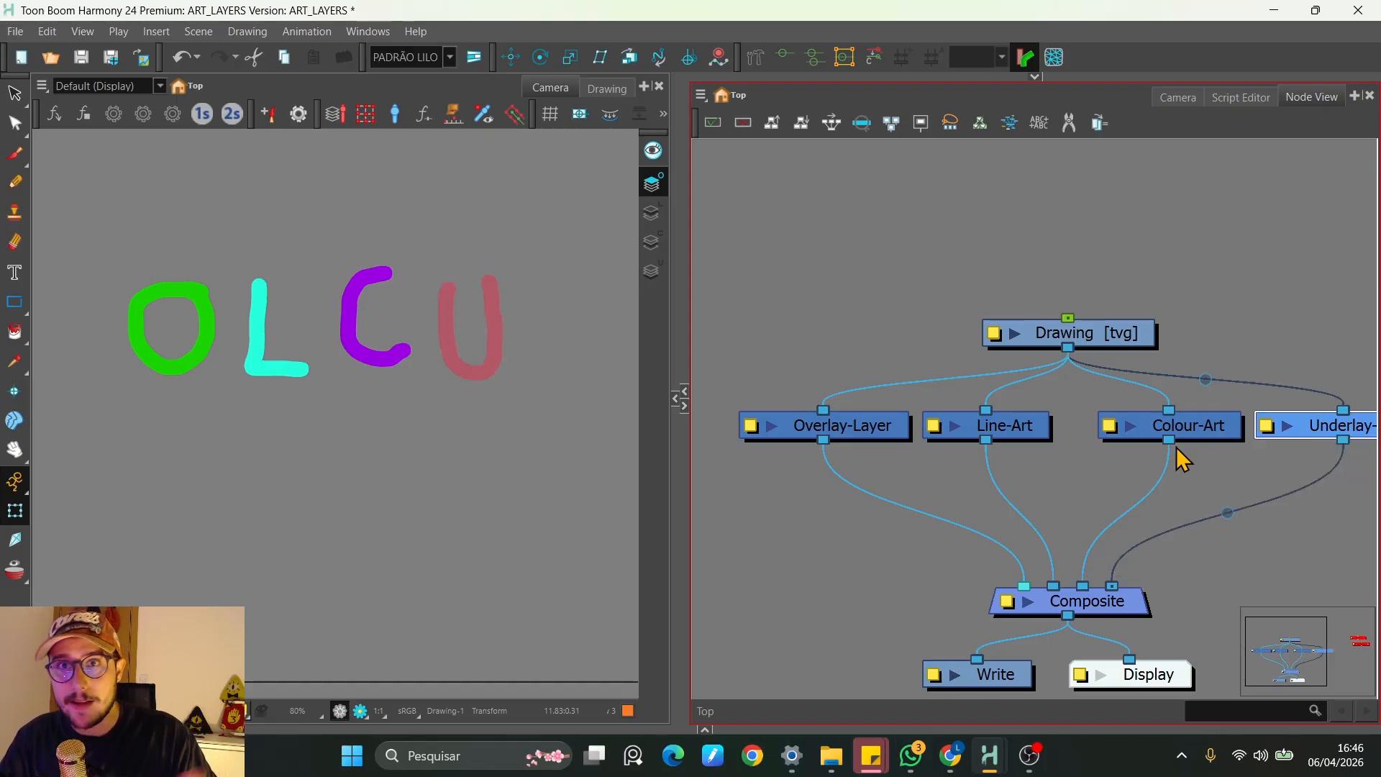
mouse_move(1119, 340)
left_mouse_down()
mouse_move(1108, 236)
mouse_move(1117, 277)
mouse_move(1124, 255)
left_mouse_up()
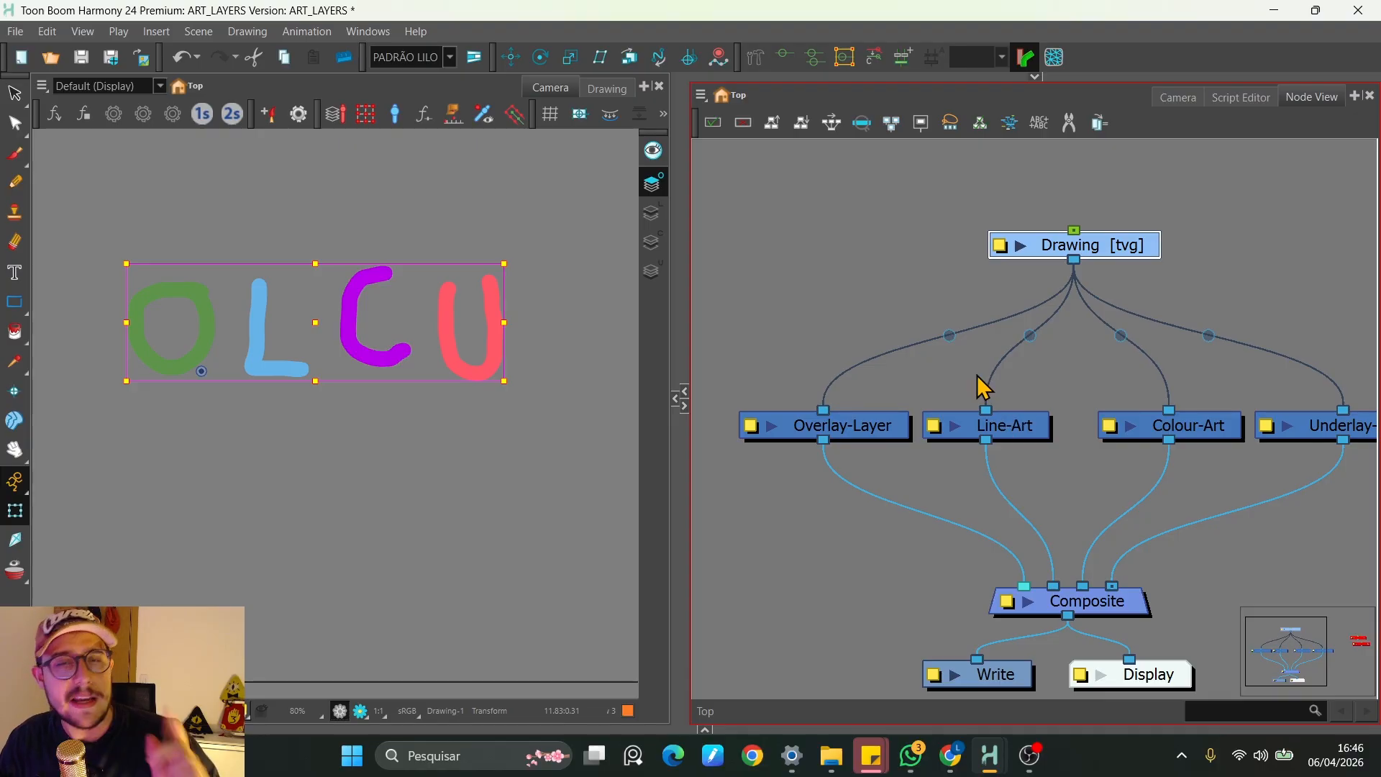
With the Select tool, turn on Apply to Line and Colour Art and lasso all four letters in the Camera view
left_click(14, 93)
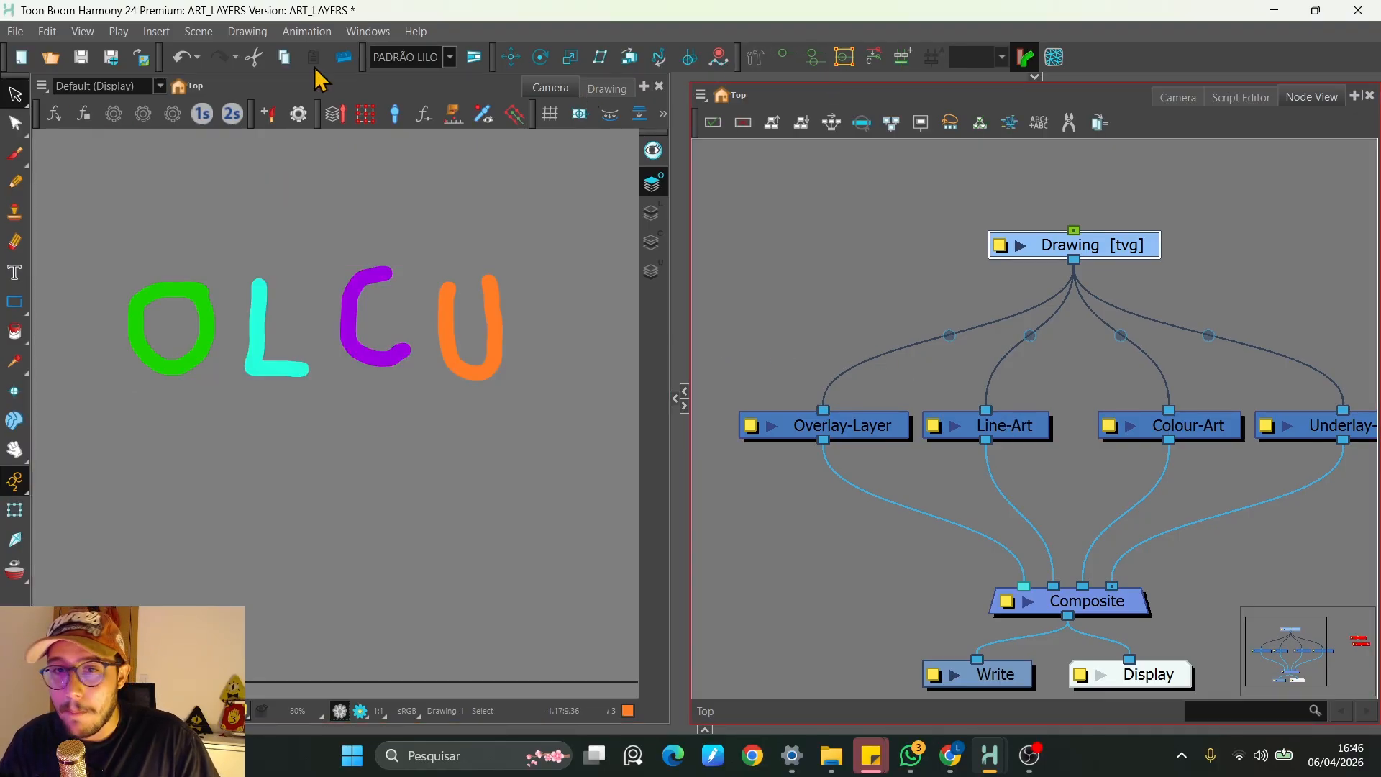
left_click(1035, 77)
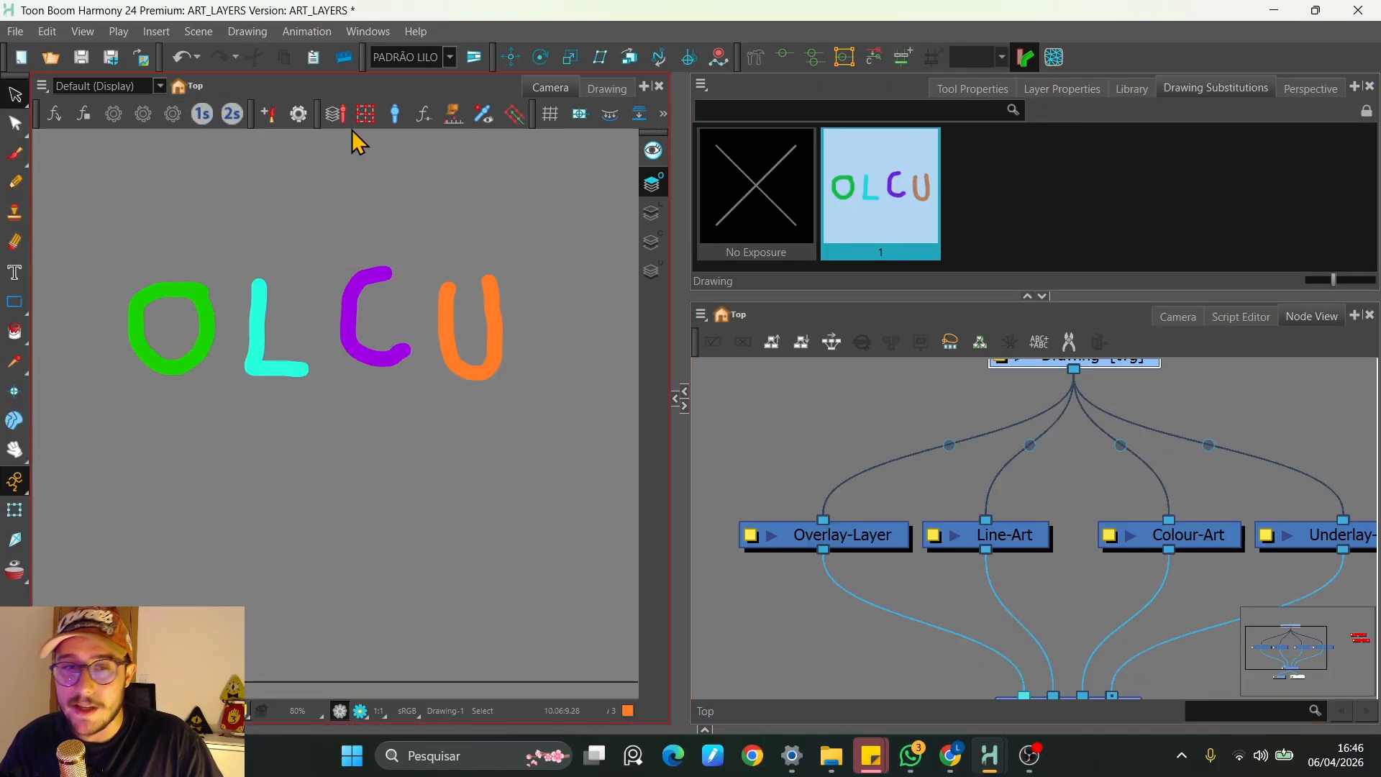
left_click(971, 88)
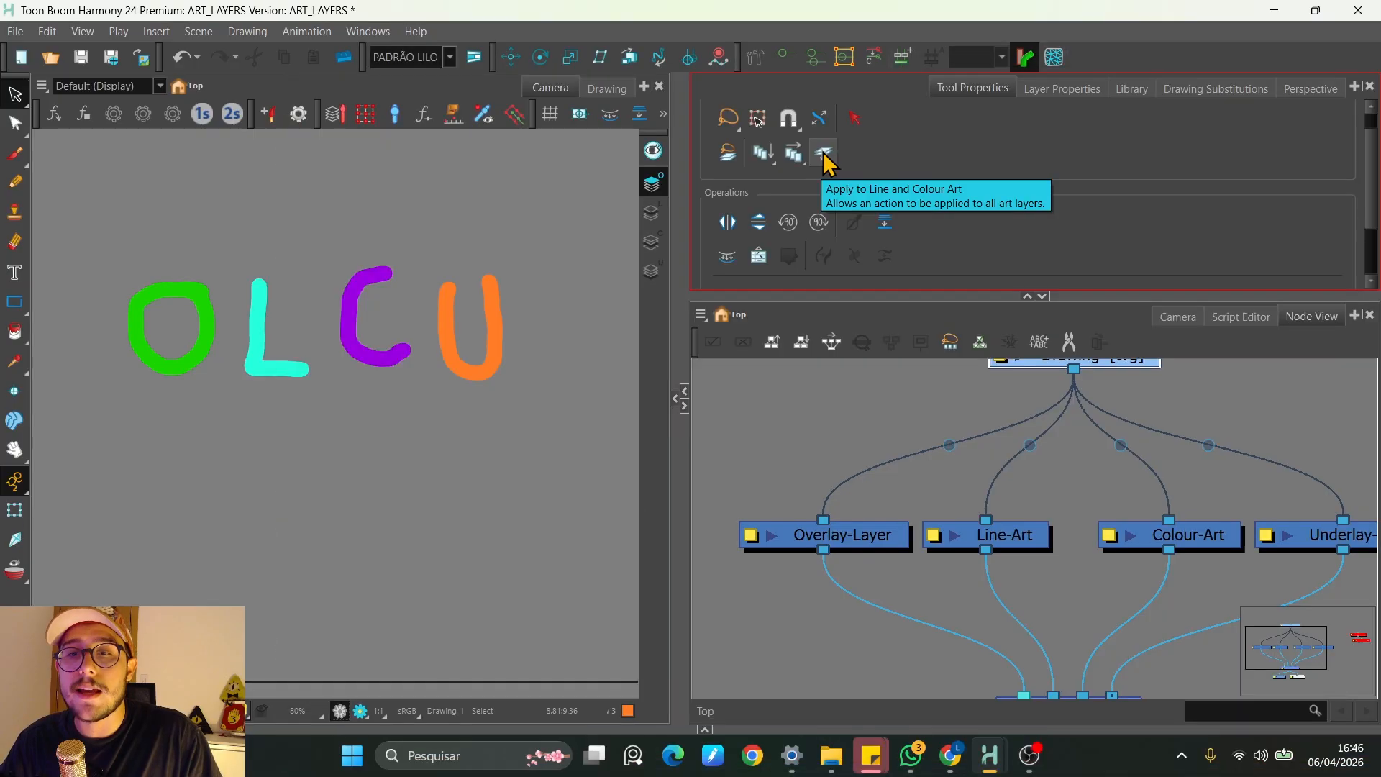
left_click(508, 265)
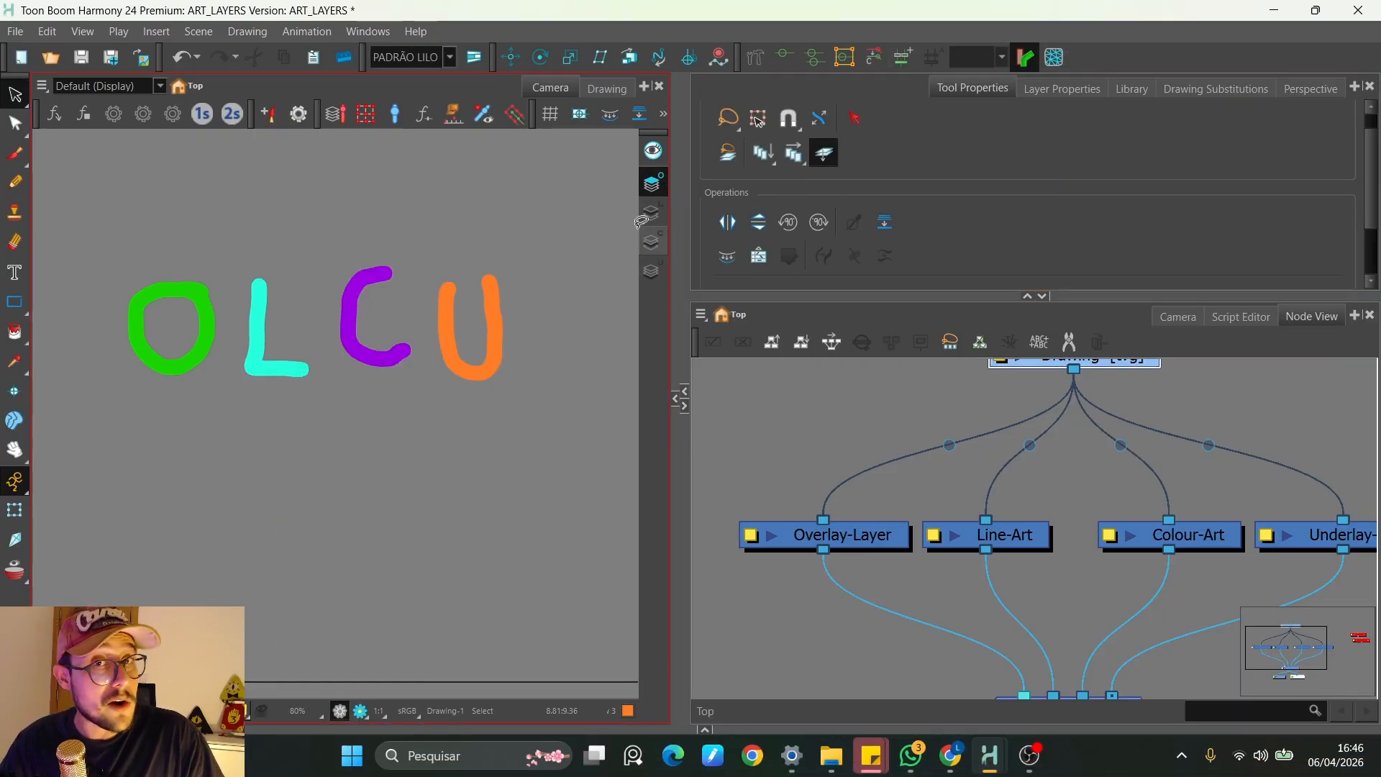
mouse_move(476, 205)
left_mouse_down()
mouse_move(223, 408)
mouse_move(452, 444)
mouse_move(529, 250)
left_mouse_up()
left_click_drag(457, 204, 456, 204)
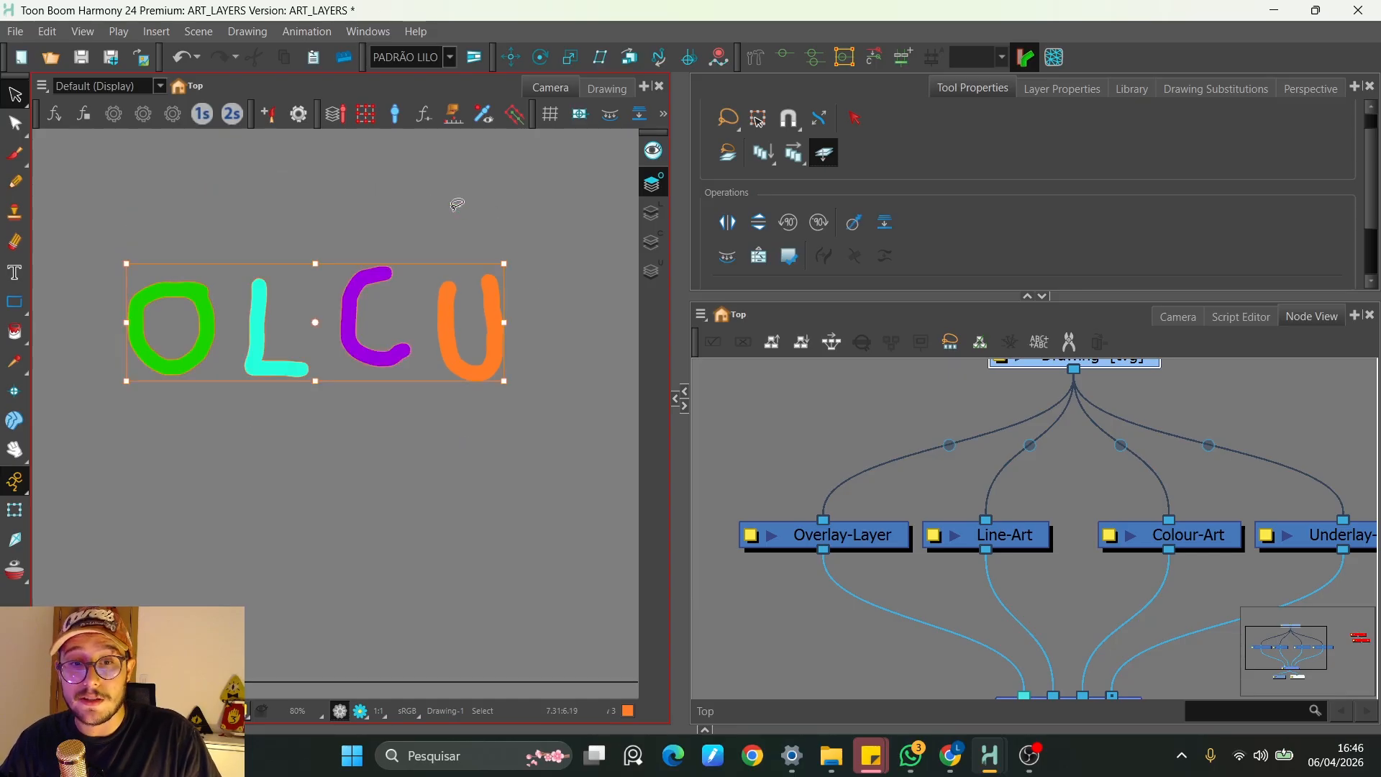
Undo a trial move of the four selected letters, and move the cyan L and the purple C individually toward the green O
mouse_move(266, 330)
left_mouse_down()
mouse_move(295, 261)
mouse_move(274, 248)
left_mouse_up()
key("ctrl+z")
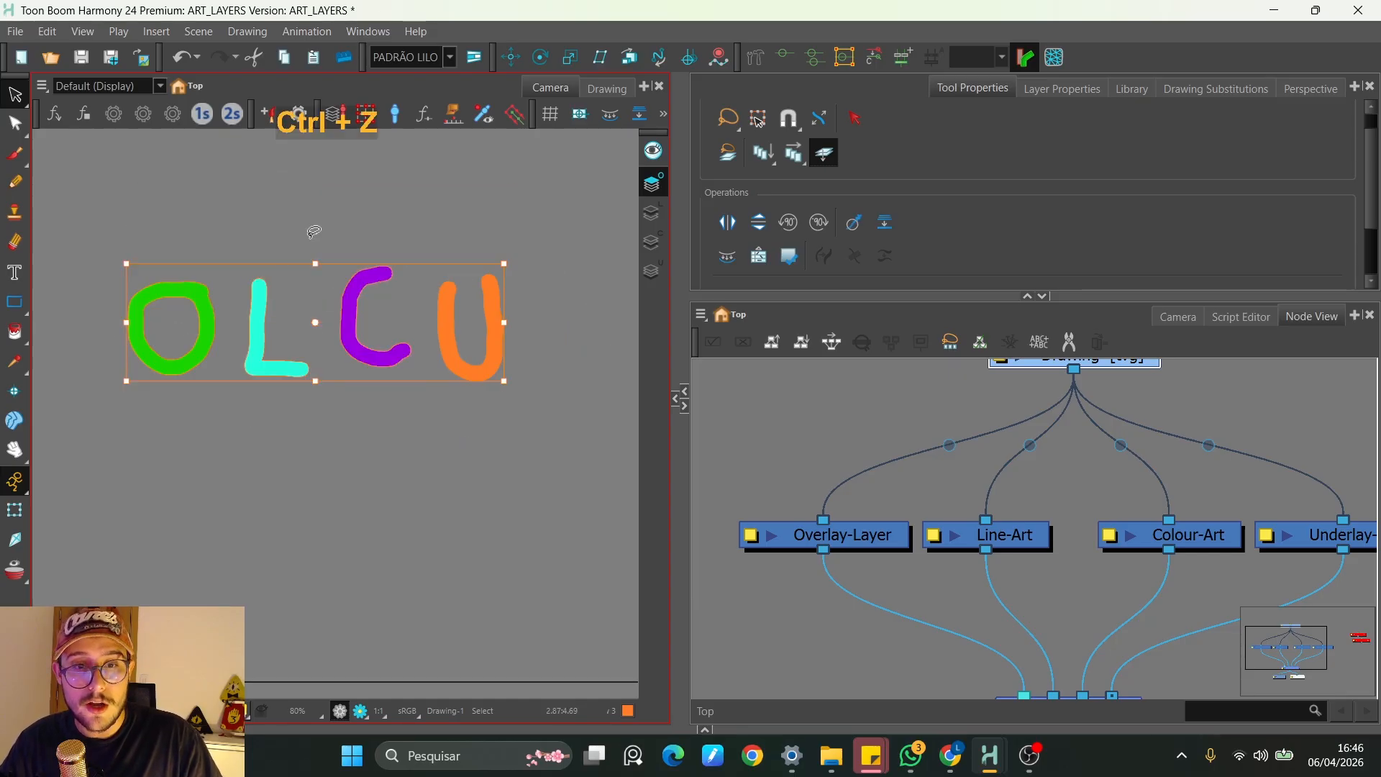
scroll(239, 253, "up", 2)
left_click(301, 372)
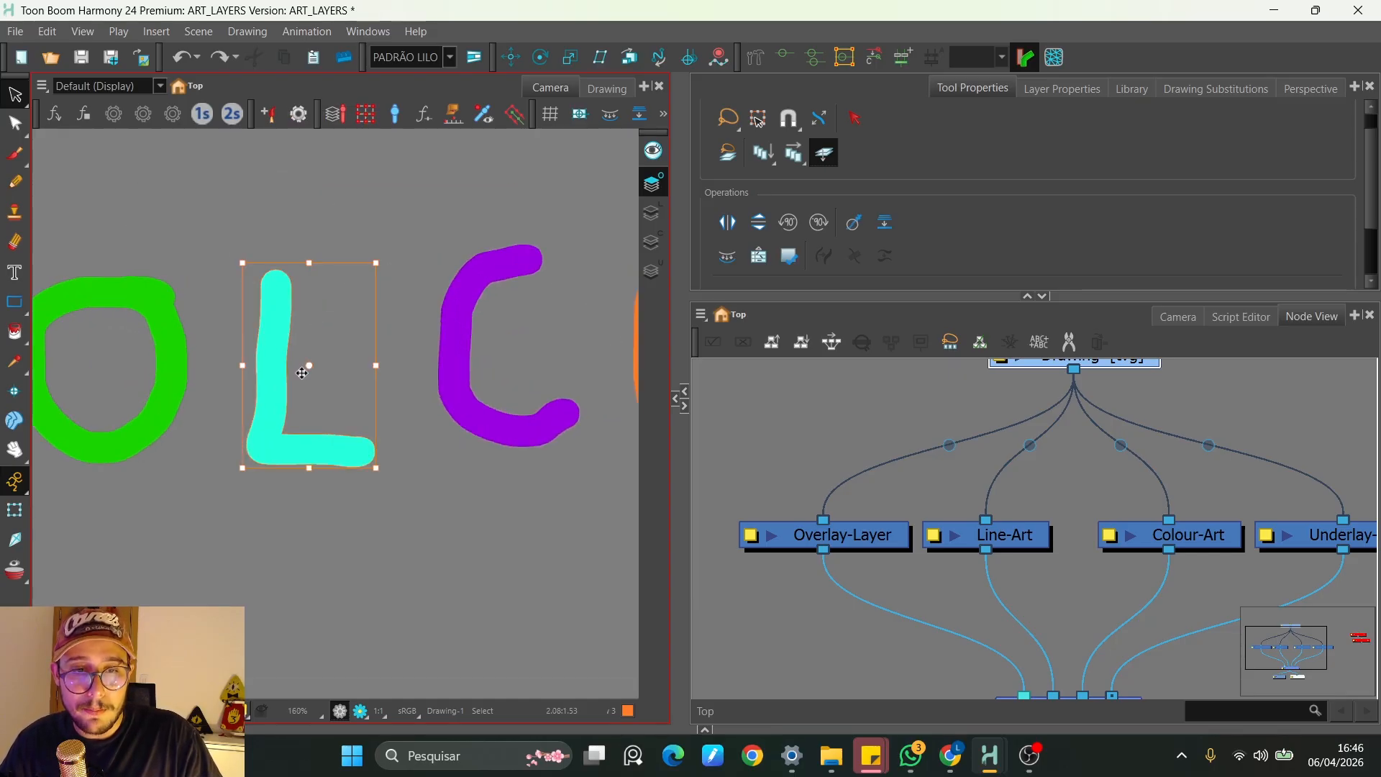
left_click_drag(272, 333, 192, 331)
left_click(453, 314)
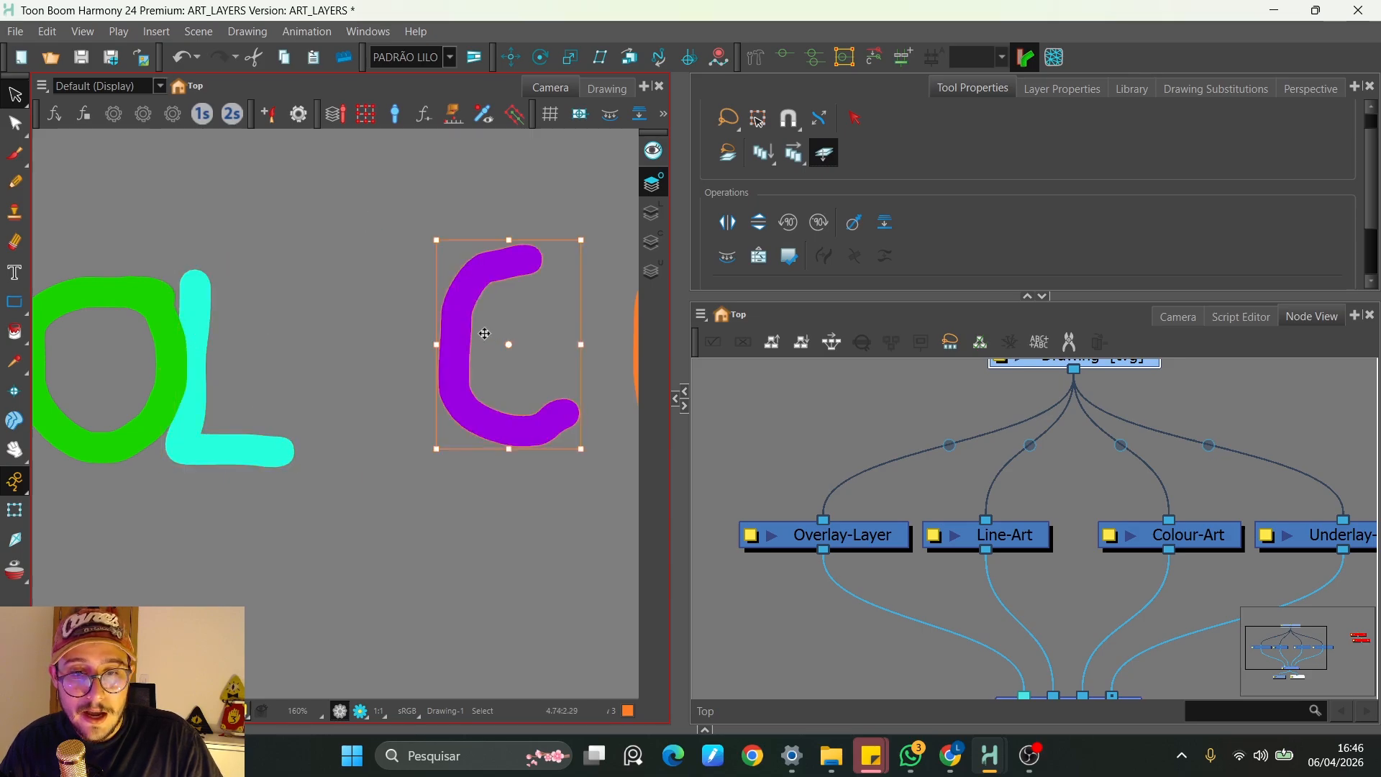
left_click_drag(453, 314, 253, 331)
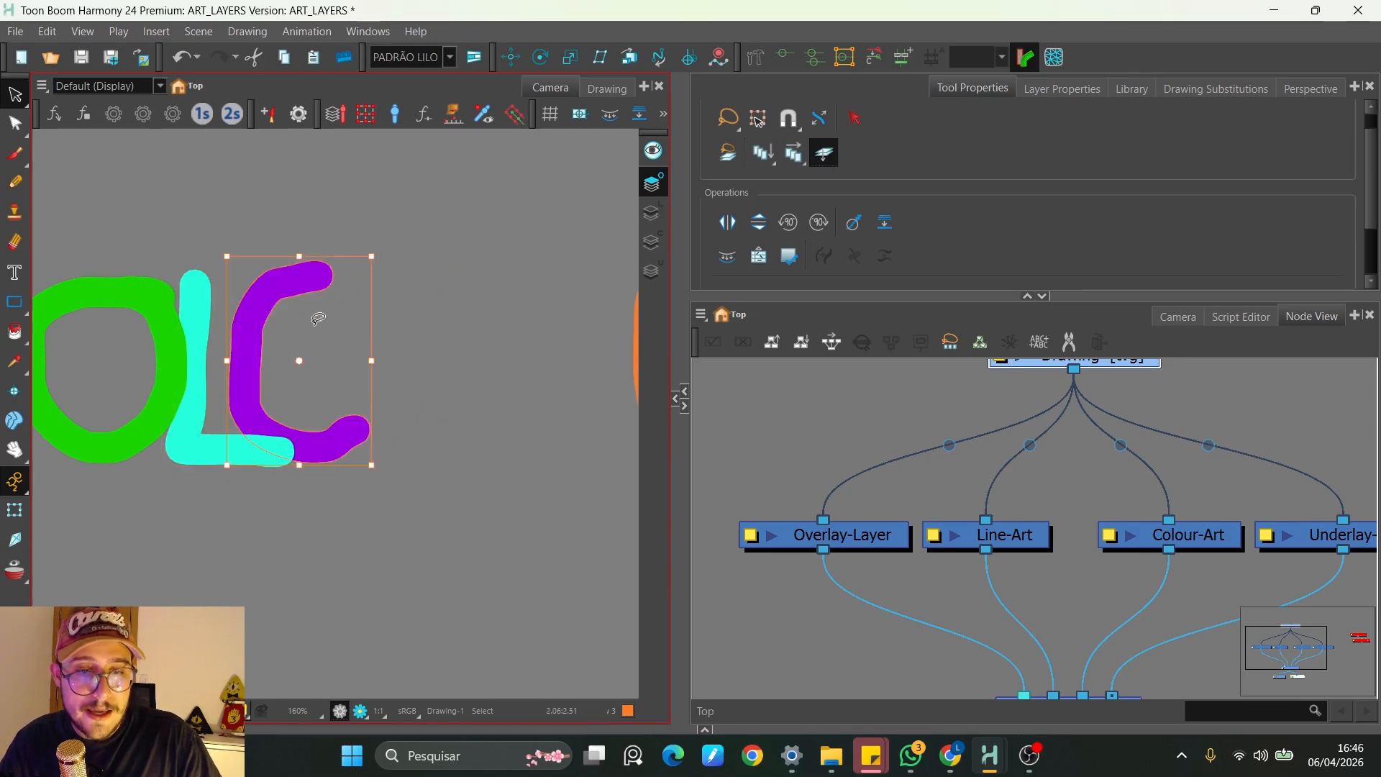
Move the orange U beside the other letters so that it overlaps the end of the purple C
key("space")
scroll(365, 335, "down", 4)
left_click_drag(365, 335, 180, 313)
left_click(418, 302)
scroll(434, 312, "up", 3)
key("ctrl+z")
left_click_drag(404, 334, 147, 331)
key("space")
left_click_drag(207, 374, 405, 395)
left_click(454, 396)
scroll(312, 396, "up", 2)
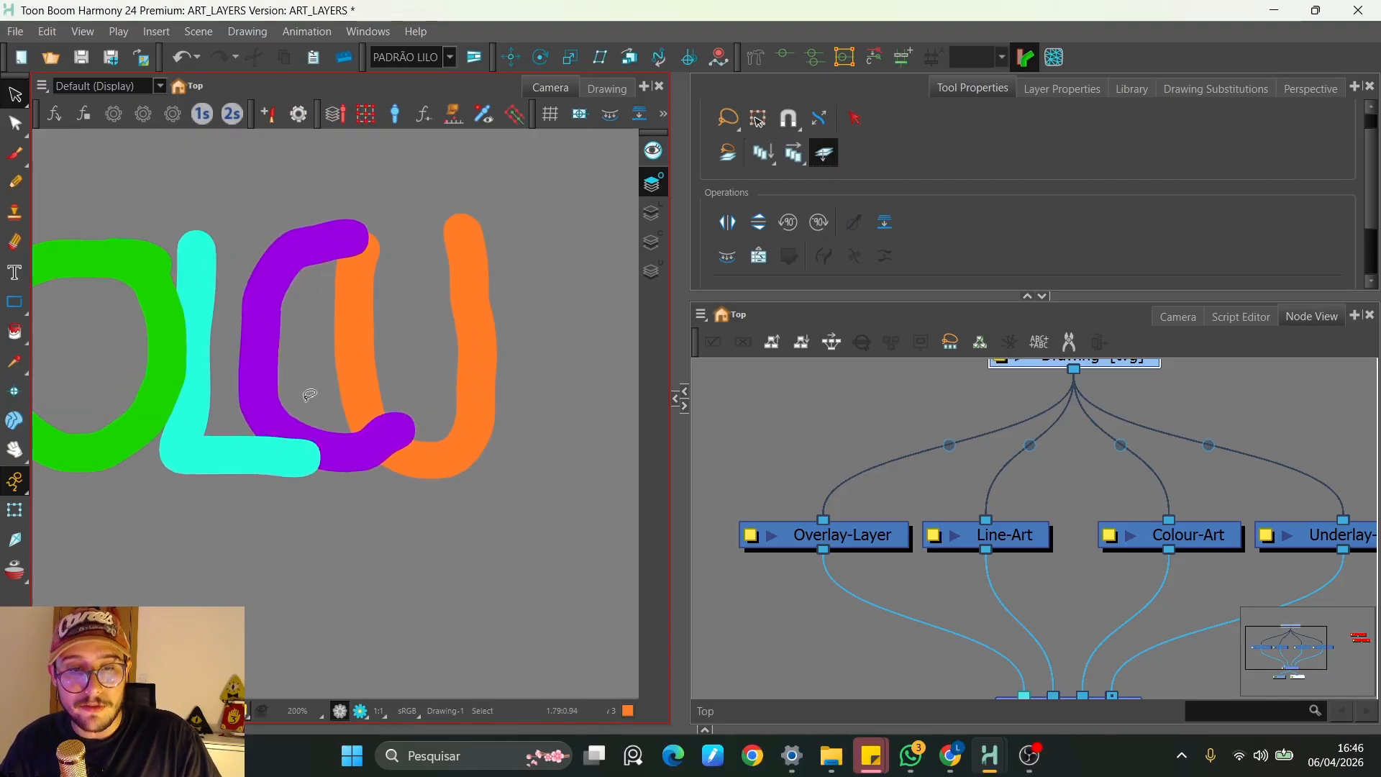
key("space")
left_click_drag(292, 390, 354, 375)
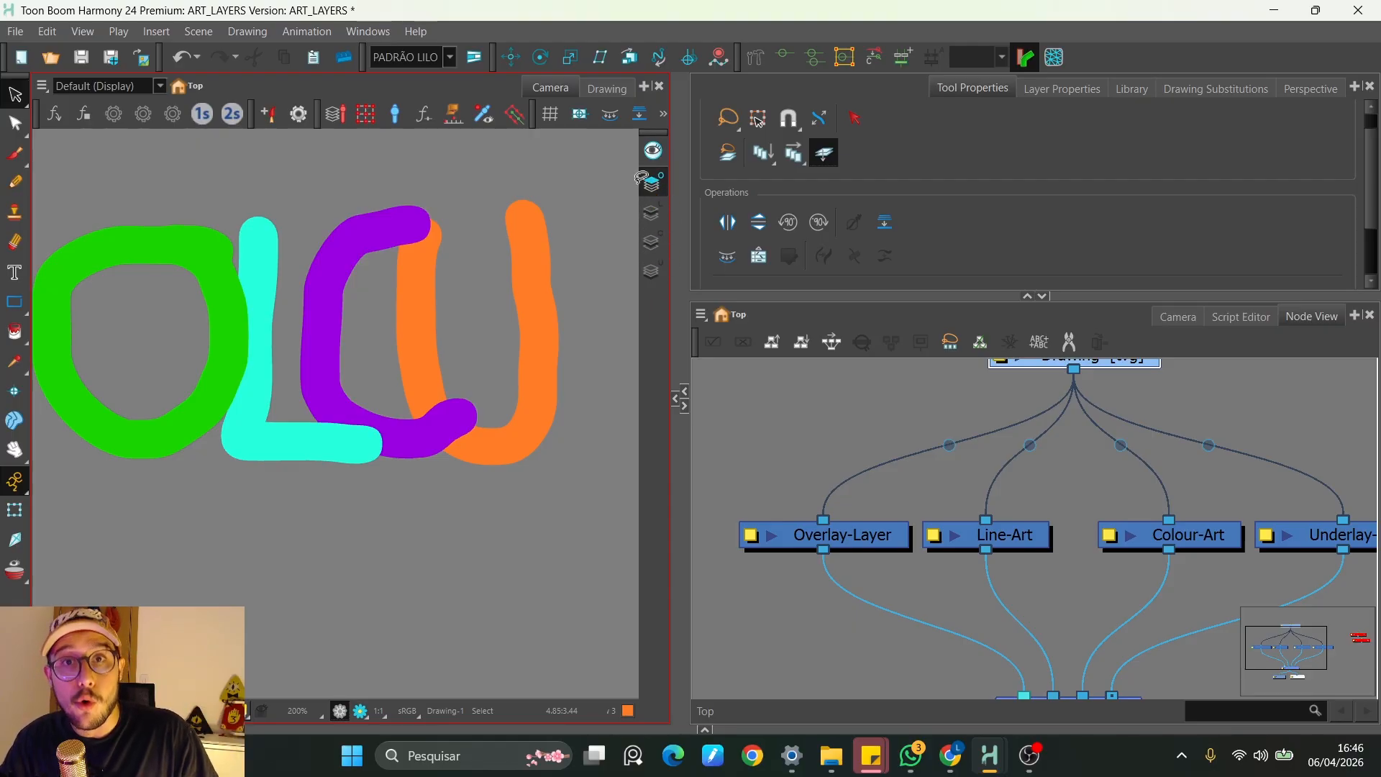
Try passing the green O across the other letters to test its stacking order, and undo the moves
left_click(643, 178)
left_click_drag(216, 301, 492, 311)
key("ctrl+z")
key("ctrl+z")
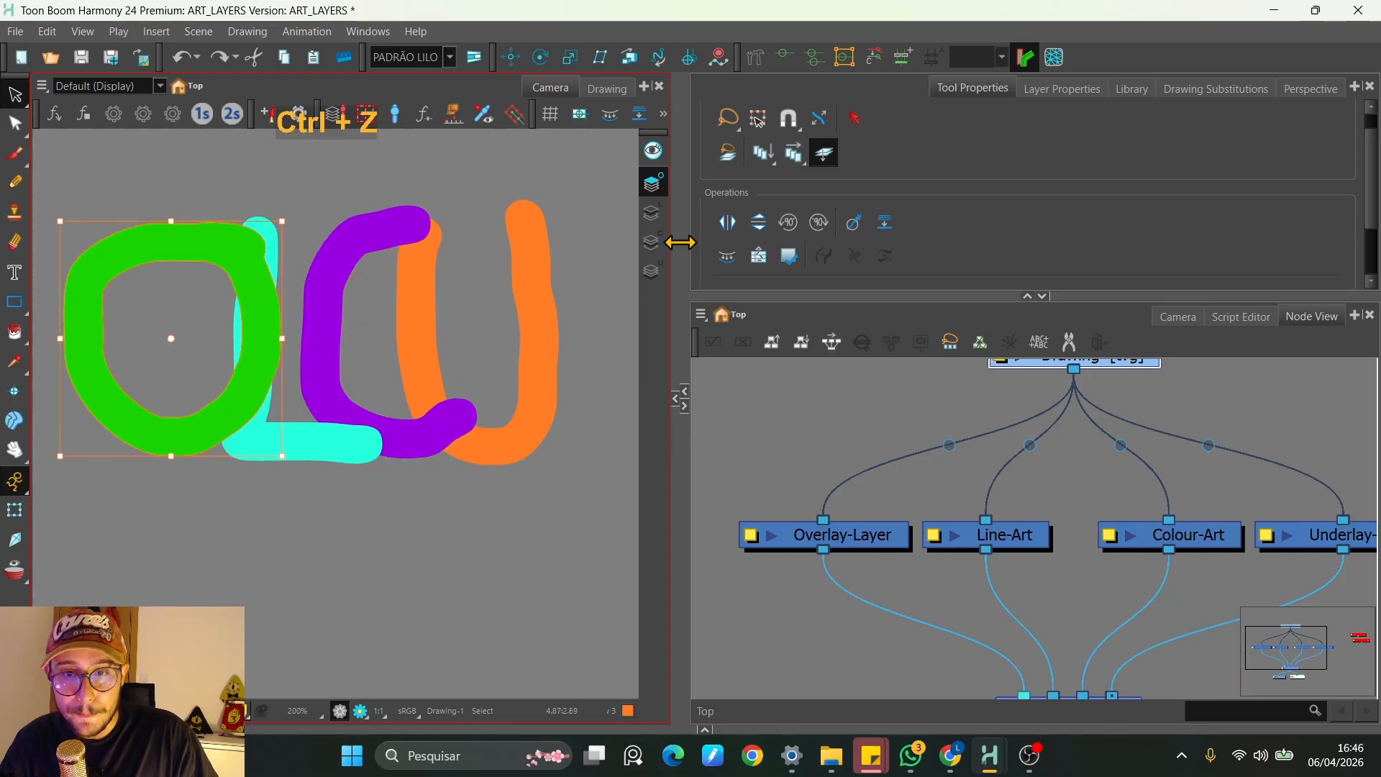
key("ctrl+z")
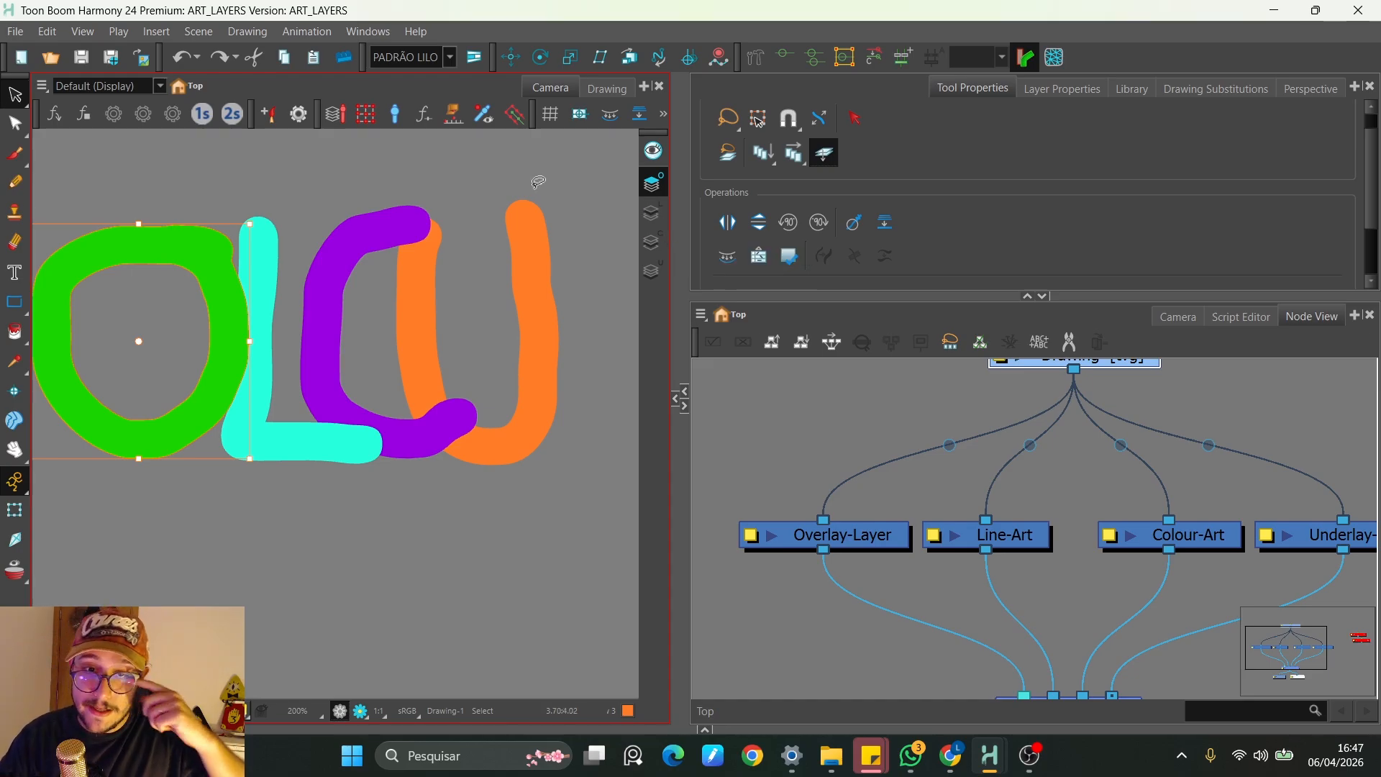
Shift the green O slightly over the cyan L, and try the orange U behind the L and C before undoing that move
left_click_drag(224, 358, 244, 355)
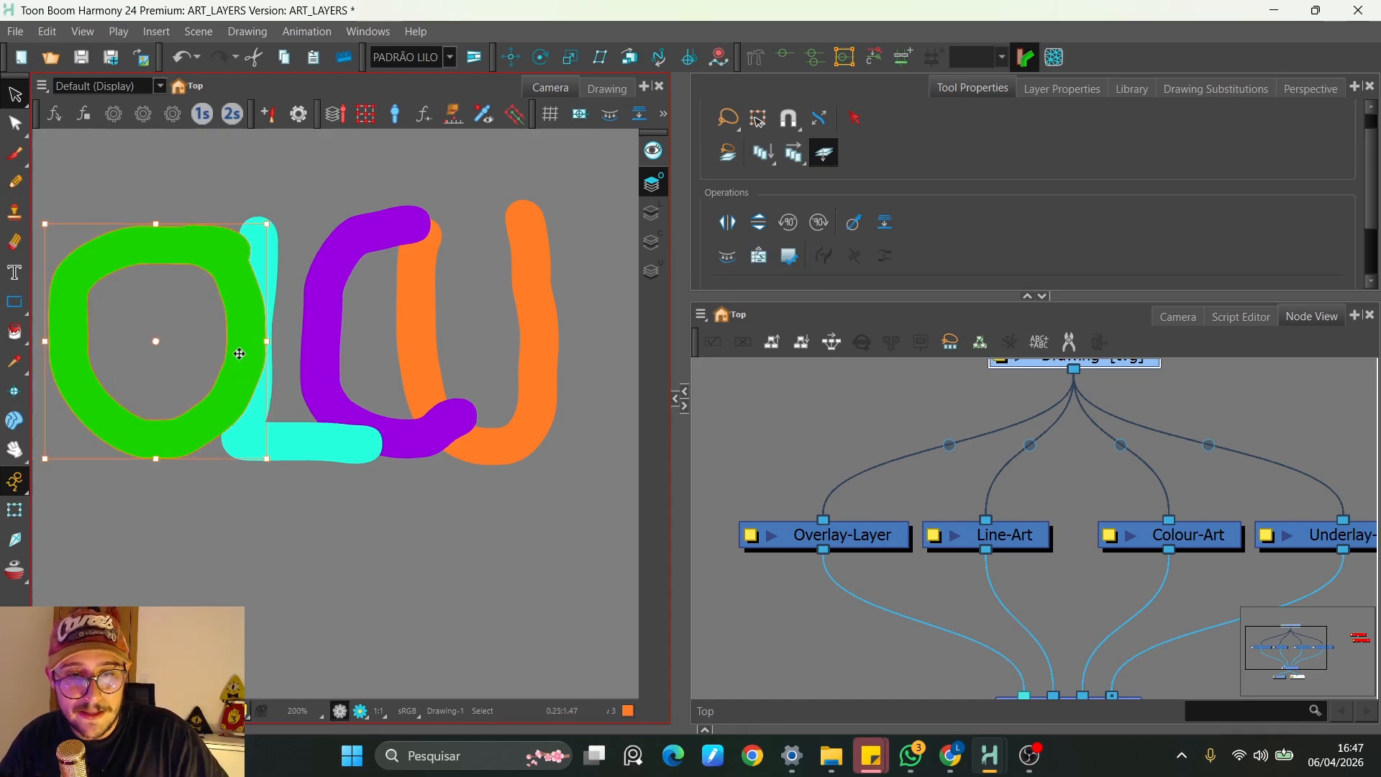
key("ctrl+z")
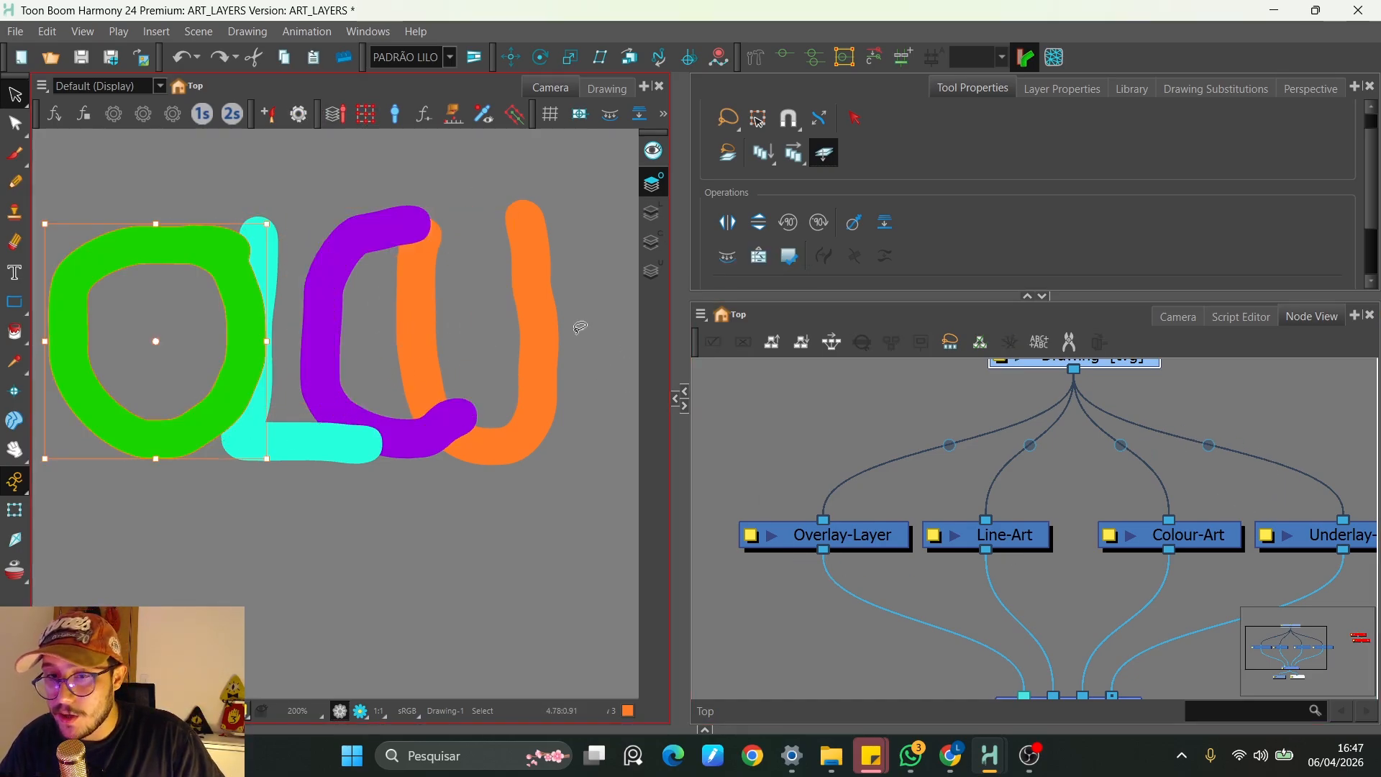
left_click_drag(543, 289, 370, 320)
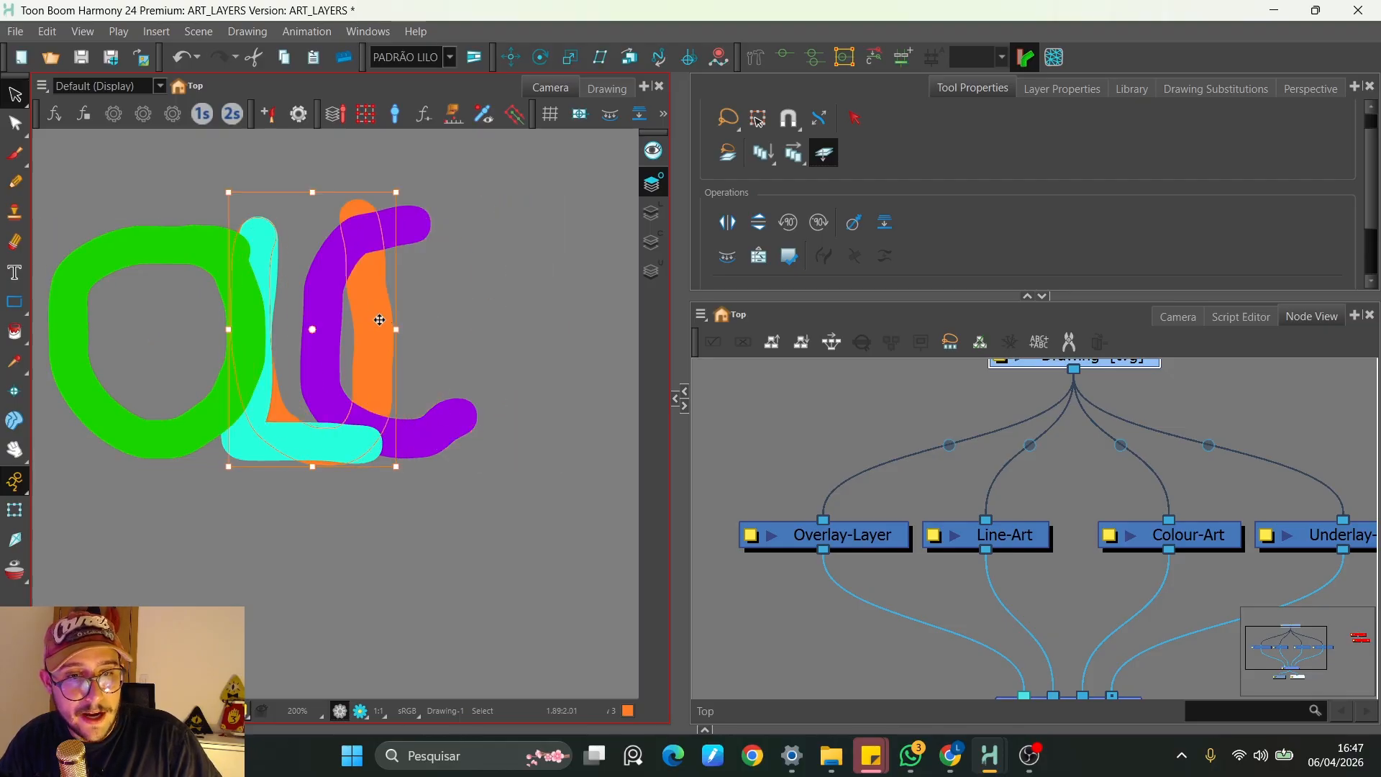
key("ctrl+z")
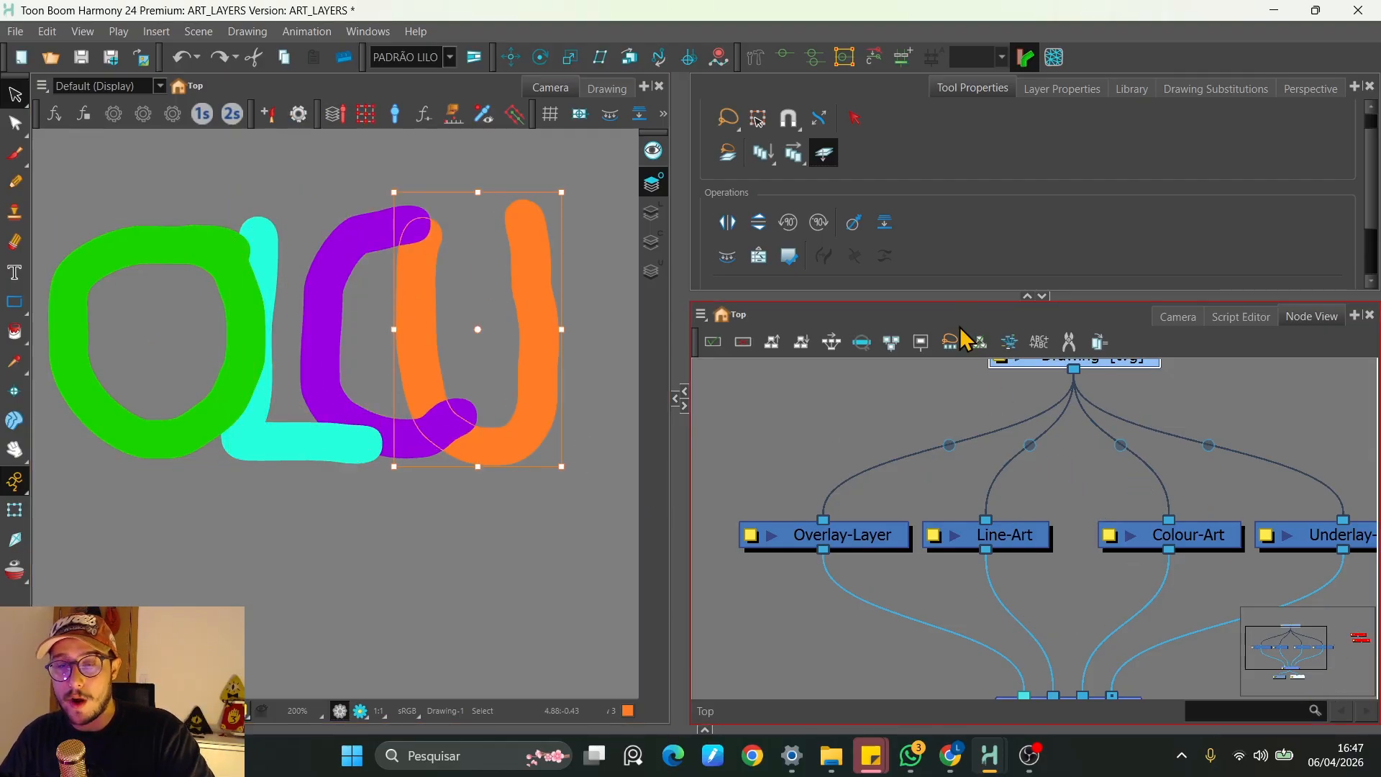
Enlarge the Node View and move the Underlay-Layer connection to the first input port of the Composite node
left_click(1028, 296)
scroll(422, 317, "down", 2)
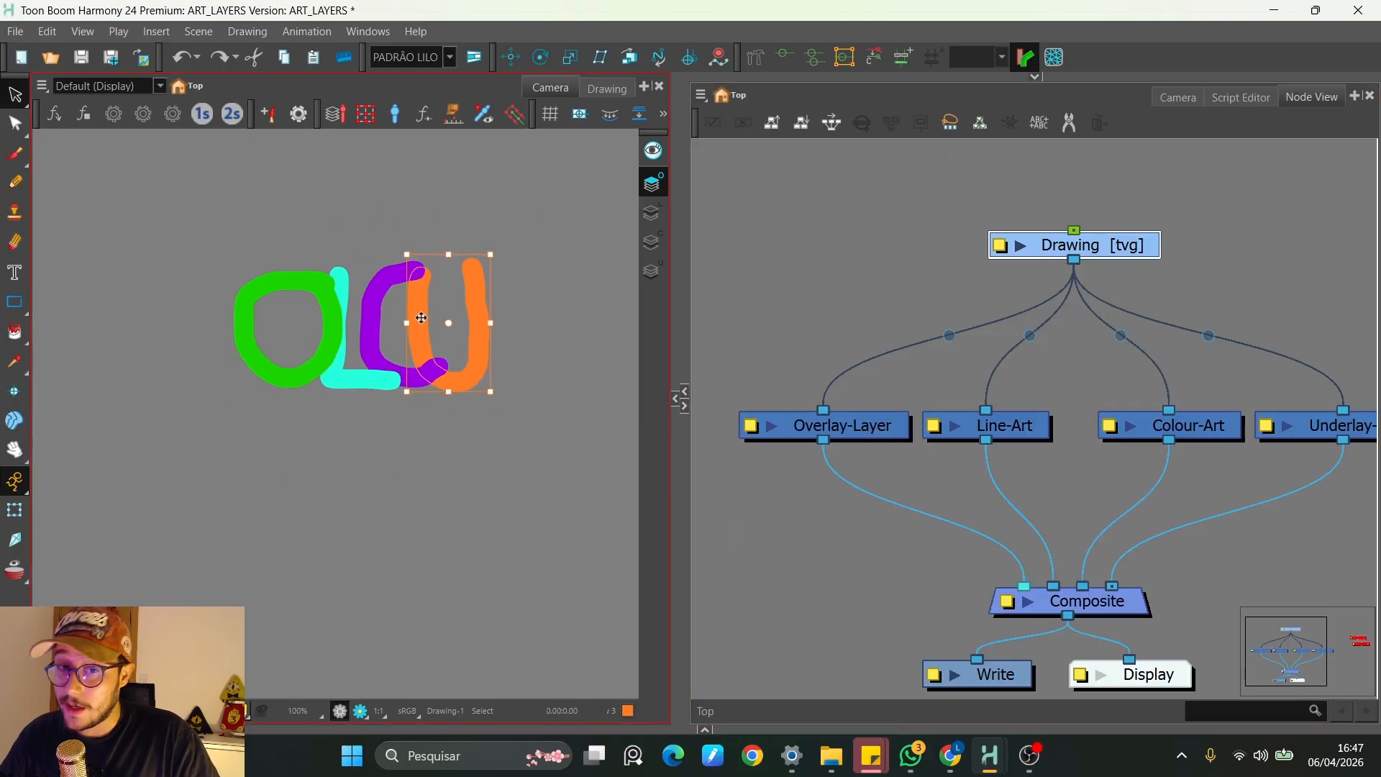
left_click(564, 257)
key("space")
left_click_drag(1097, 394, 1052, 362)
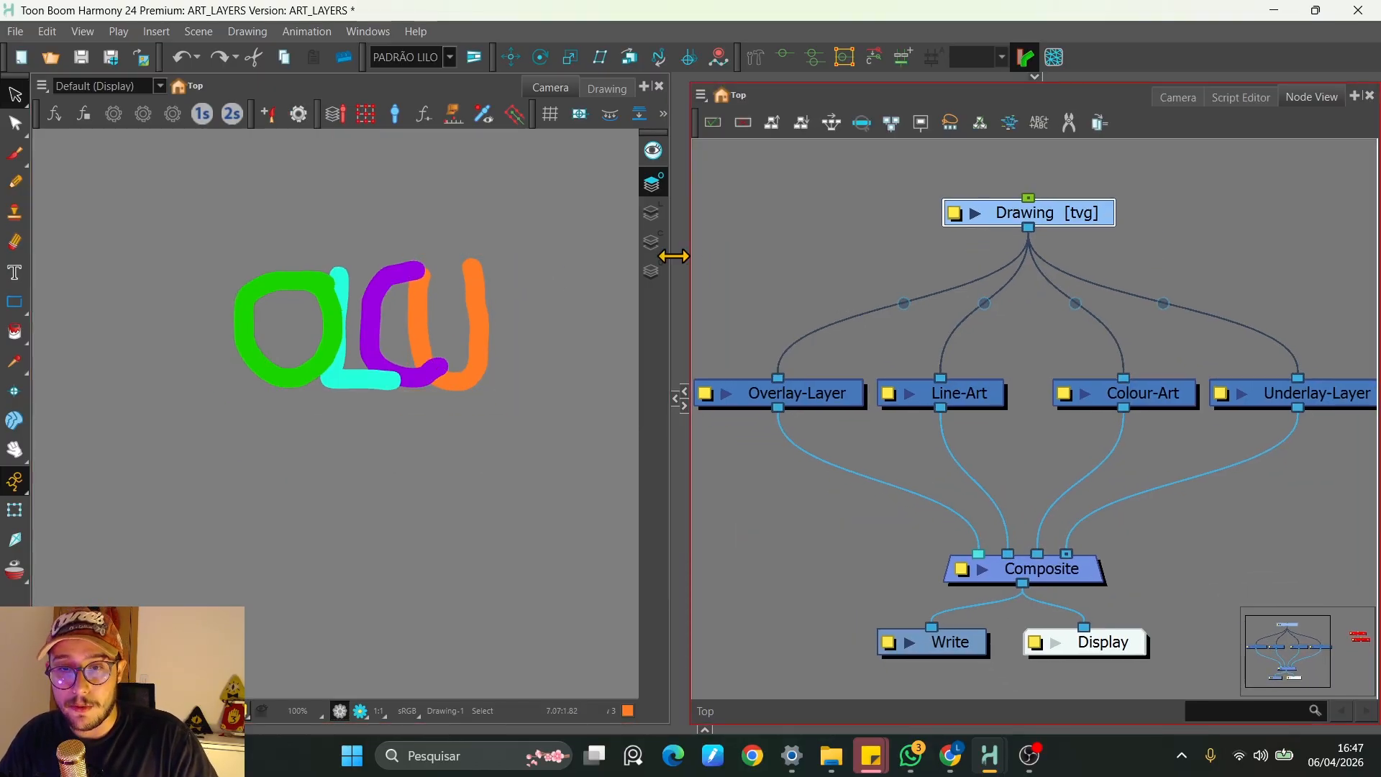
left_click(14, 510)
left_click(1164, 517)
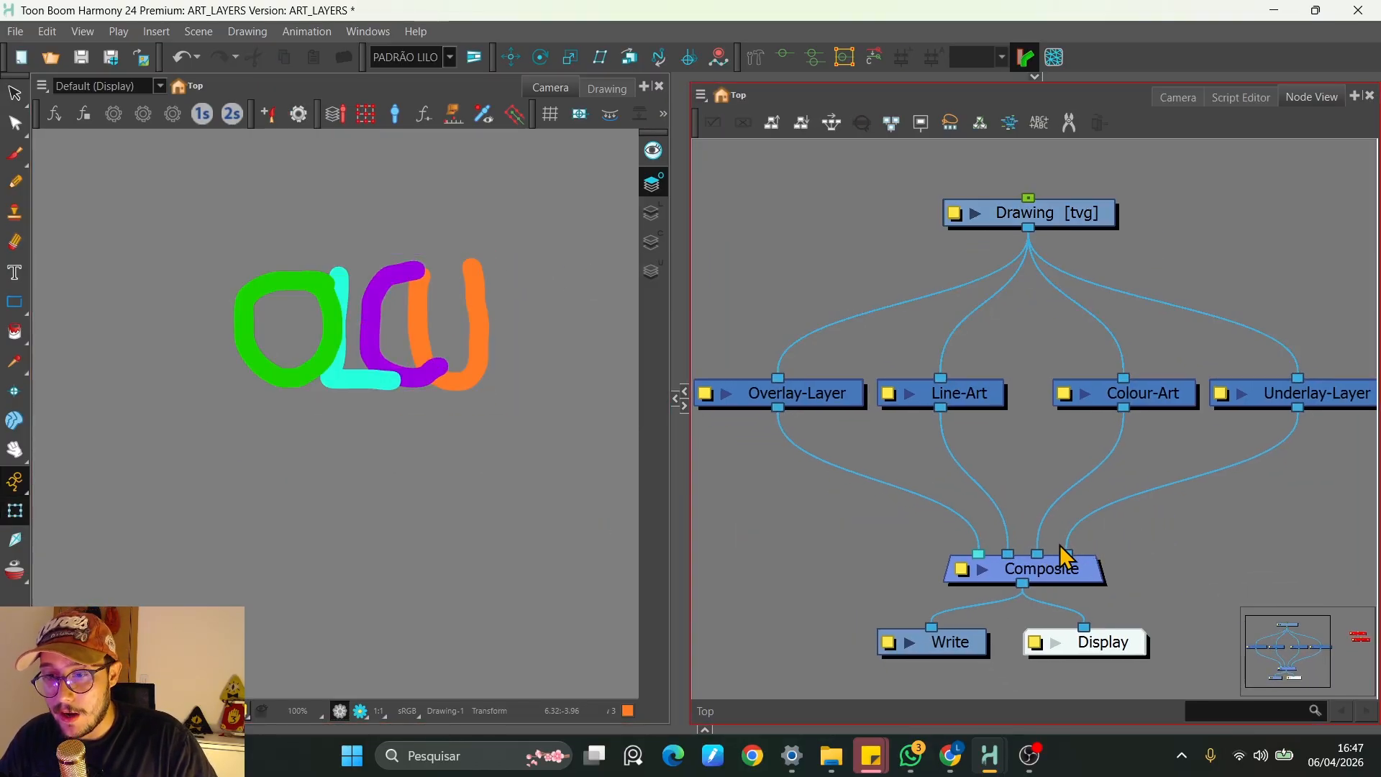
mouse_move(1072, 545)
left_mouse_down()
mouse_move(968, 489)
mouse_move(966, 545)
left_mouse_up()
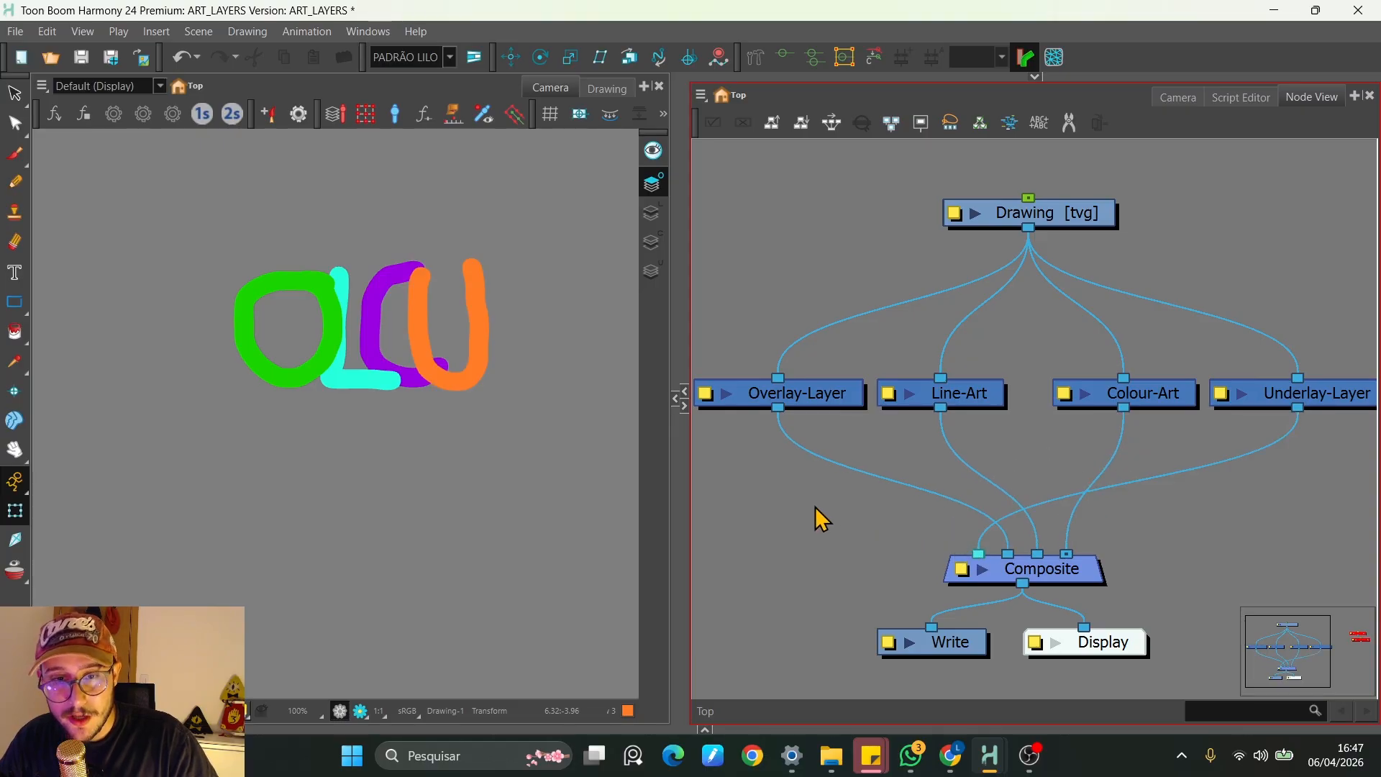
Try the orange U in front of the other letters and undo it, and reconnect Underlay-Layer to Composite's last input port
left_click(469, 356)
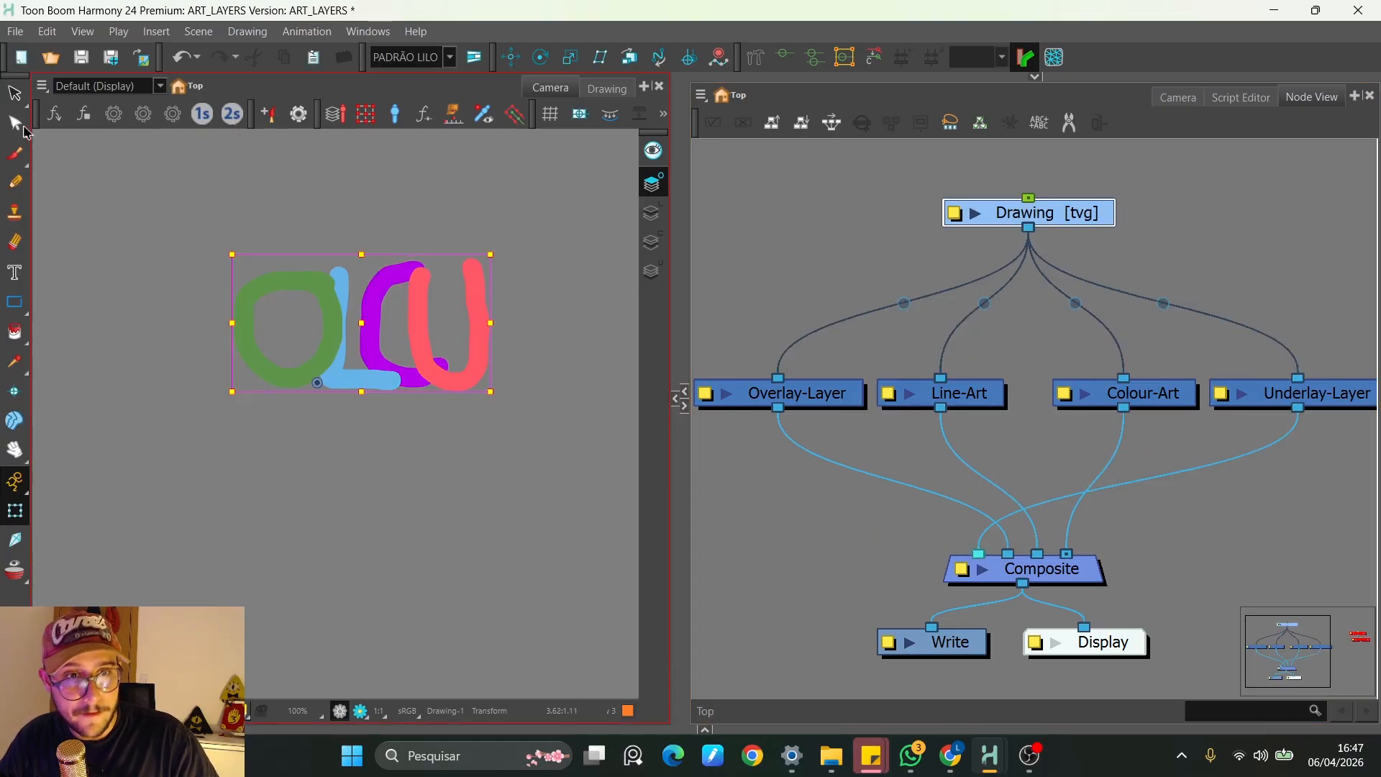
key("alt+s")
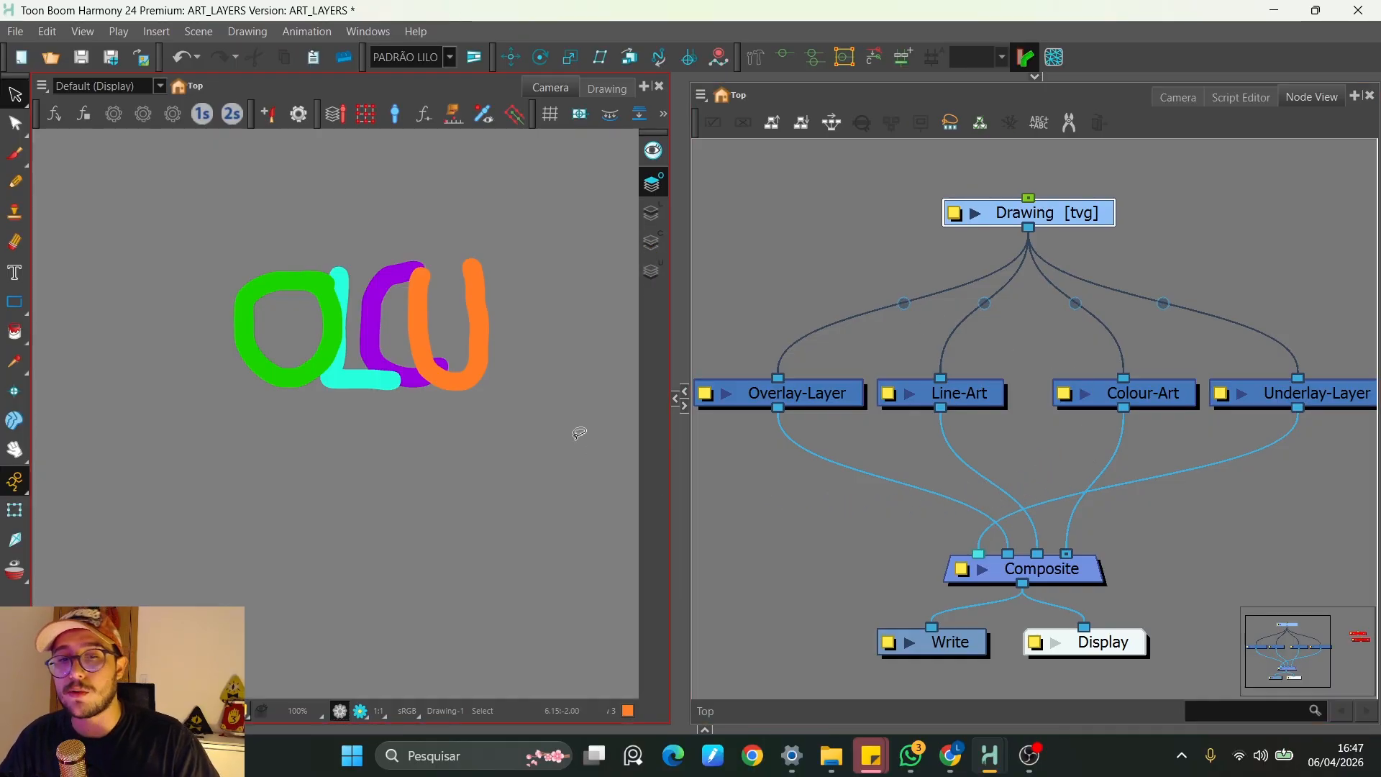
scroll(478, 329, "up", 2)
left_click(478, 328)
left_click_drag(477, 329, 285, 336)
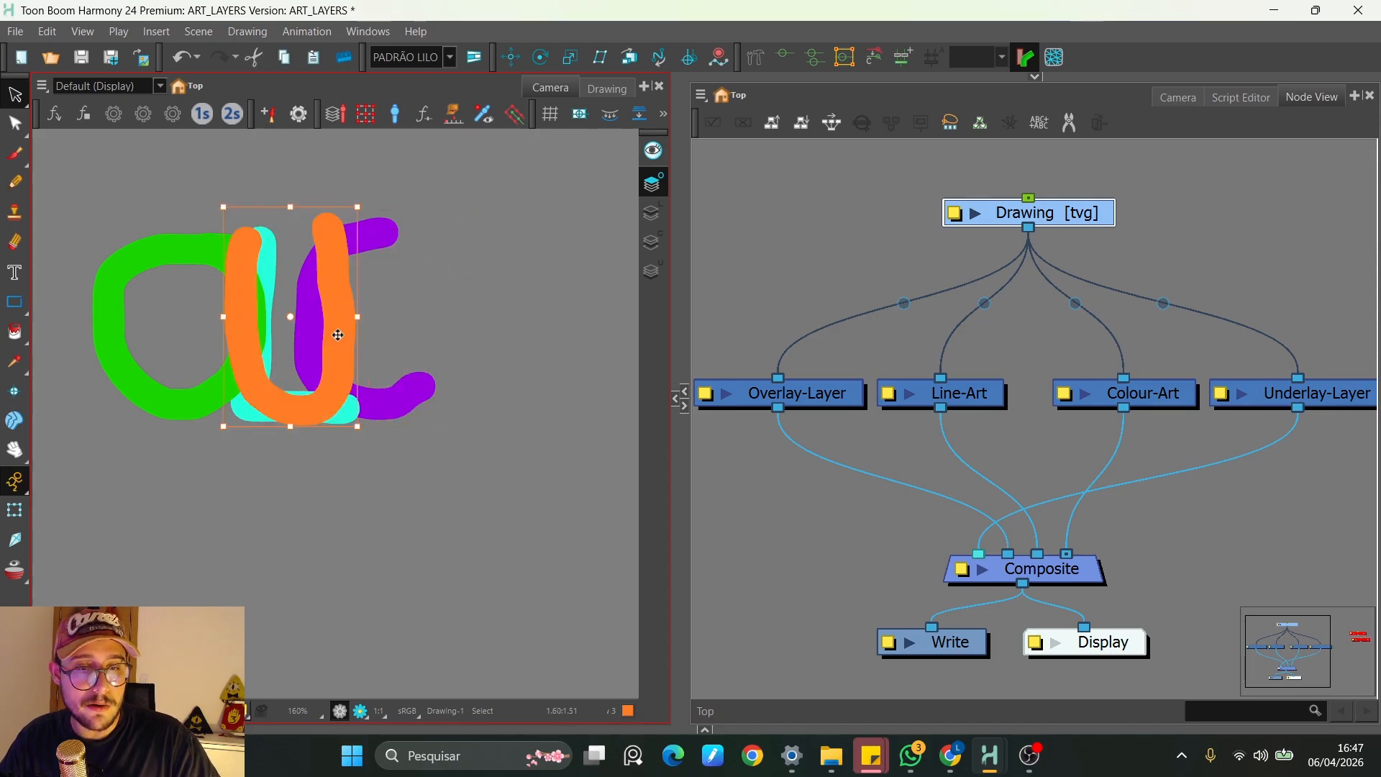
key("ctrl+z")
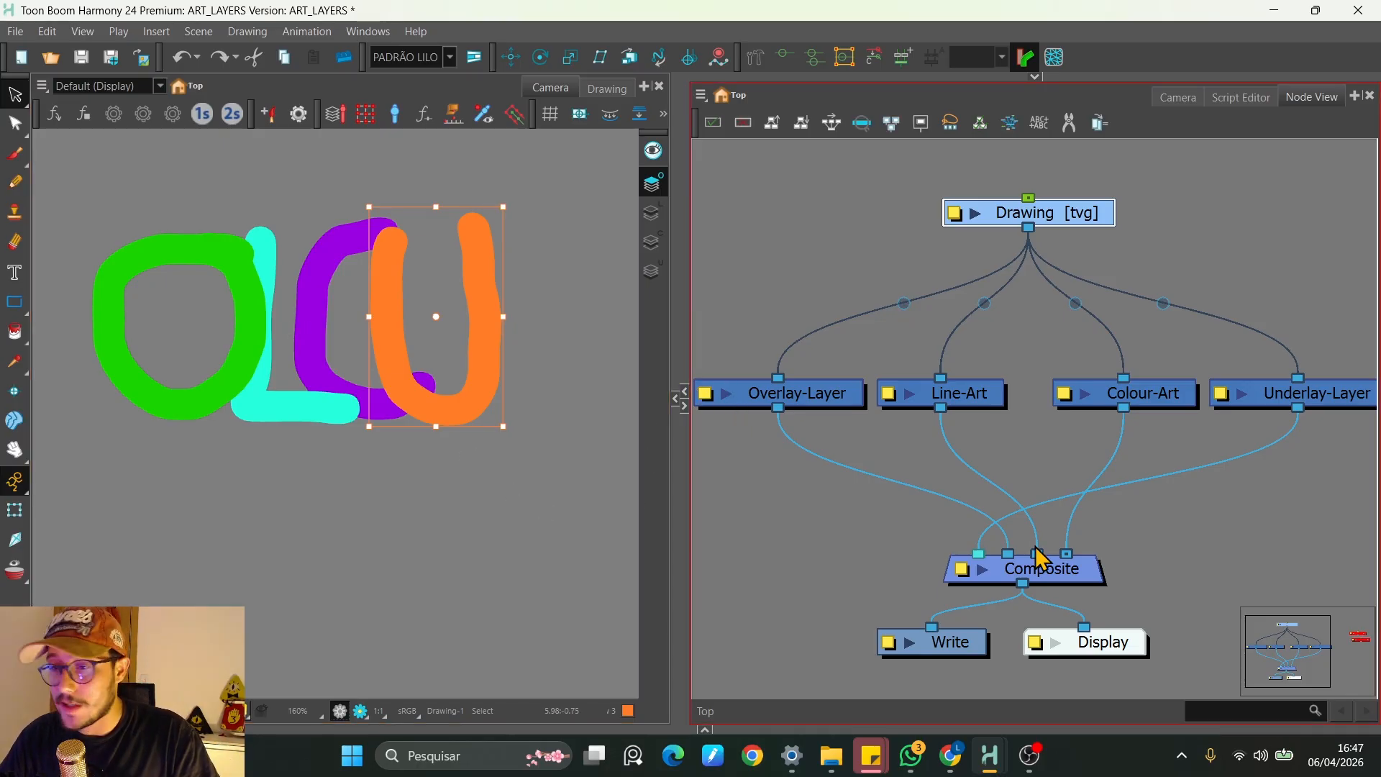
left_click(1348, 408)
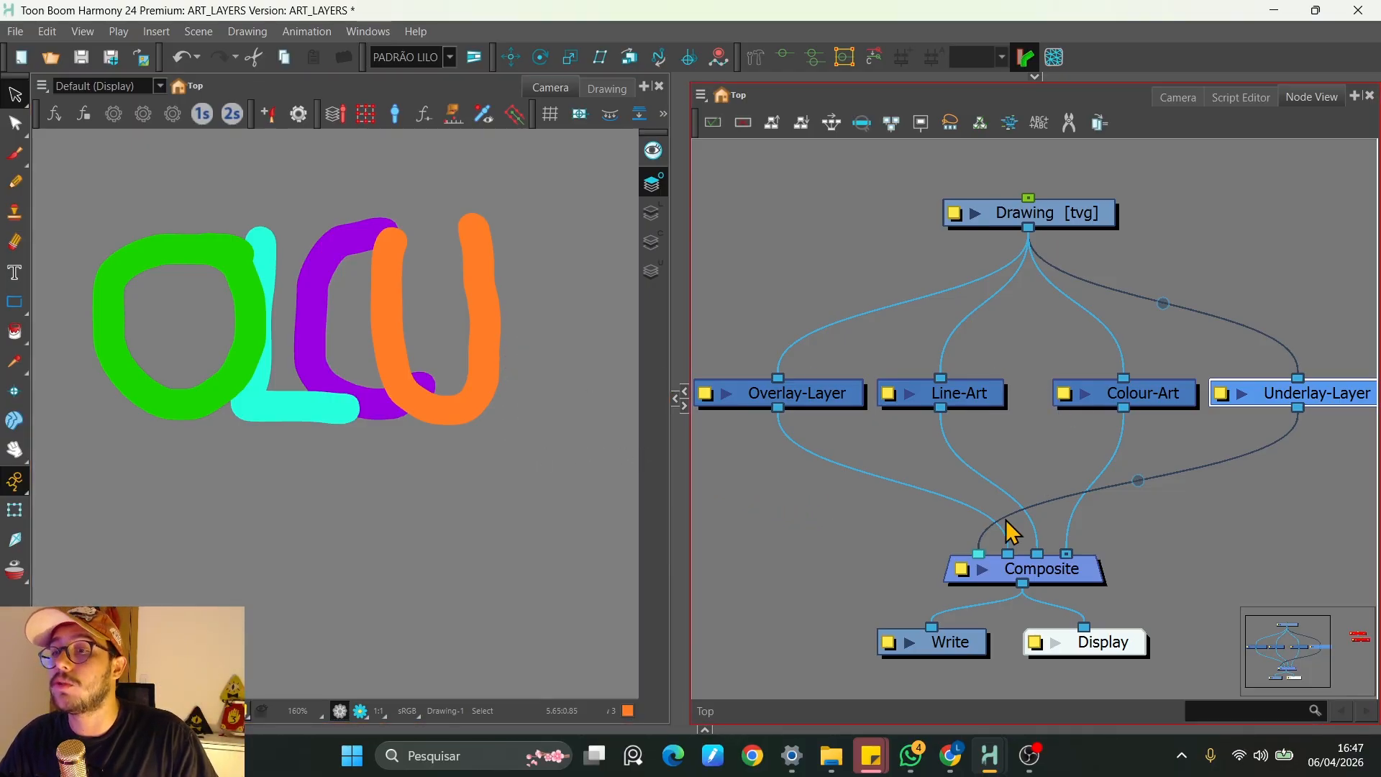
mouse_move(980, 555)
left_mouse_down()
mouse_move(1116, 554)
mouse_move(1072, 558)
left_mouse_up()
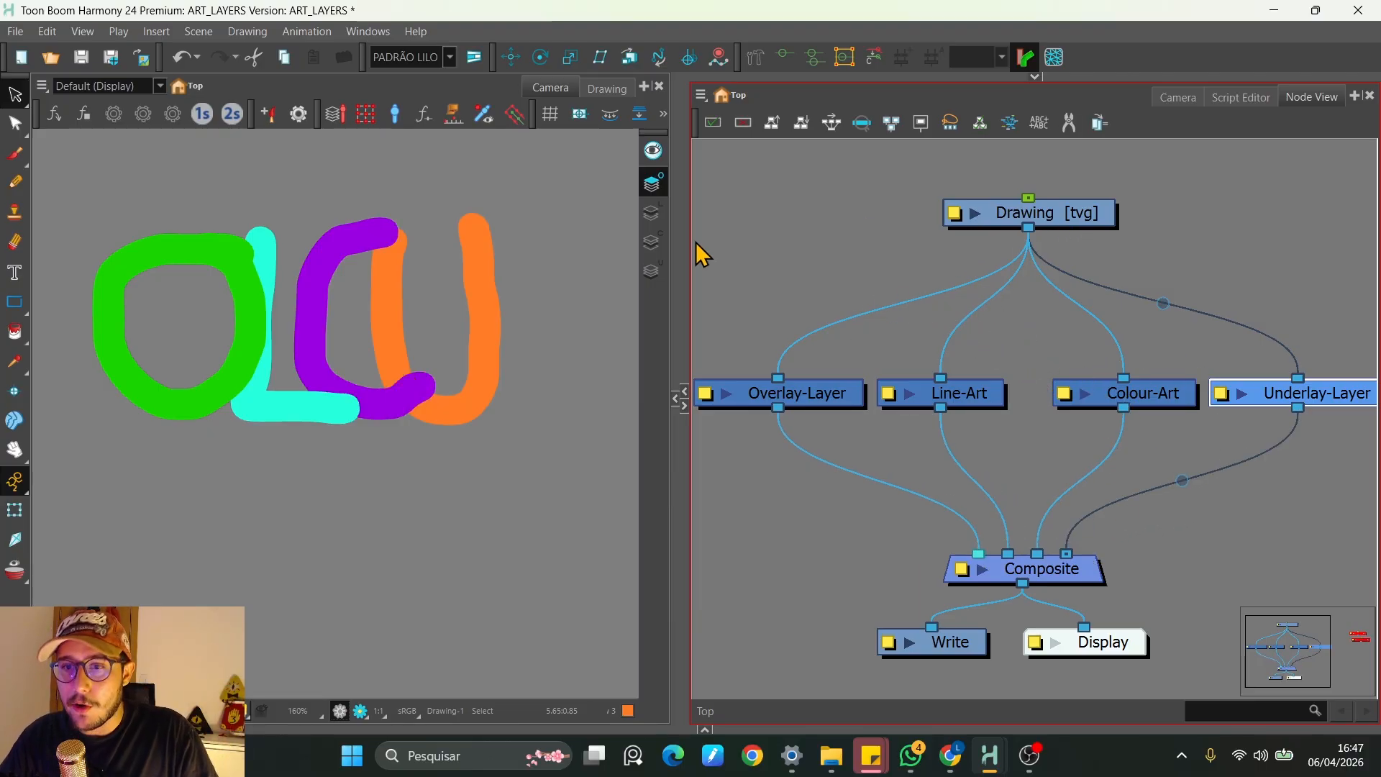
Sample the green of the letter O and fill the inside of the O with it using the Paint tool
left_click(15, 362)
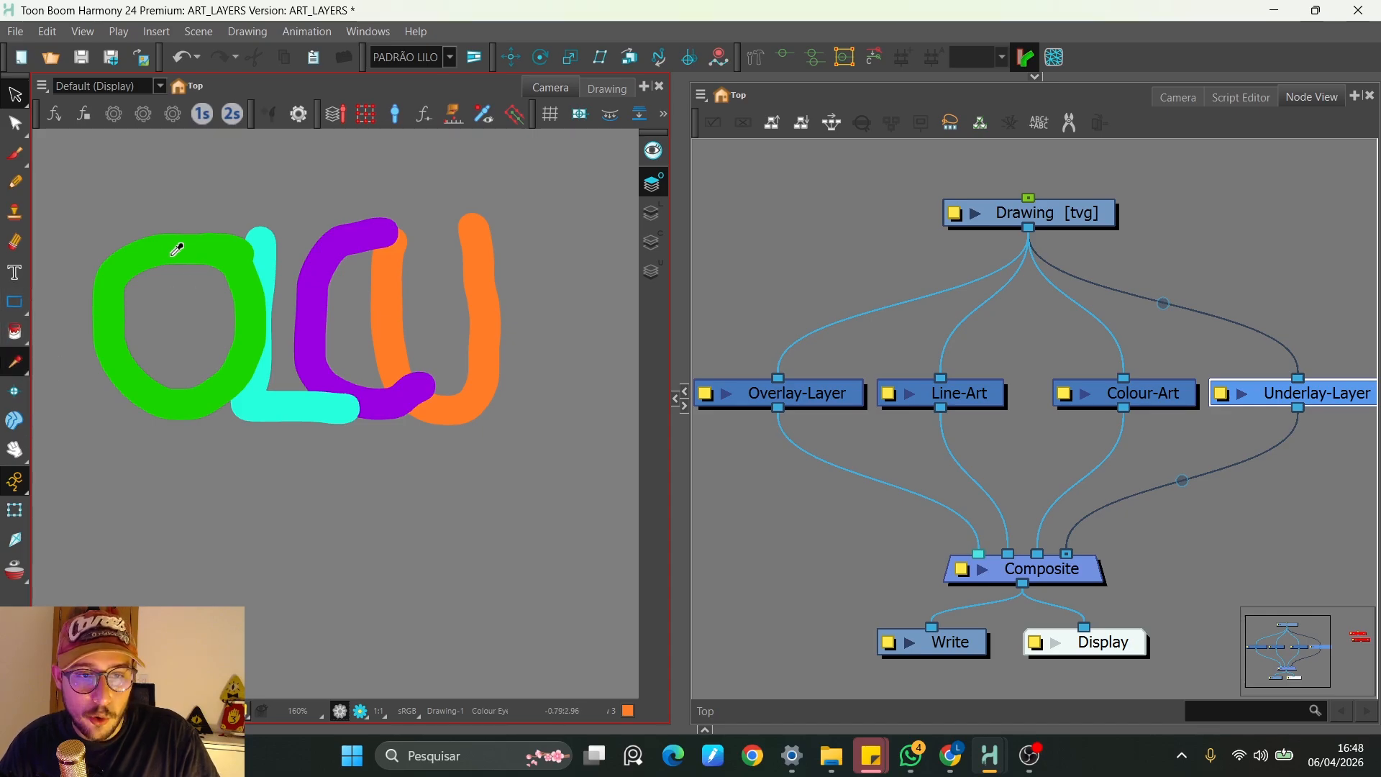
left_click(173, 249)
left_click(16, 332)
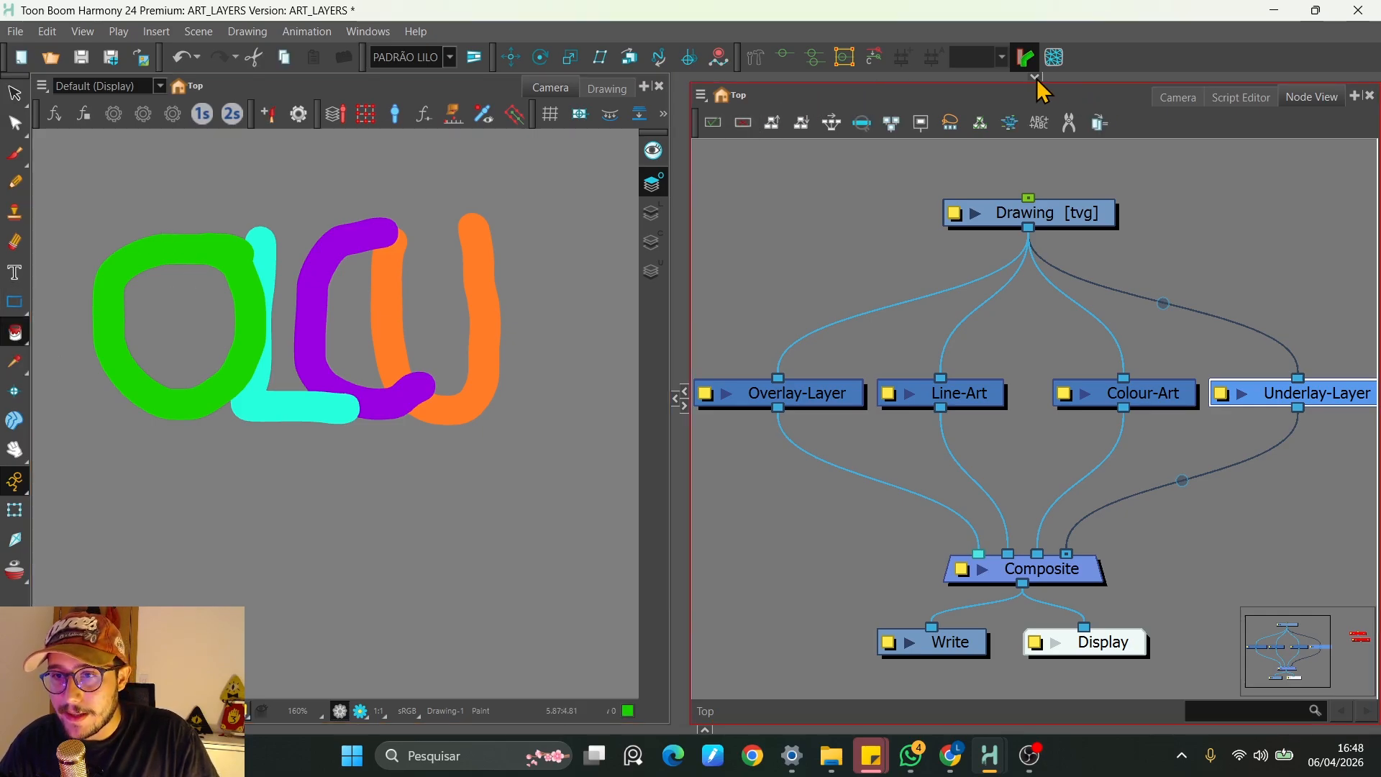
left_click(1034, 76)
key("alt+s")
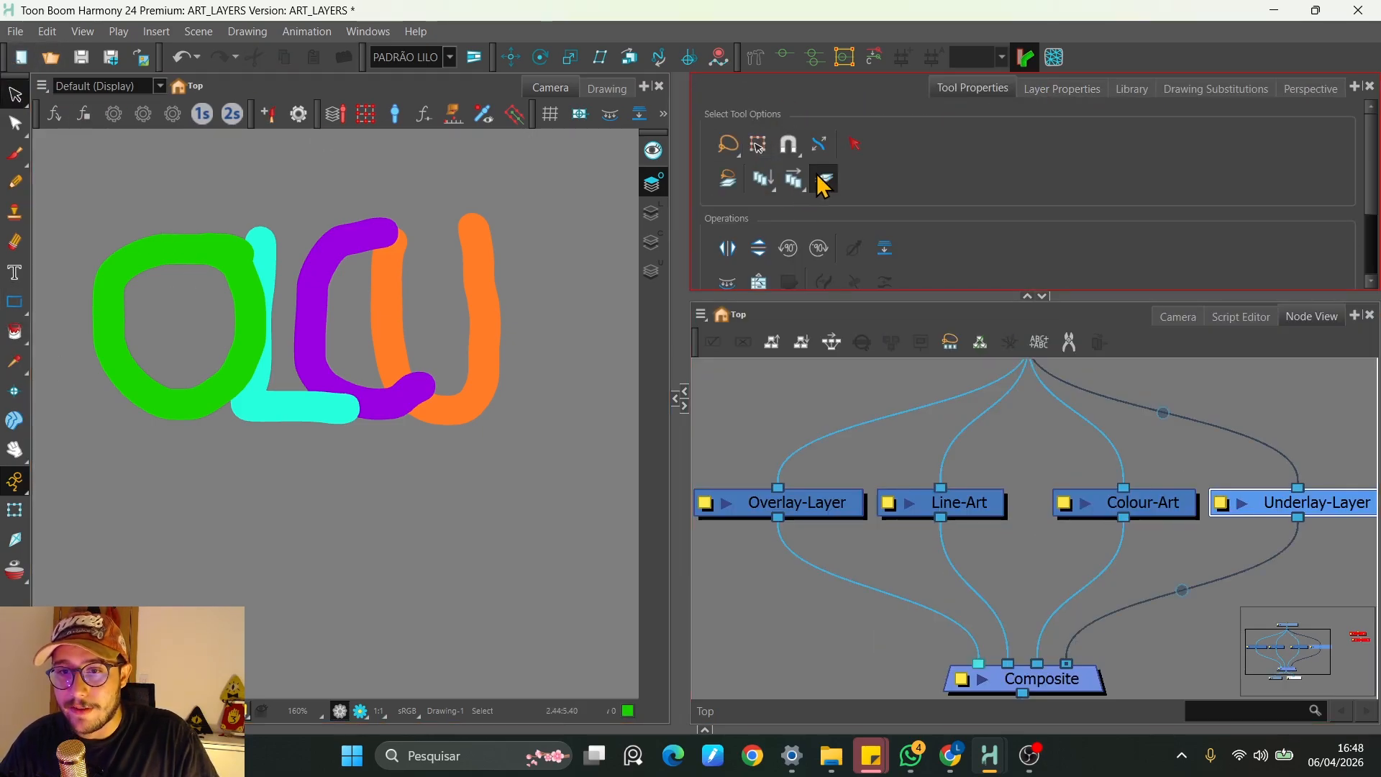
left_click(15, 333)
left_click(228, 333)
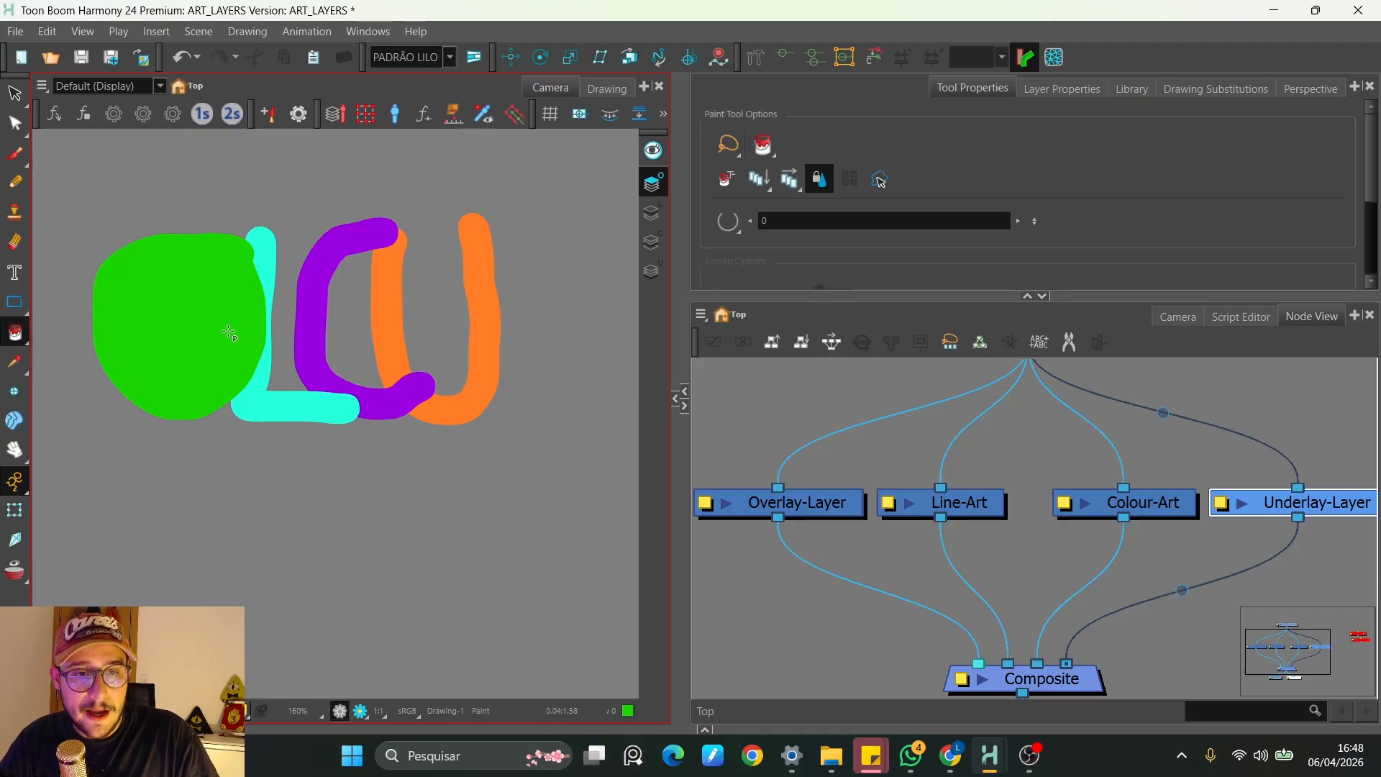
Add a Cutter node and place it between Overlay-Layer and Composite, with Overlay-Layer feeding its matte port
left_click(14, 510)
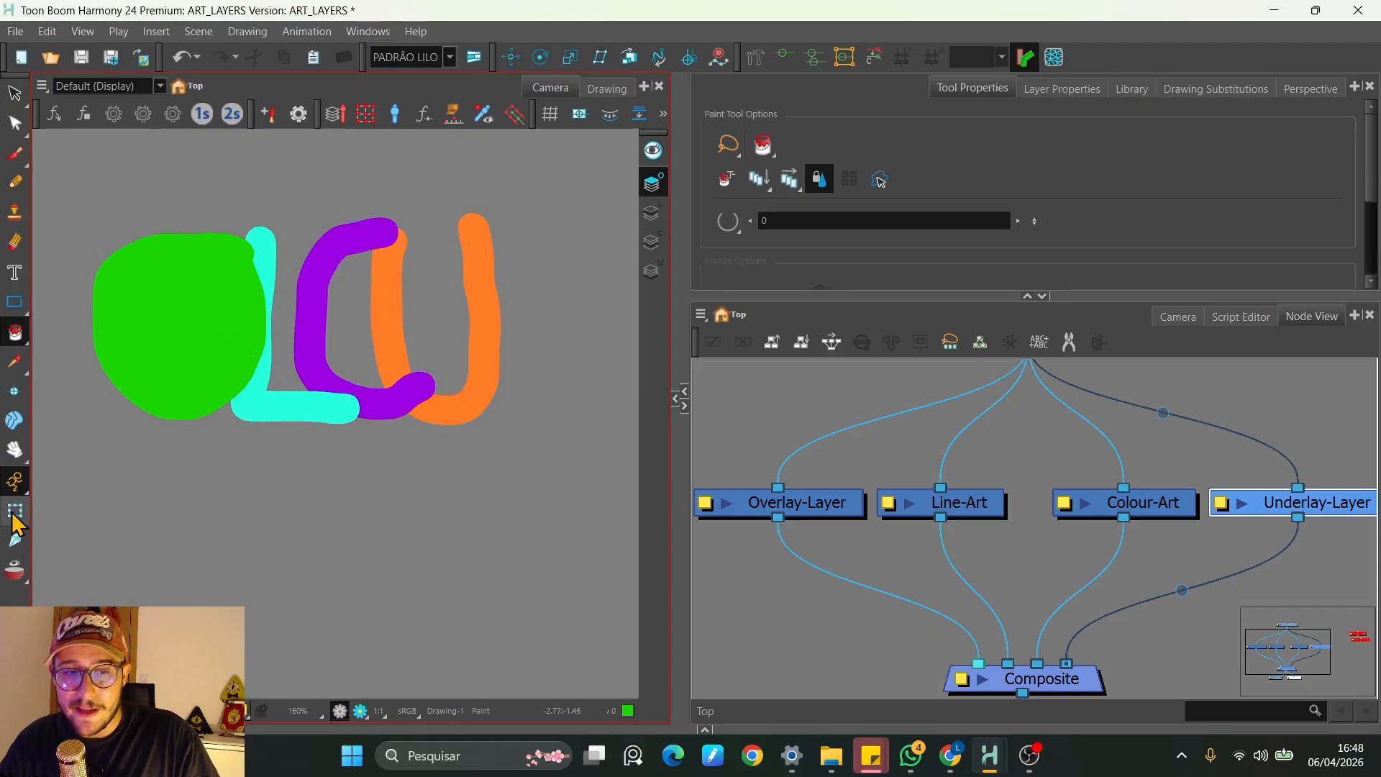
left_click(784, 499)
left_click(895, 566)
left_click_drag(897, 568, 883, 504)
scroll(880, 520, "down", 2)
scroll(879, 521, "down", 1)
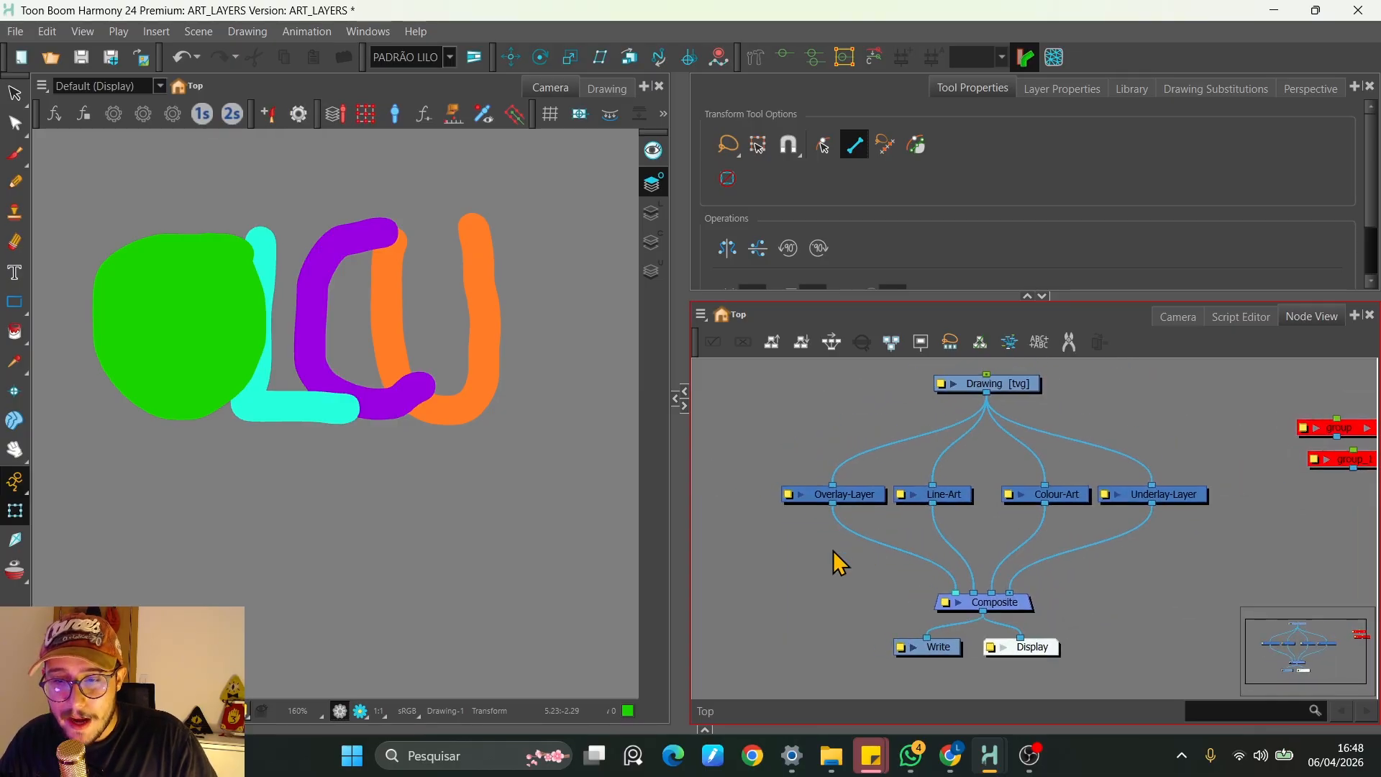
key("Tab")
type("cut")
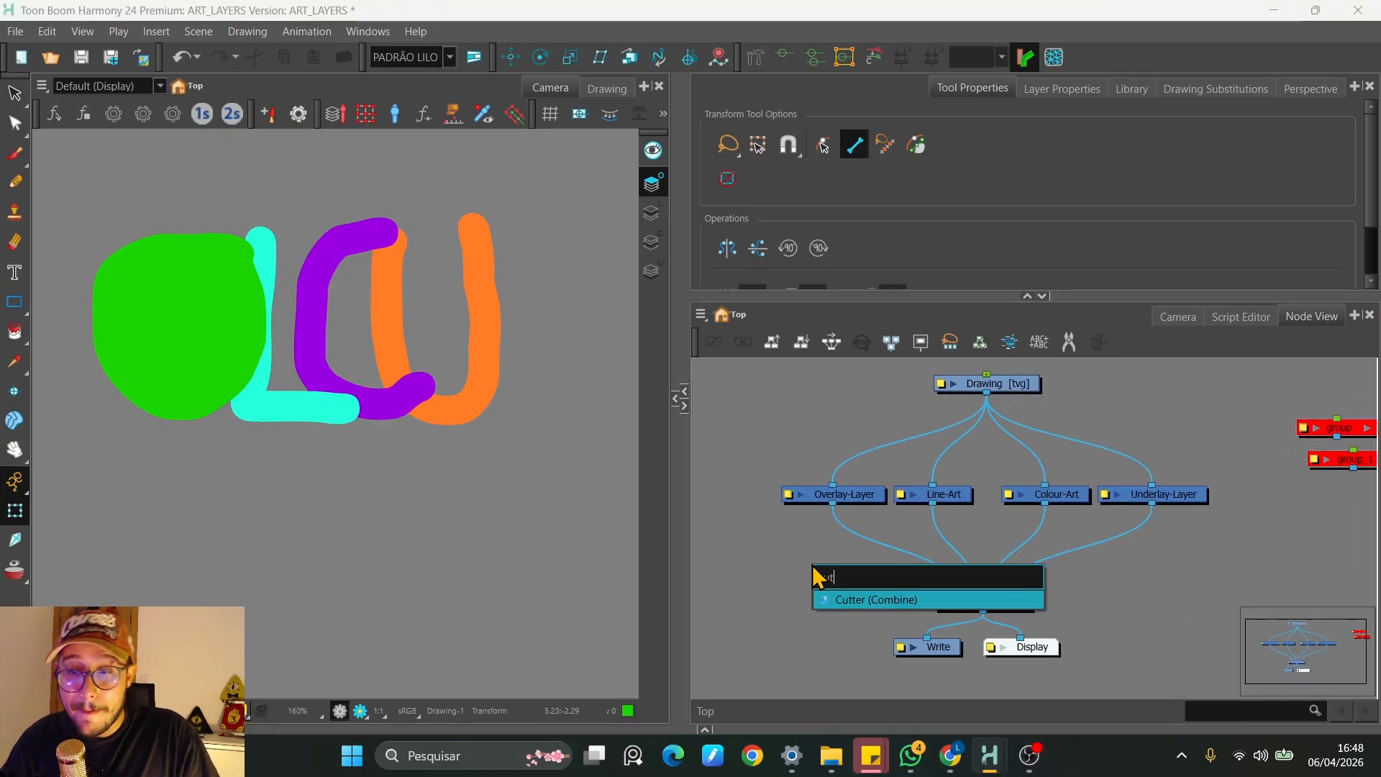
left_click(877, 598)
scroll(924, 530, "up", 3)
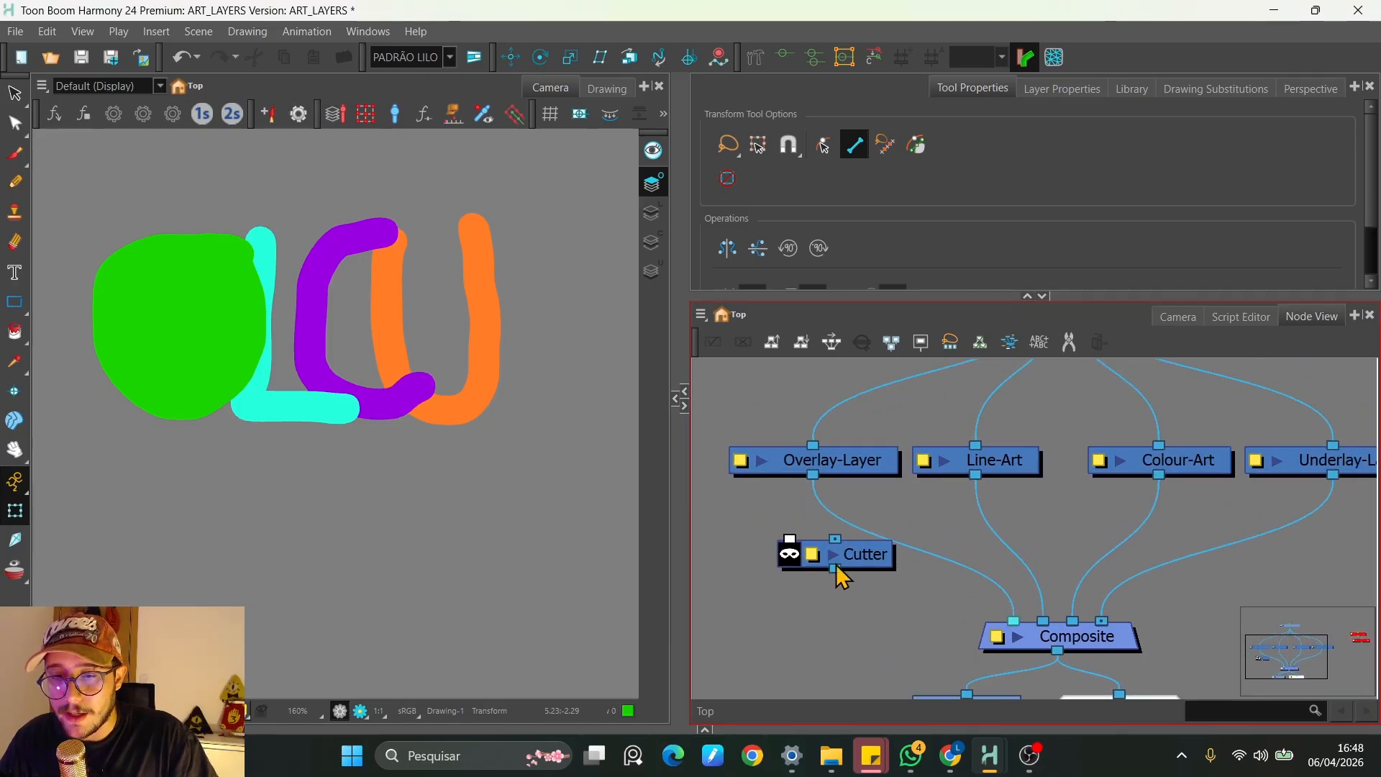
left_click(893, 542)
left_click_drag(893, 542, 1000, 560)
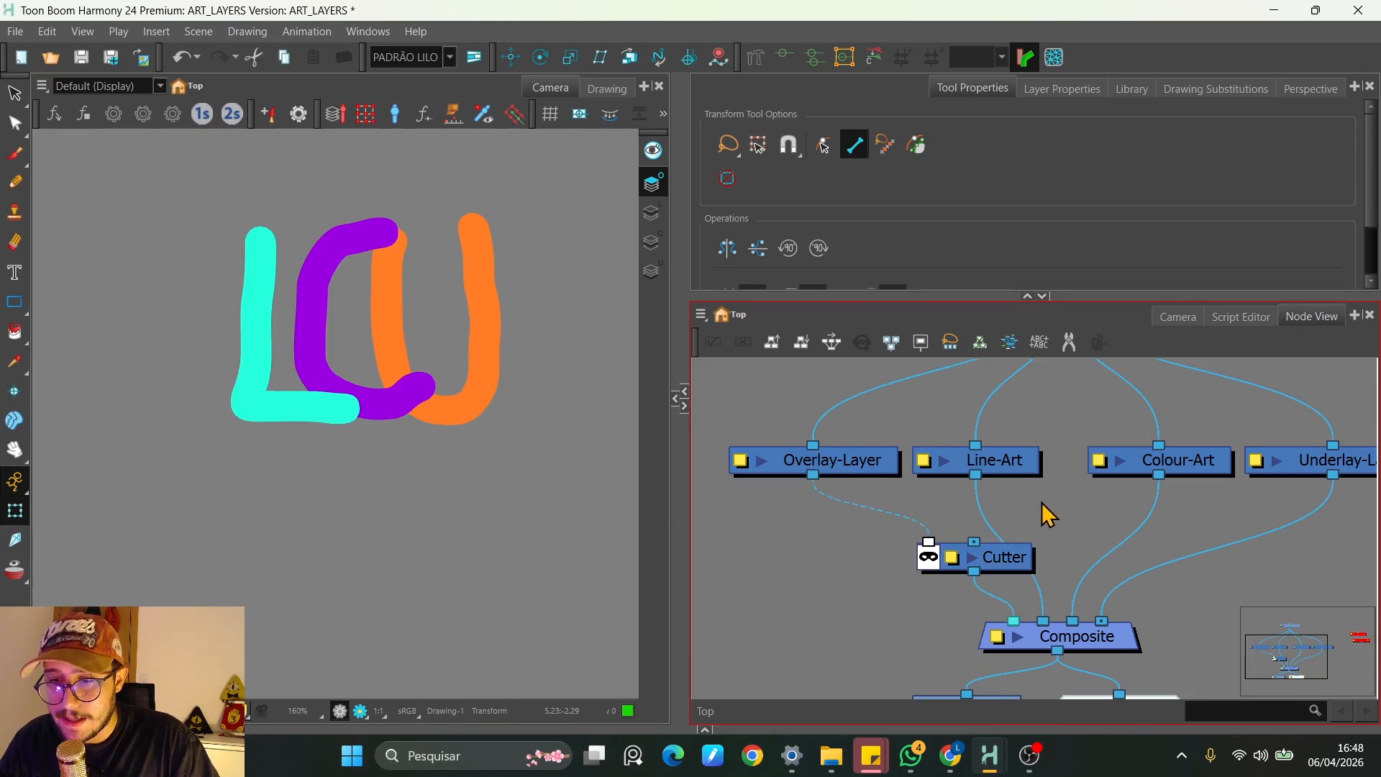
Move the Line-Art, Colour-Art and Underlay-Layer nodes up and add a second Composite node below them
left_click_drag(1023, 466, 1017, 423)
left_click_drag(1197, 464, 1196, 433)
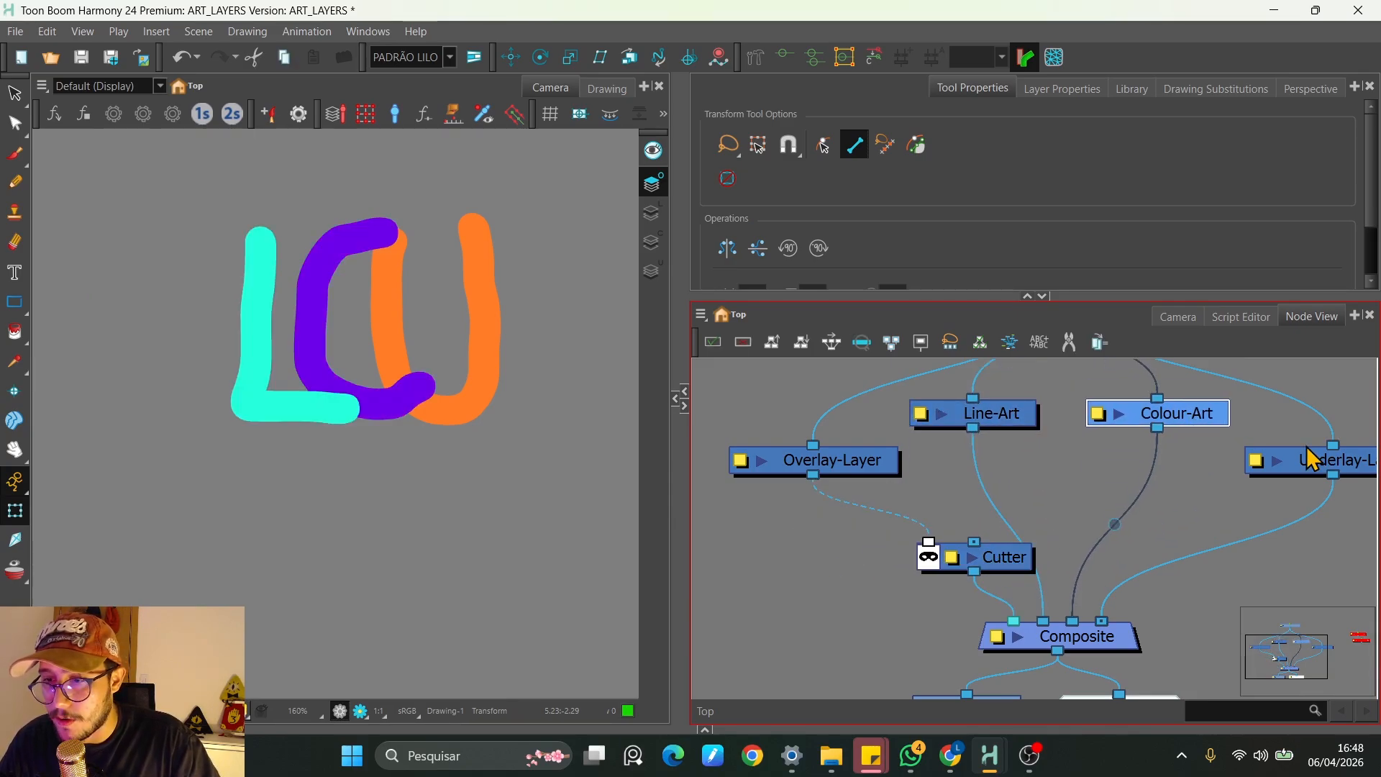
left_click_drag(1356, 462, 1358, 424)
left_click(1198, 492)
key("ctrl+h")
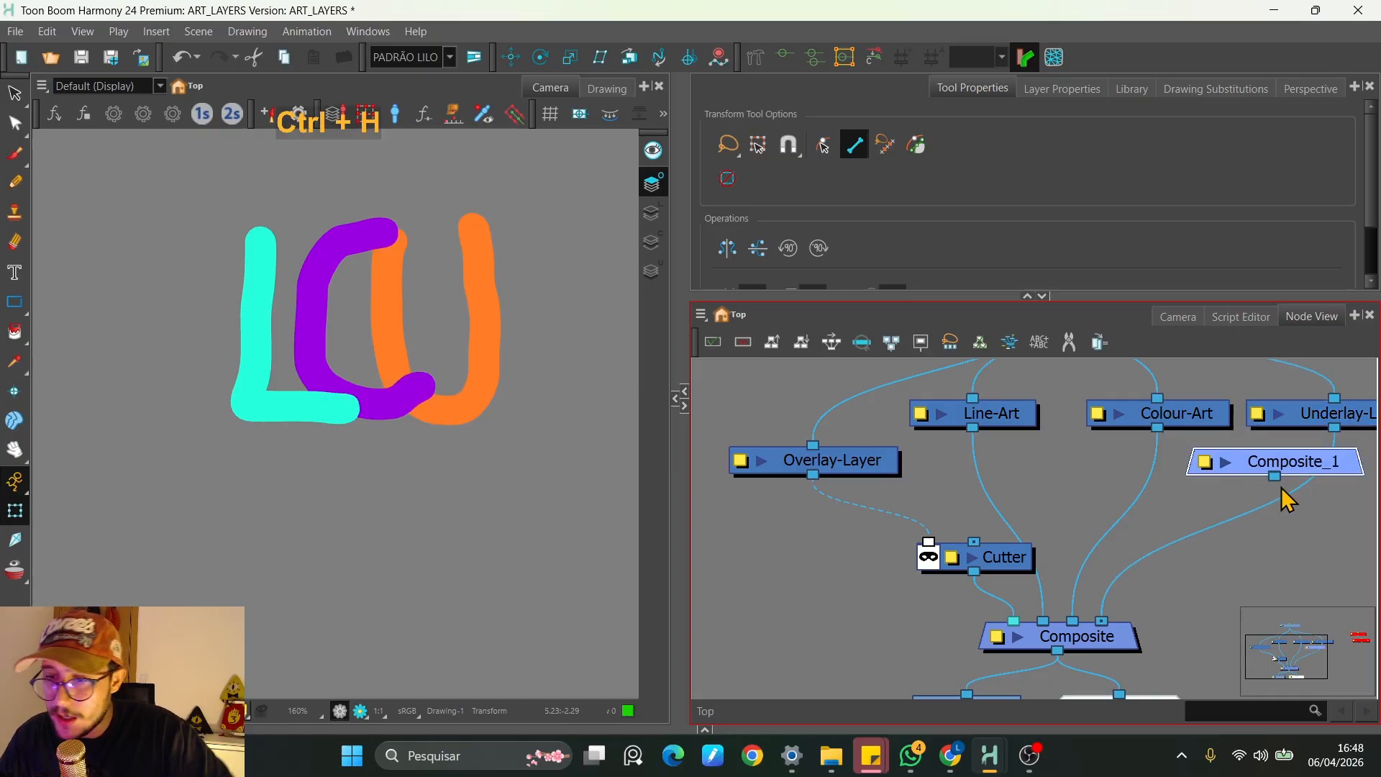
Place the new Composite node below Line-Art and Colour-Art, and wire Line-Art, Colour-Art and Underlay-Layer into it
left_click_drag(1277, 471, 1014, 476)
left_click_drag(1146, 488, 1024, 465)
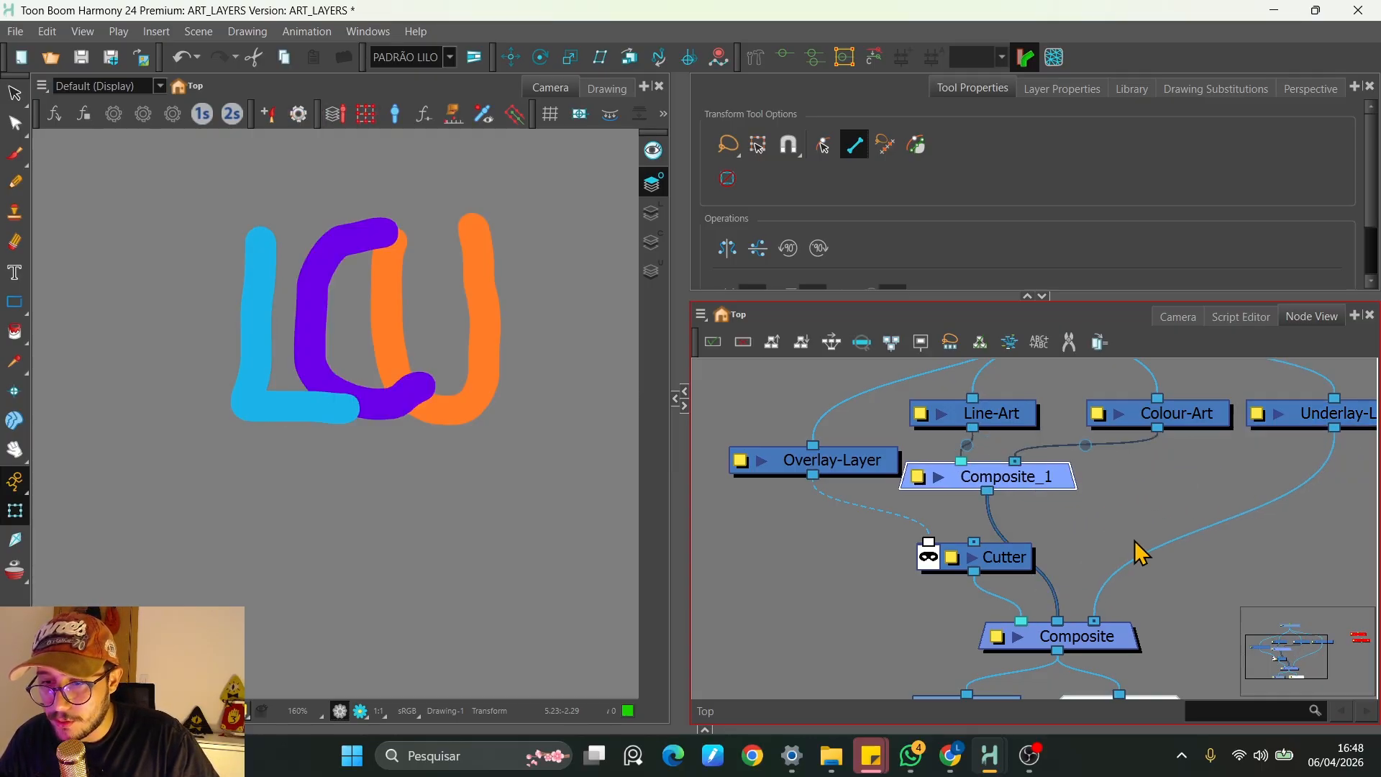
mouse_move(1093, 623)
left_mouse_down()
mouse_move(1054, 481)
mouse_move(1150, 508)
mouse_move(968, 540)
mouse_move(1051, 574)
mouse_move(1074, 565)
left_mouse_up()
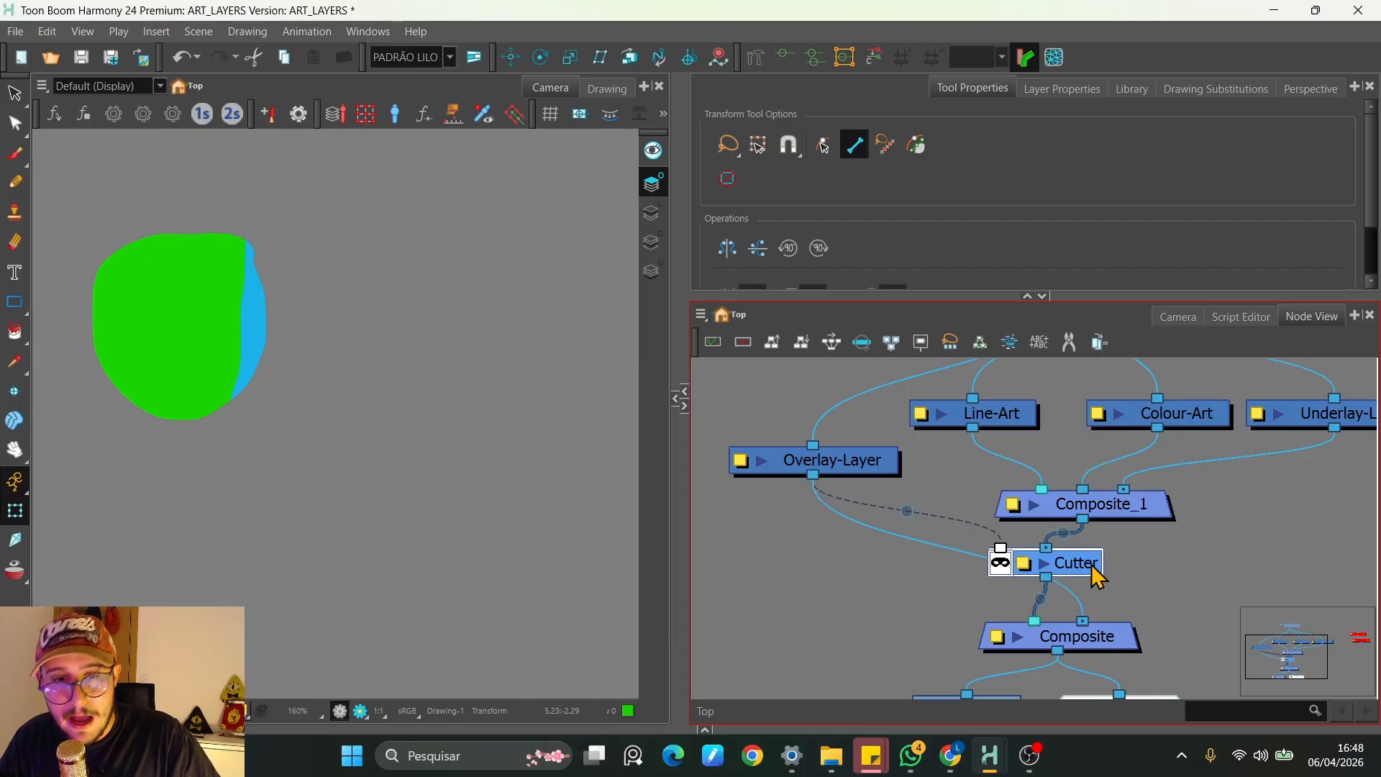
Move the cyan L on the Line Art layer with the Select tool so it overlaps the green circle's lower-left part
scroll(910, 469, "down", 2)
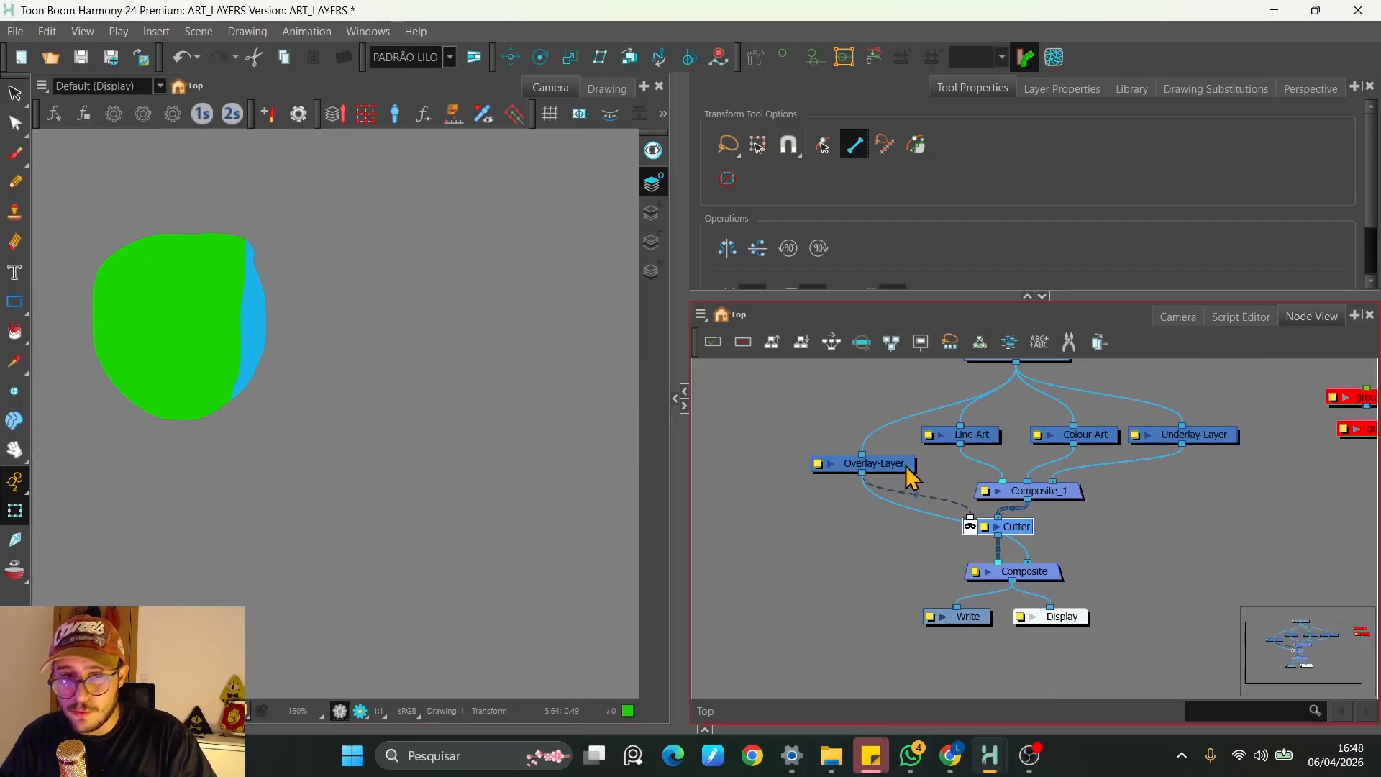
key("alt+s")
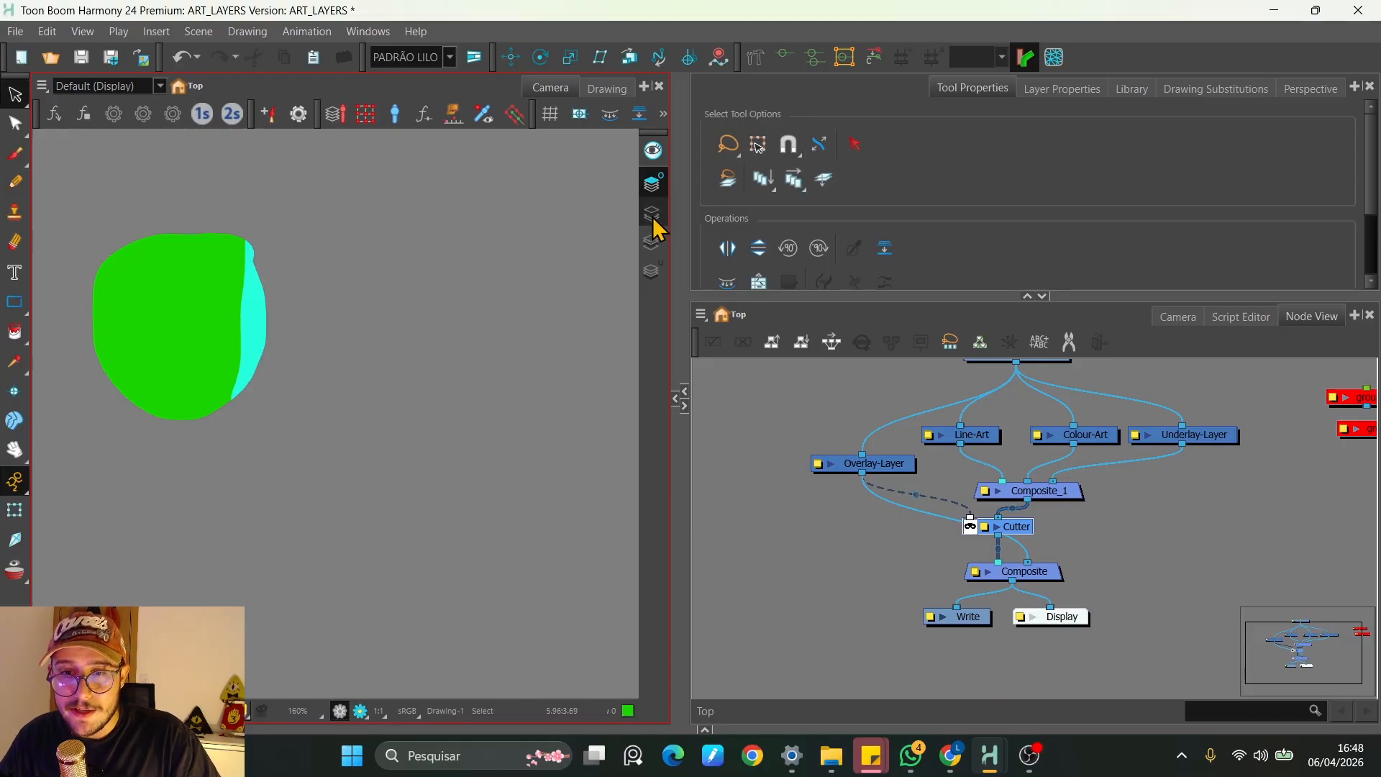
left_click(261, 340)
mouse_move(259, 325)
left_mouse_down()
mouse_move(194, 324)
mouse_move(145, 274)
mouse_move(123, 277)
mouse_move(120, 306)
left_mouse_up()
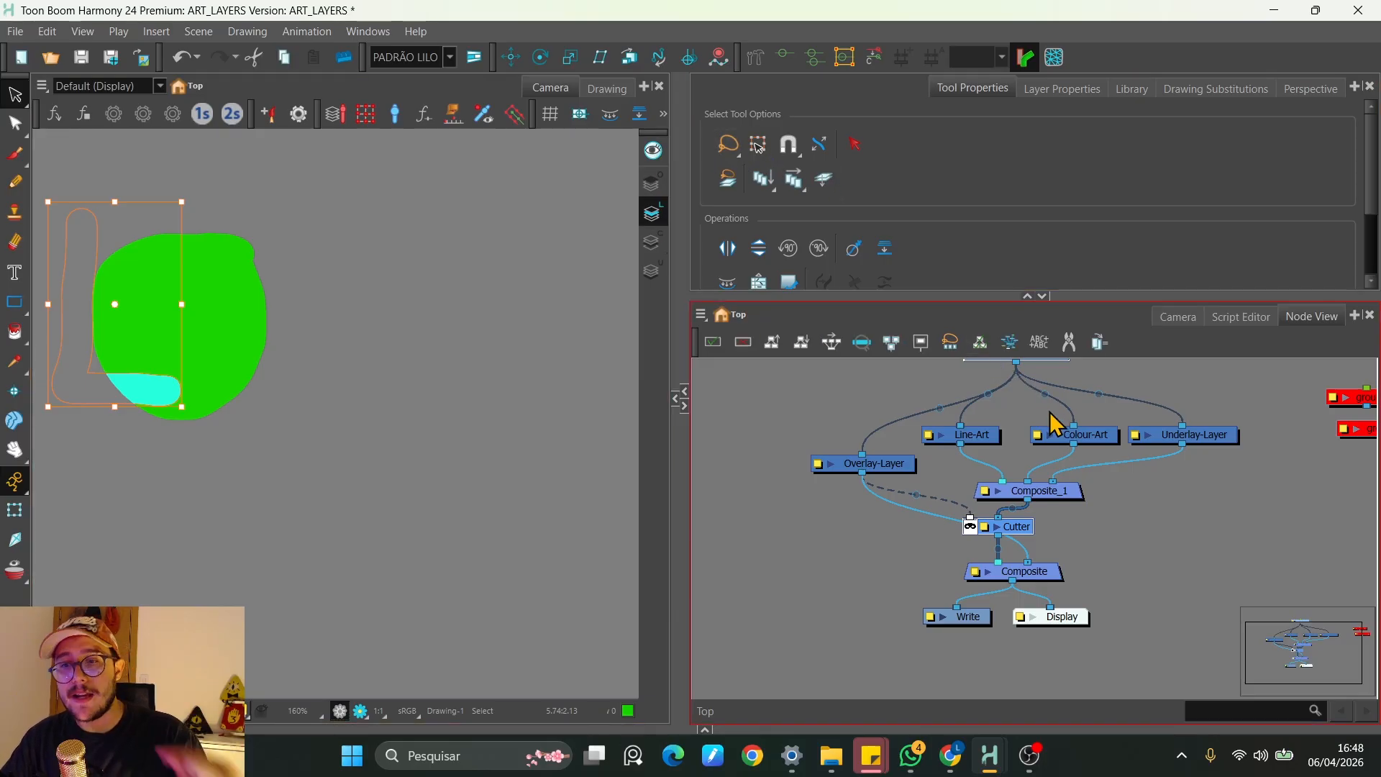
Show the Drawing node's drawing substitutions and align the Overlay-Layer node with the other three art-layer nodes
key("space")
left_click_drag(1041, 376, 1057, 497)
scroll(1057, 497, "up", 4)
left_click(1059, 495)
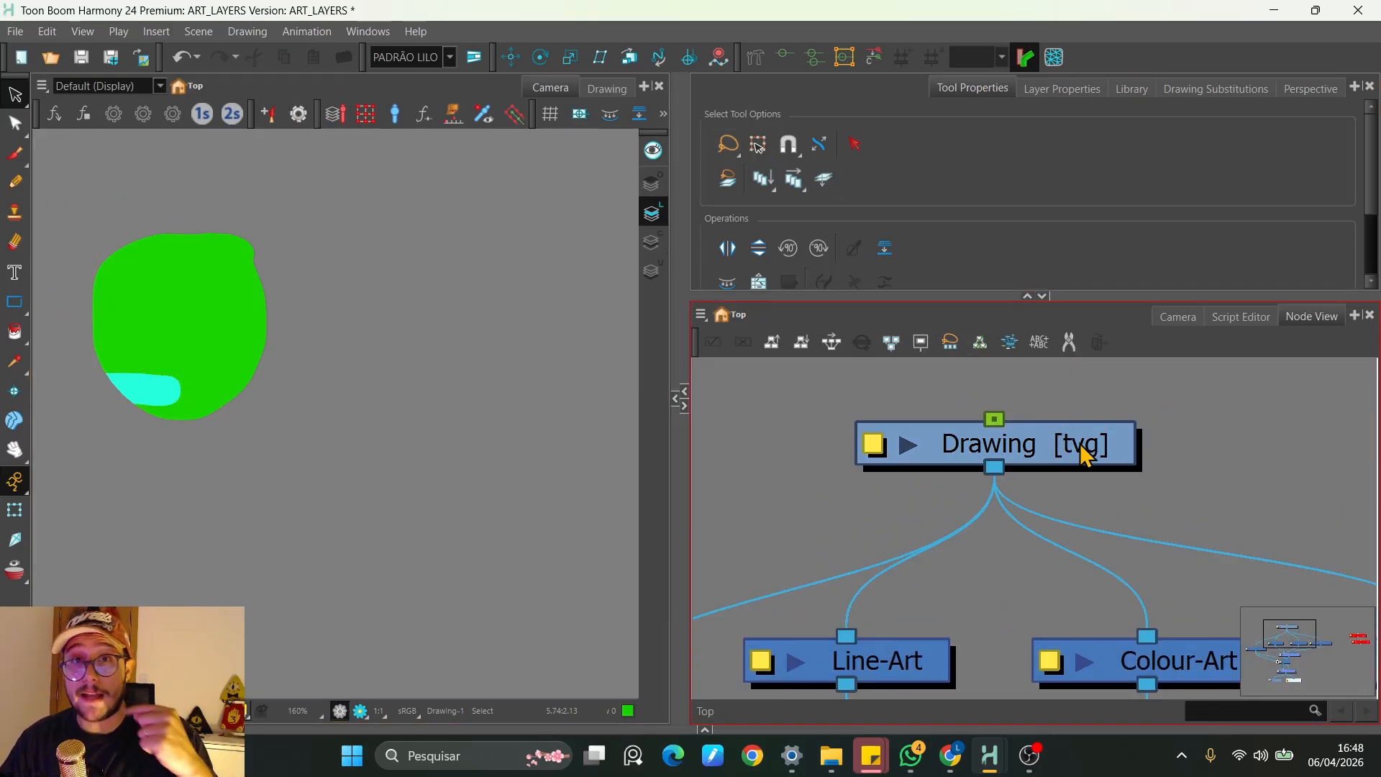
left_click(1083, 450)
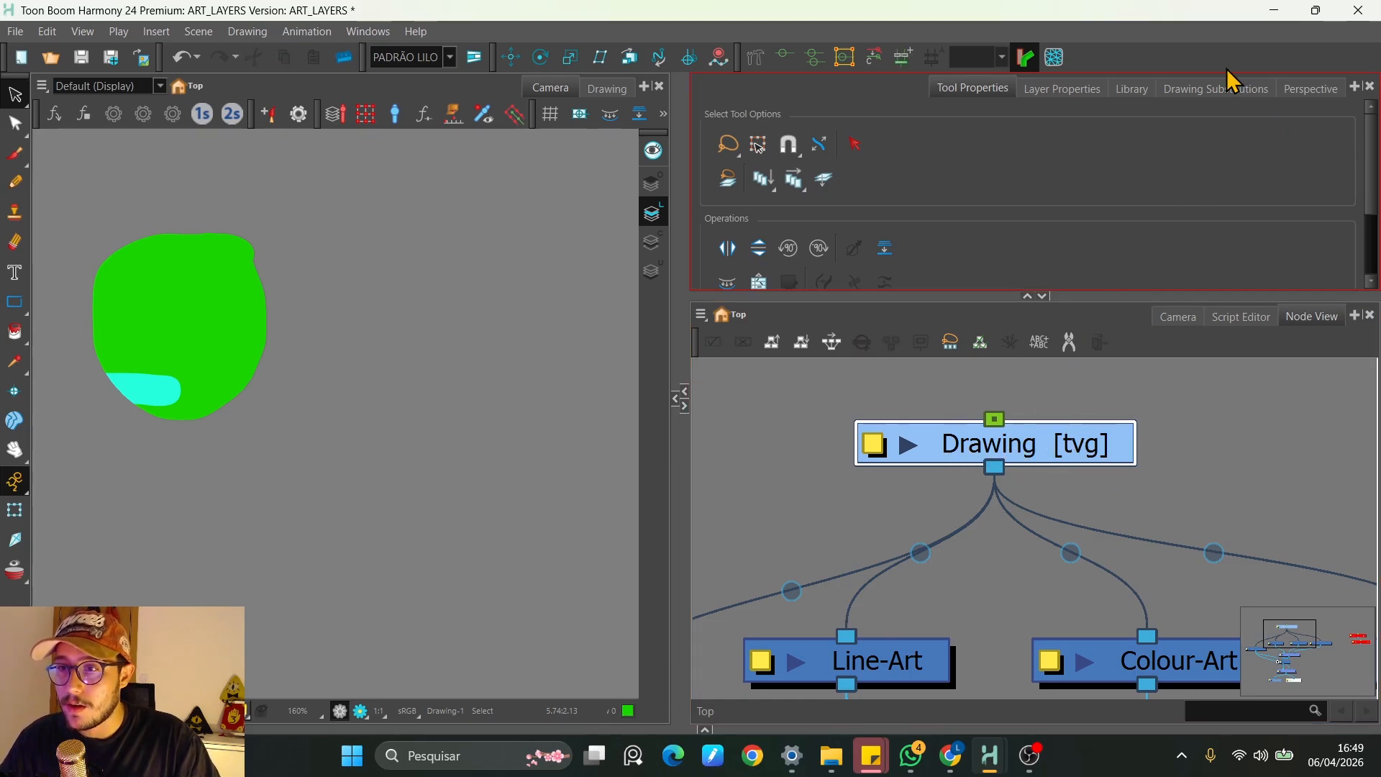
left_click(1216, 88)
scroll(910, 461, "down", 5)
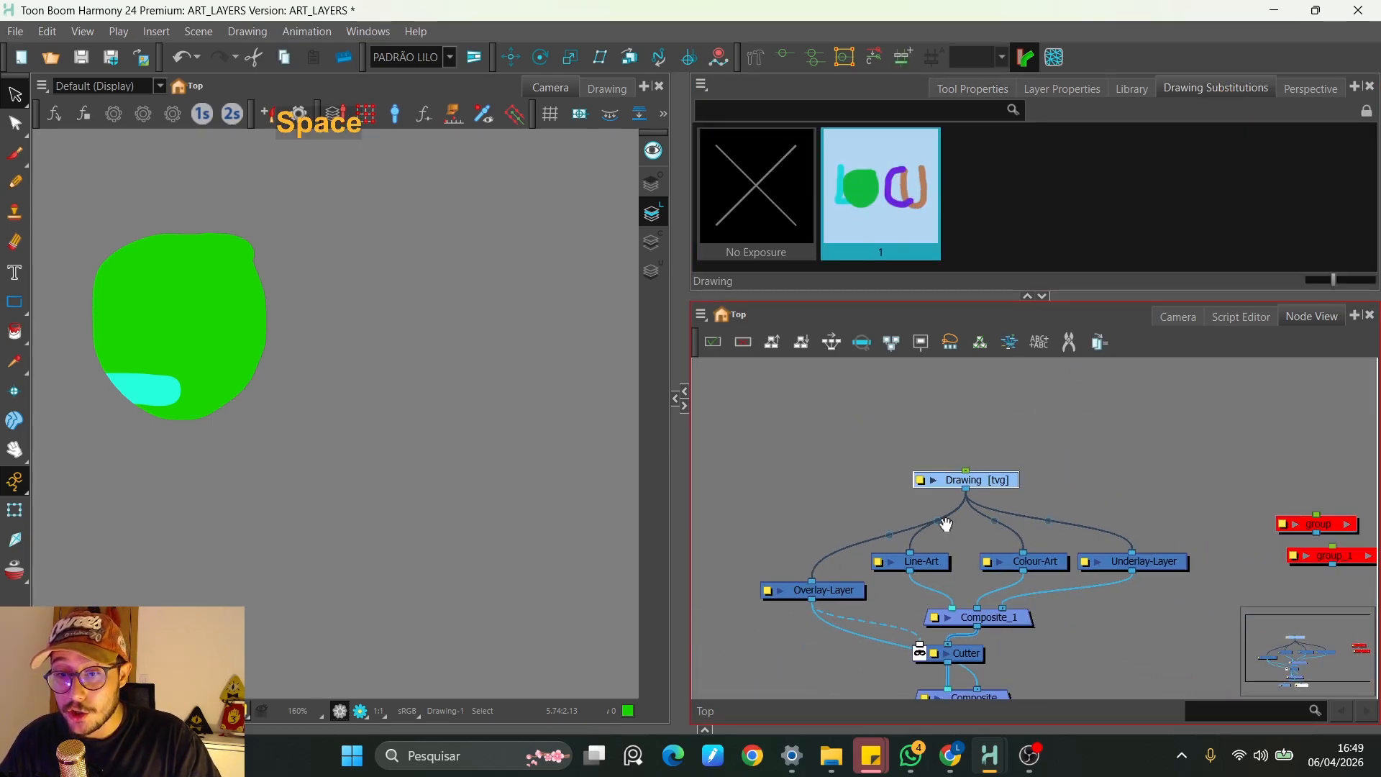
left_click_drag(843, 523, 836, 496)
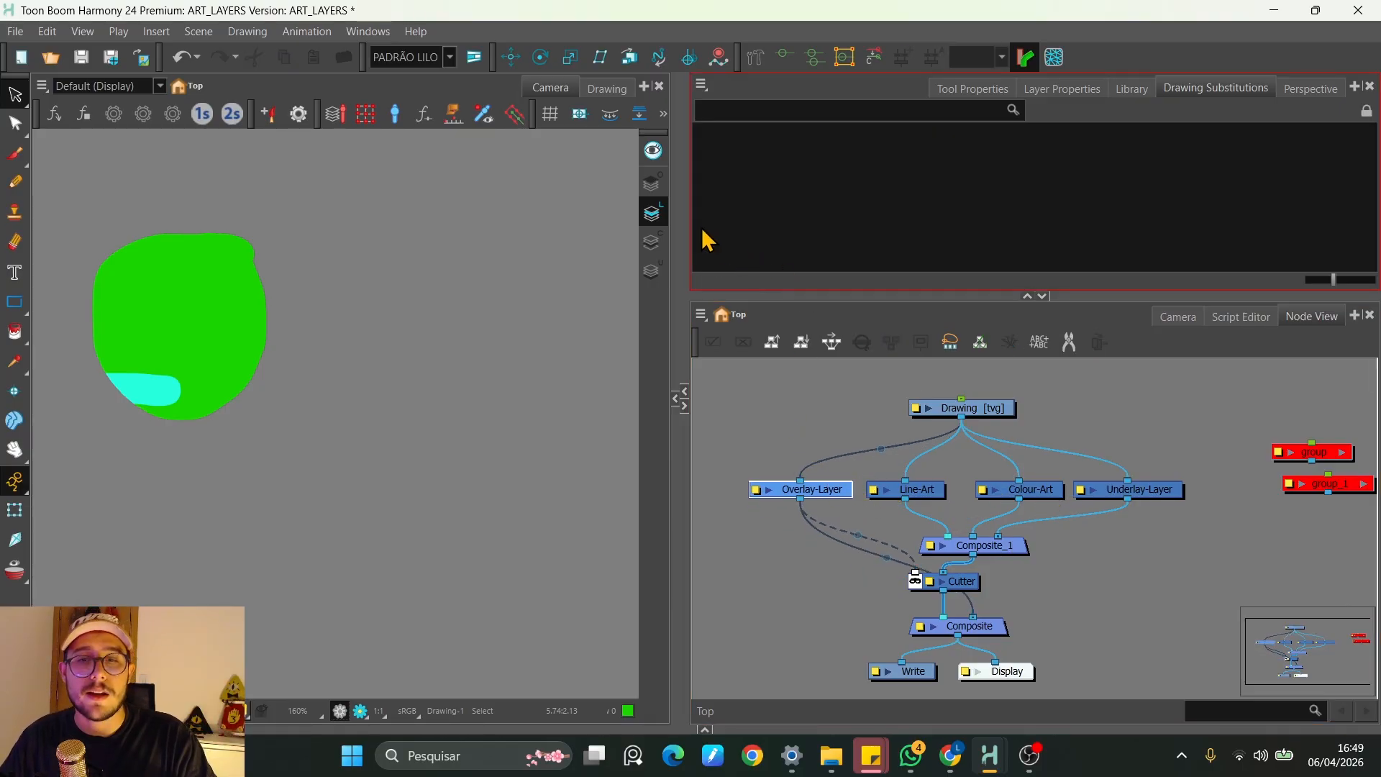
Move the purple C on Colour Art and the orange U on Underlay Art so both overlap the green circle
left_click(320, 352)
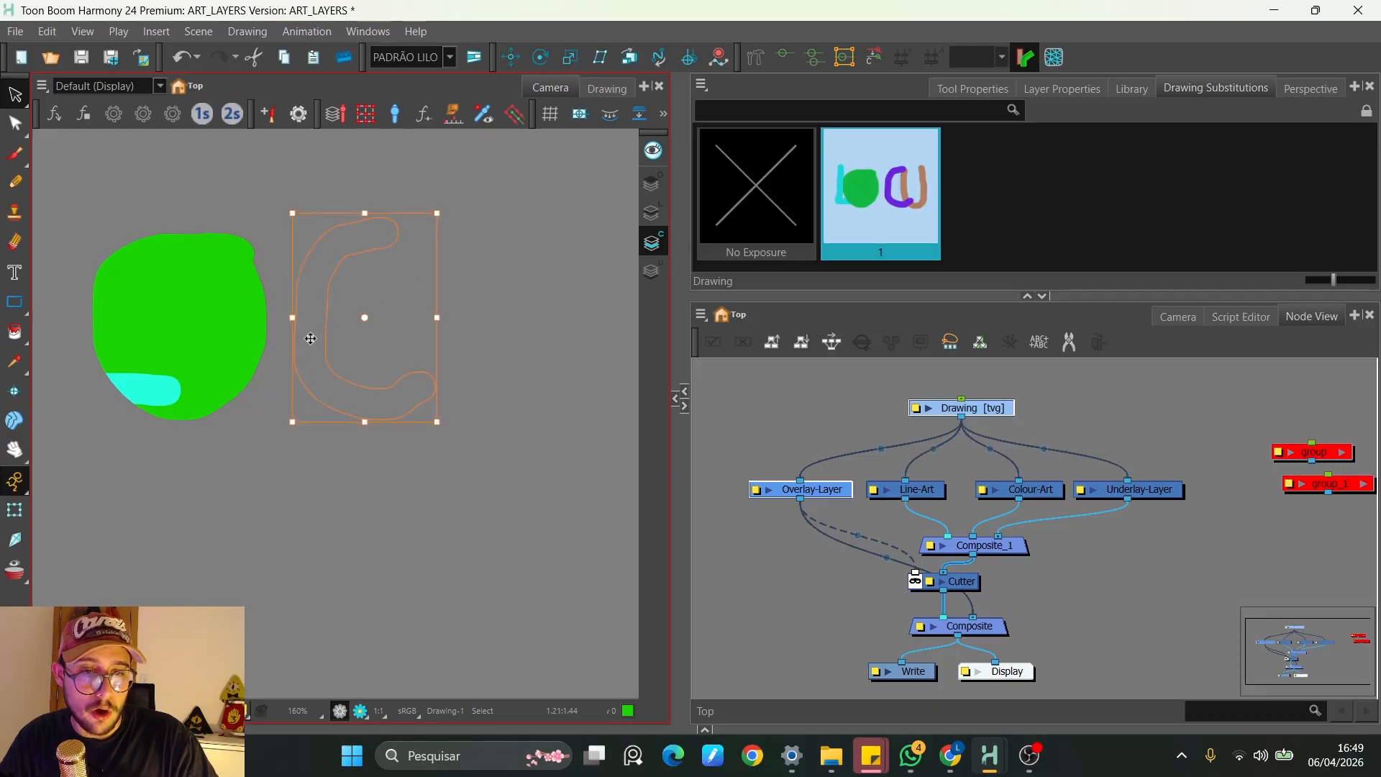
left_click_drag(341, 336, 256, 327)
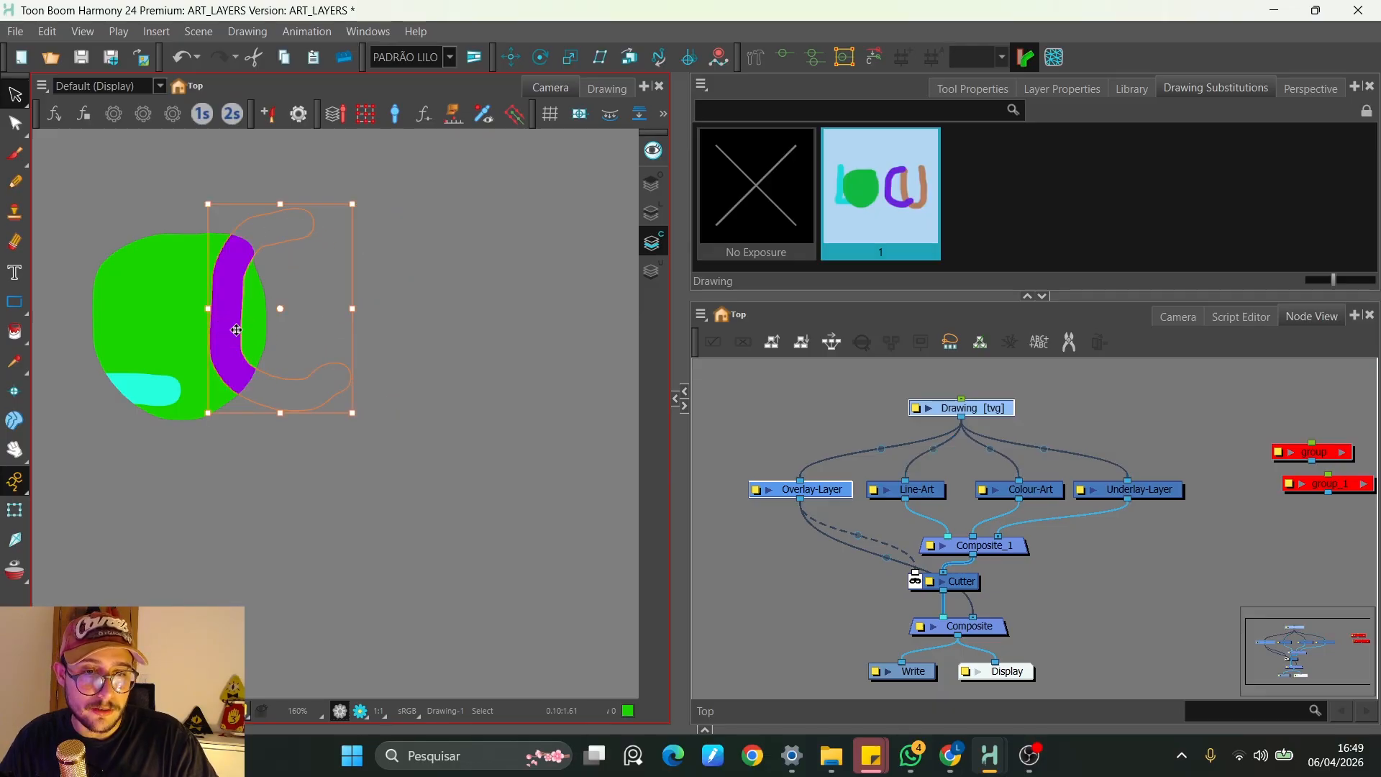
left_click(651, 273)
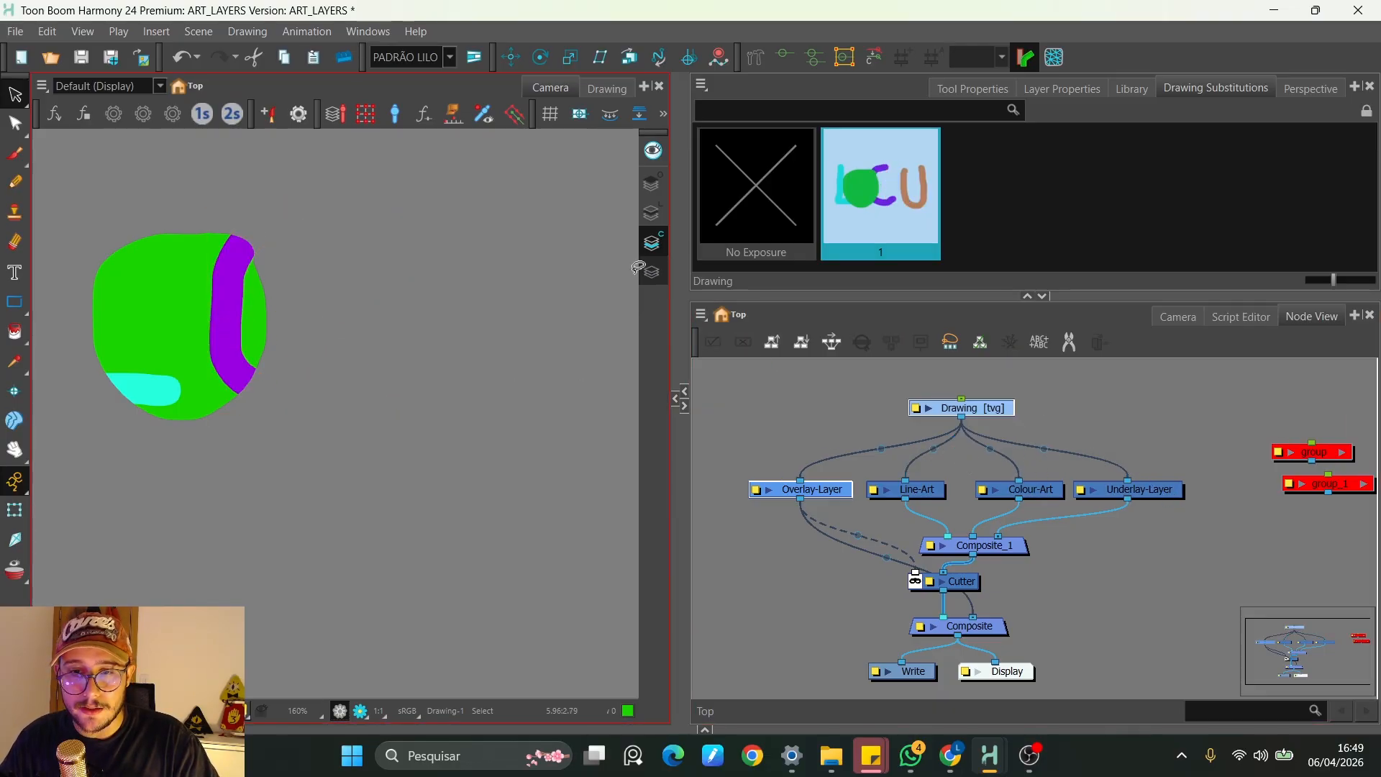
left_click(385, 277)
left_click_drag(478, 356, 145, 278)
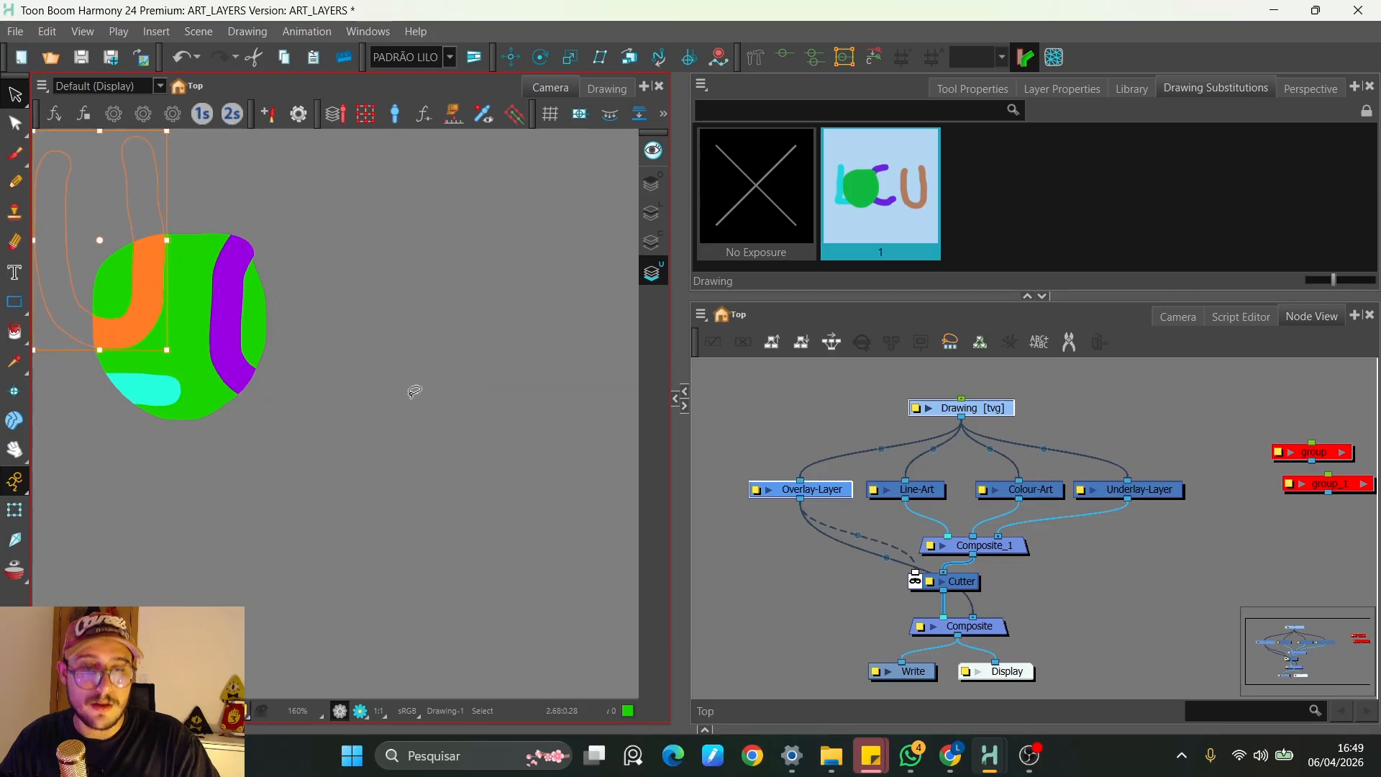
Disable the Drawing, art-layer, Composite_1 and Cutter nodes, enable the group node and bring its two mouths into view
left_click(846, 488)
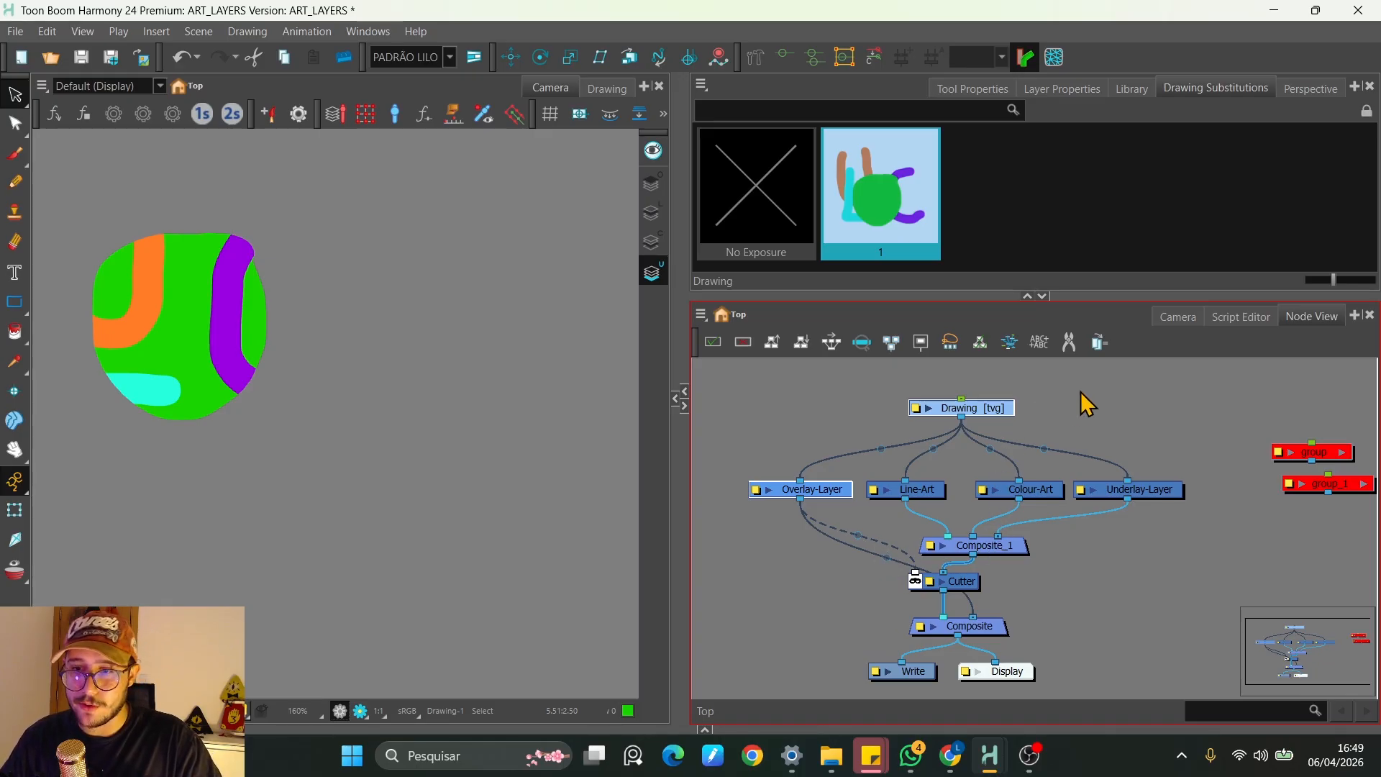
mouse_move(1086, 404)
left_mouse_down()
mouse_move(848, 586)
mouse_move(796, 595)
left_mouse_up()
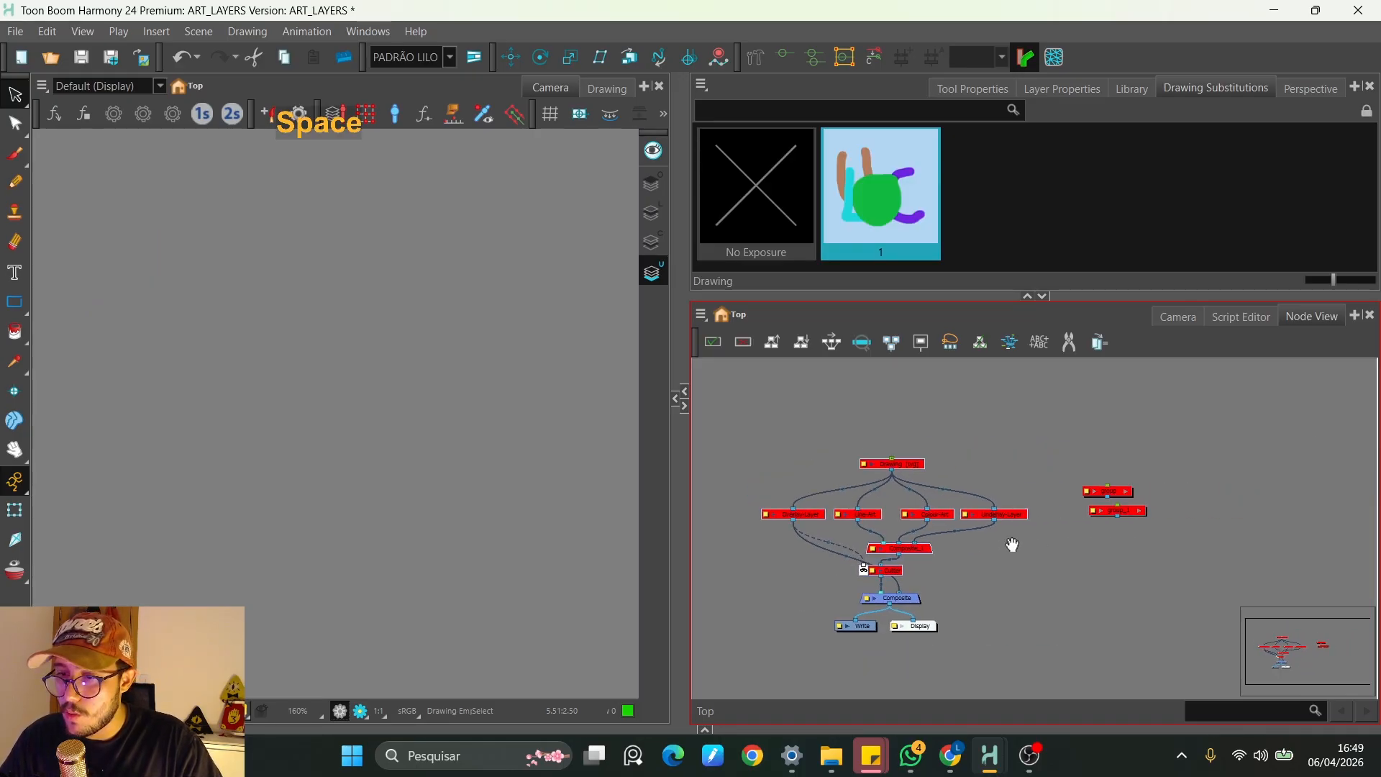
left_click(478, 393)
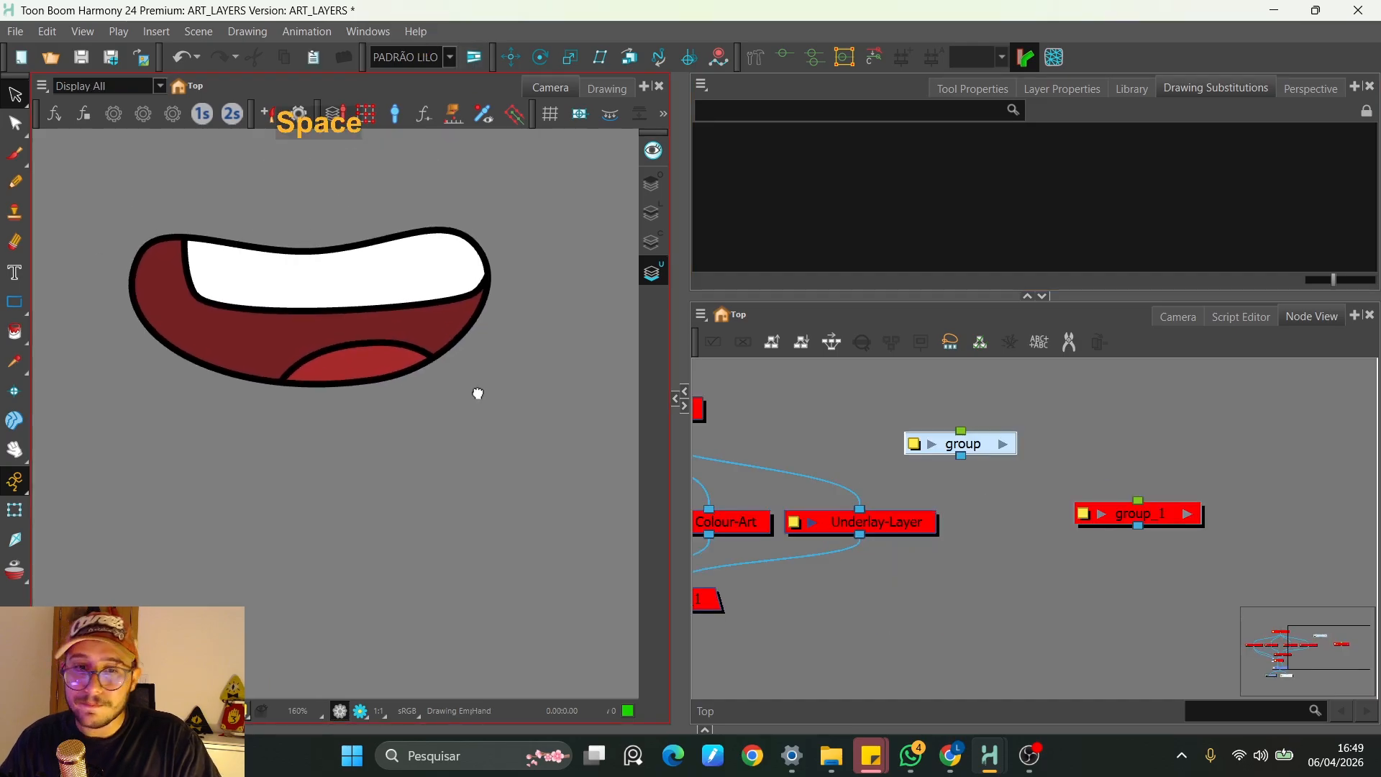
scroll(483, 393, "down", 5)
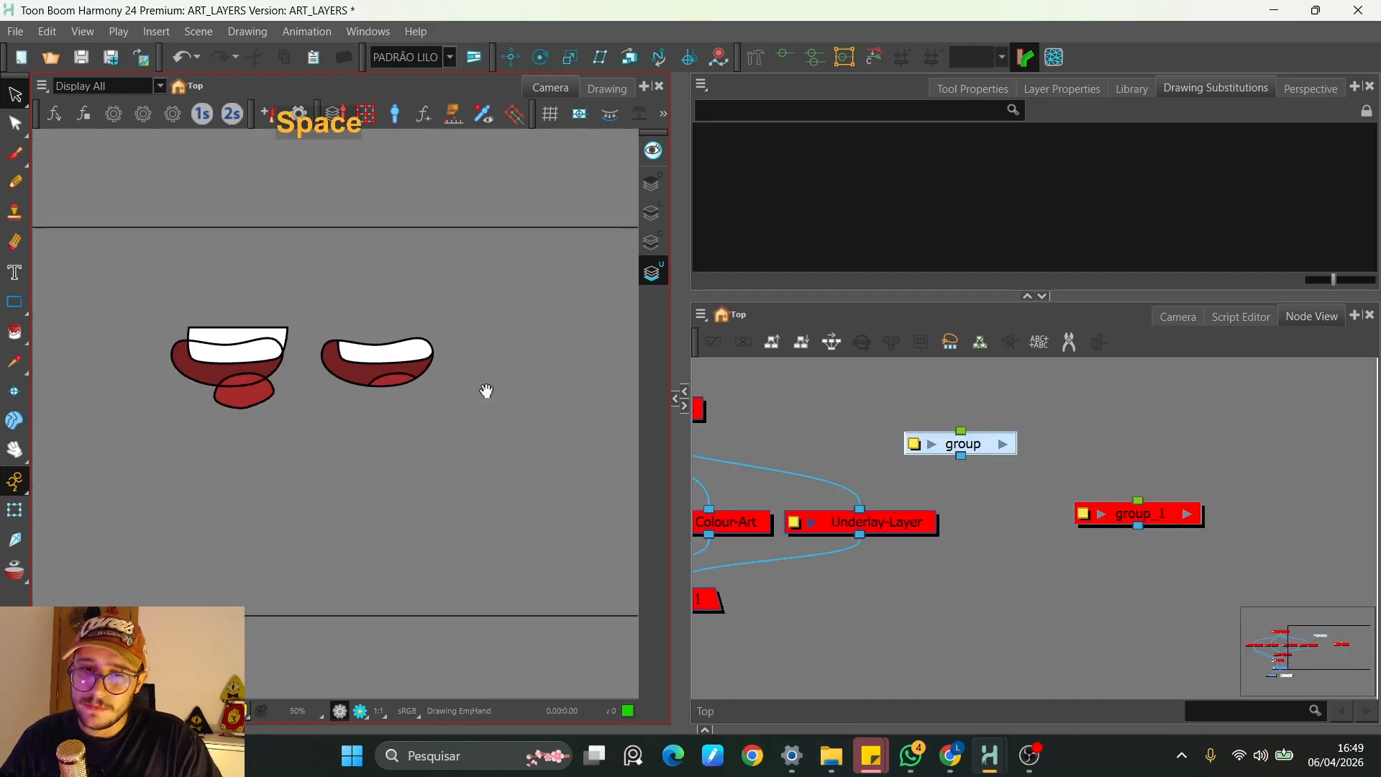
left_click_drag(364, 387, 435, 388)
scroll(433, 387, "up", 2)
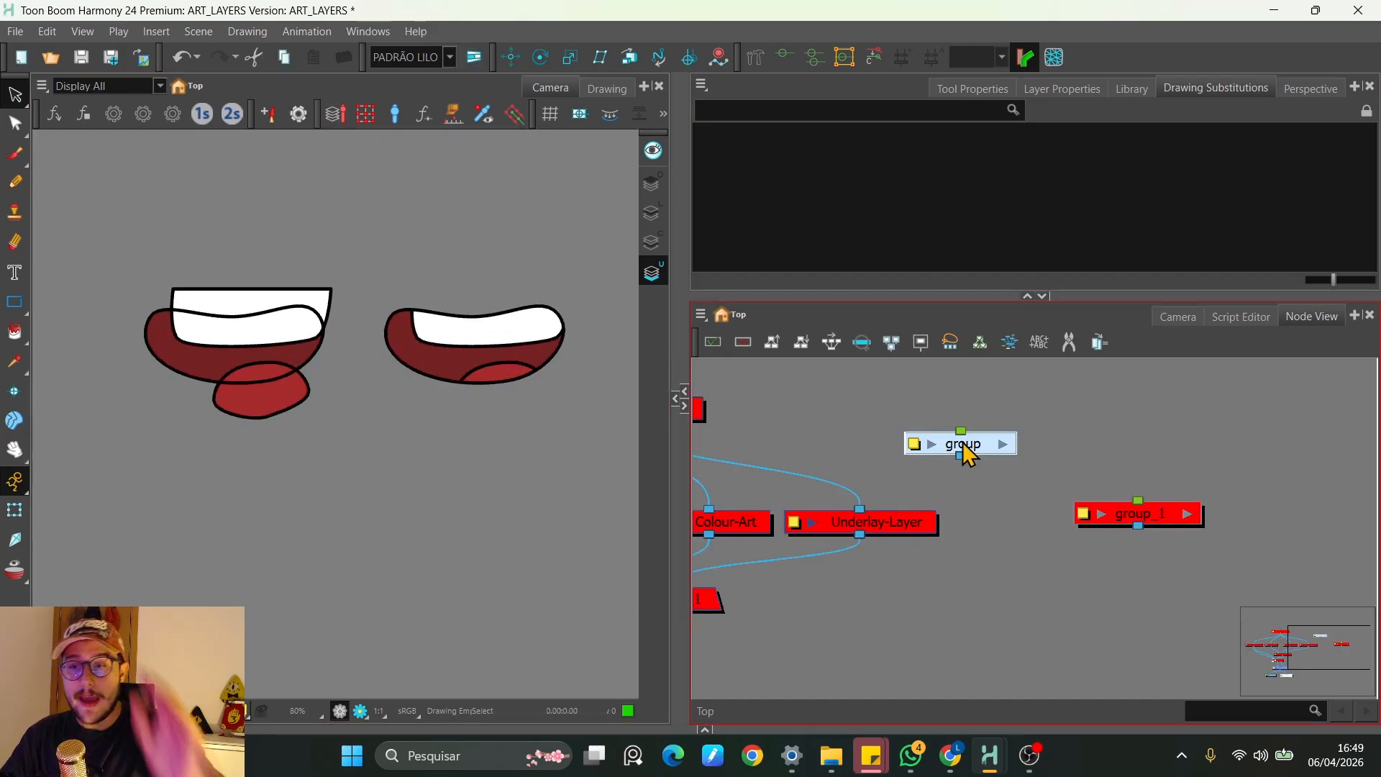
Enter the group node and select the BOCA drawing with the Transform tool
left_click(964, 443)
left_click(1002, 444)
scroll(934, 487, "up", 5)
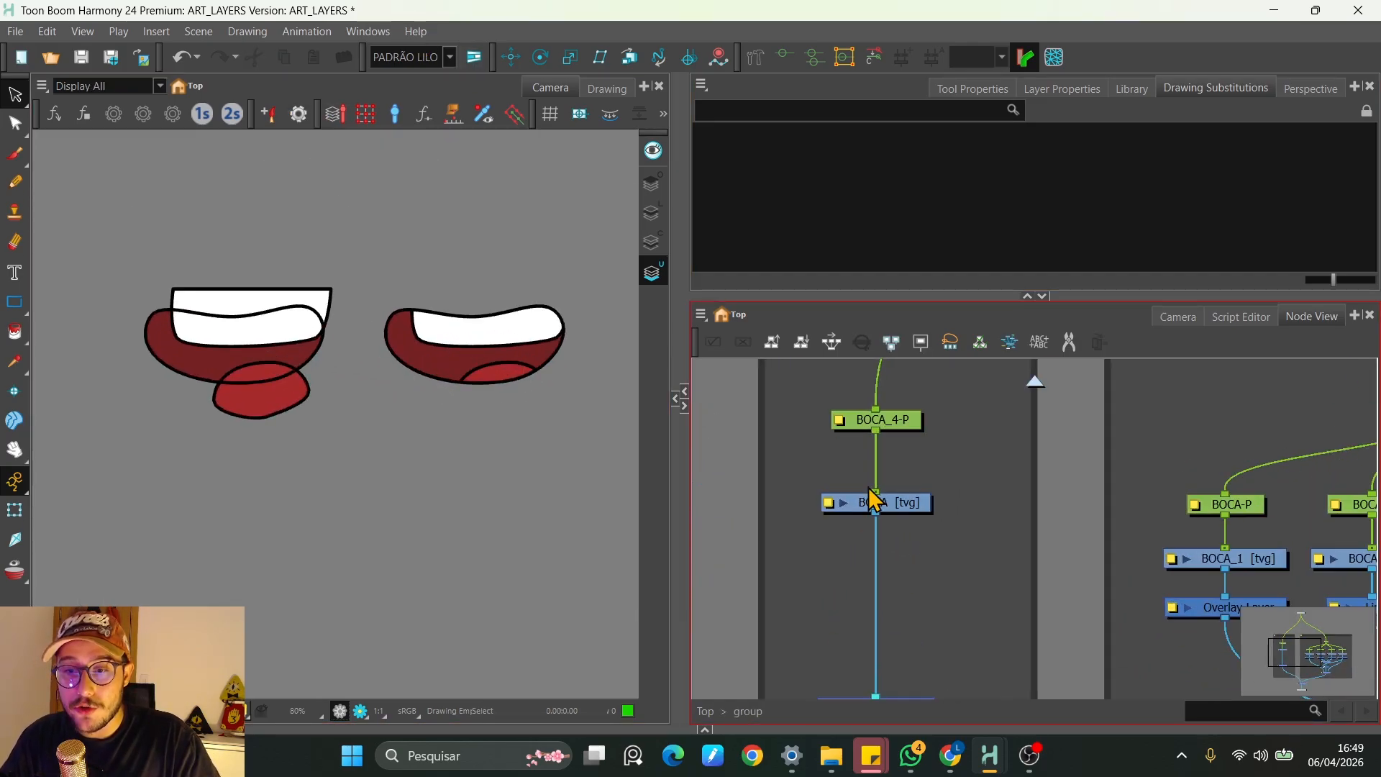
left_click_drag(1085, 295, 1048, 310)
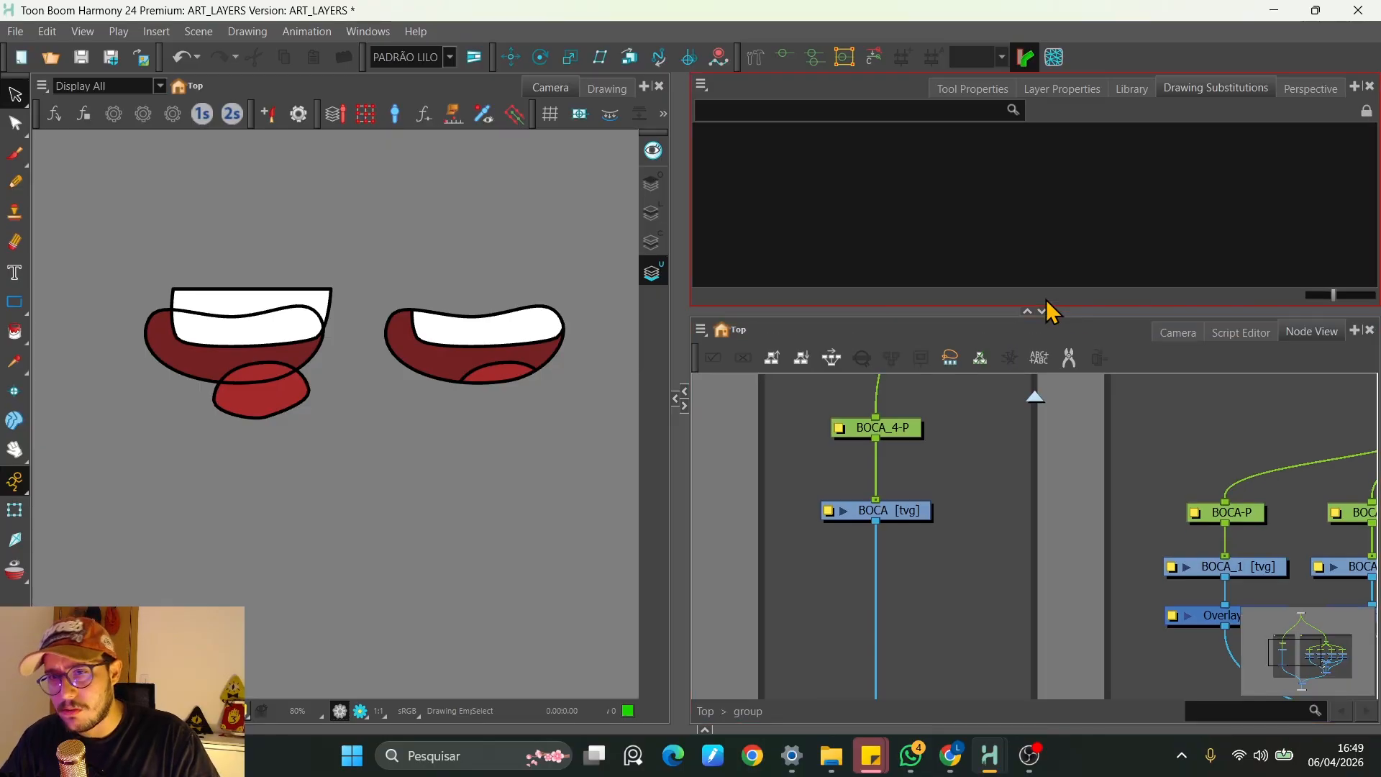
left_click(16, 510)
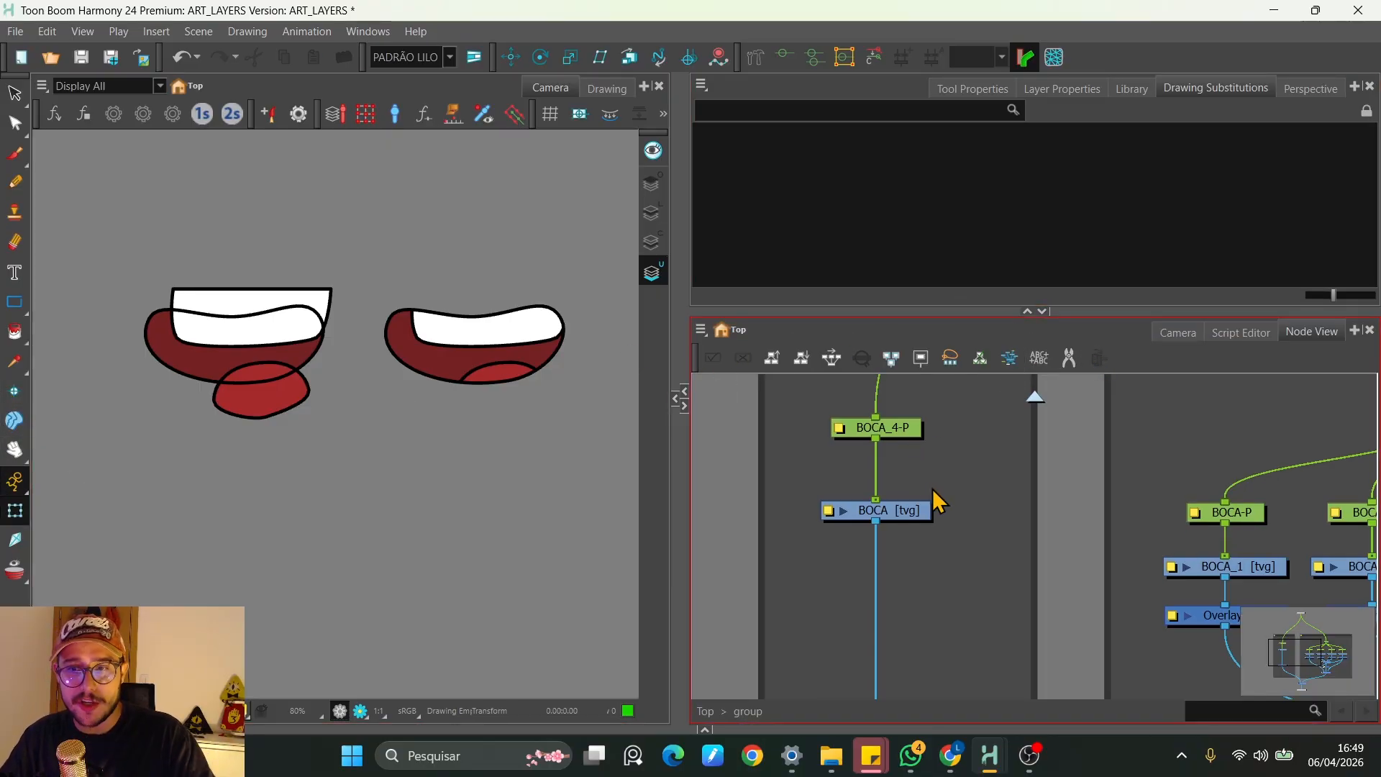
left_click(921, 512)
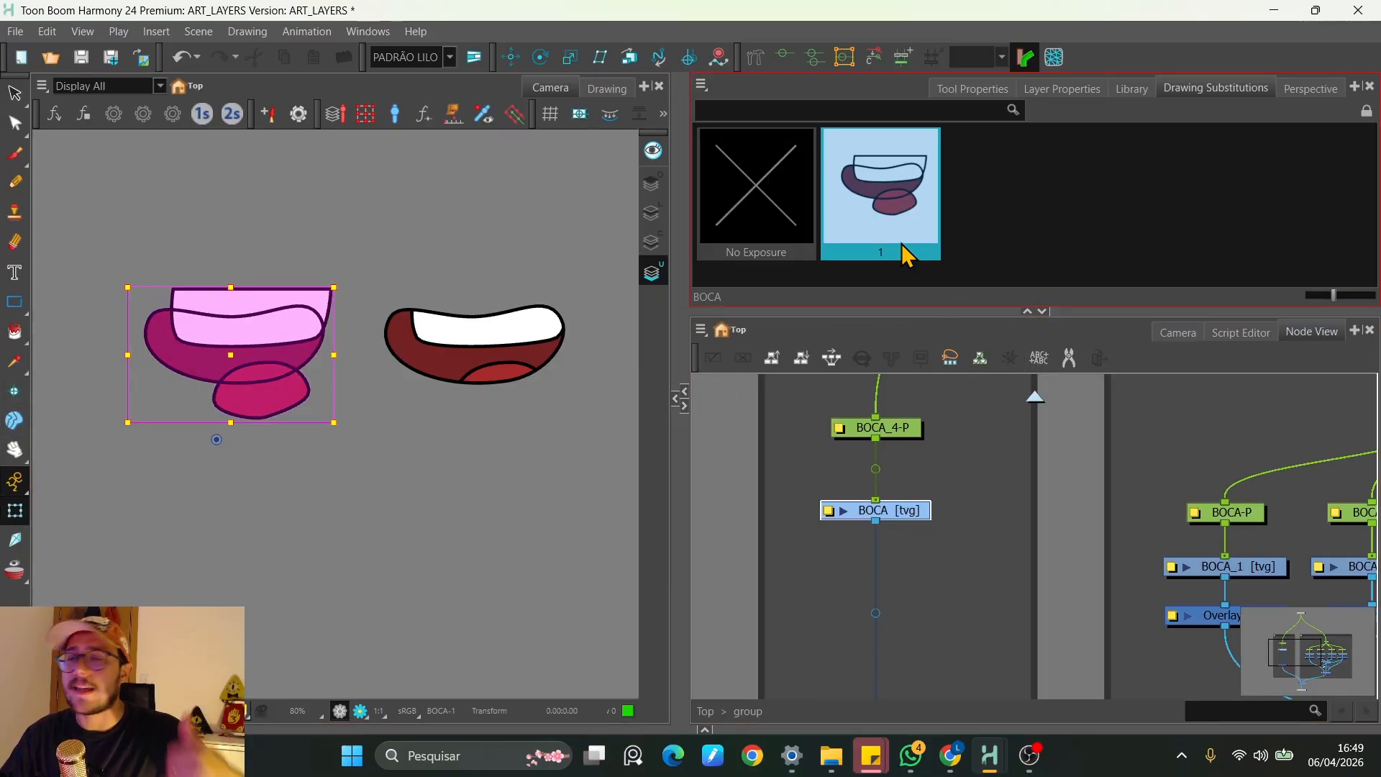
Examine the BOCA drawing's Underlay, Colour, Line and Overlay art layers one by one in the Drawing view
scroll(865, 507, "up", 5)
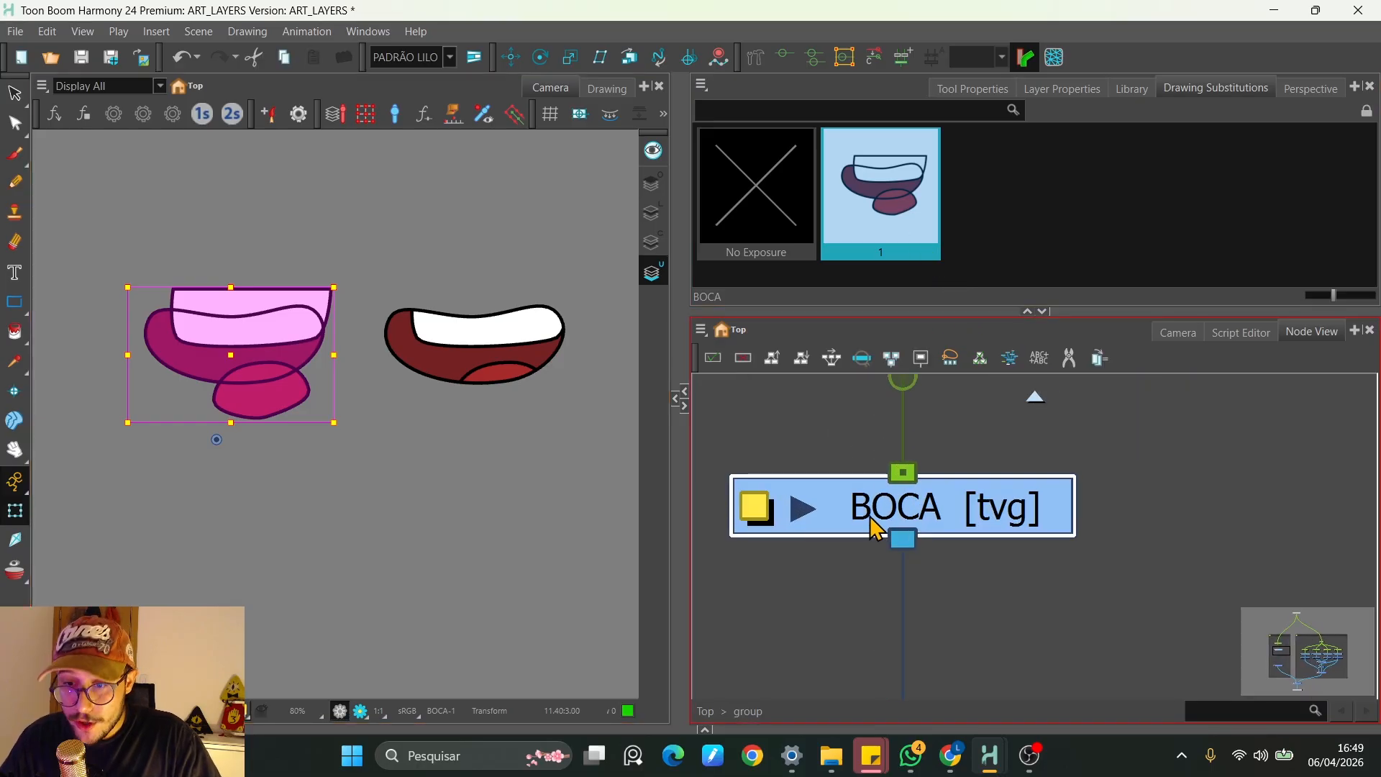
key("space")
left_click_drag(881, 515, 1013, 529)
scroll(1029, 529, "up", 3)
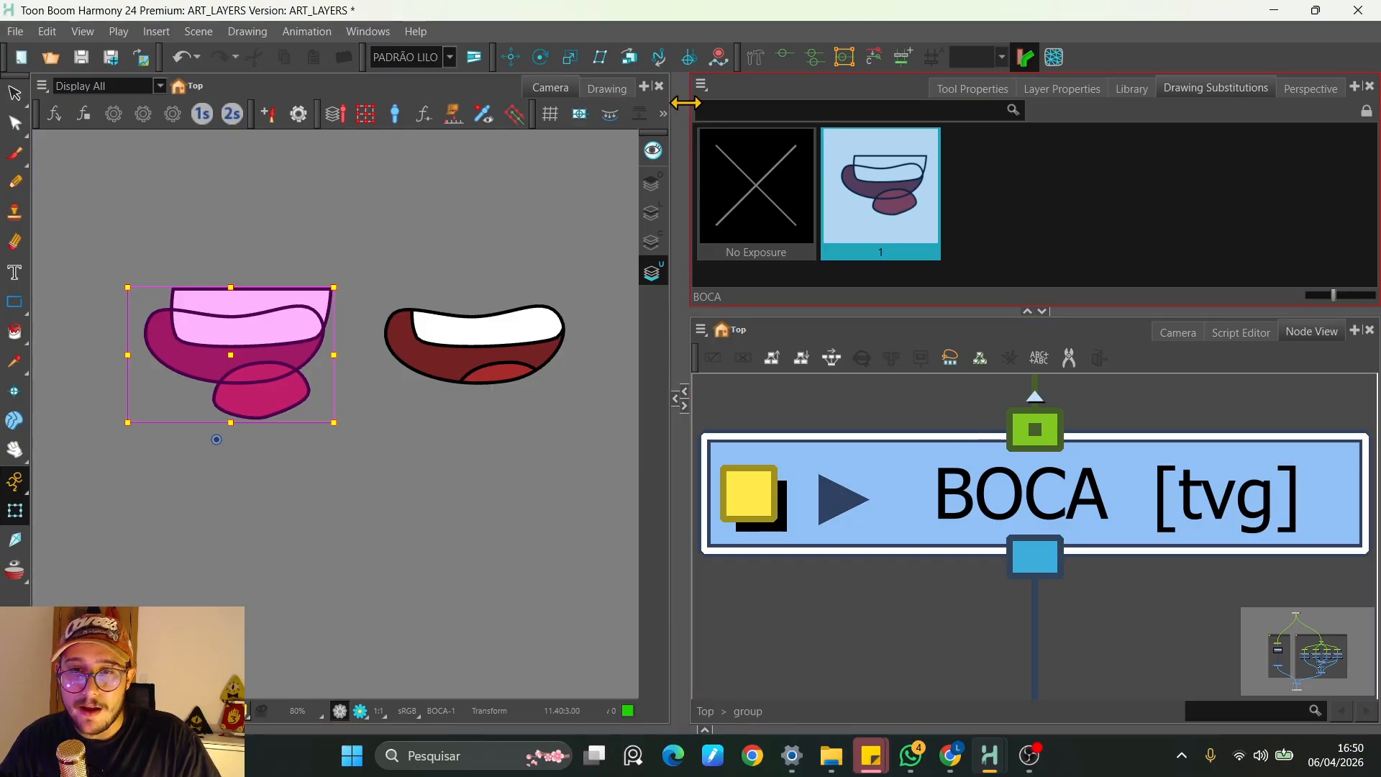
left_click(607, 88)
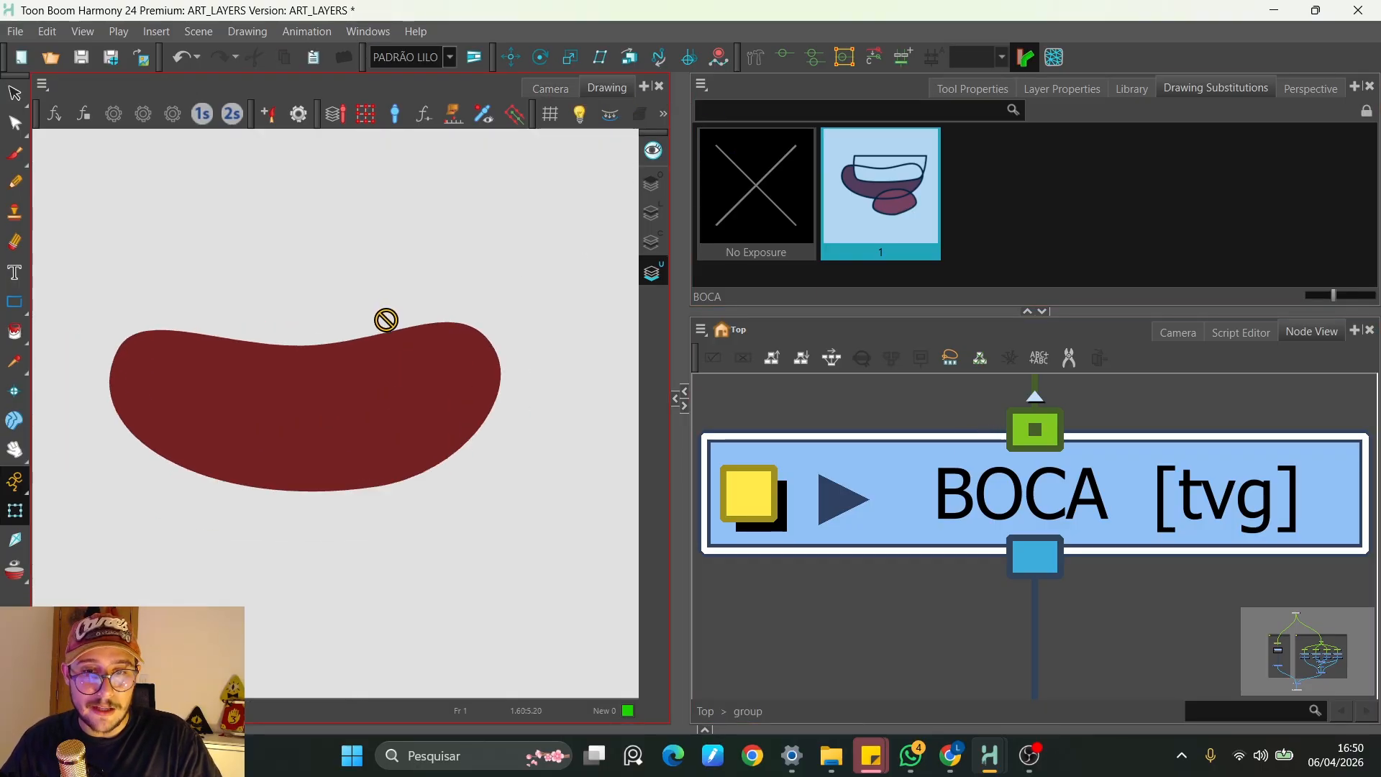
left_click_drag(386, 319, 415, 308)
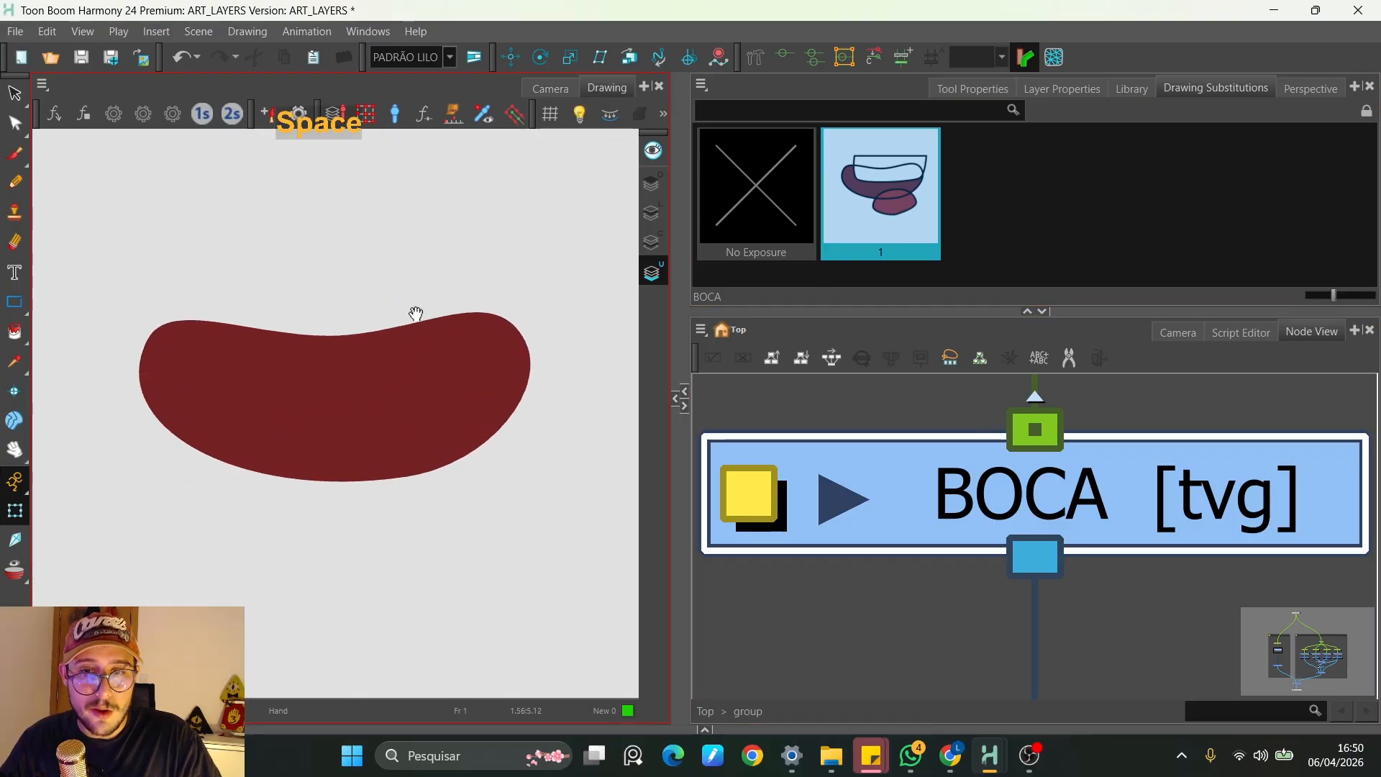
left_click(654, 243)
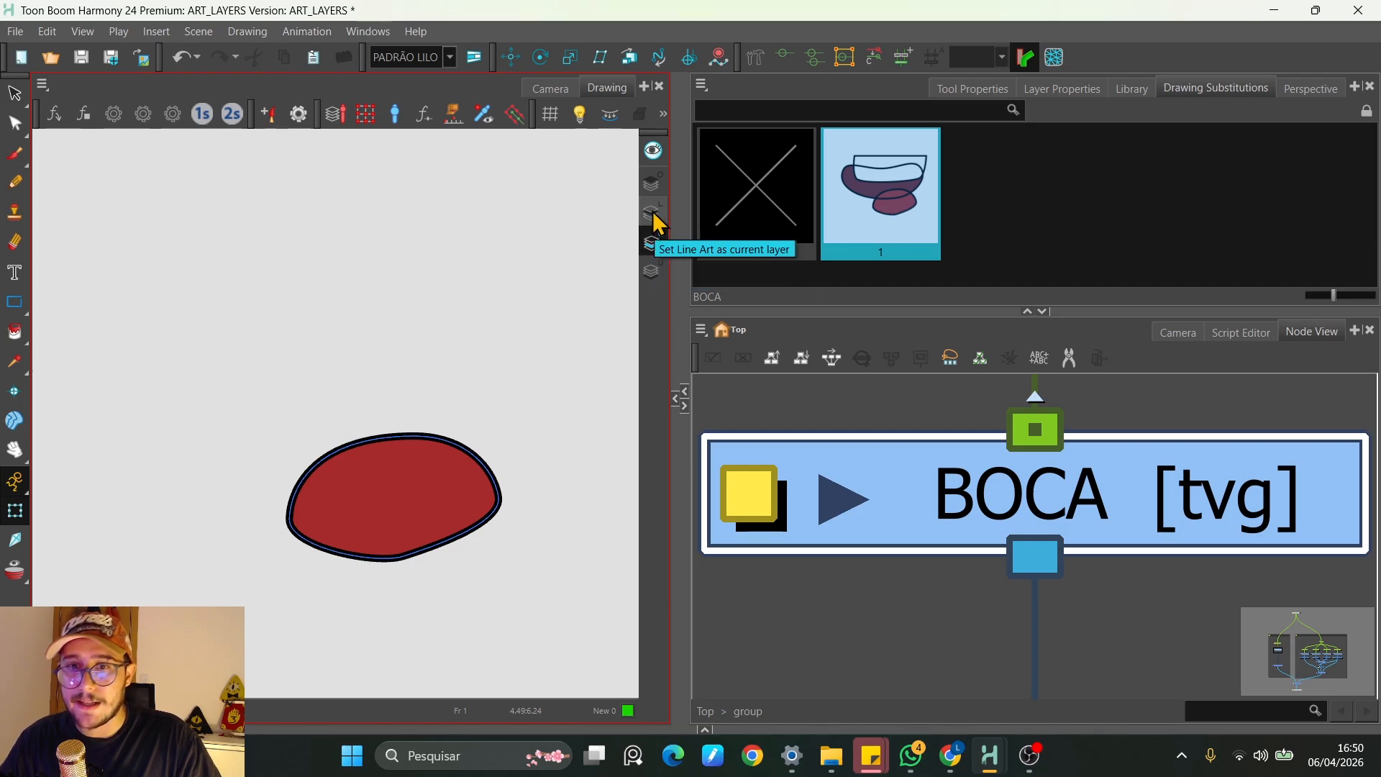
left_click(653, 214)
left_click(652, 186)
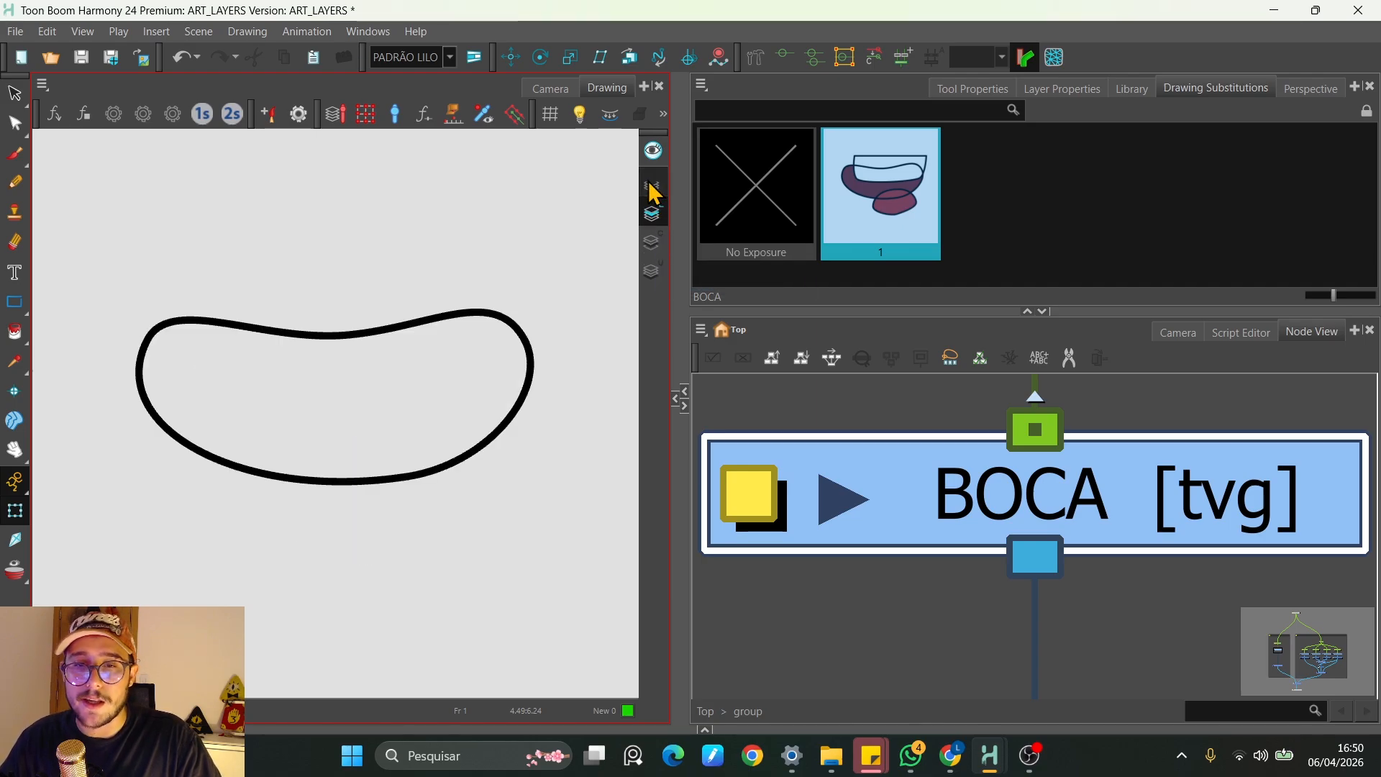
left_click(547, 93)
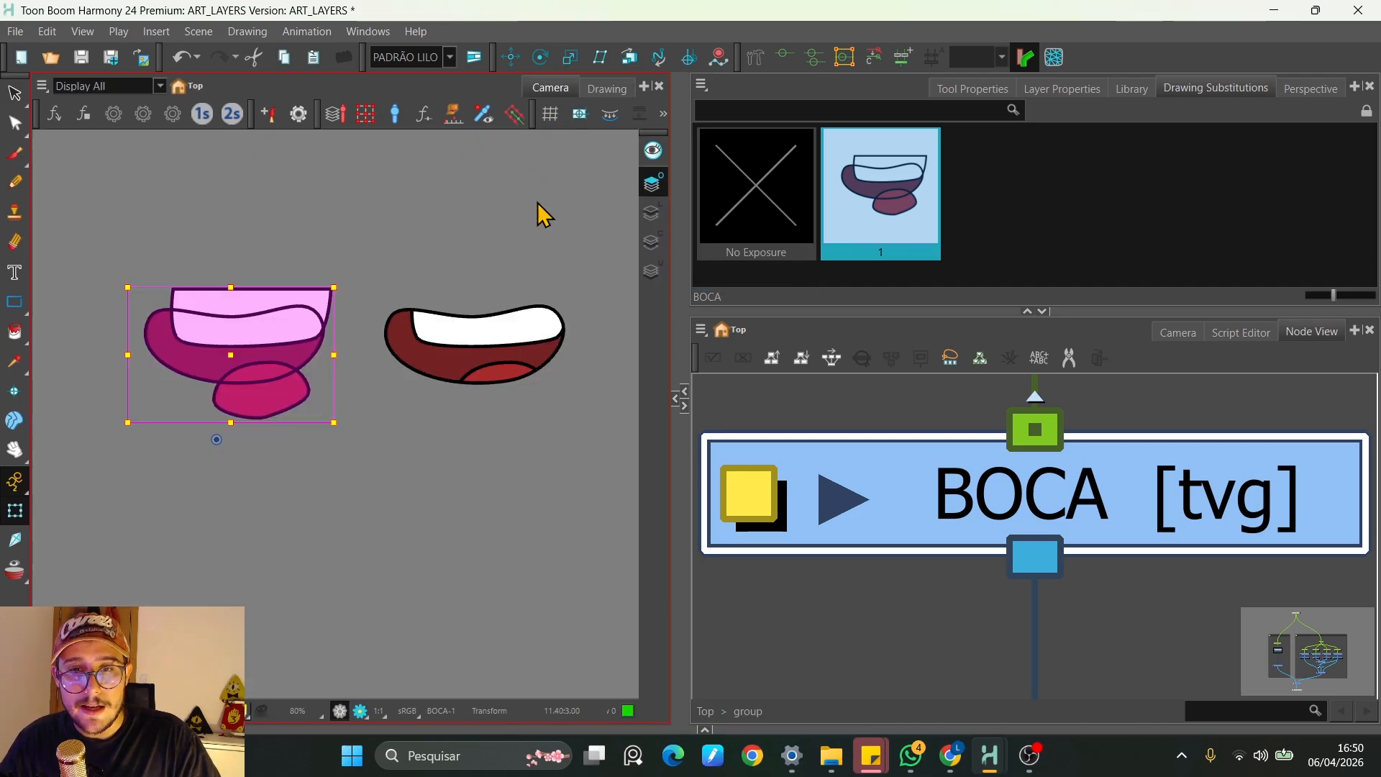
Move the BOCA mouth slightly towards the second mouth in the Camera view
scroll(974, 461, "down", 6)
key("space")
left_click_drag(1008, 441, 988, 540)
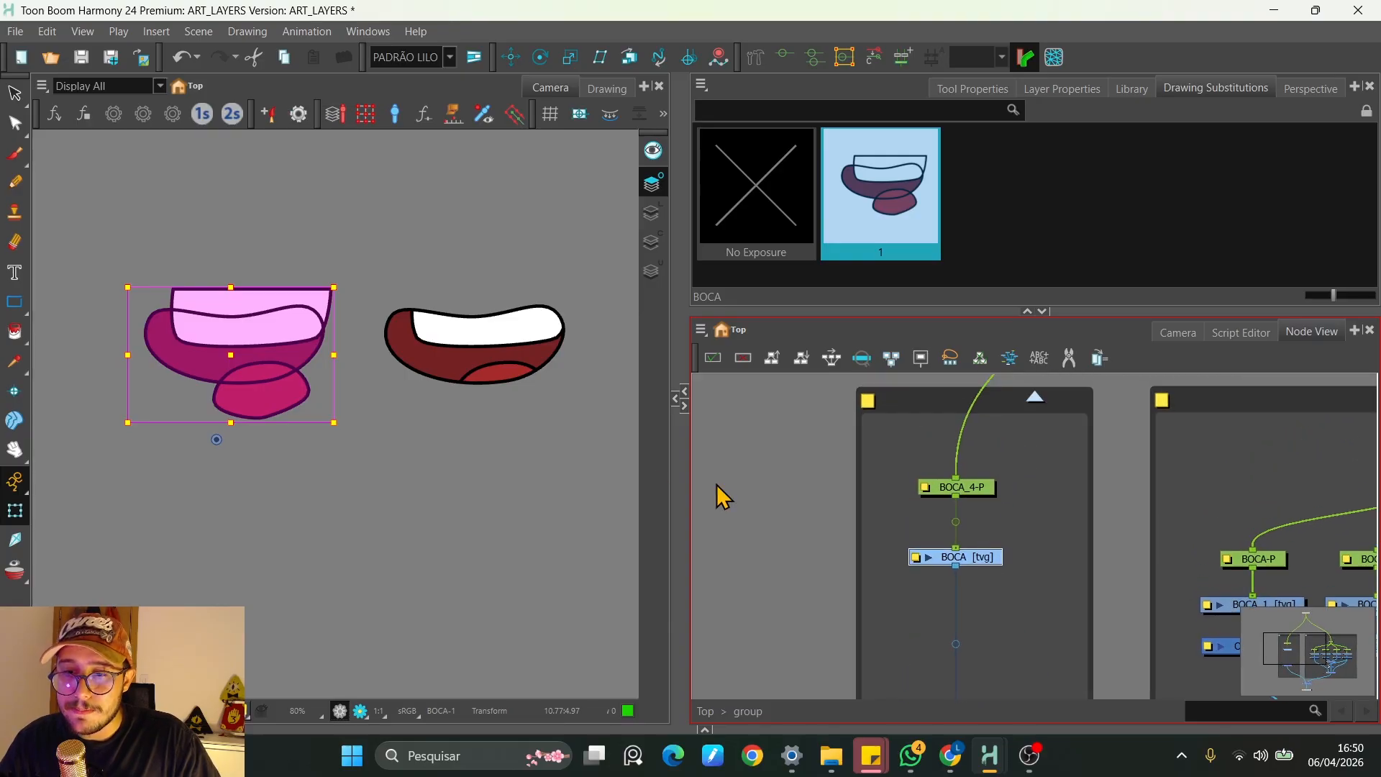
mouse_move(216, 339)
left_mouse_down()
mouse_move(249, 318)
mouse_move(256, 350)
left_mouse_up()
key("ctrl+z")
Inspect the BOCA_1 to BOCA_4 drawings in the second backdrop and the art-layer nodes they feed
scroll(1065, 479, "down", 3)
key("space")
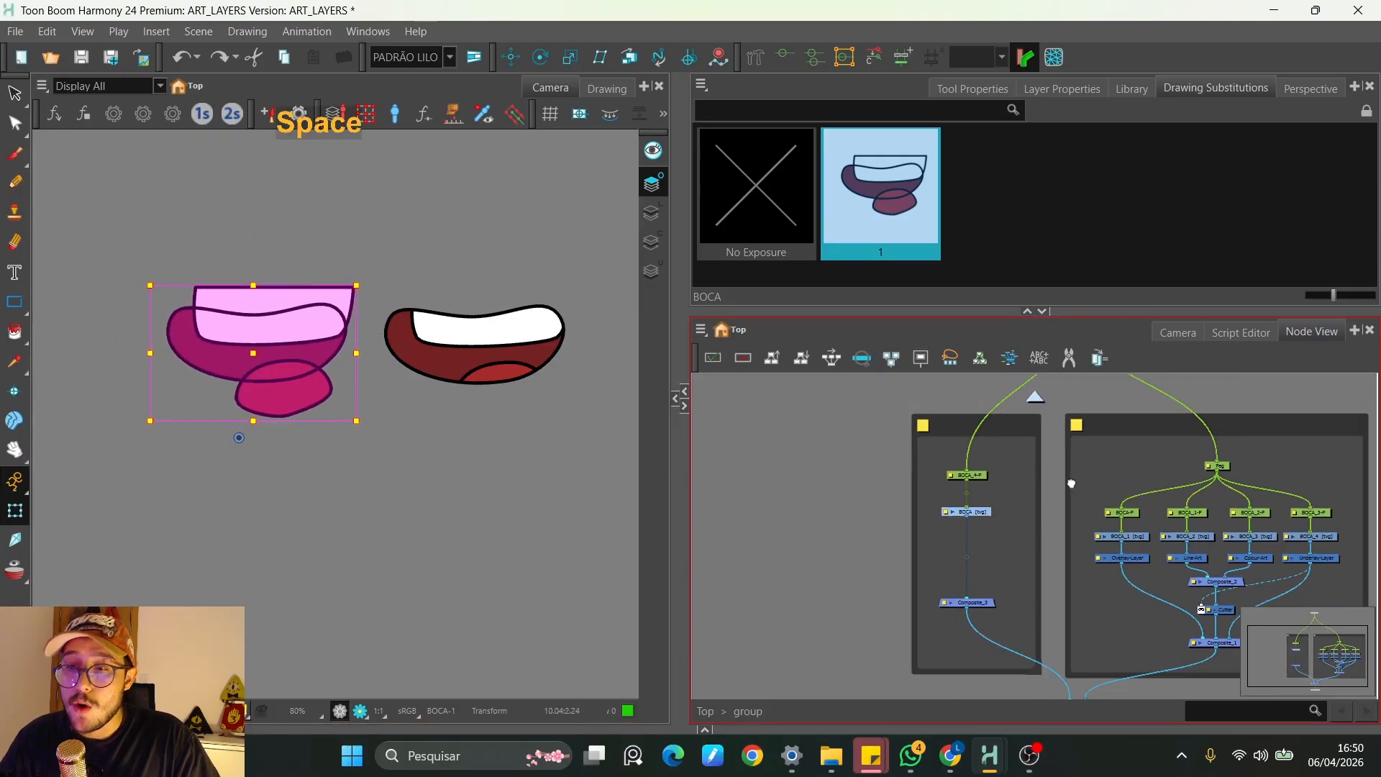
left_click_drag(1072, 483, 813, 455)
scroll(974, 381, "up", 4)
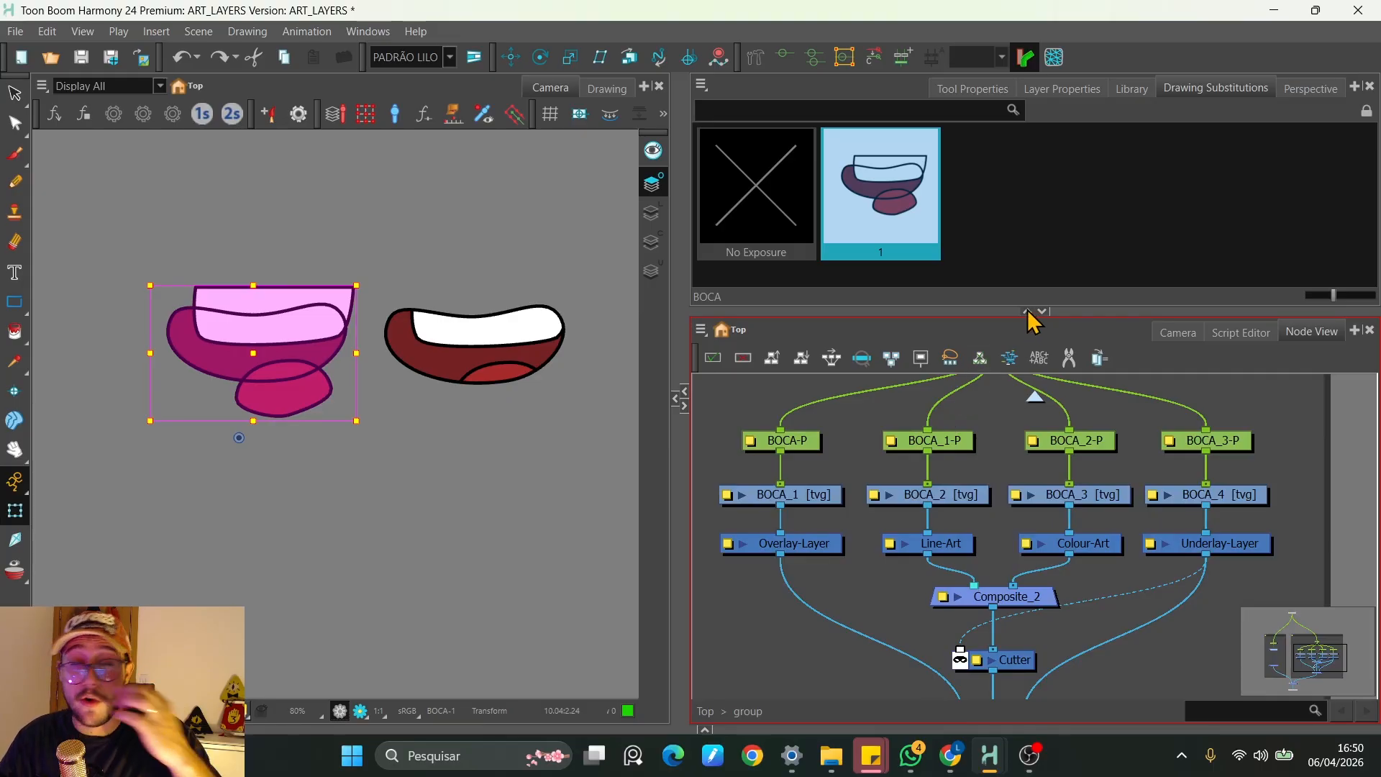
scroll(985, 457, "up", 1)
scroll(924, 485, "down", 1)
key("space")
left_click_drag(878, 479, 956, 481)
left_click(887, 502)
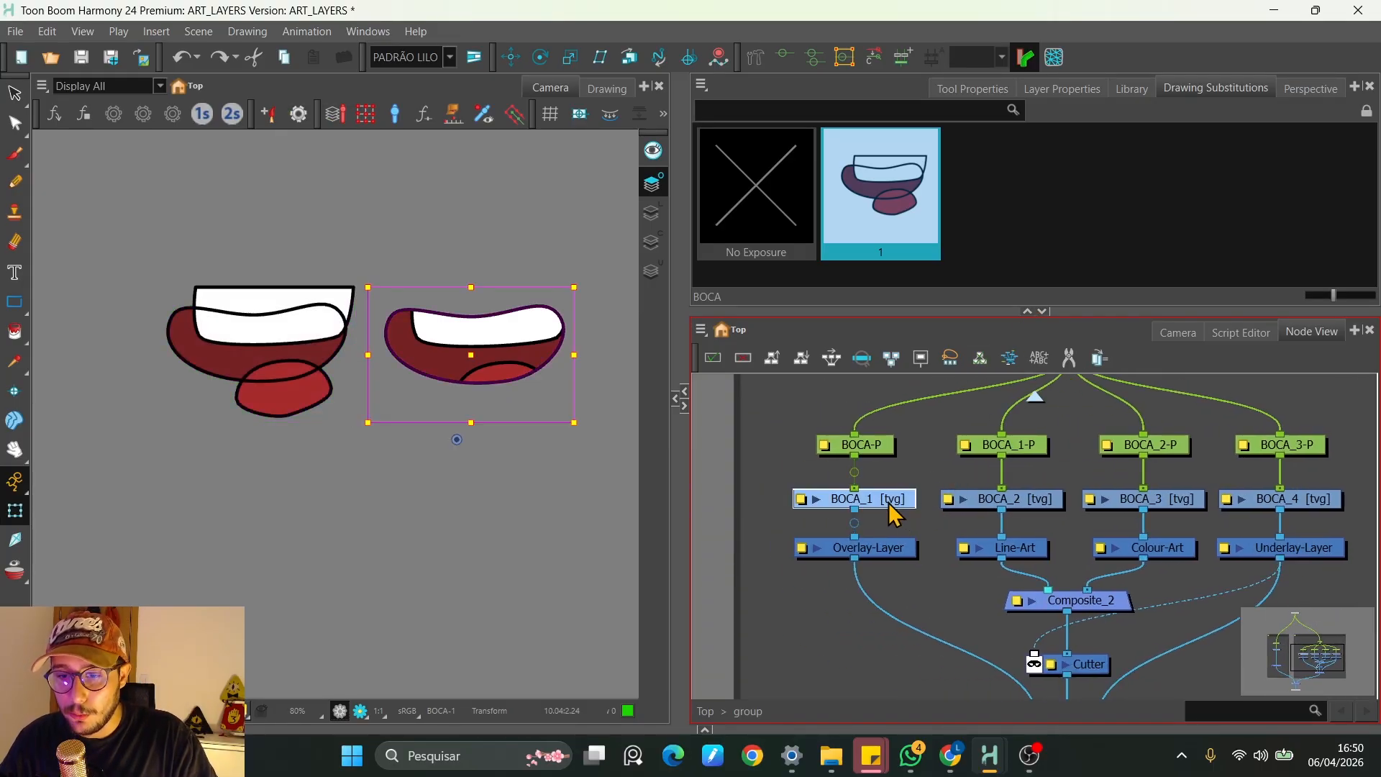
left_click(1038, 501)
left_click(1166, 499)
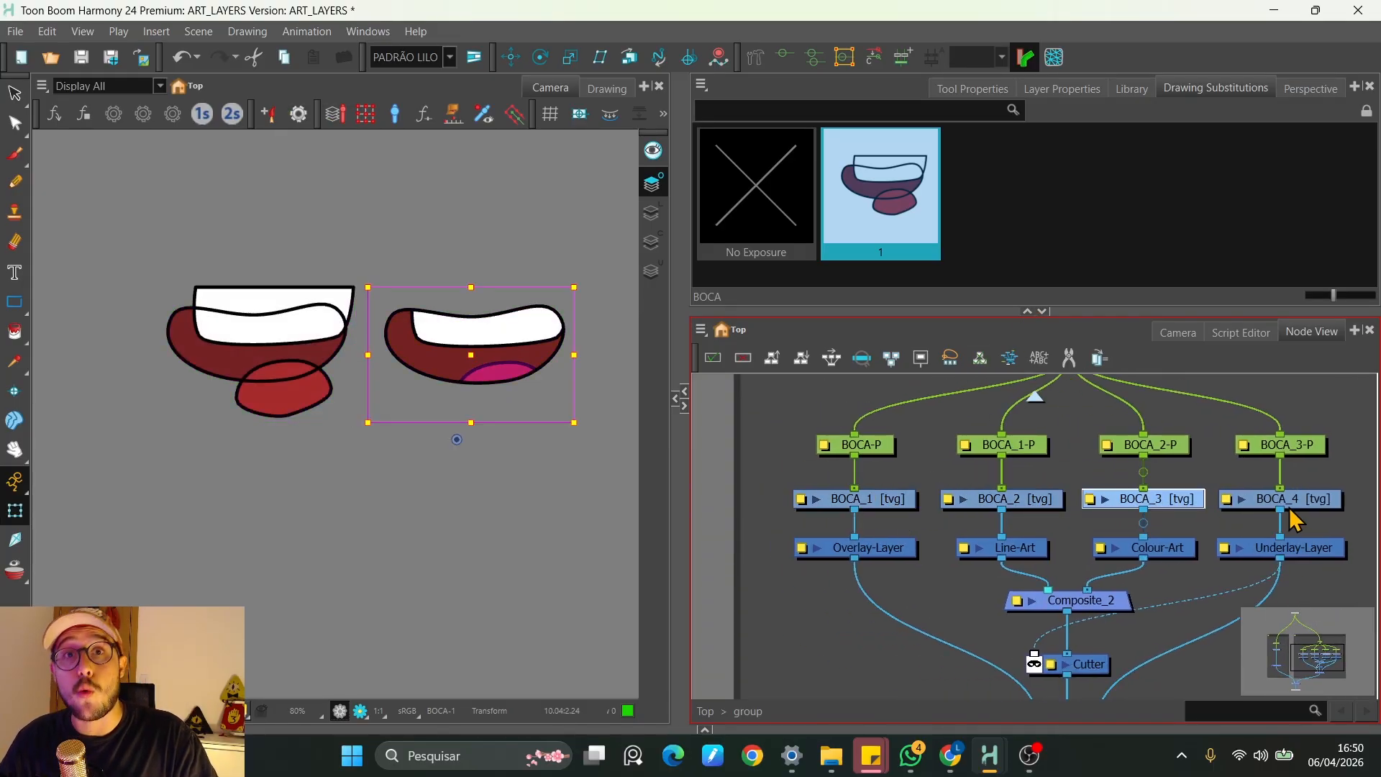
left_click_drag(1324, 417, 866, 451)
left_click(818, 419)
key("space")
left_click_drag(925, 550, 894, 509)
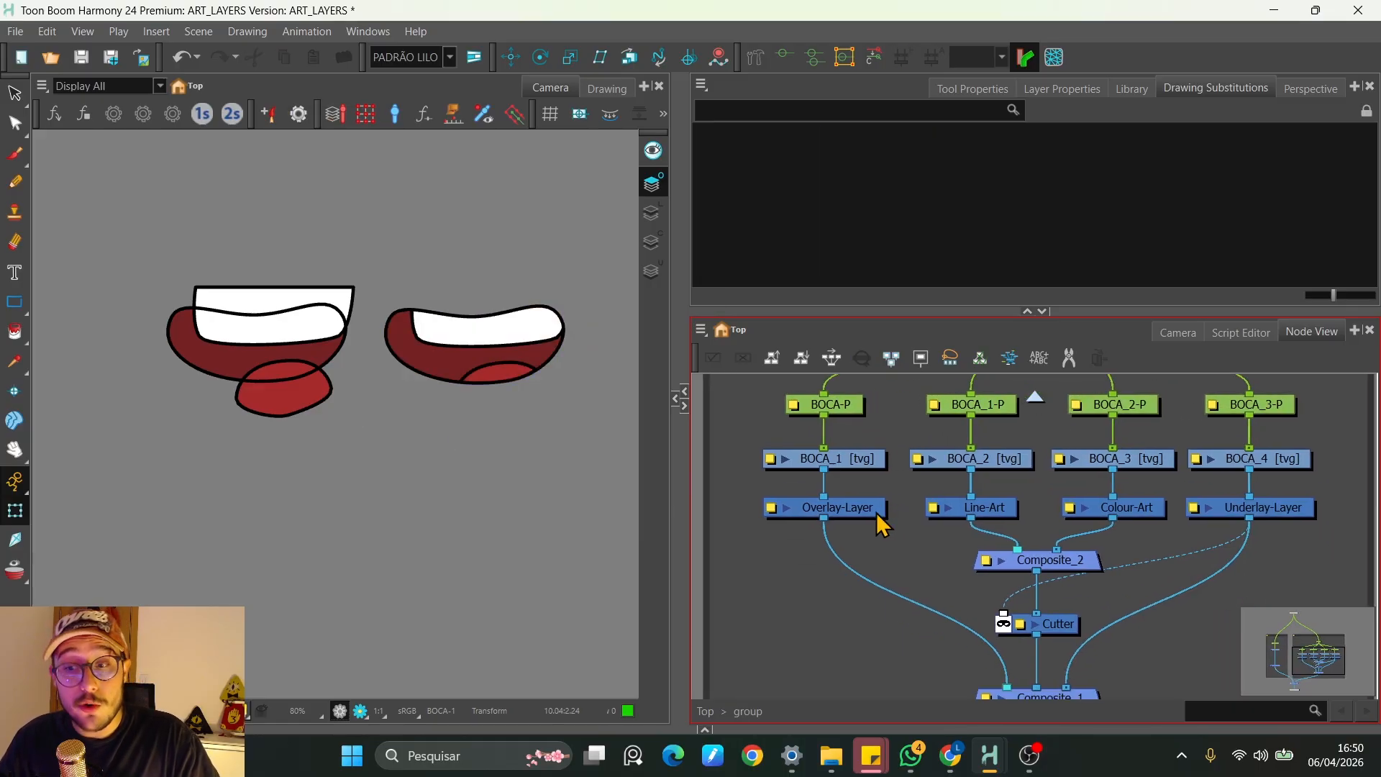
Select the BOCA_2 drawing above the Line-Art node to examine the part of the mouth it displays
key("space")
scroll(935, 468, "up", 5)
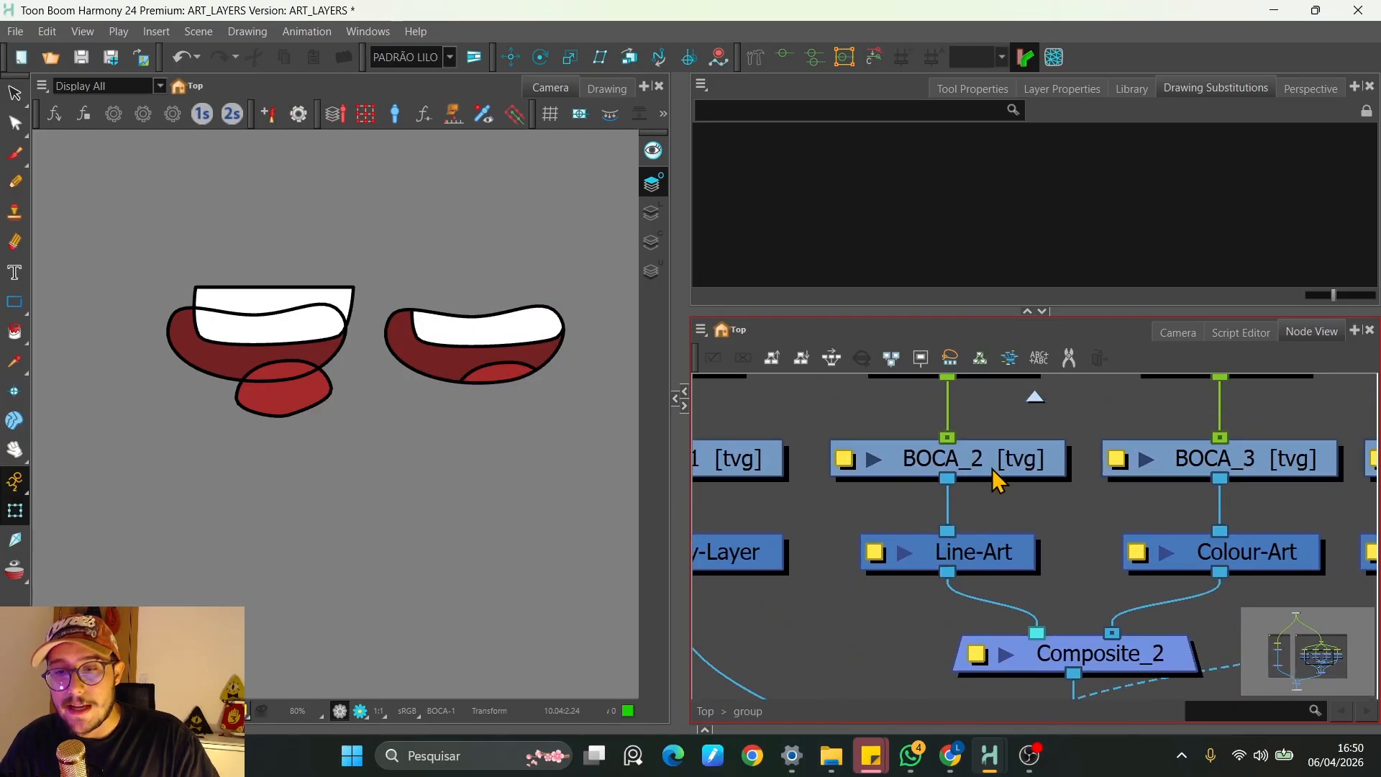
left_click(992, 461)
key("space")
left_click_drag(1003, 515, 1051, 546)
scroll(1026, 577, "up", 3)
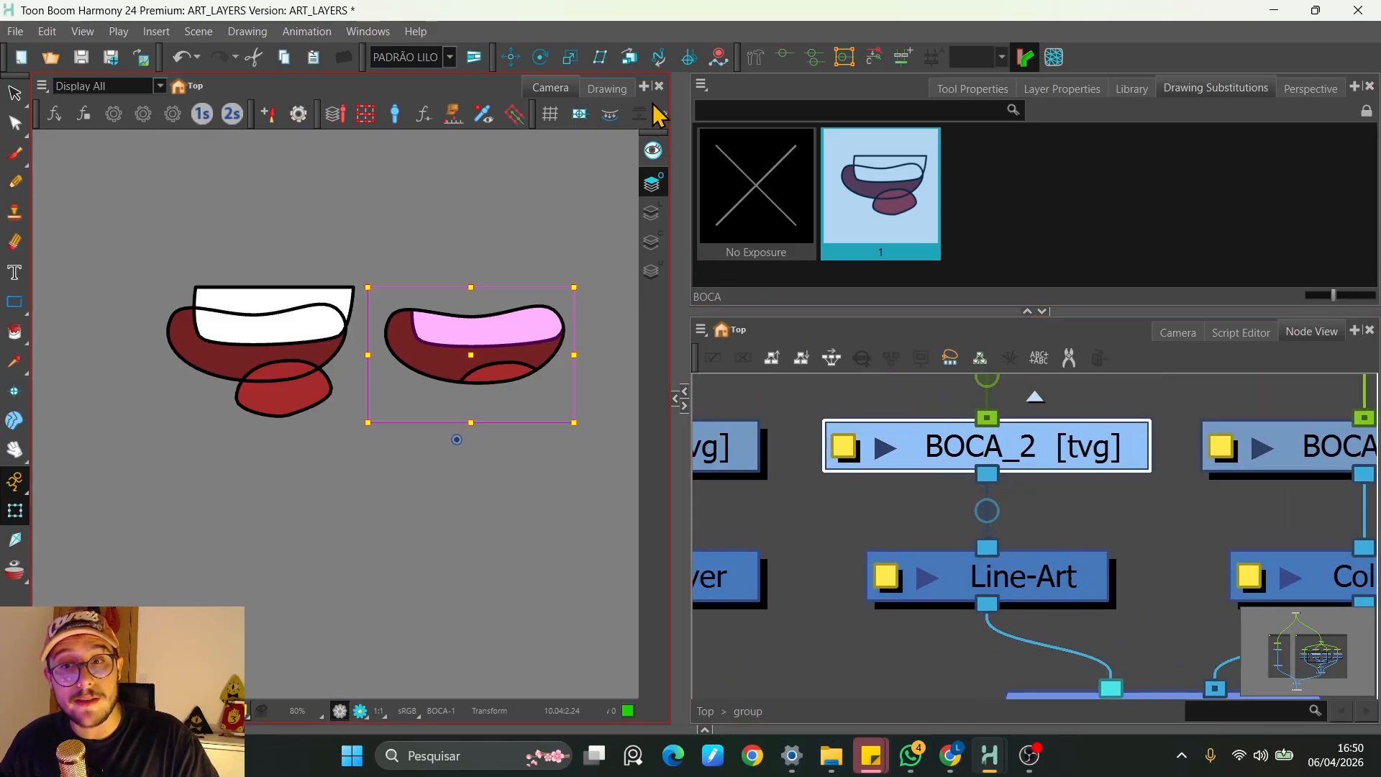
Examine the Line, Colour and Underlay art layers in the Drawing view while selecting BOCA_2, BOCA_3 and BOCA_4 in turn
left_click(607, 89)
left_click(652, 213)
key("space")
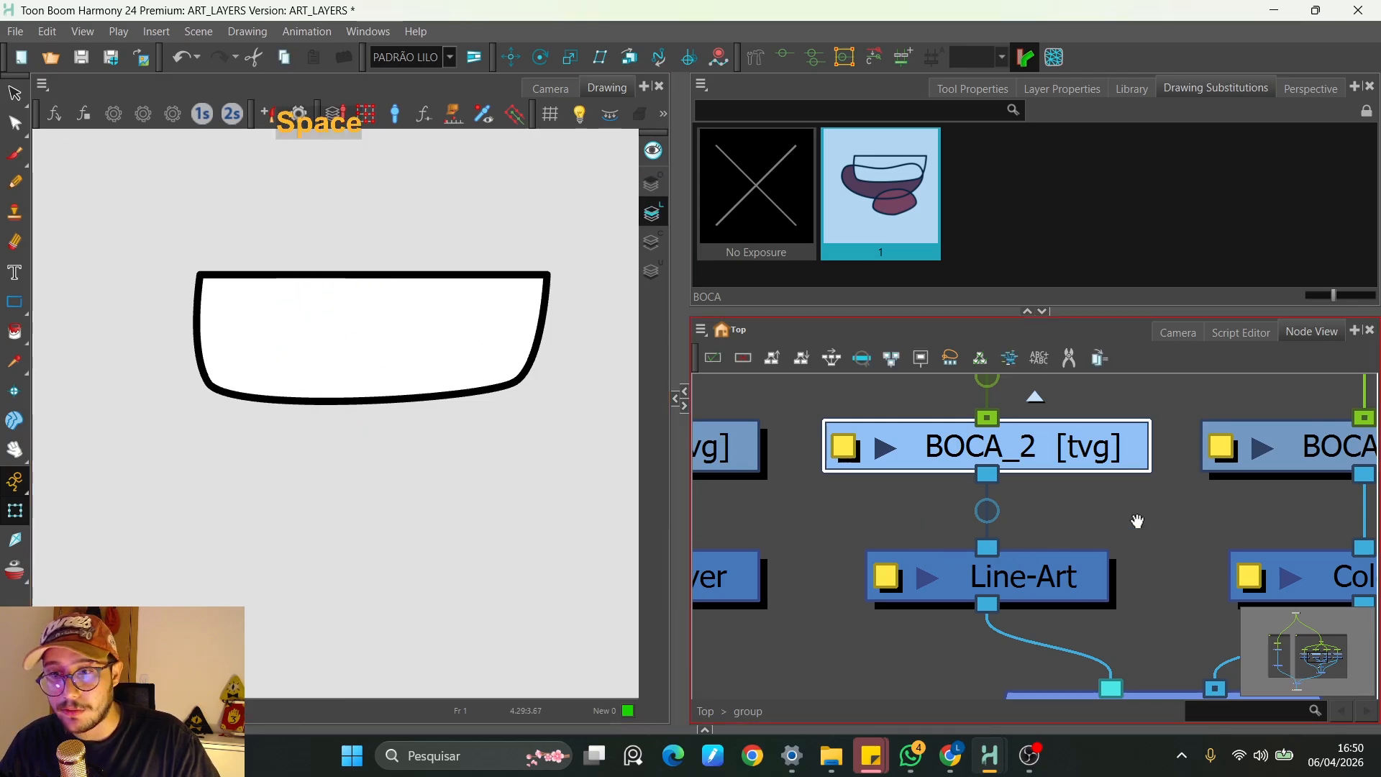
left_click_drag(1306, 512, 1097, 523)
left_click(1145, 472)
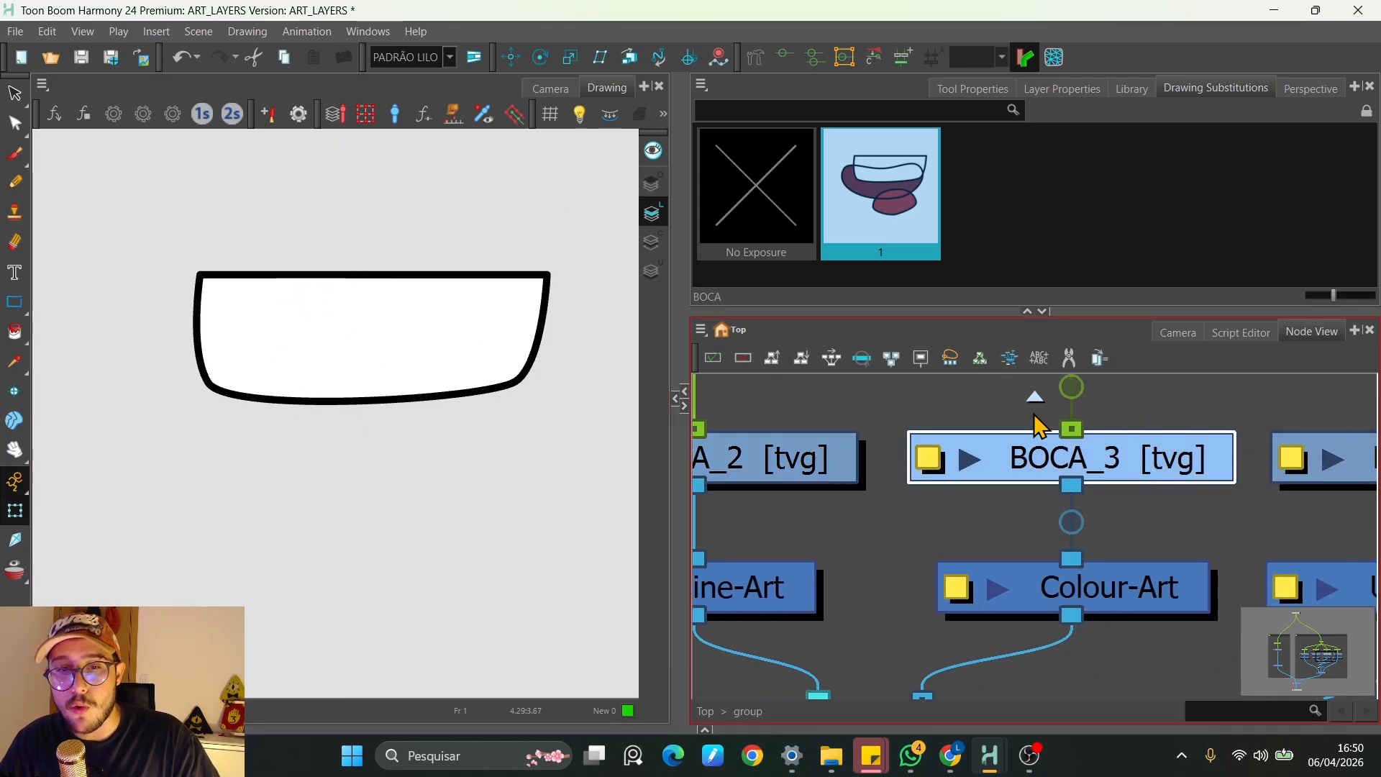
left_click(651, 243)
key("space")
left_click_drag(1067, 521, 701, 507)
left_click(1133, 456)
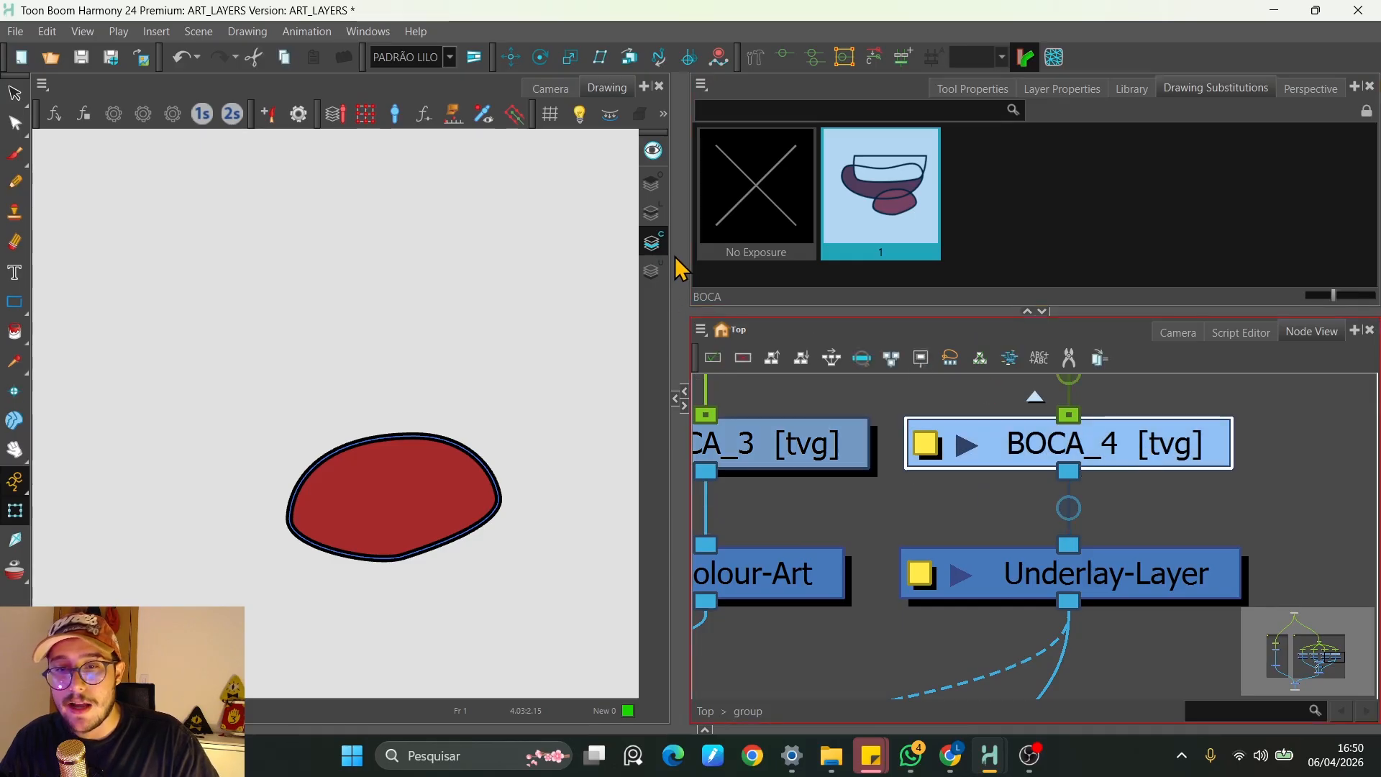
left_click(653, 273)
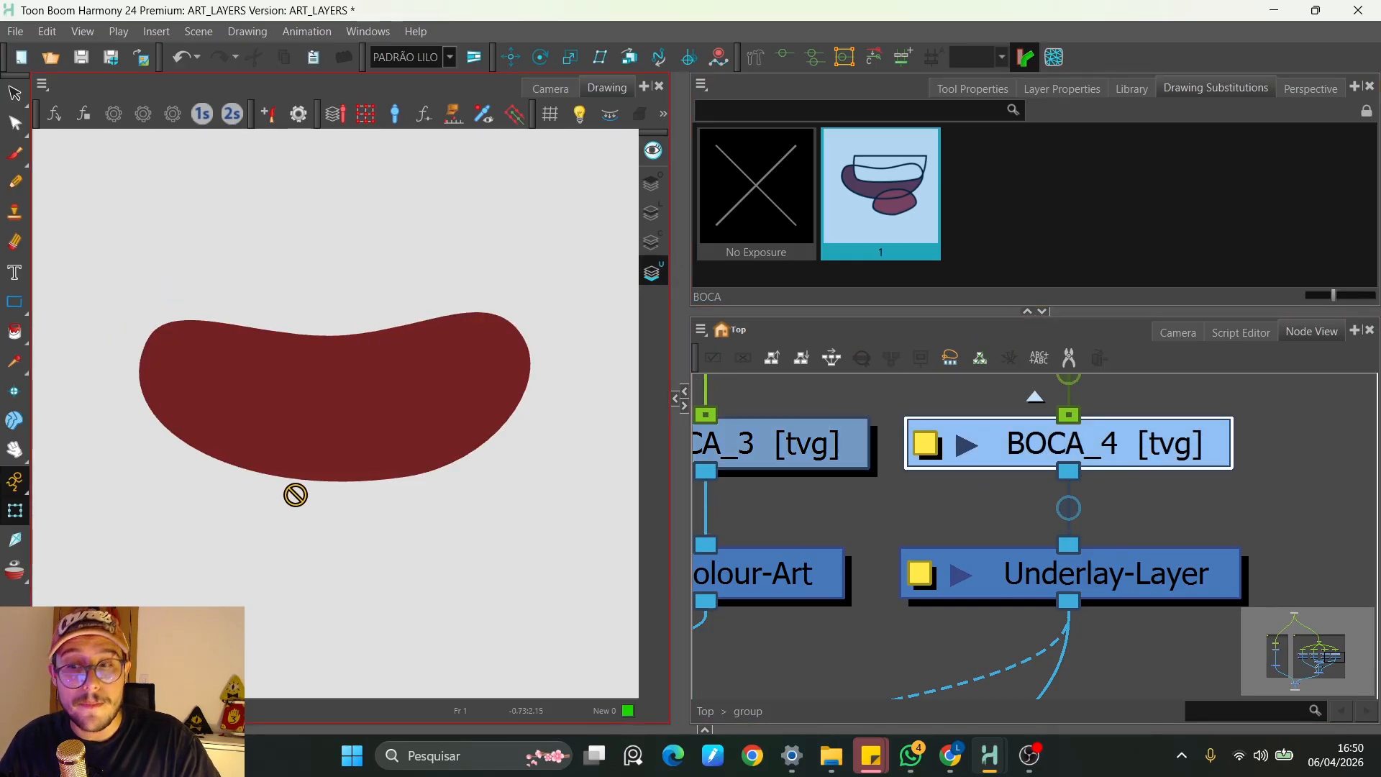
left_click(551, 87)
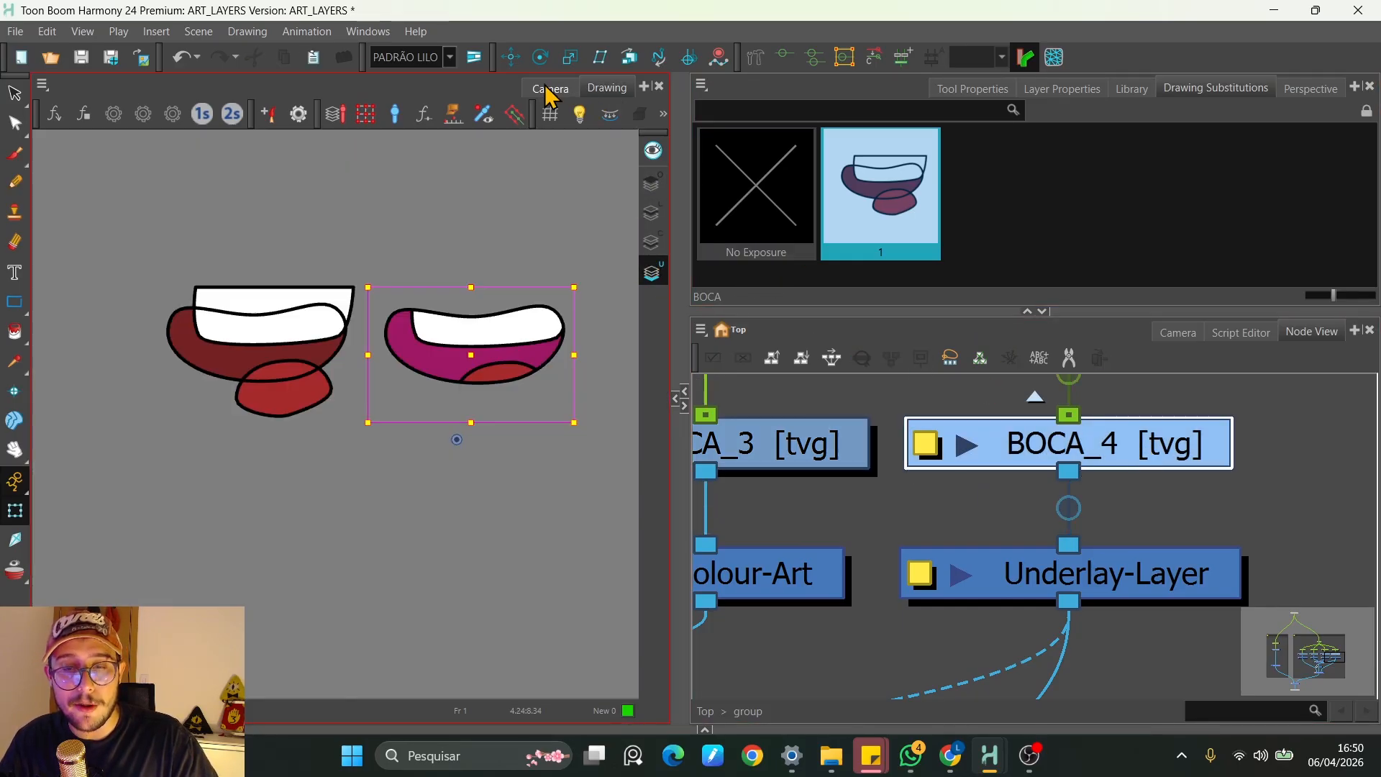
Enlarge the Node View to fit the whole mouth network and inspect BOCA_4, its Underlay-Layer node and the second mouth
left_click(1170, 517)
scroll(1170, 516, "down", 5)
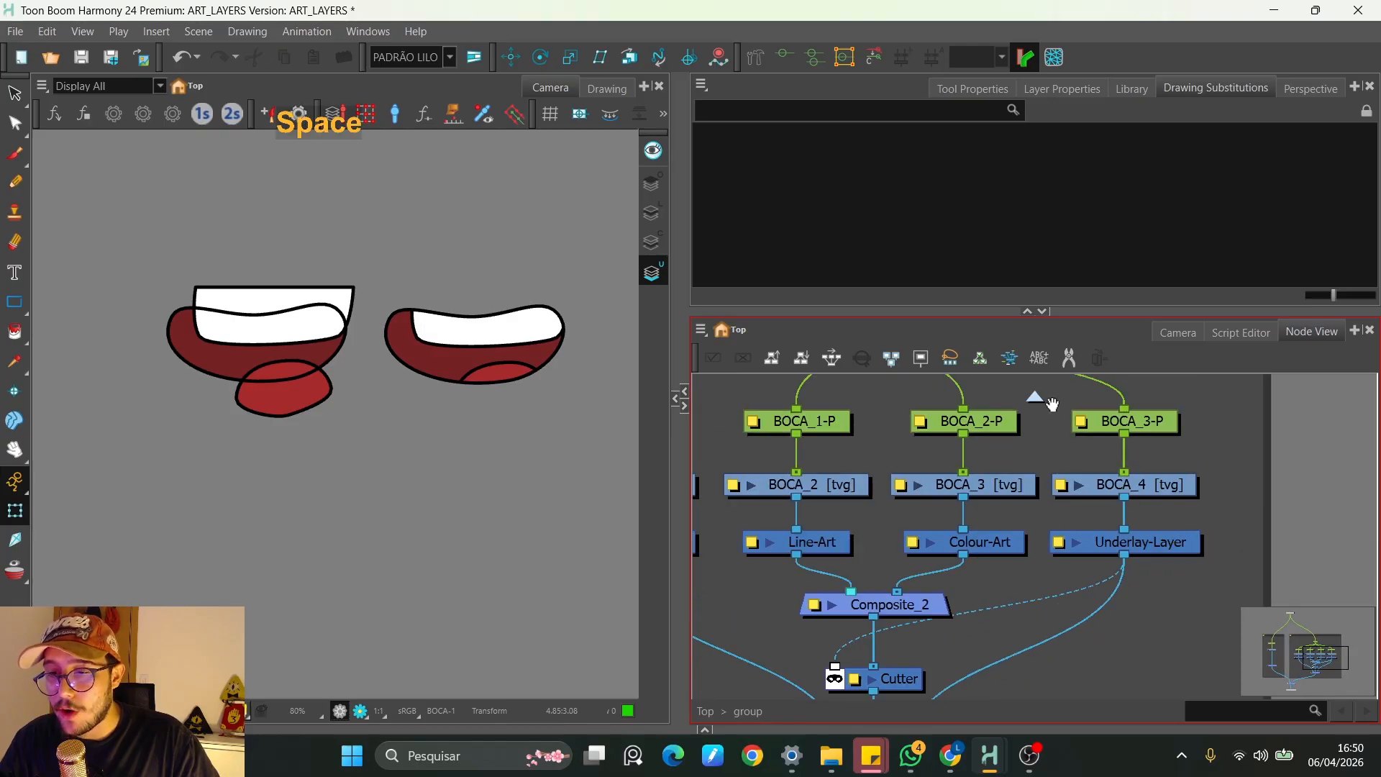
left_click(1027, 311)
left_click_drag(1029, 337, 1182, 250)
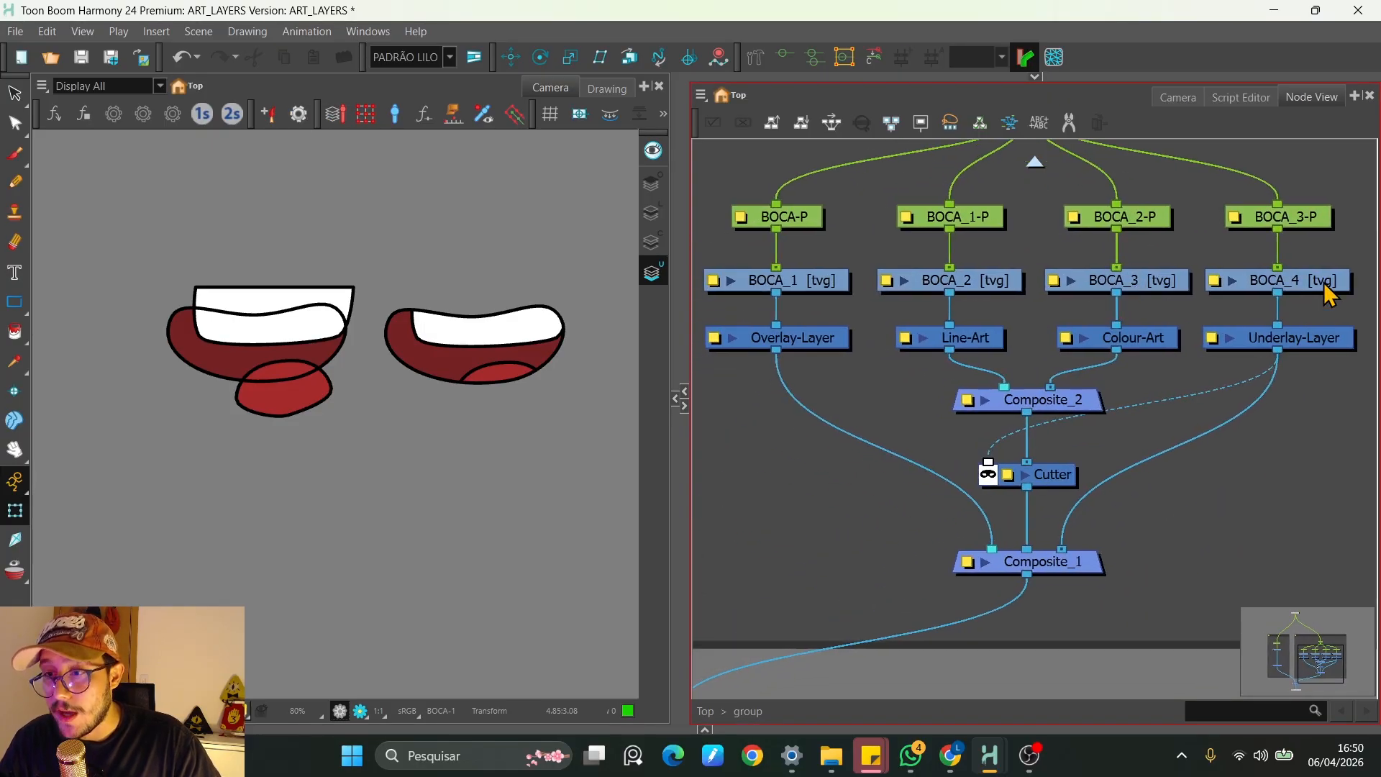
left_click(1324, 284)
left_click(1309, 351)
left_click(1296, 384)
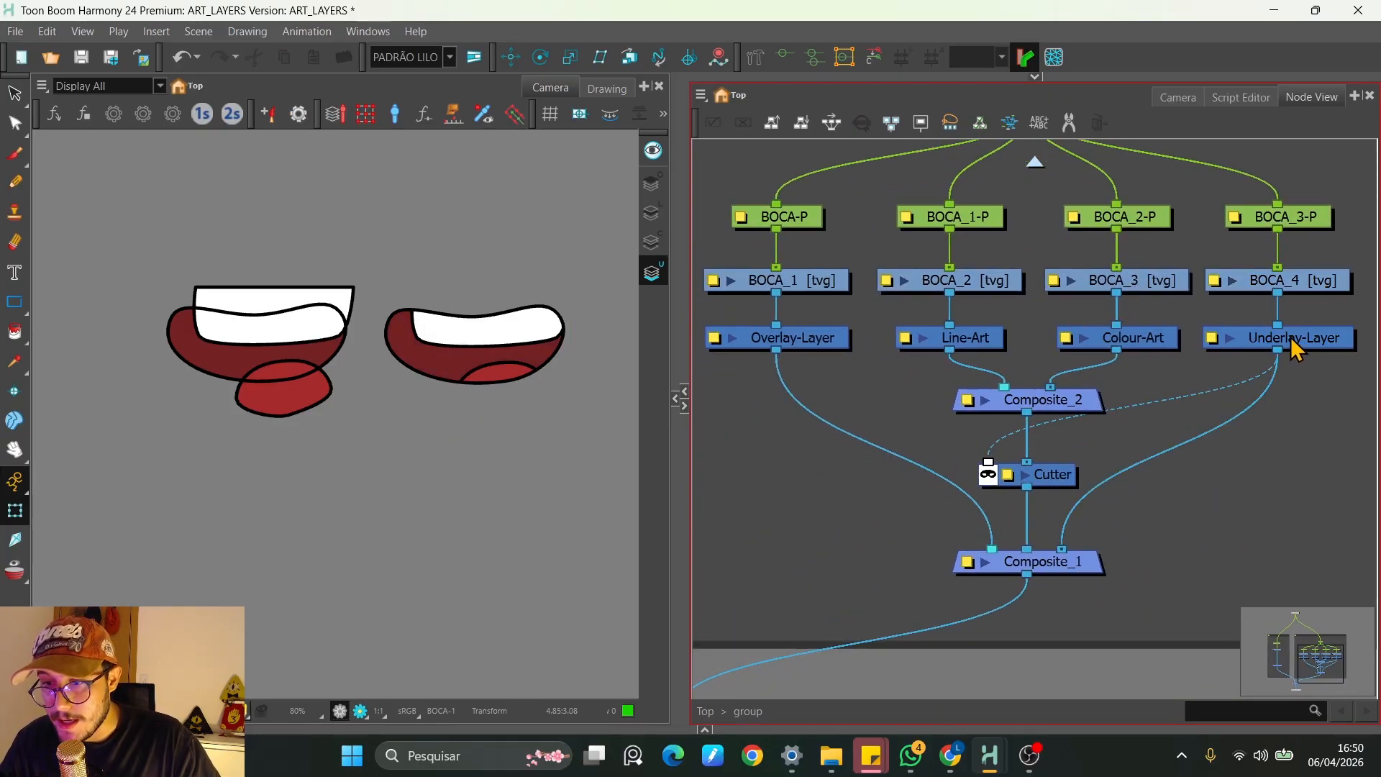
scroll(564, 364, "up", 3)
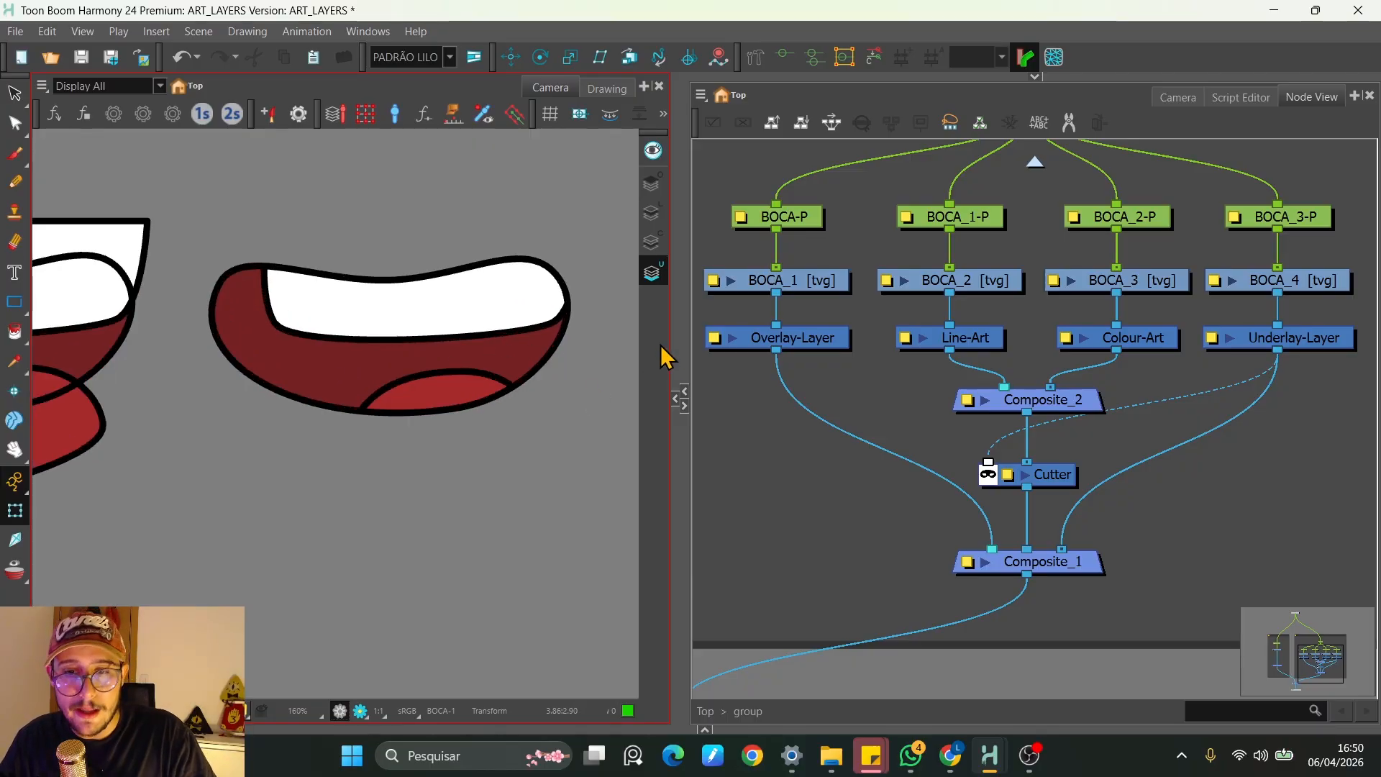
Inspect the Cutter node's matte input and the Composite_2 node that feeds it
left_click_drag(1063, 471, 1065, 493)
left_click(1040, 462)
scroll(1033, 466, "up", 2)
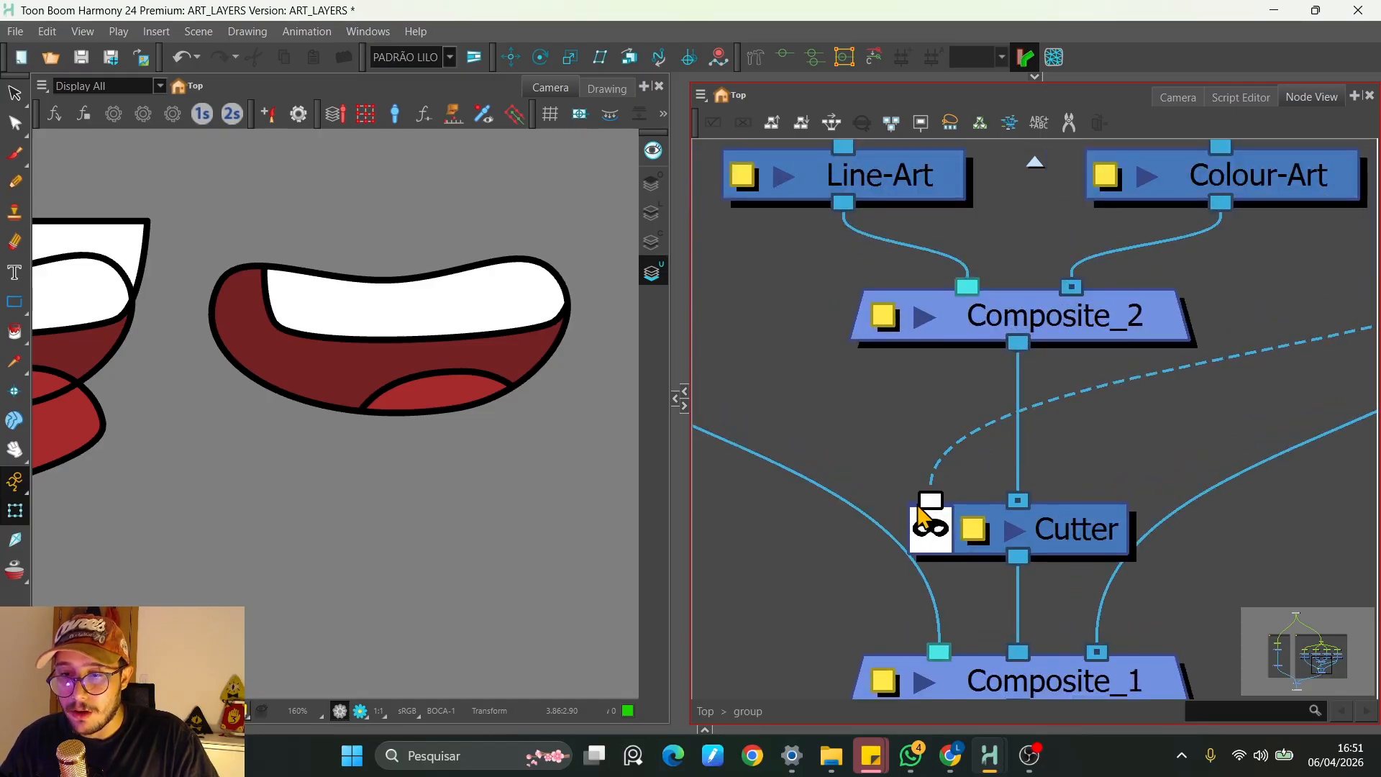
scroll(978, 363, "down", 2)
key("space")
left_click_drag(1056, 293, 1146, 421)
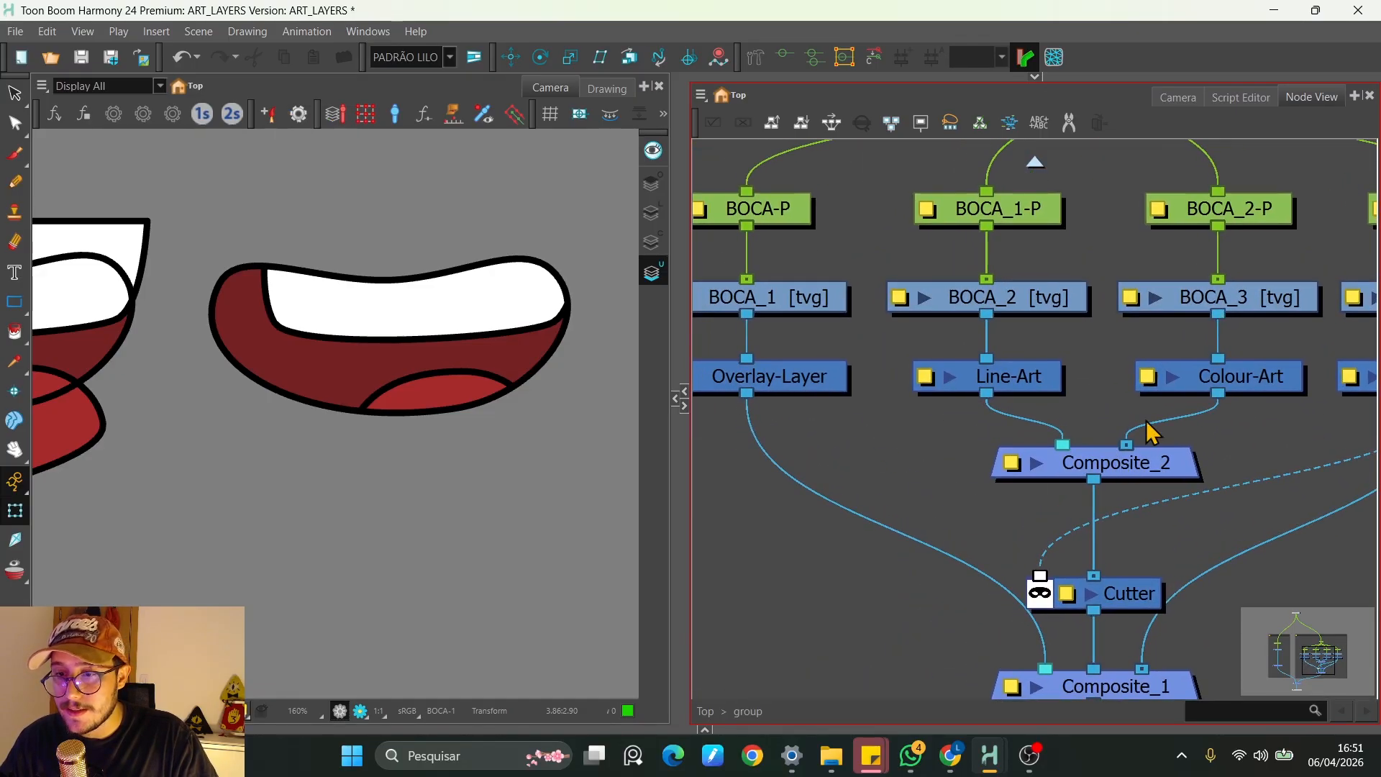
Select BOCA_3 and BOCA_2 to check their mouth parts, and trace the Line-Art, Colour-Art and Underlay-Layer connections
left_click(1275, 306)
left_click(1006, 304)
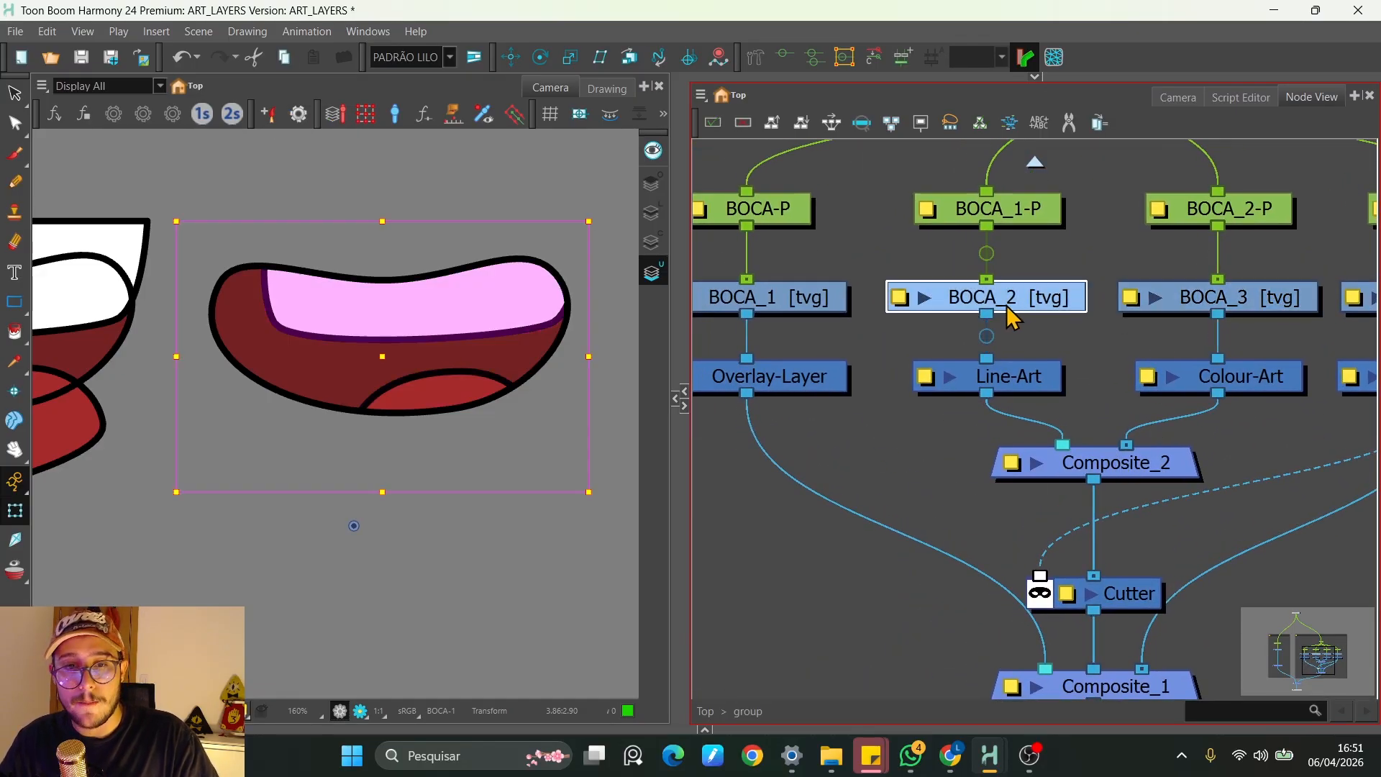
key("space")
left_click_drag(1131, 385, 1059, 383)
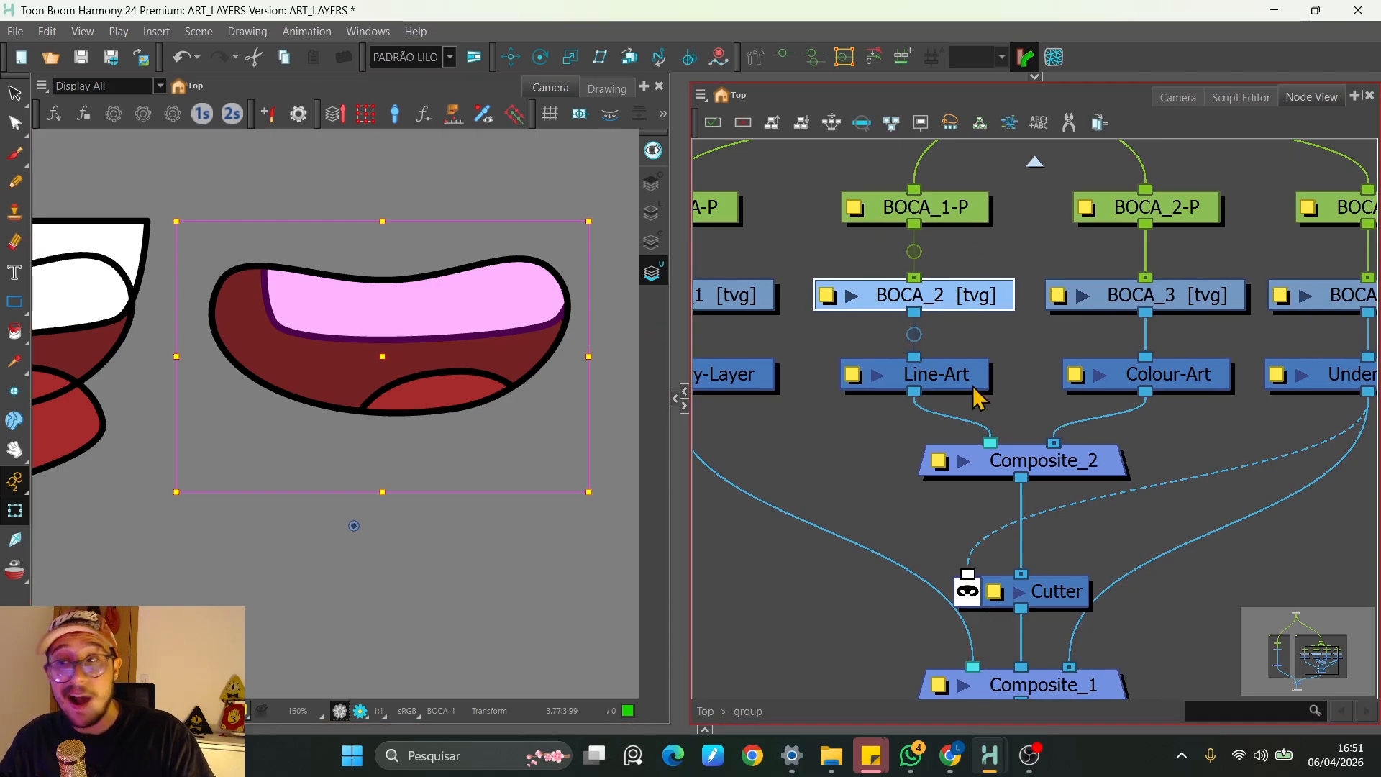
key("space")
left_click_drag(1322, 362, 989, 417)
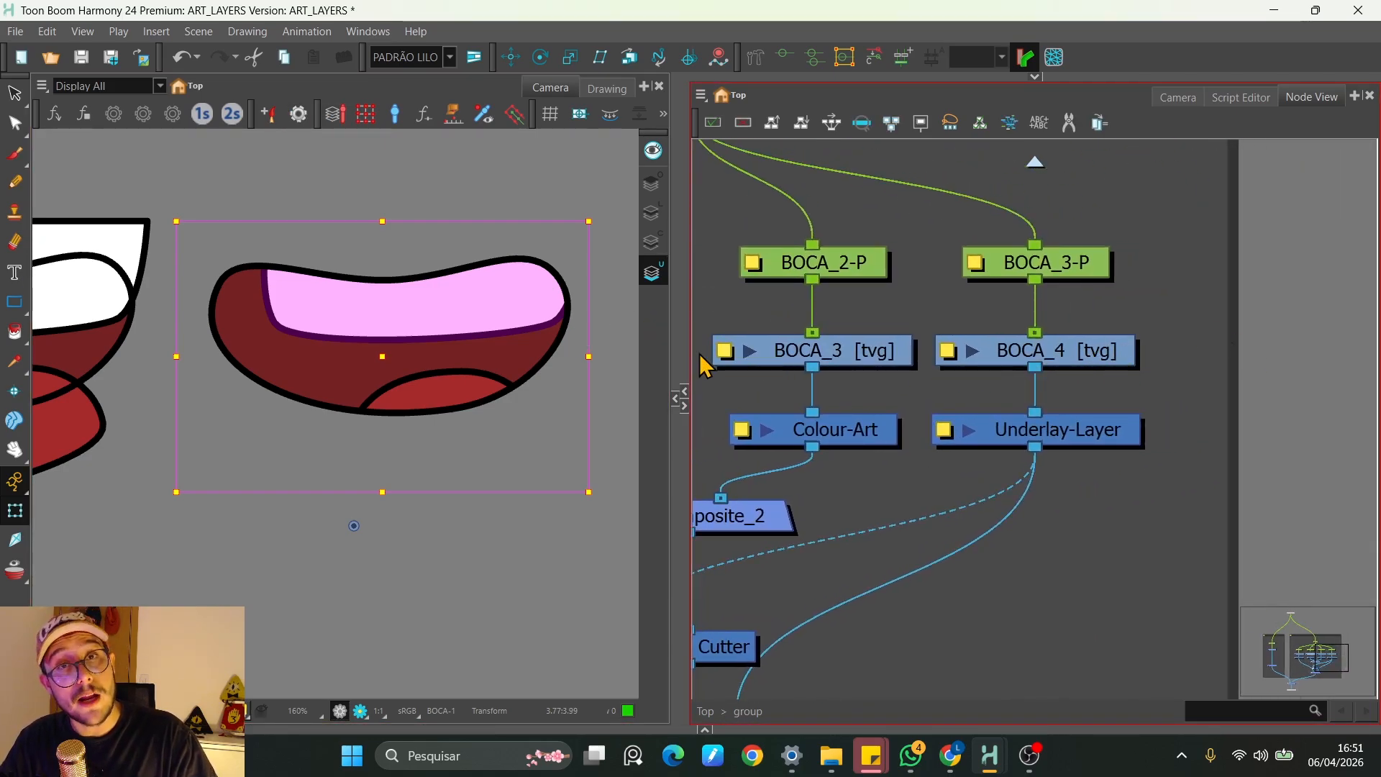
key("space")
left_click_drag(852, 301, 1131, 346)
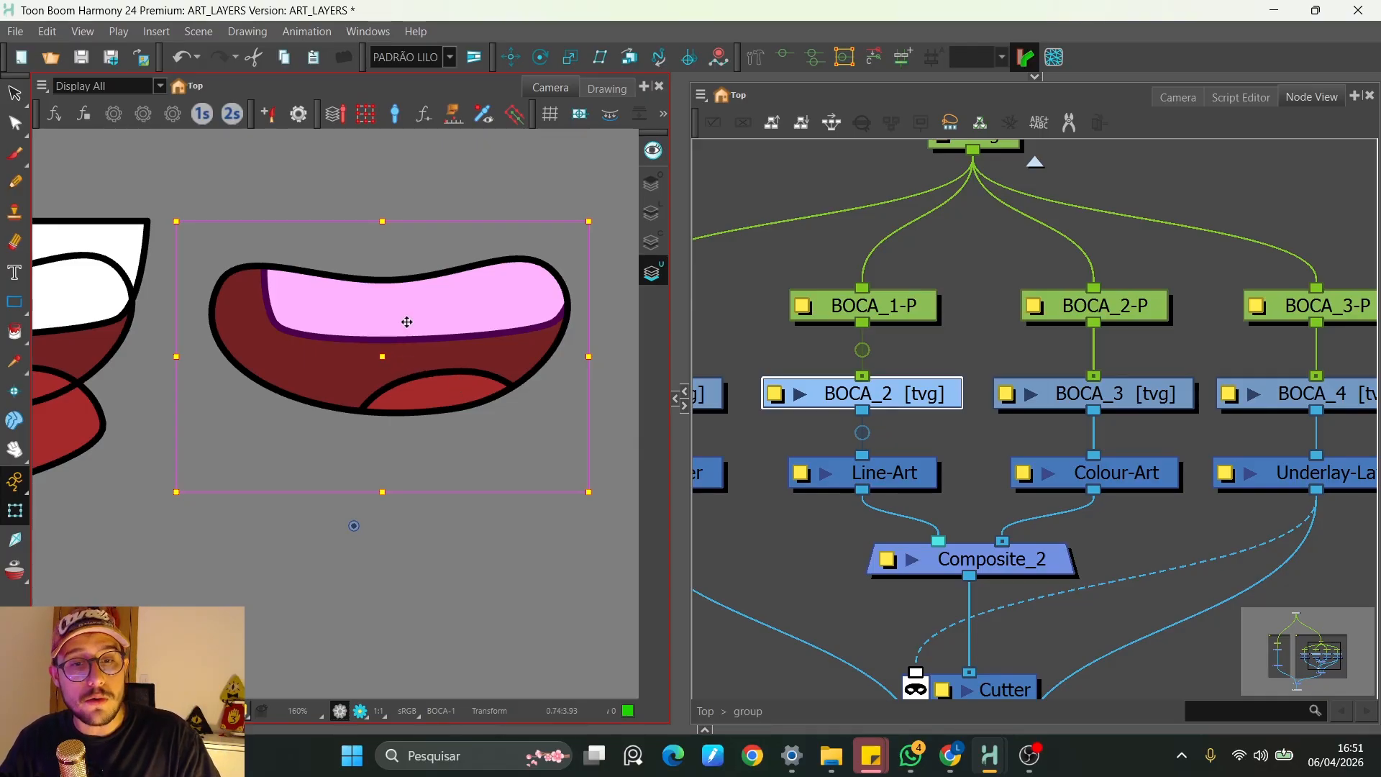
Test moving the teeth and tongue inside the masked mouth, undoing the teeth move and leaving the tongue raised
mouse_move(415, 326)
left_mouse_down()
mouse_move(404, 277)
mouse_move(400, 324)
mouse_move(398, 275)
left_mouse_up()
key("ctrl+z")
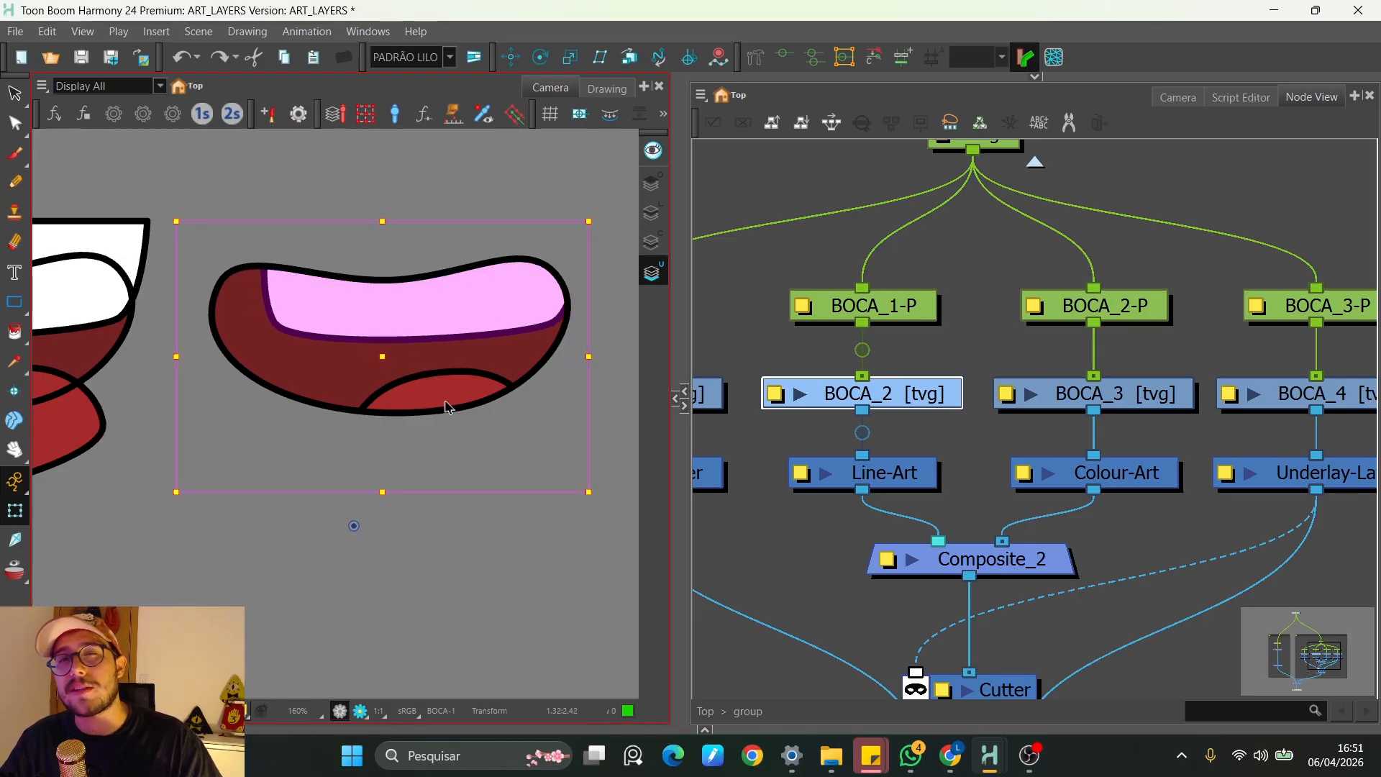
left_click(449, 409)
left_click_drag(439, 358, 443, 395)
key("ctrl+z")
Try stretching the mouth upward with the BOCA-P and BOCA_3-P pegs selected together, and undo the stretch
left_click(389, 292)
left_click(389, 280)
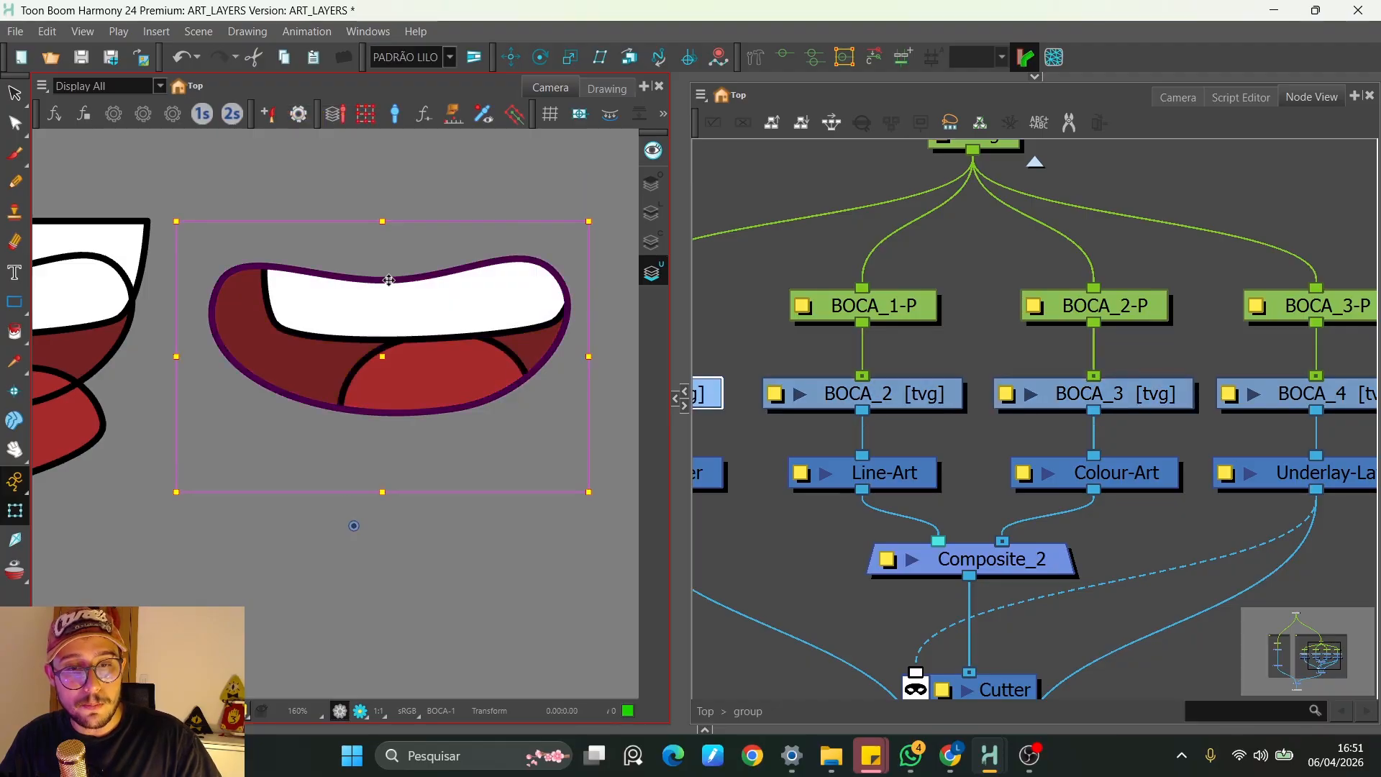
scroll(878, 327, "down", 3)
left_click(744, 317)
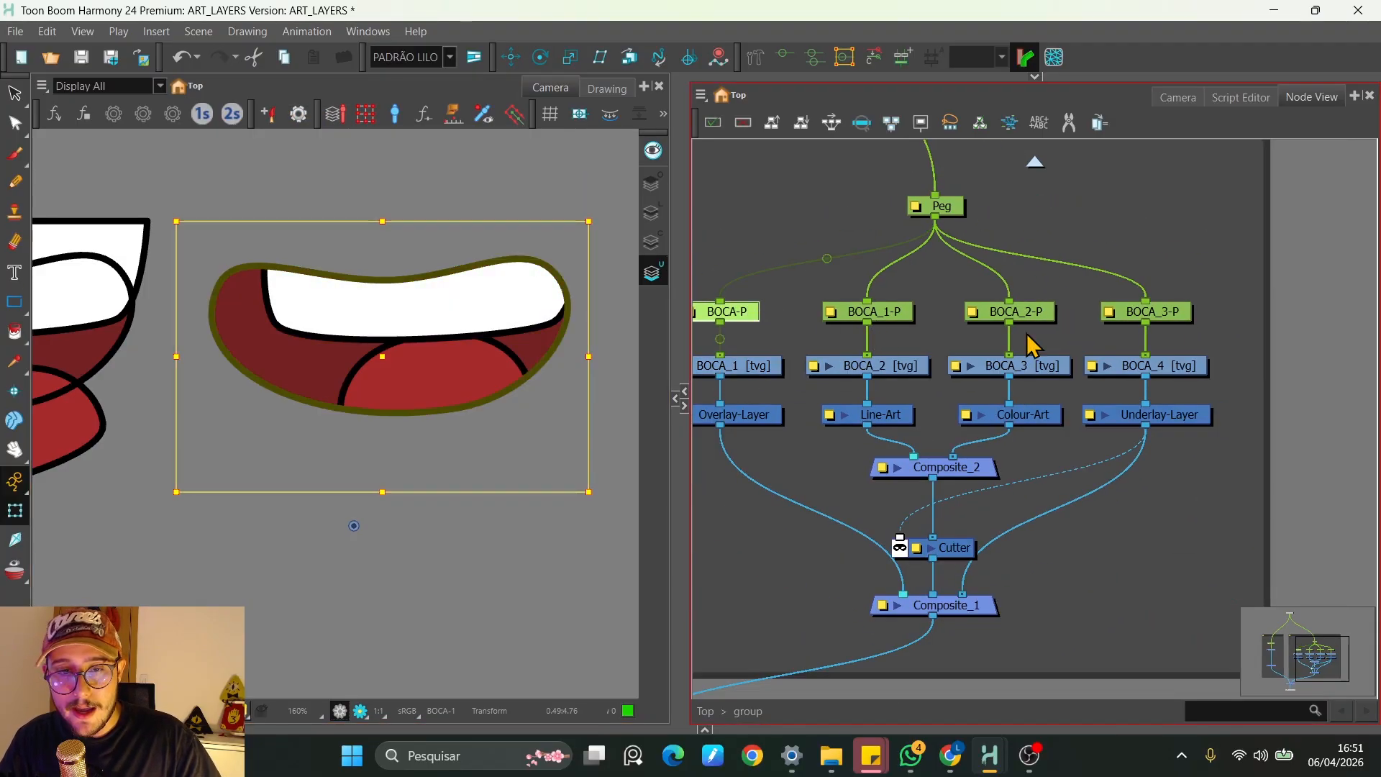
left_click(1169, 313, "ctrl")
left_click_drag(381, 220, 427, 164)
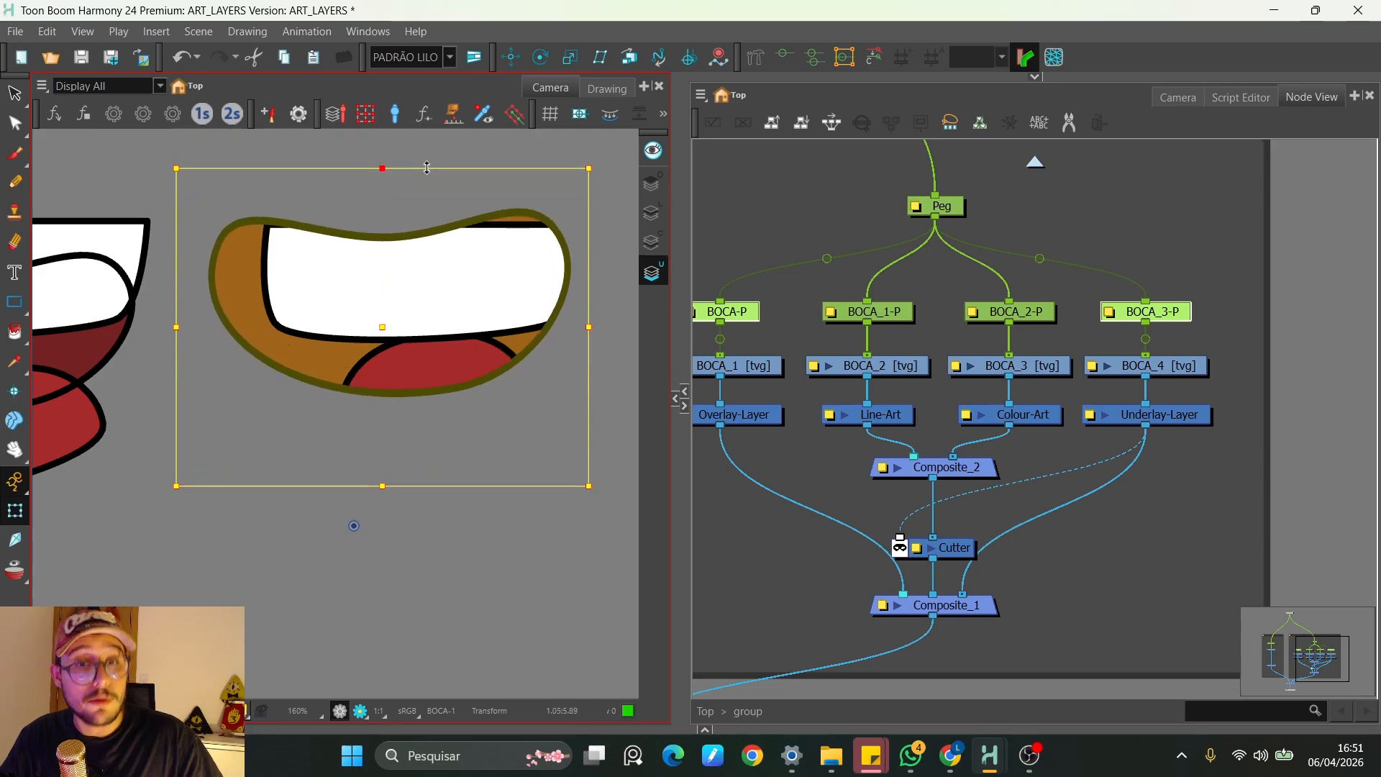
key("ctrl+z")
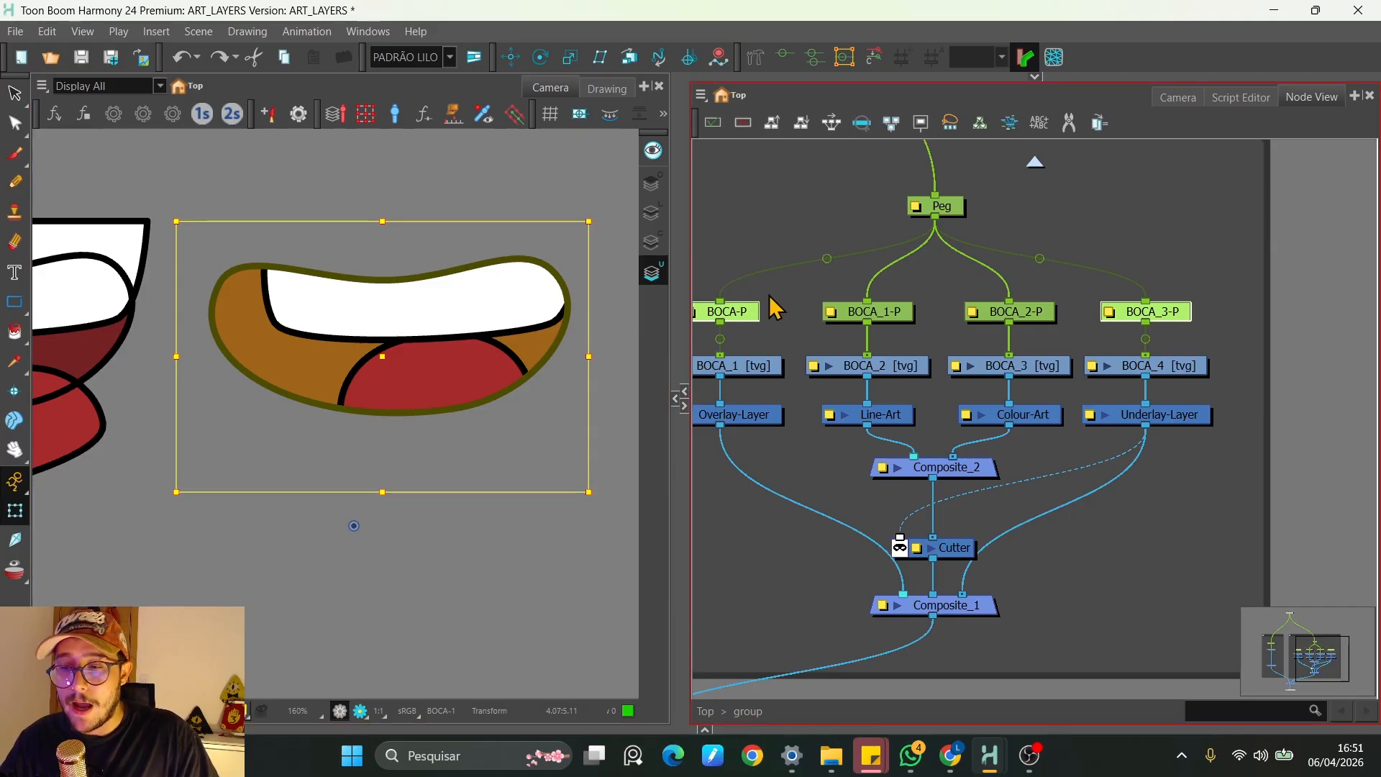
Go to the eye network inside group_1 and move the pupila drawing up over the eye's upper outline
scroll(1004, 398, "down", 6)
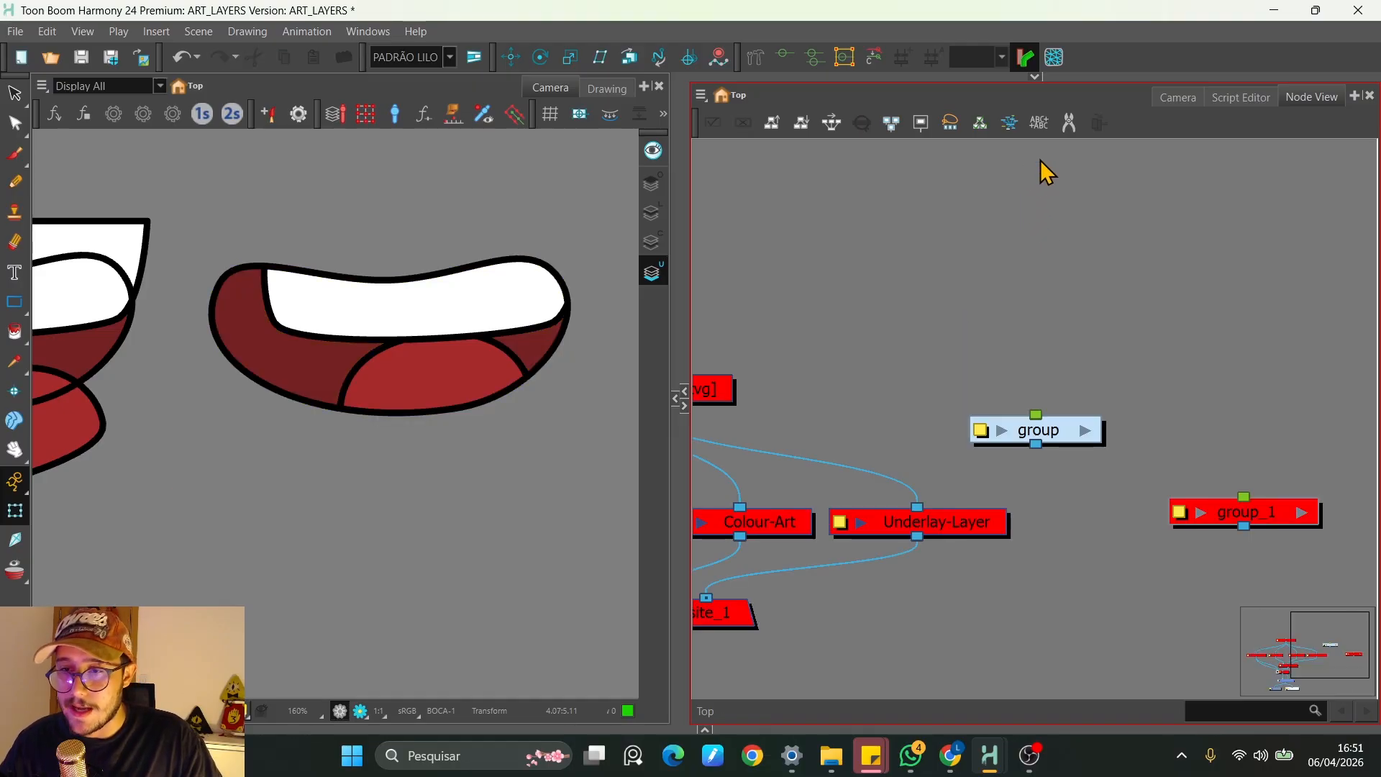
left_click_drag(1135, 315, 969, 439)
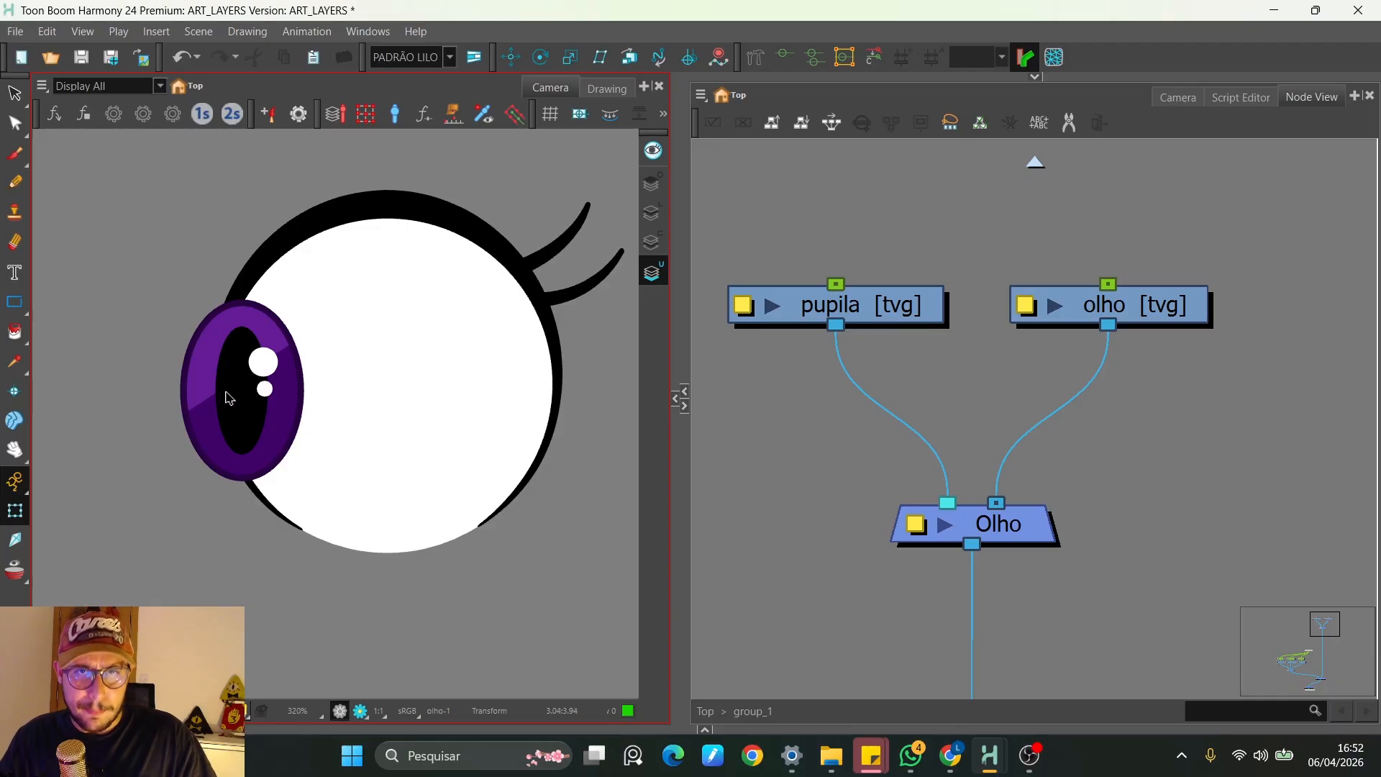
left_click(265, 436)
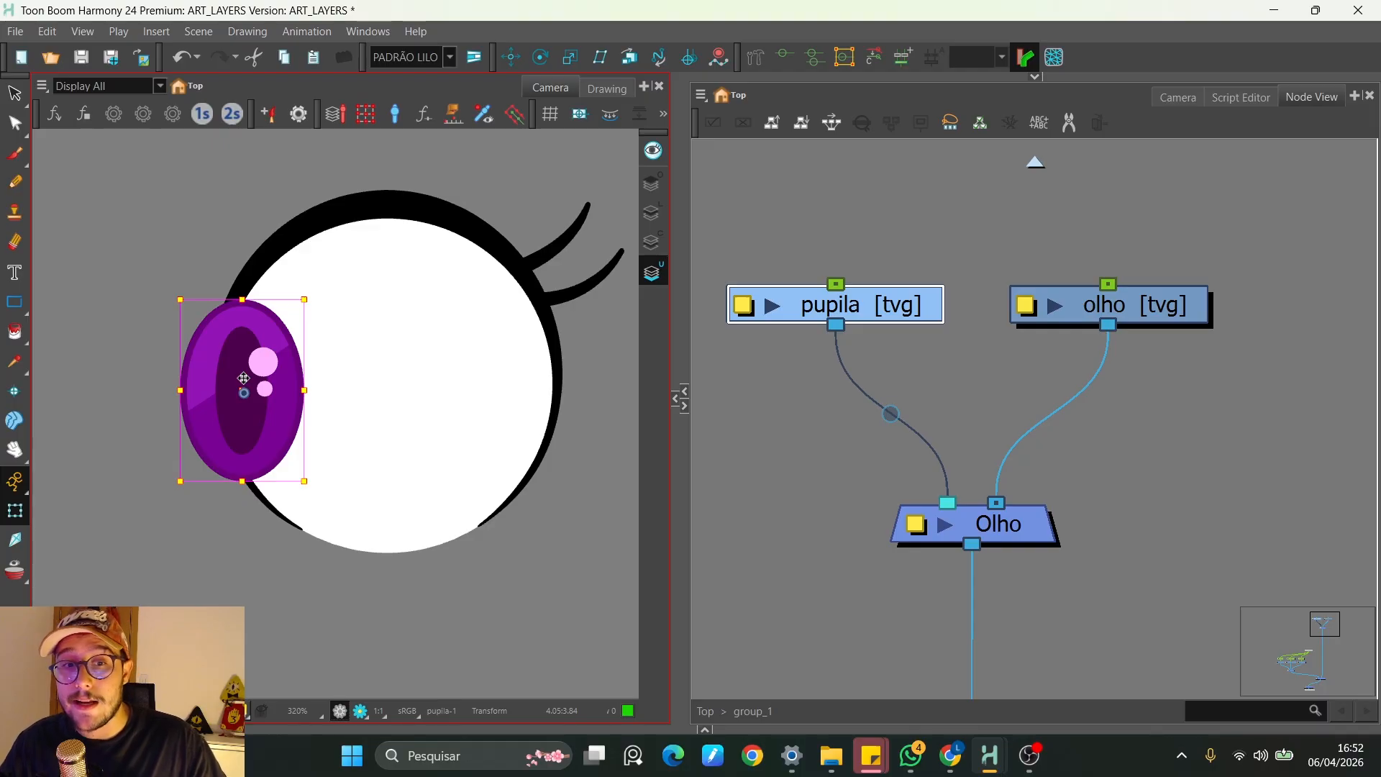
mouse_move(244, 376)
left_mouse_down()
mouse_move(354, 217)
mouse_move(409, 226)
mouse_move(285, 222)
left_mouse_up()
Check the pupil's overlap with the olho outline up close, and shift the pupil to the eye's upper centre
scroll(285, 223, "up", 5)
left_click(265, 250)
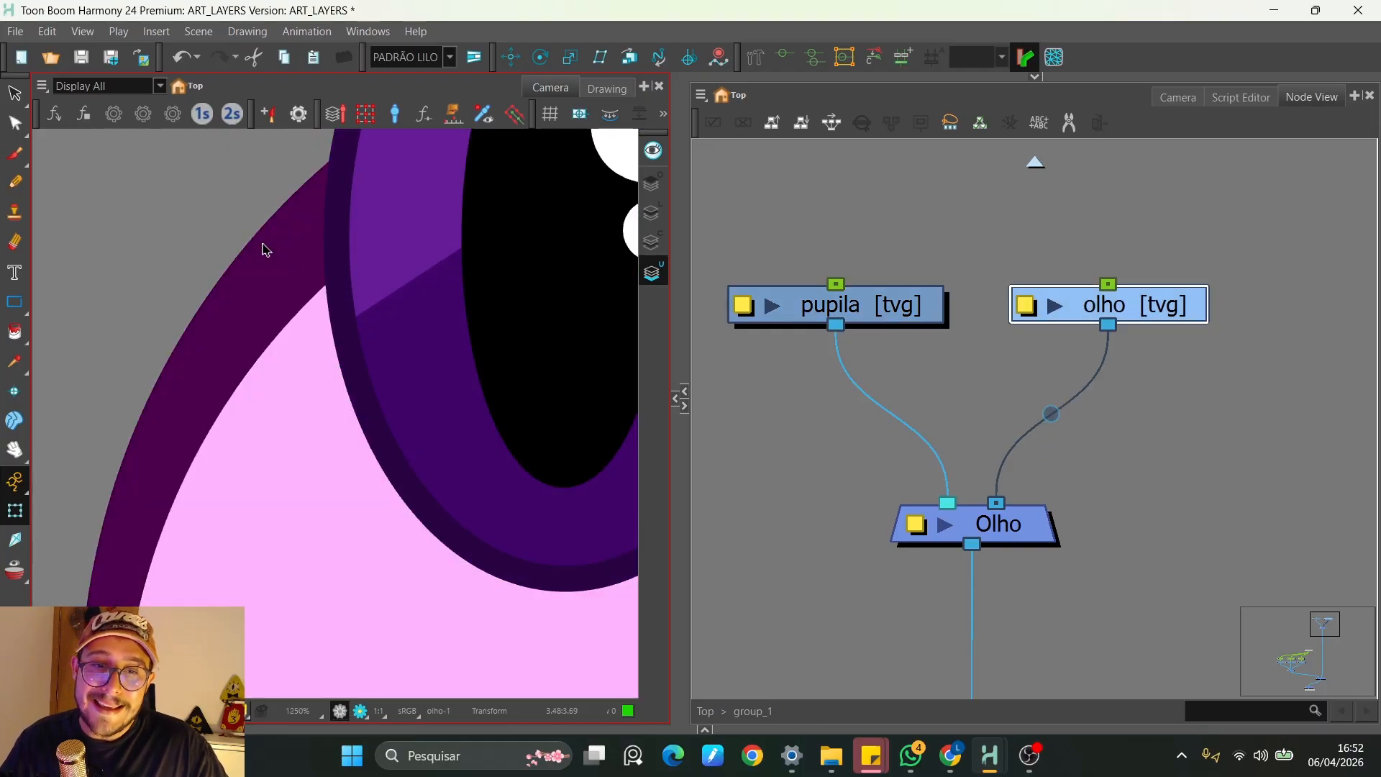
scroll(283, 275, "down", 8)
left_click(332, 289)
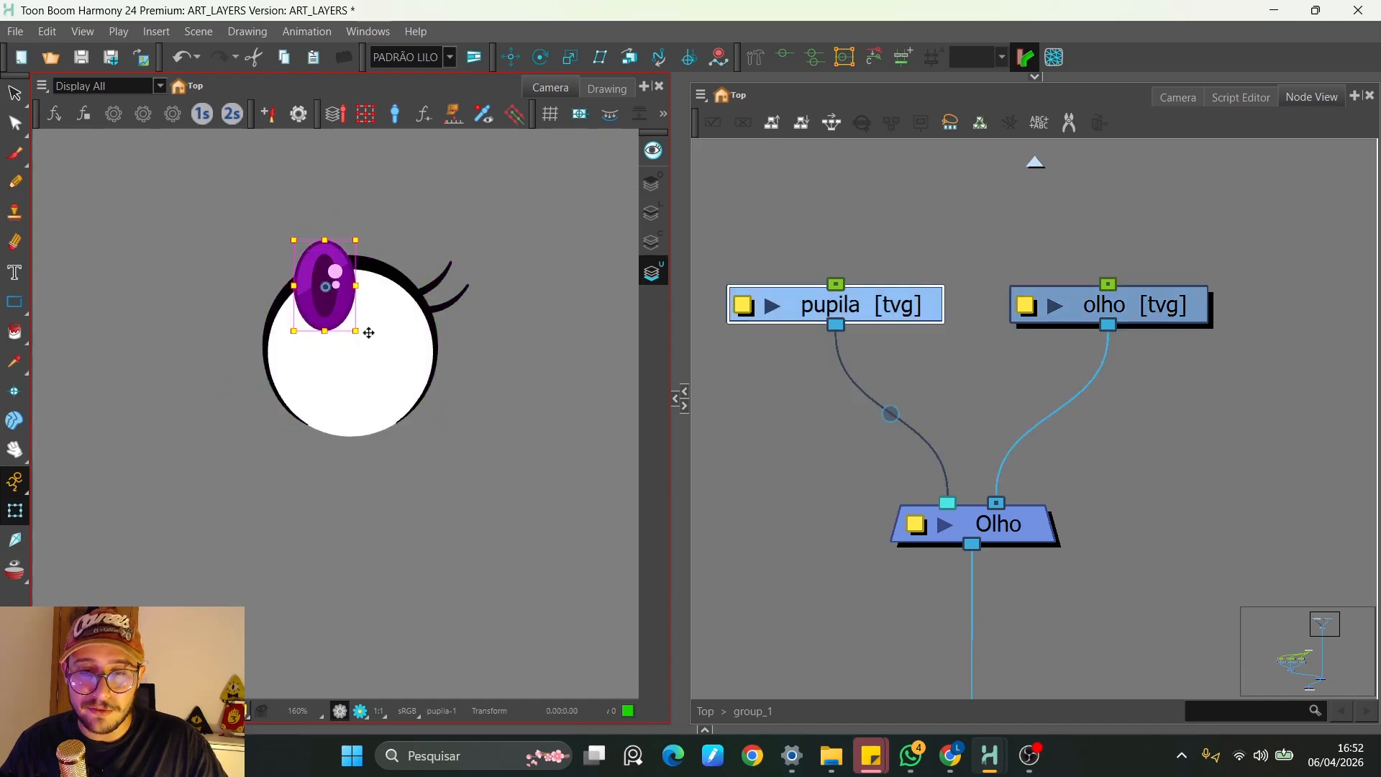
mouse_move(368, 332)
left_mouse_down()
mouse_move(389, 447)
mouse_move(393, 324)
left_mouse_up()
Insert a Cutter between pupila and the Olho composite, with olho connected as its matte and the matte inverted
left_click(980, 427)
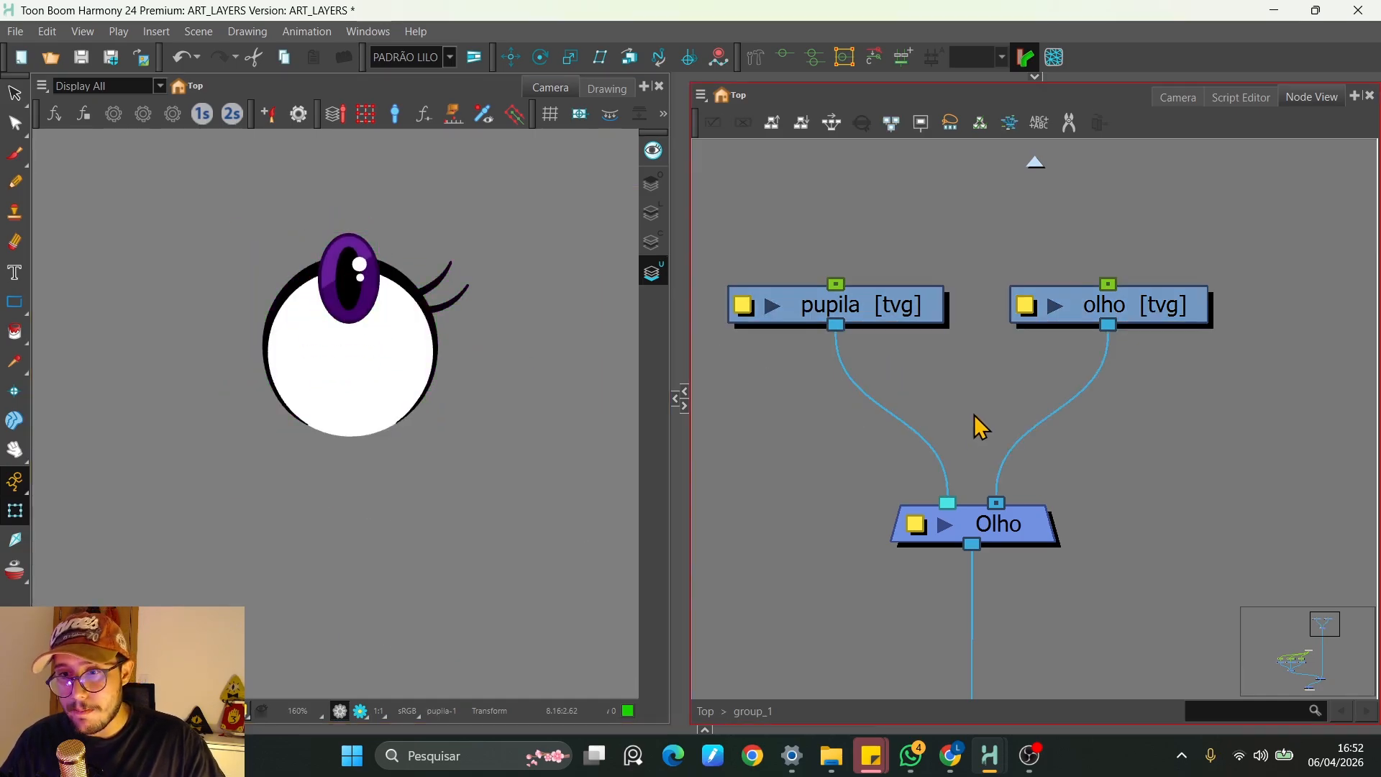
key("Tab")
type("cut")
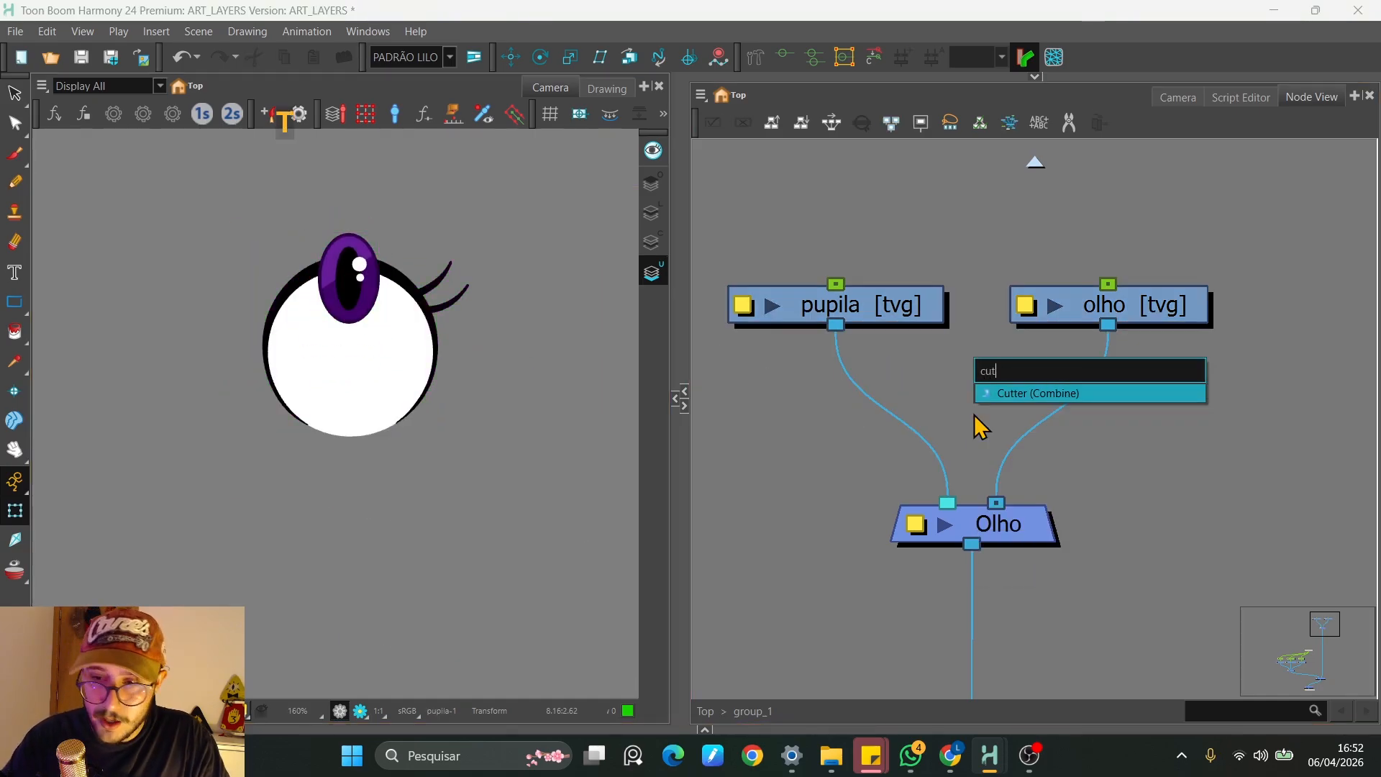
left_click(1024, 390)
left_click(1151, 306)
left_click_drag(1178, 299, 1240, 224)
left_click_drag(1171, 251, 988, 363)
left_click_drag(1077, 399, 936, 437)
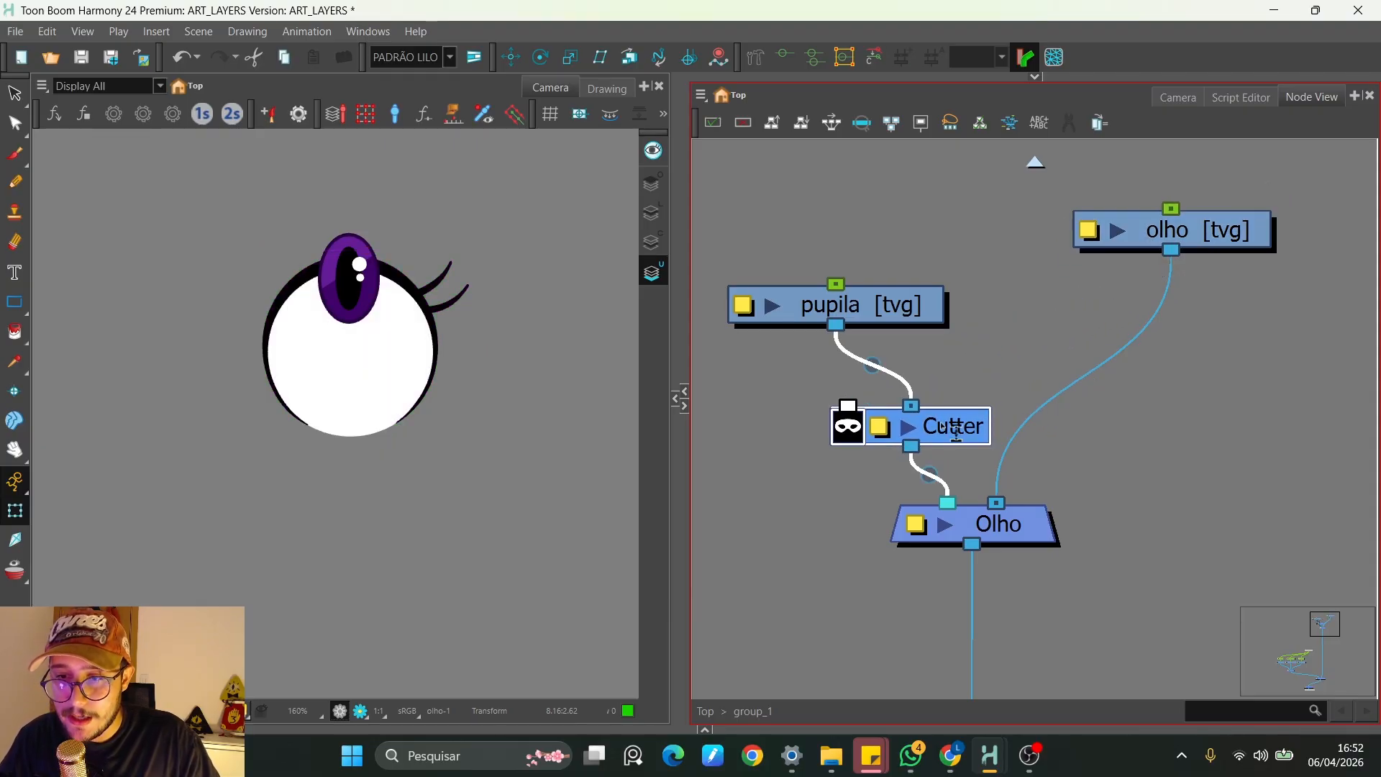
left_click_drag(1107, 302, 877, 431)
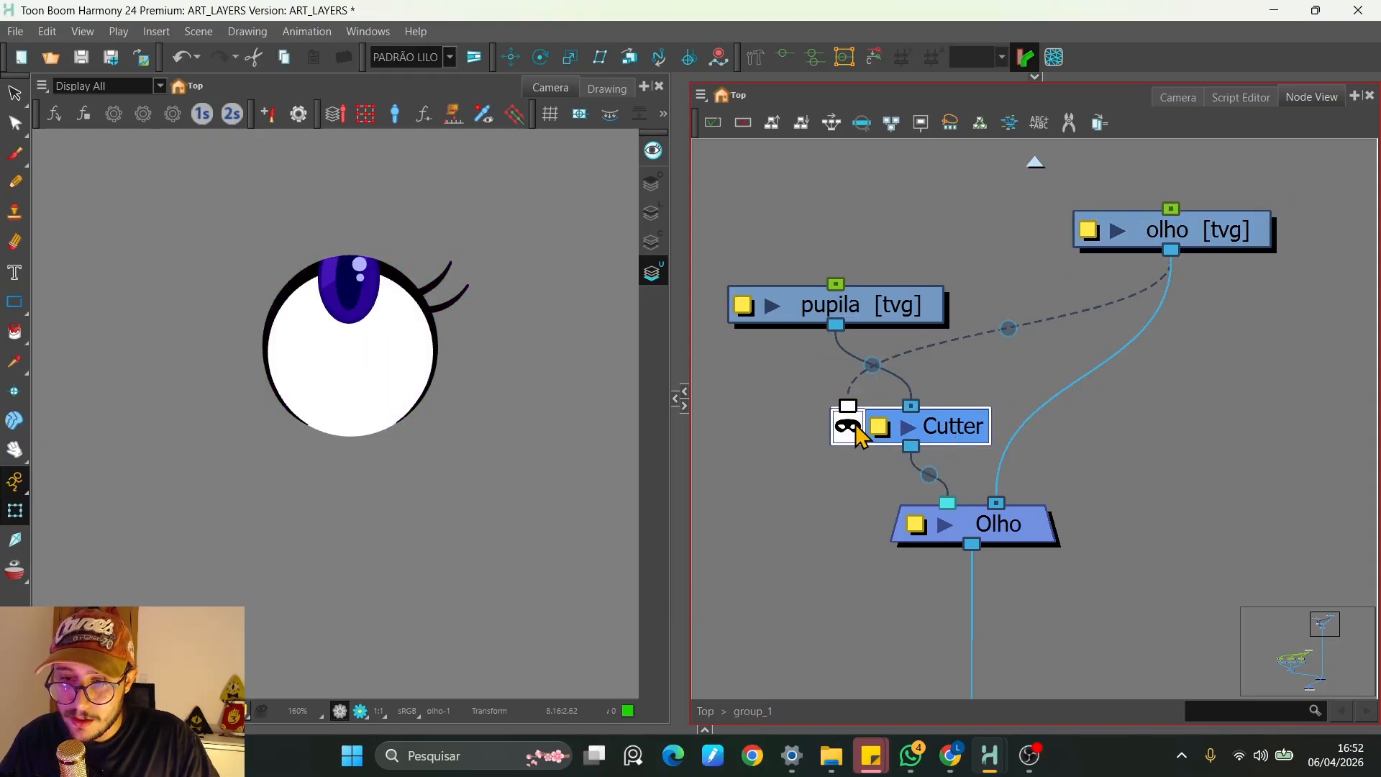
Line up the Cutter and pupila nodes in a column above the Olho composite, with pupila beside olho
left_click_drag(964, 429, 993, 390)
left_click(928, 306)
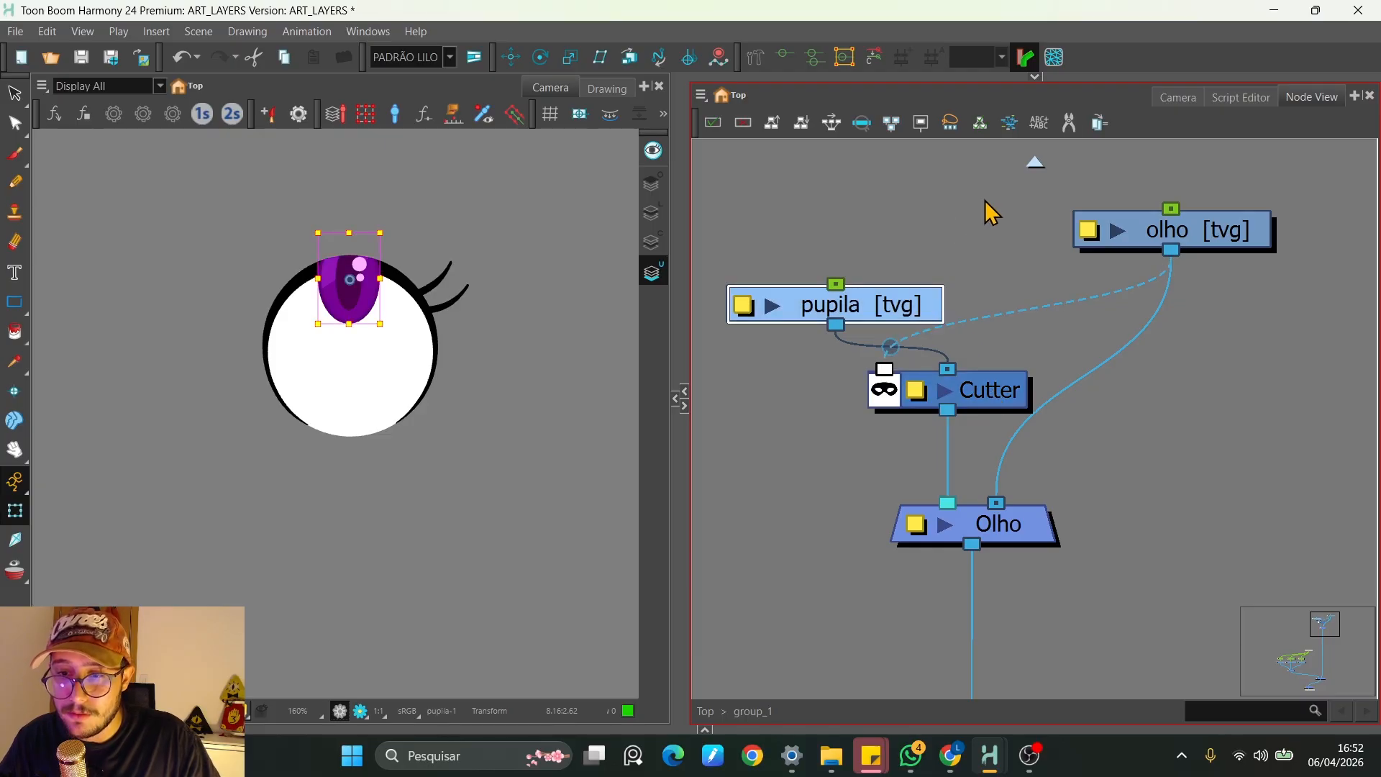
left_click_drag(924, 304, 1029, 224)
left_click(865, 305)
Examine the masked pupil at the eye's upper edge and move it slightly down within the eye
scroll(432, 274, "up", 2)
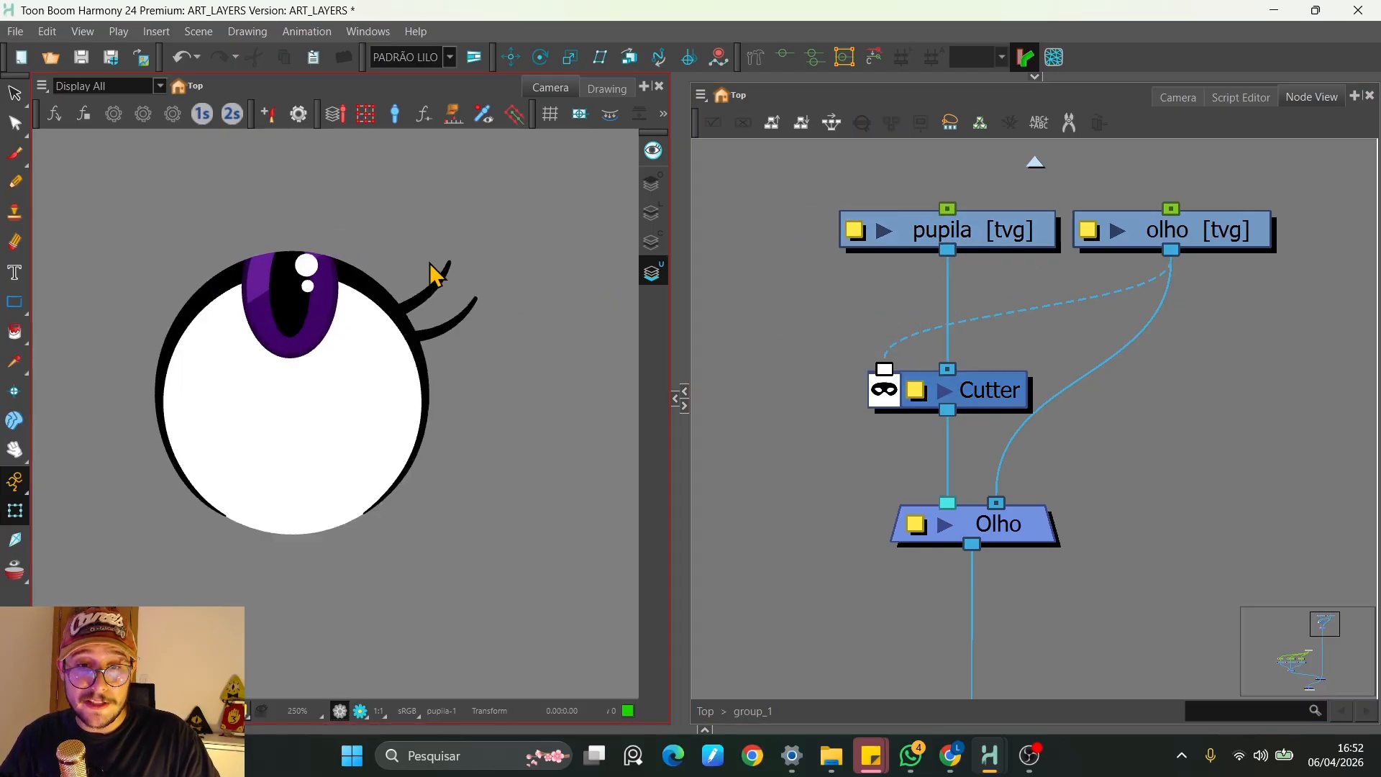
scroll(432, 274, "up", 4)
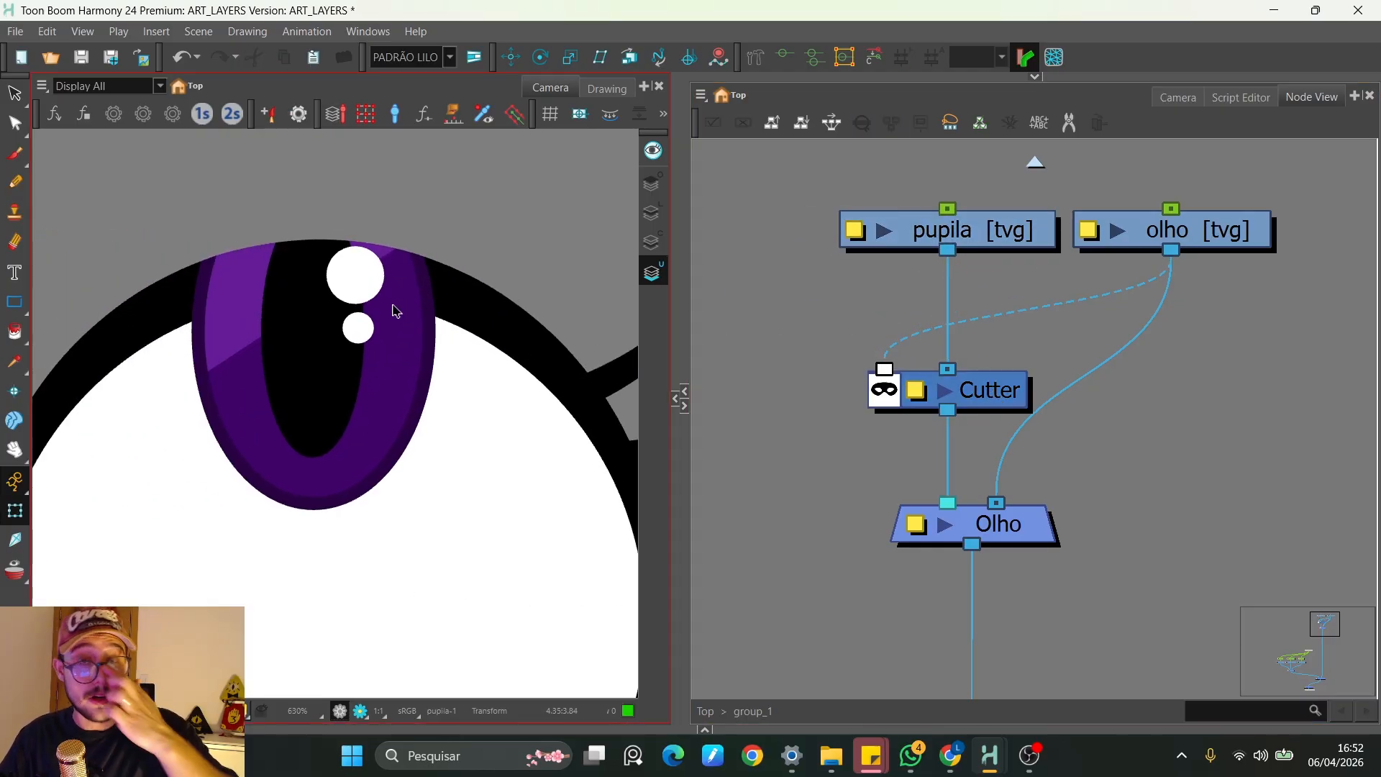
left_click(311, 385)
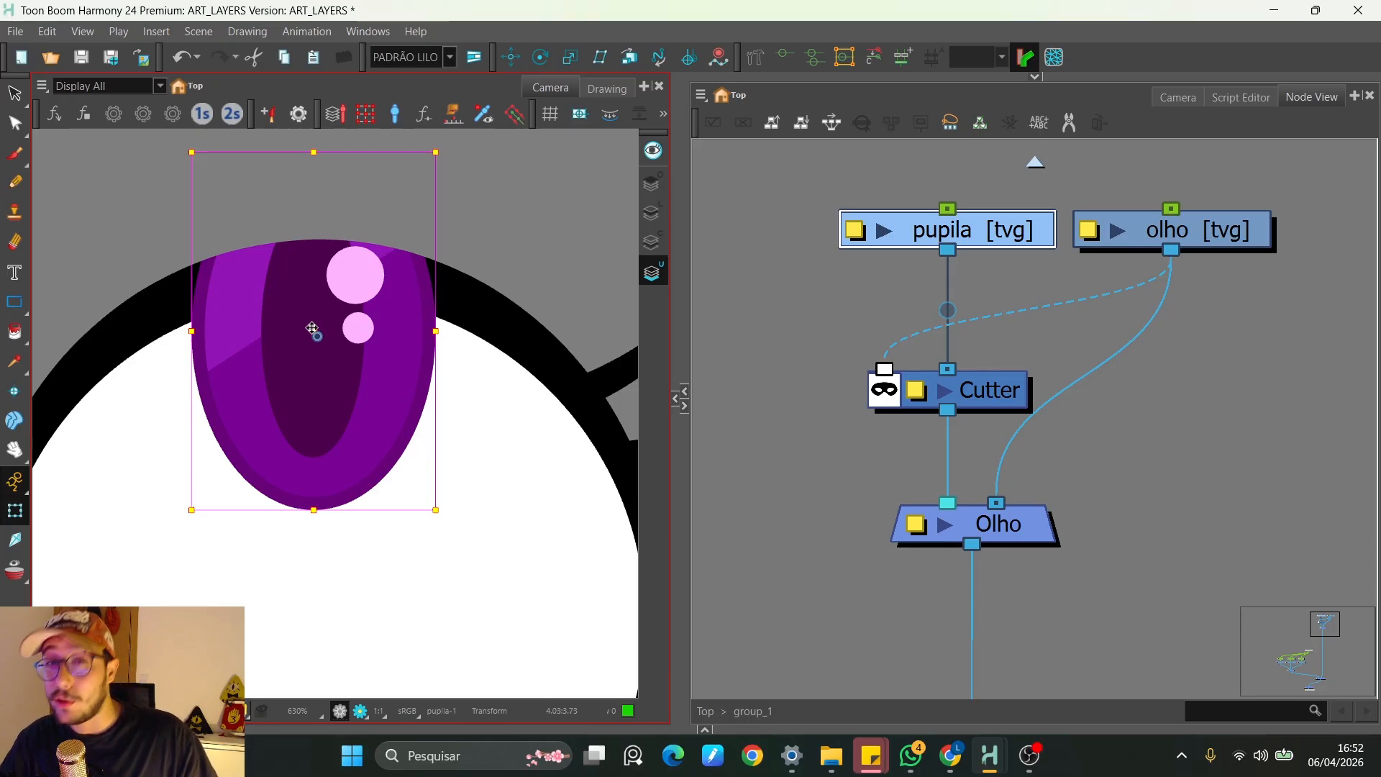
scroll(604, 385, "down", 3)
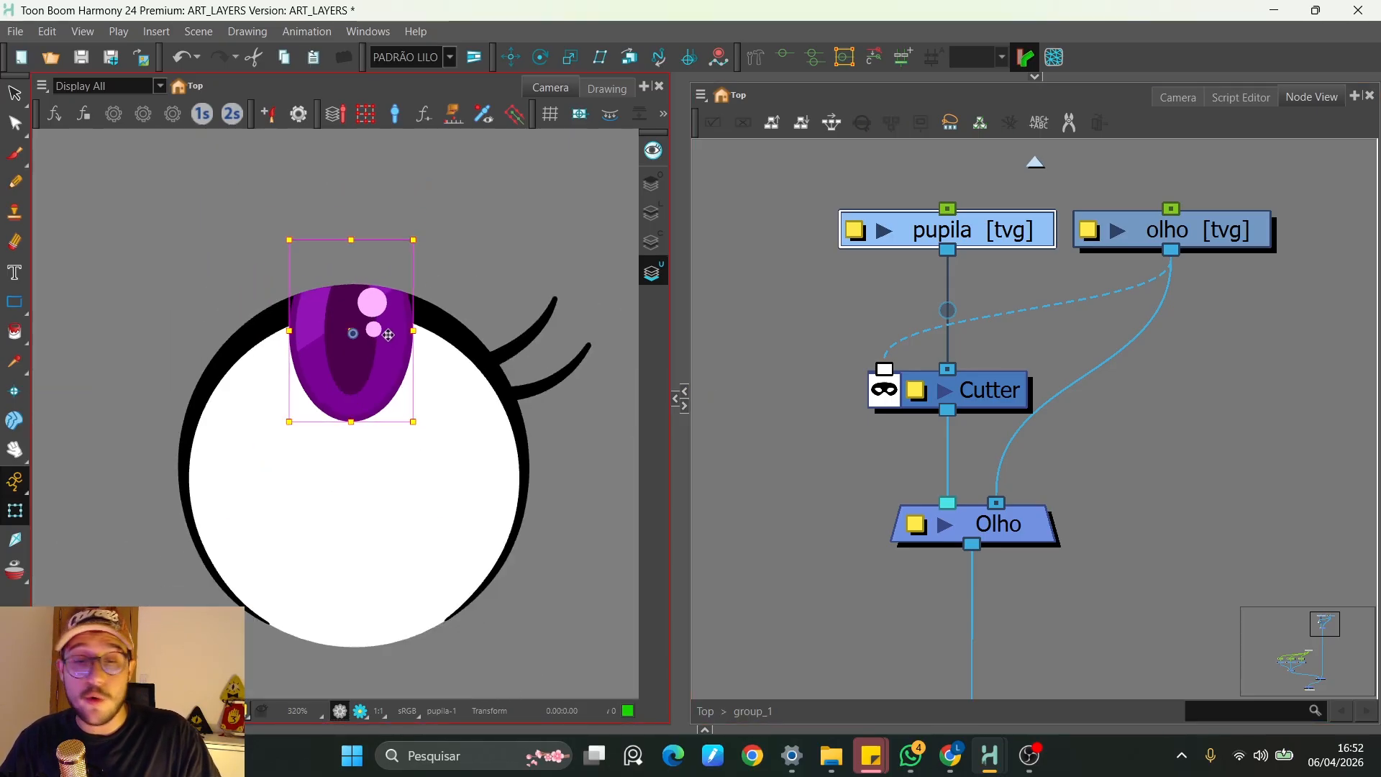
mouse_move(351, 324)
left_mouse_down()
mouse_move(451, 297)
mouse_move(560, 318)
mouse_move(266, 363)
mouse_move(336, 388)
mouse_move(341, 327)
mouse_move(356, 402)
mouse_move(341, 293)
mouse_move(344, 334)
left_mouse_up()
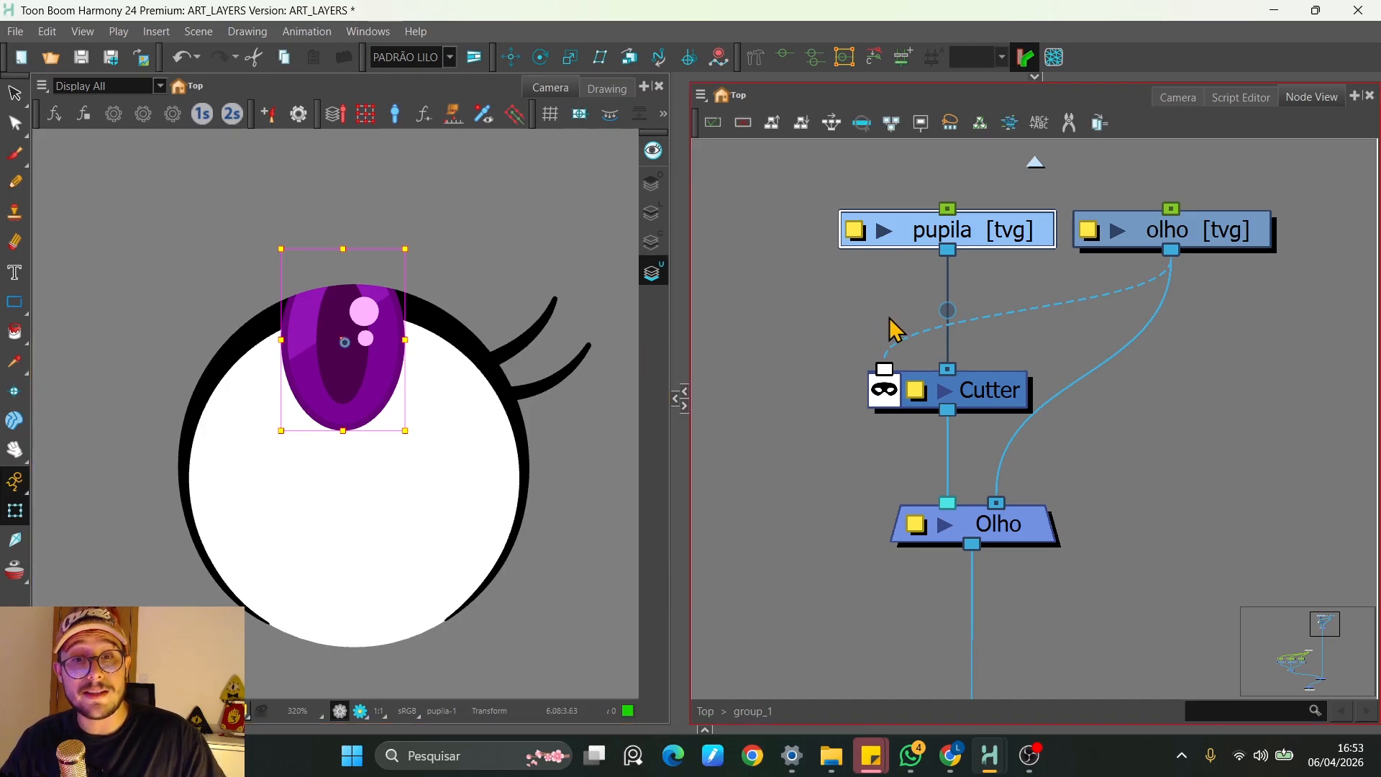
Open the olho drawing in the Drawing view with its Line Art layer active
left_click(1218, 223)
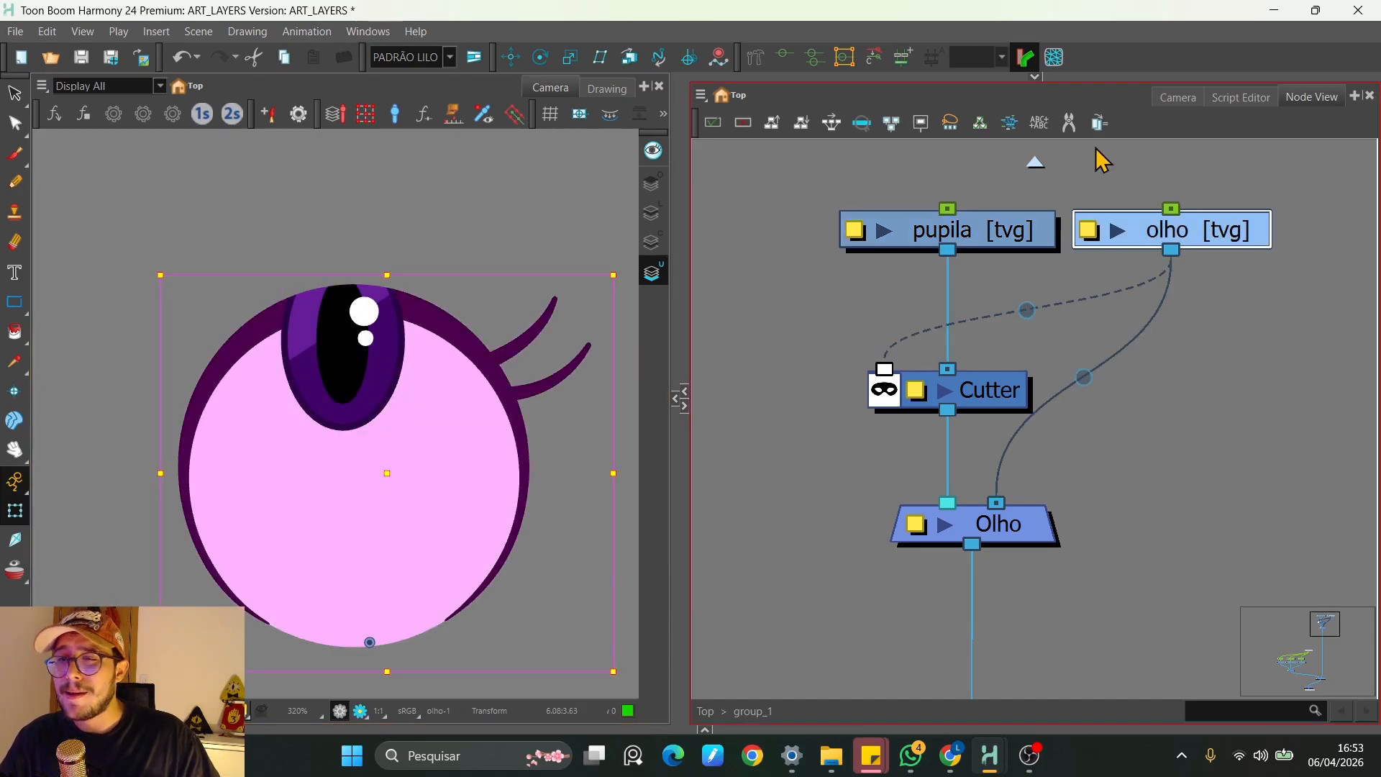
left_click(1036, 76)
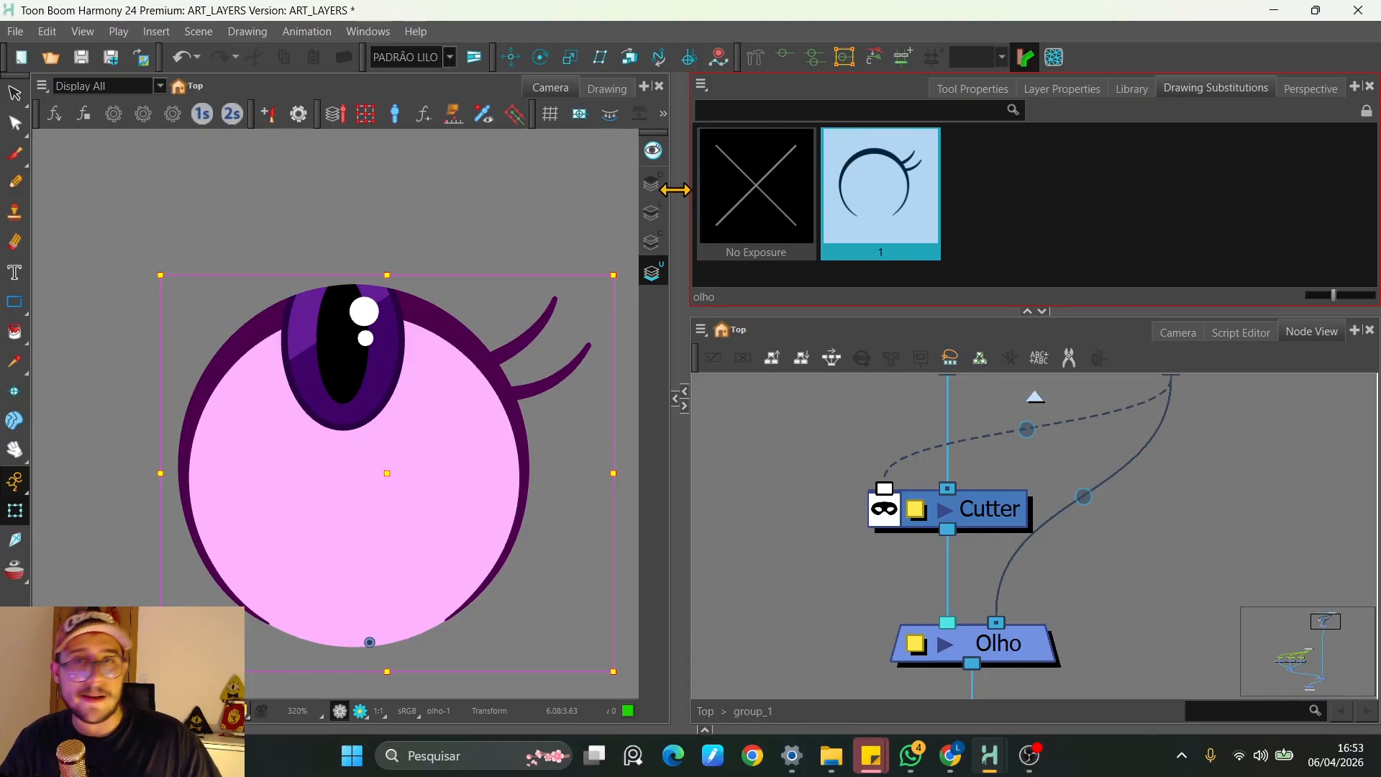
left_click(607, 88)
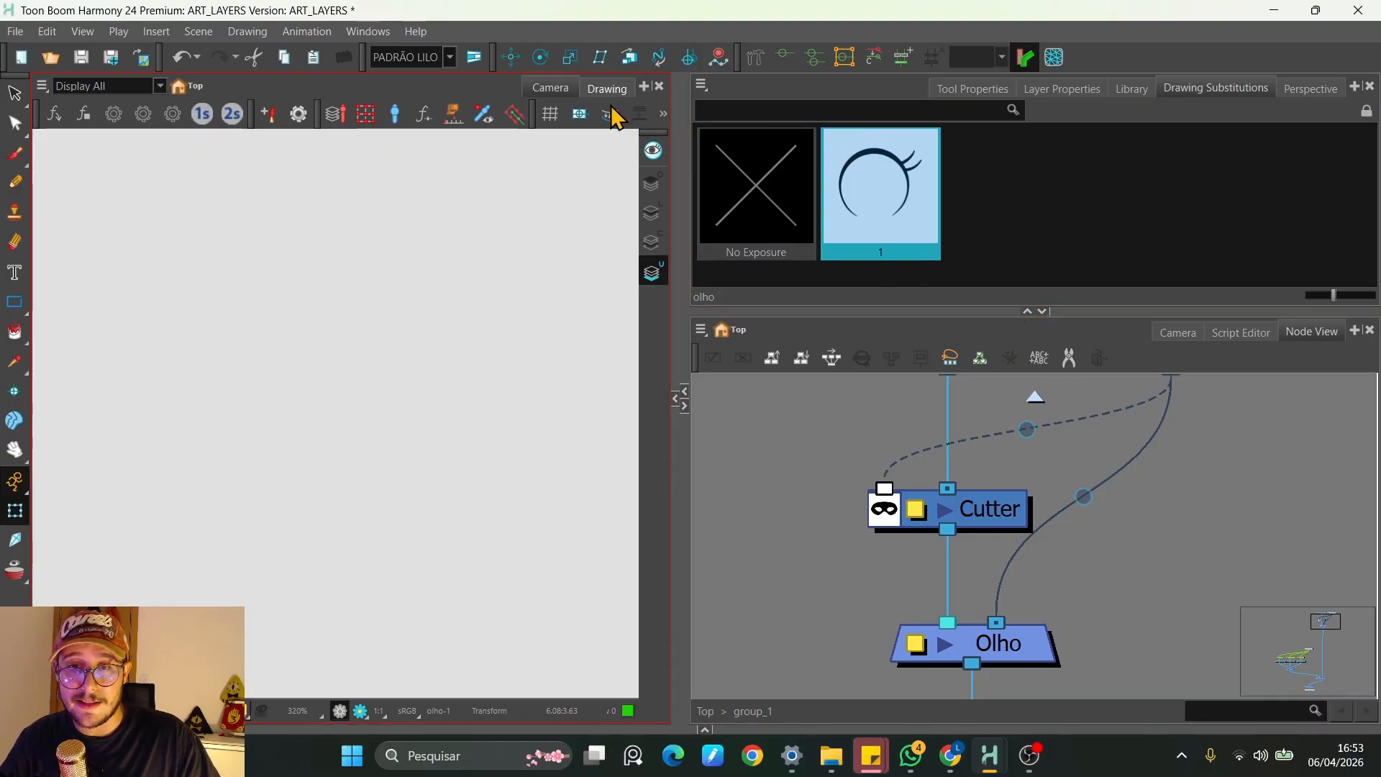
left_click(652, 209)
key("space")
left_click_drag(549, 330, 302, 330)
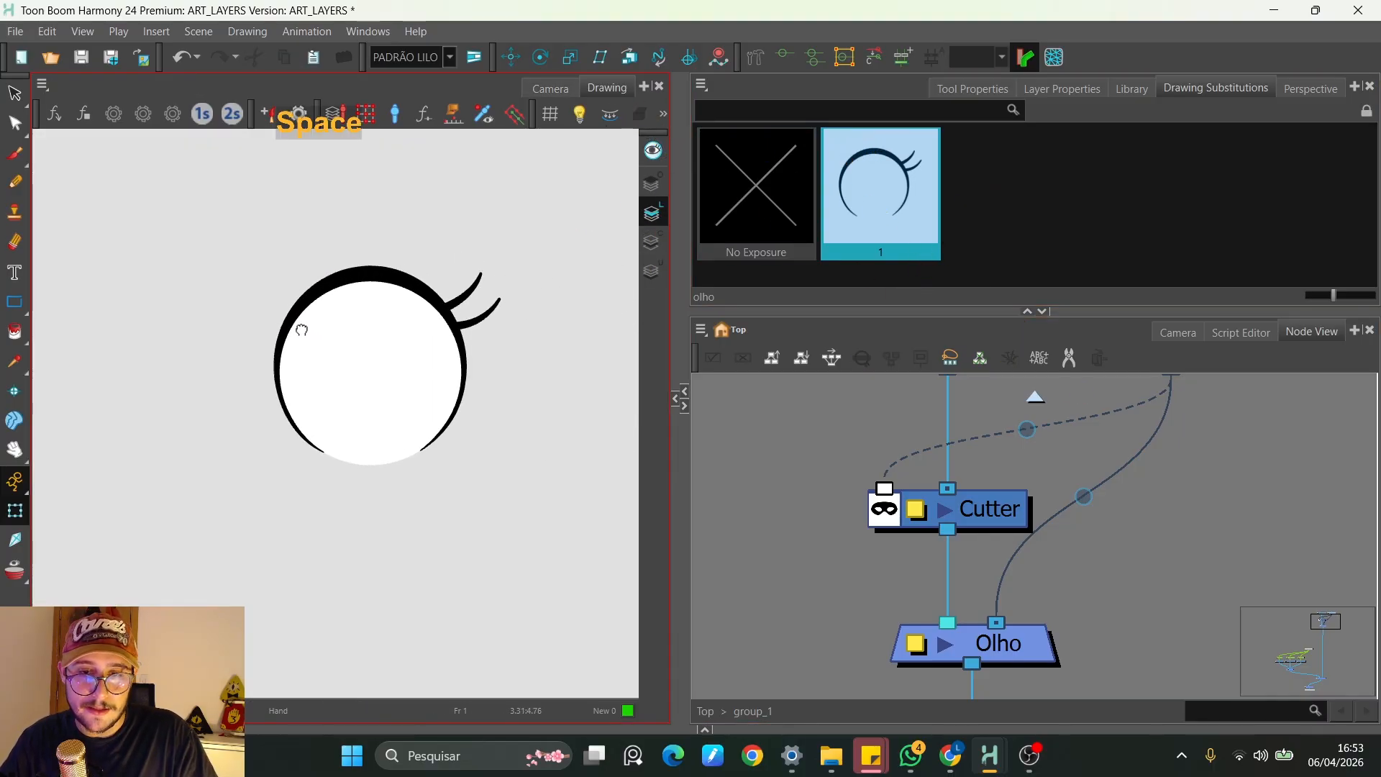
scroll(384, 322, "up", 4)
scroll(412, 346, "down", 3)
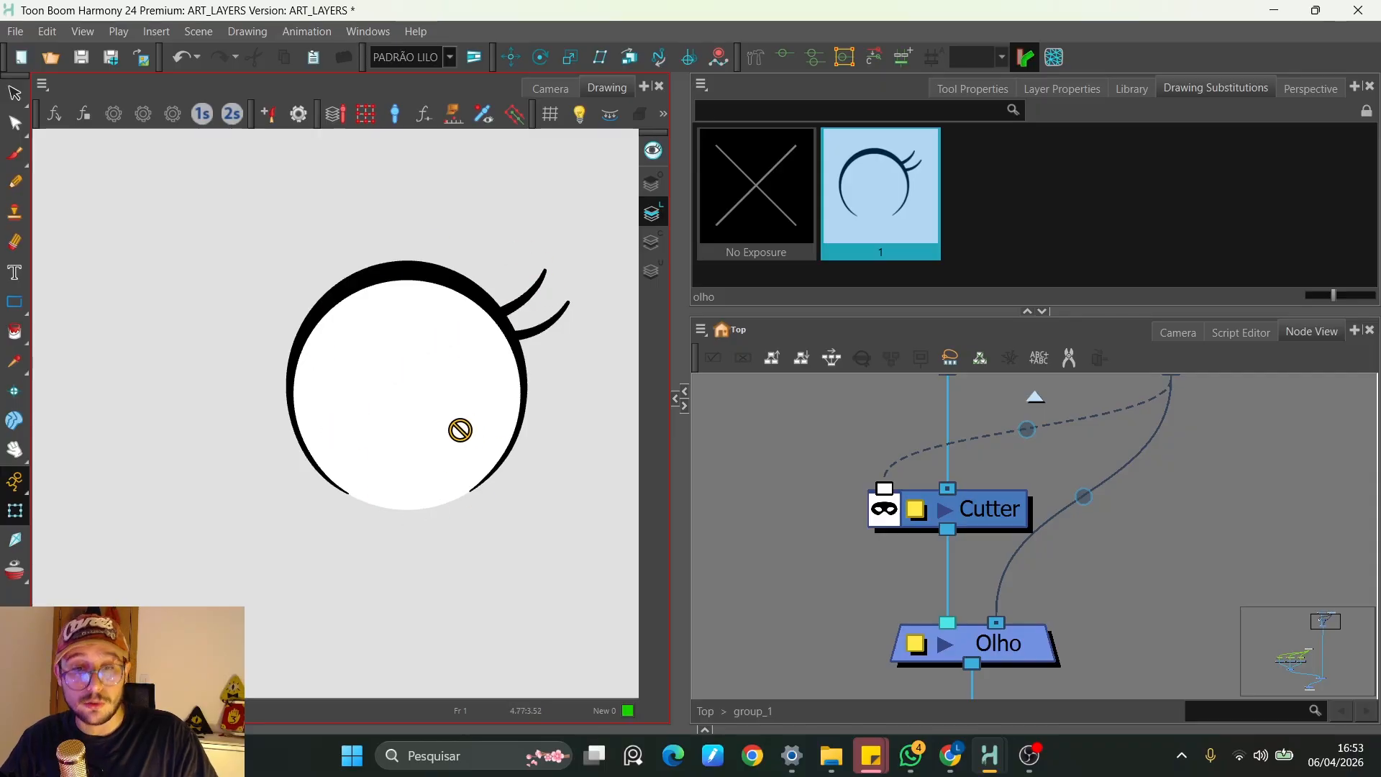
Cut the white eye fill from olho's Line Art layer and paste it into its Colour Art layer
left_click(14, 94)
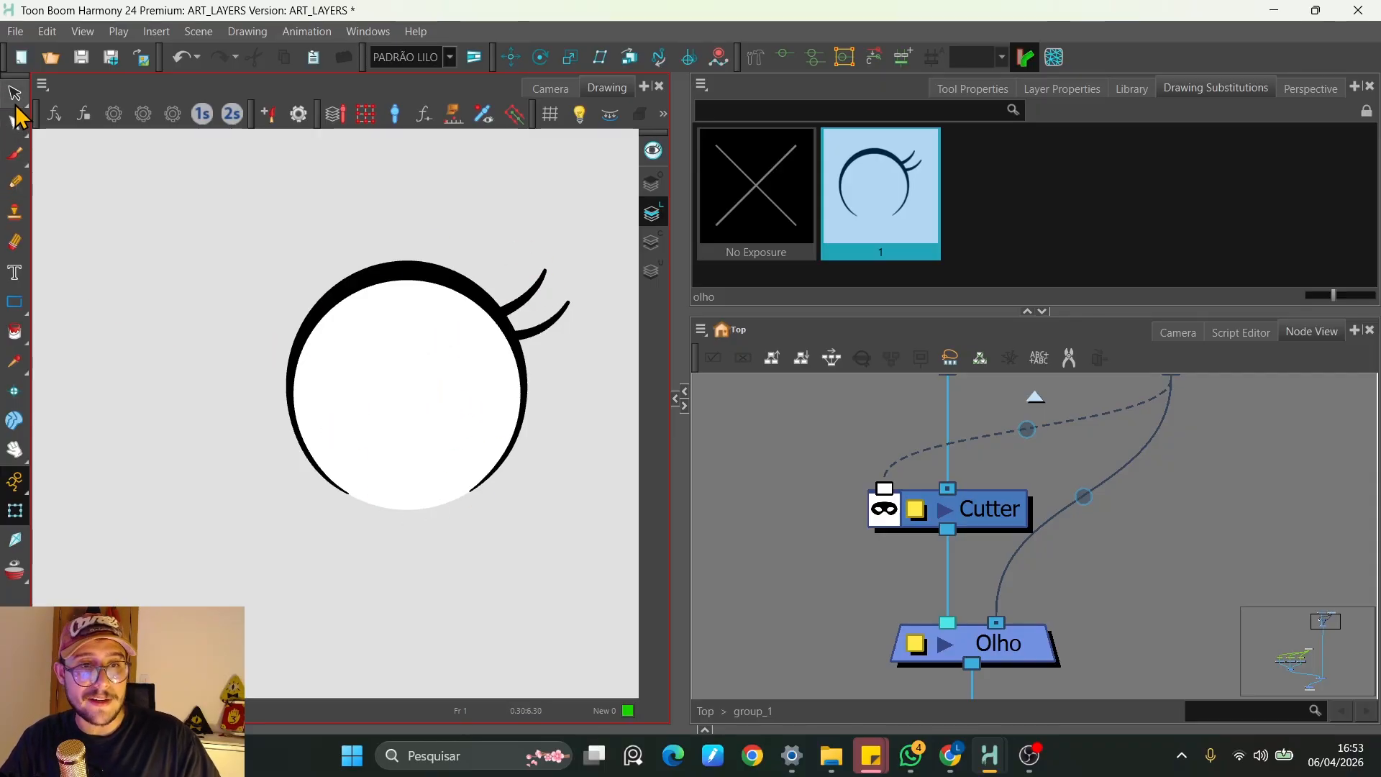
left_click(410, 348)
key("ctrl+x")
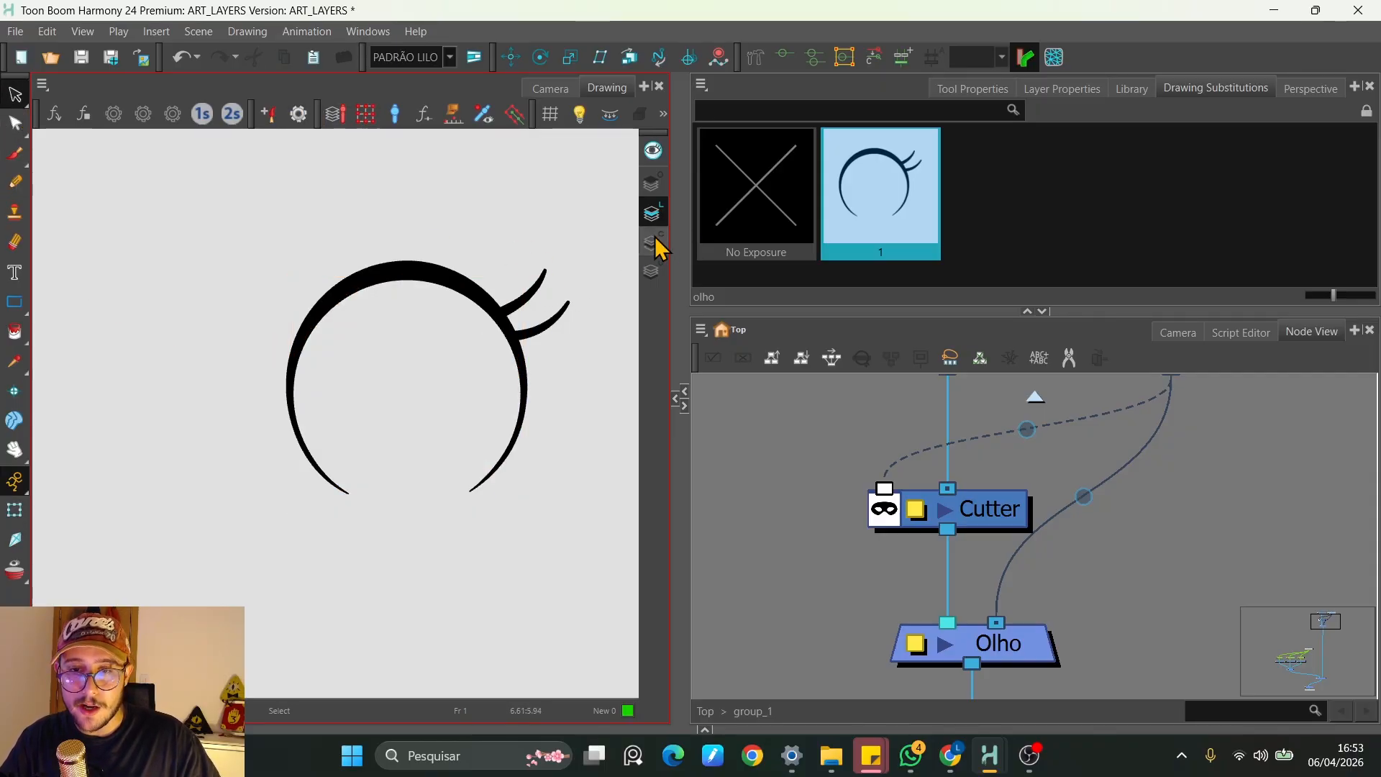
left_click(651, 242)
key("ctrl+v")
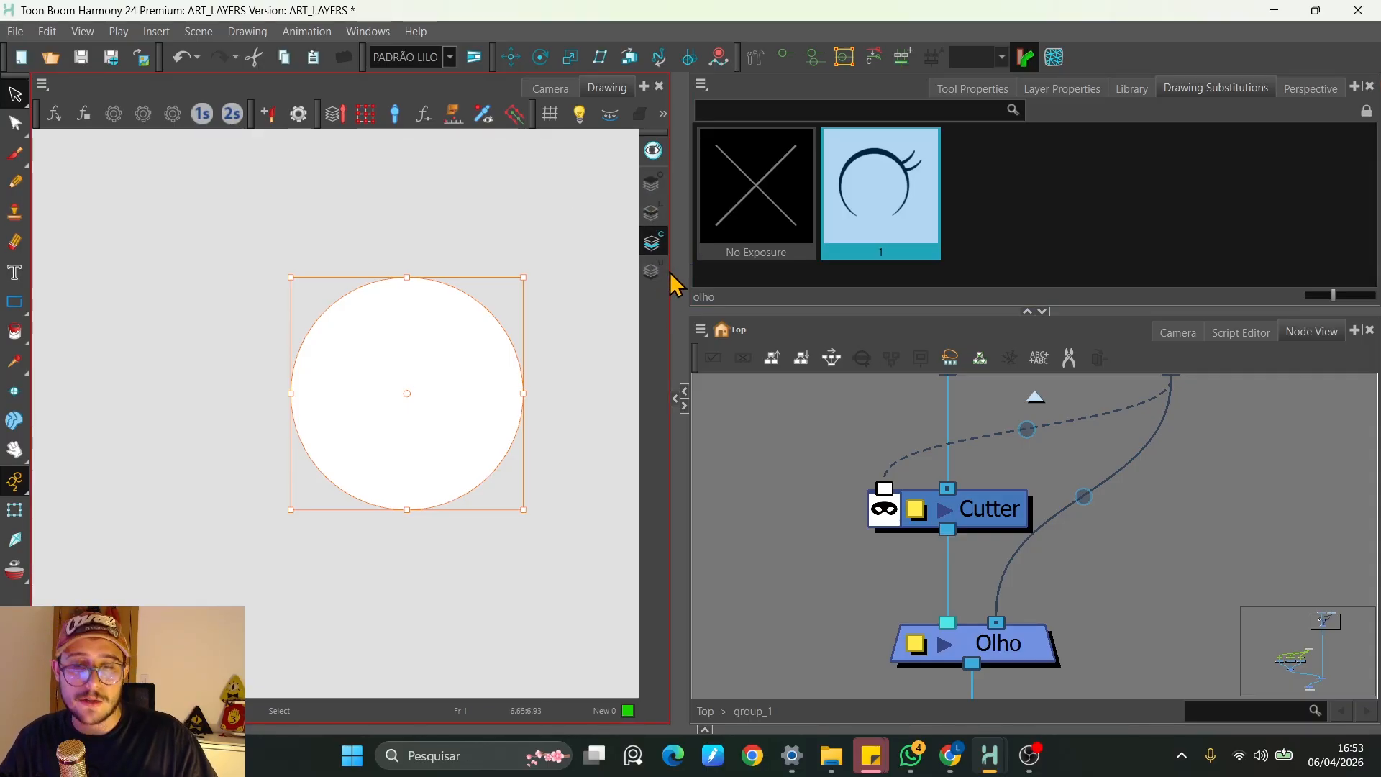
Return to the Camera view and add a Colour-Art node beside the Cutter in the node network
left_click(550, 88)
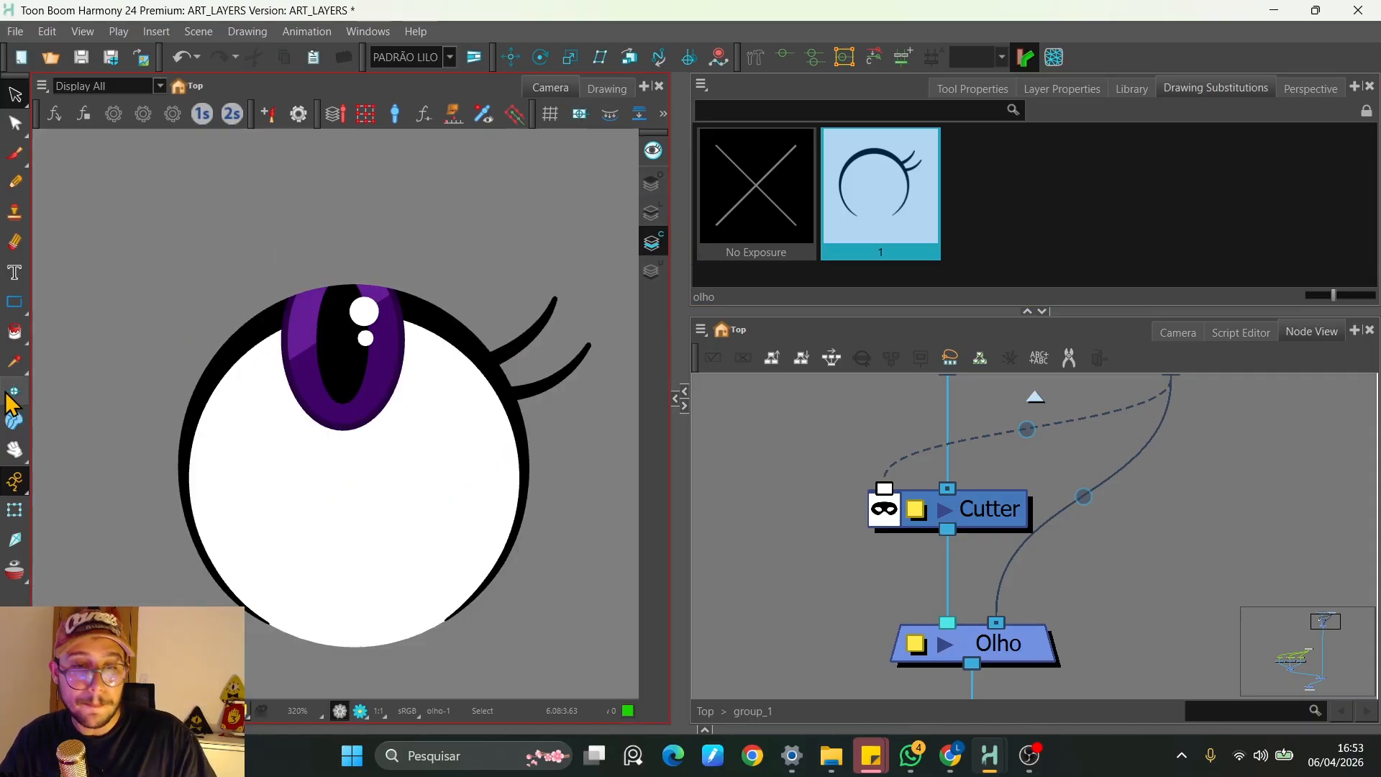
left_click(14, 510)
scroll(816, 544, "down", 1)
scroll(817, 545, "down", 1)
left_click(819, 509)
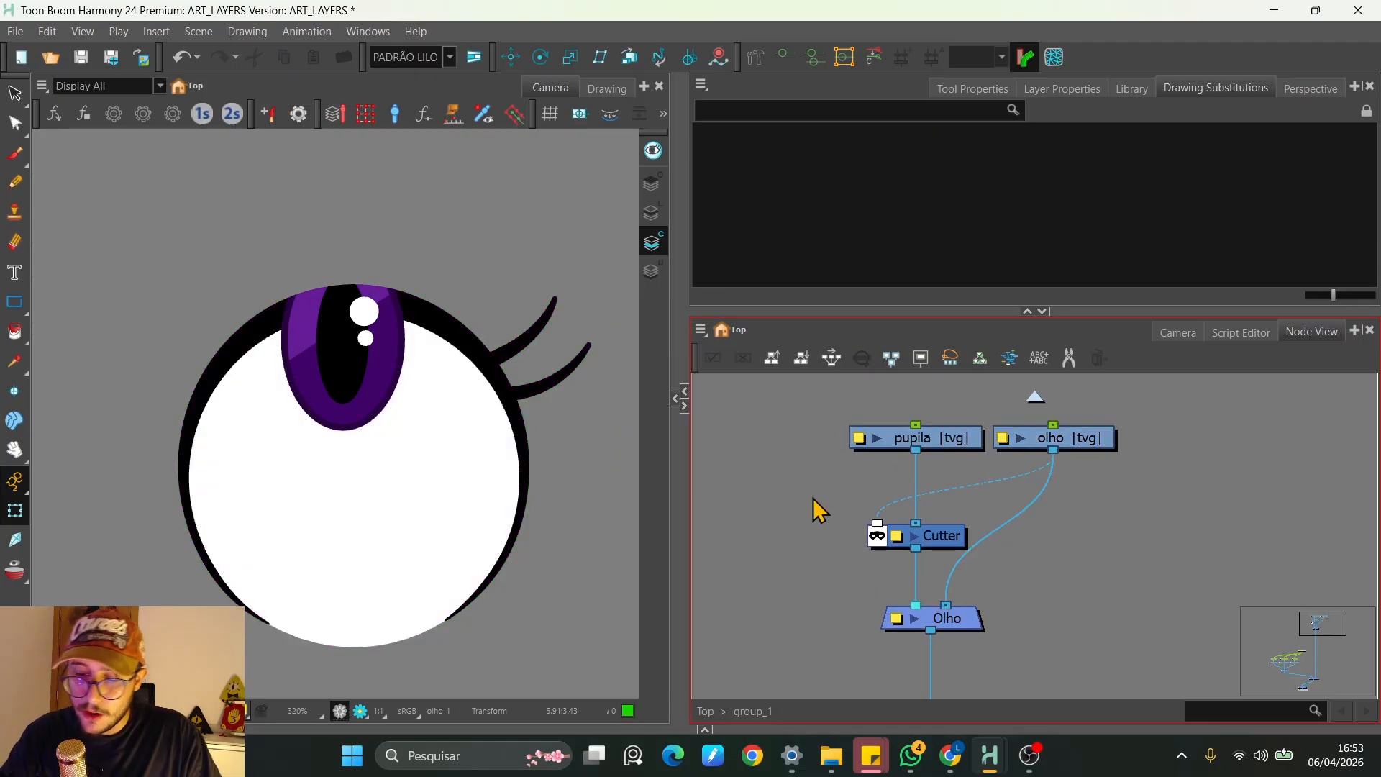
key("Tab")
type("colo")
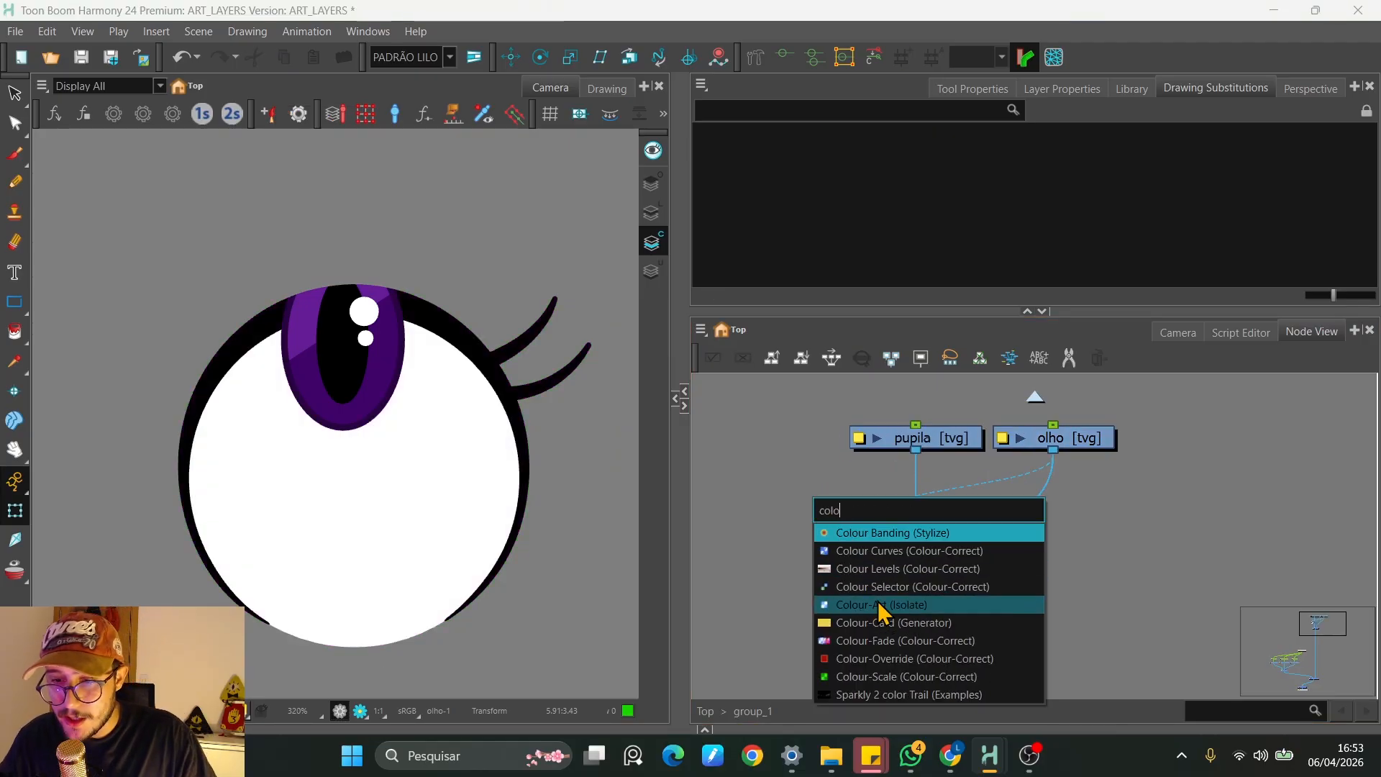
left_click(879, 603)
left_click_drag(919, 477, 1150, 533)
left_click(1144, 487)
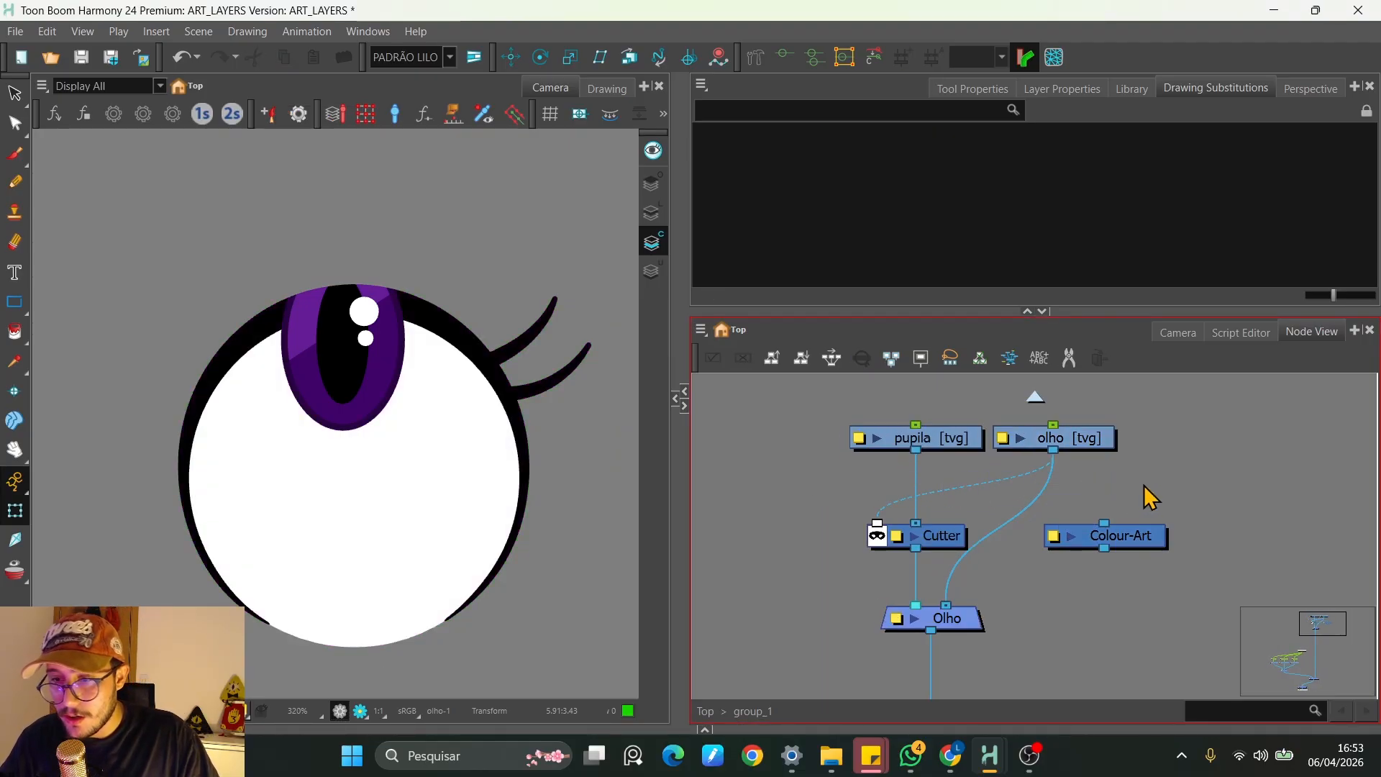
Add a Line-Art node near olho and give the node network more room
key("Tab")
type("line")
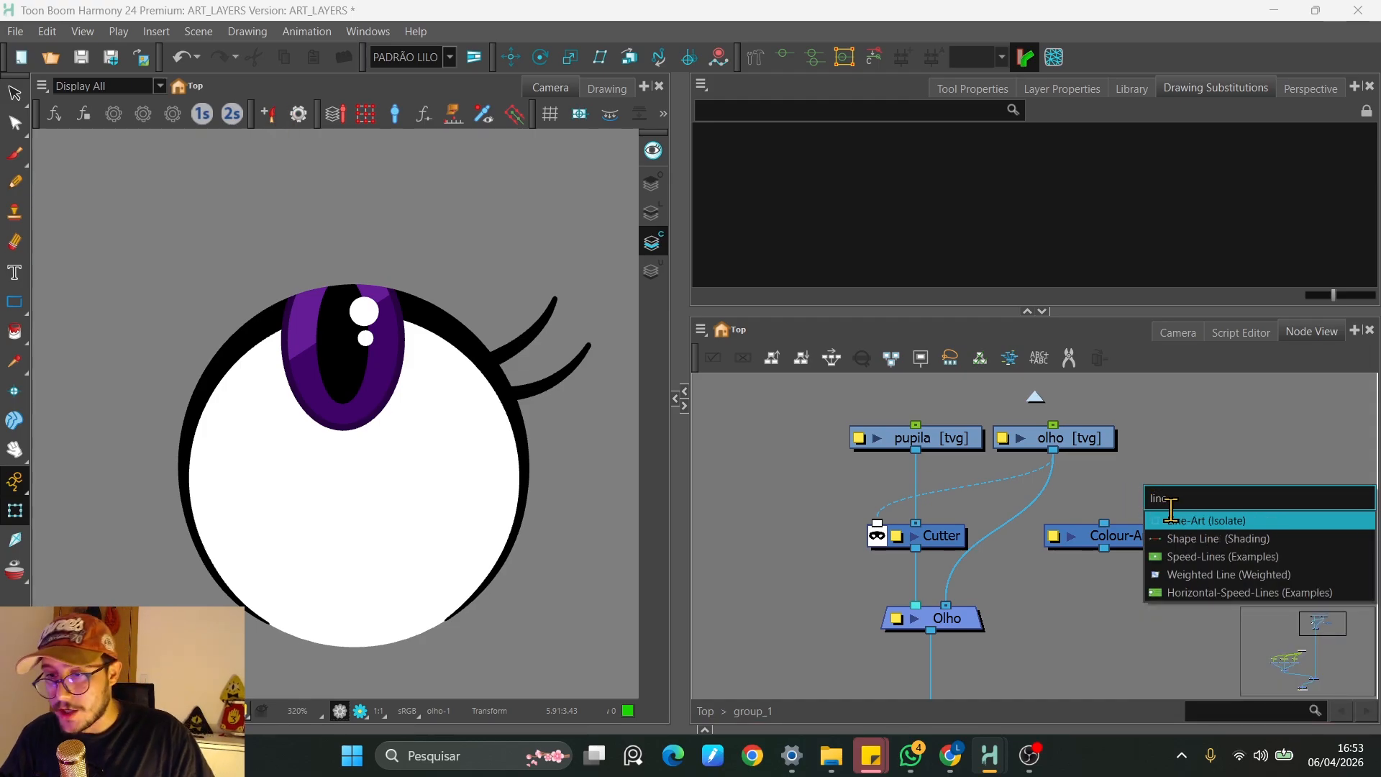
left_click(1171, 520)
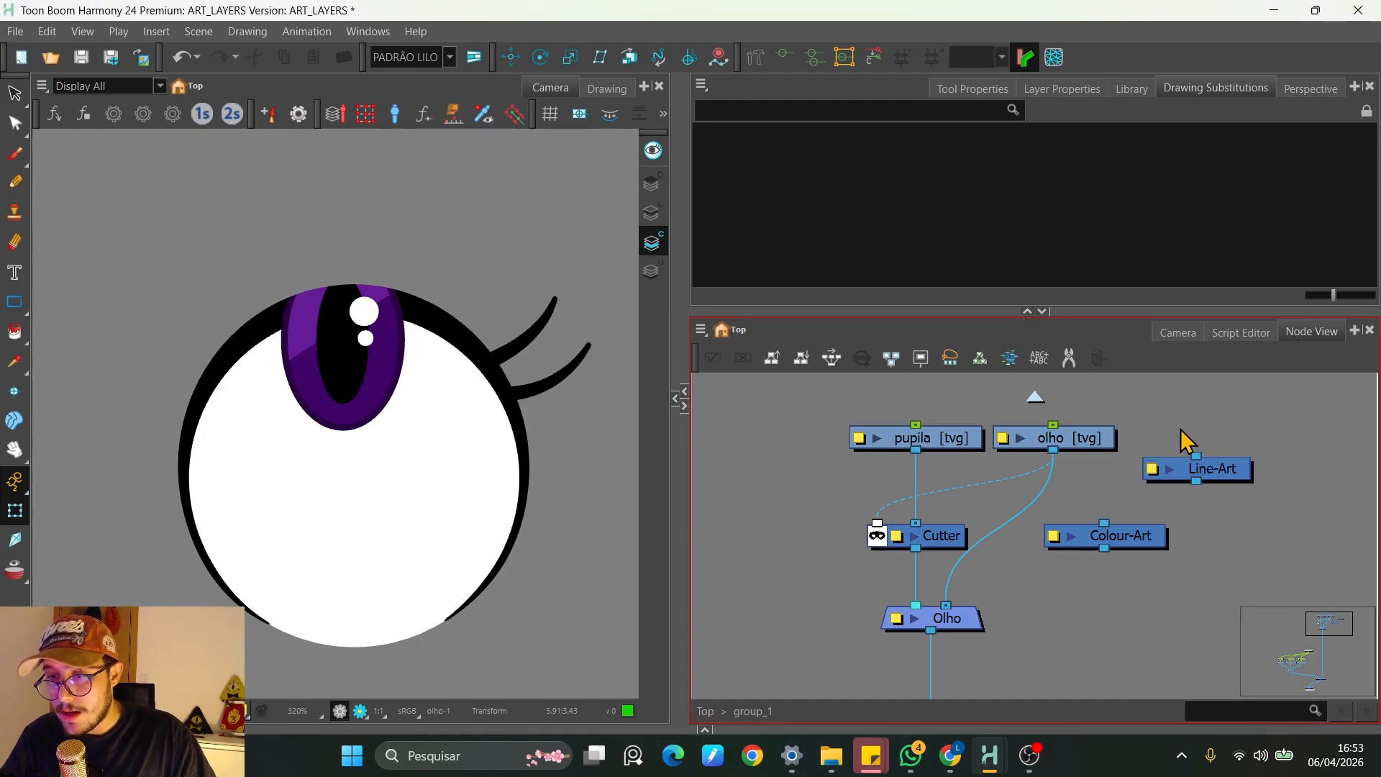
left_click(1028, 311)
Align olho beside pupila and insert the Colour-Art node between olho and the Cutter's matte input
key("space")
left_click_drag(962, 334, 1018, 247)
key("space")
left_click(1124, 305)
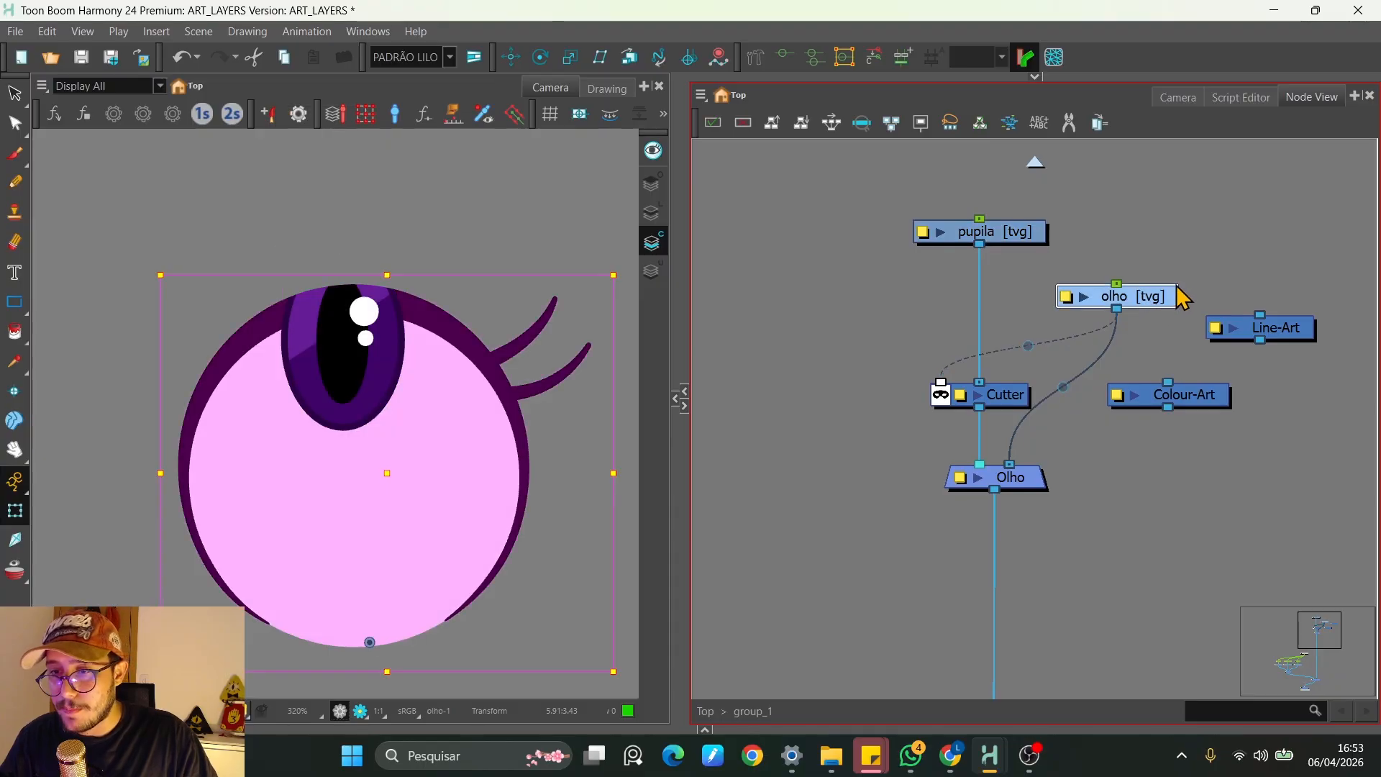
left_click_drag(1123, 305, 1200, 245)
left_click(1225, 403)
mouse_move(1226, 404)
left_mouse_down()
mouse_move(1122, 309)
mouse_move(980, 330)
mouse_move(997, 341)
left_mouse_up()
Compare the masked pupil's upper edge with olho's separate Line Art and Colour Art shapes
scroll(317, 321, "up", 3)
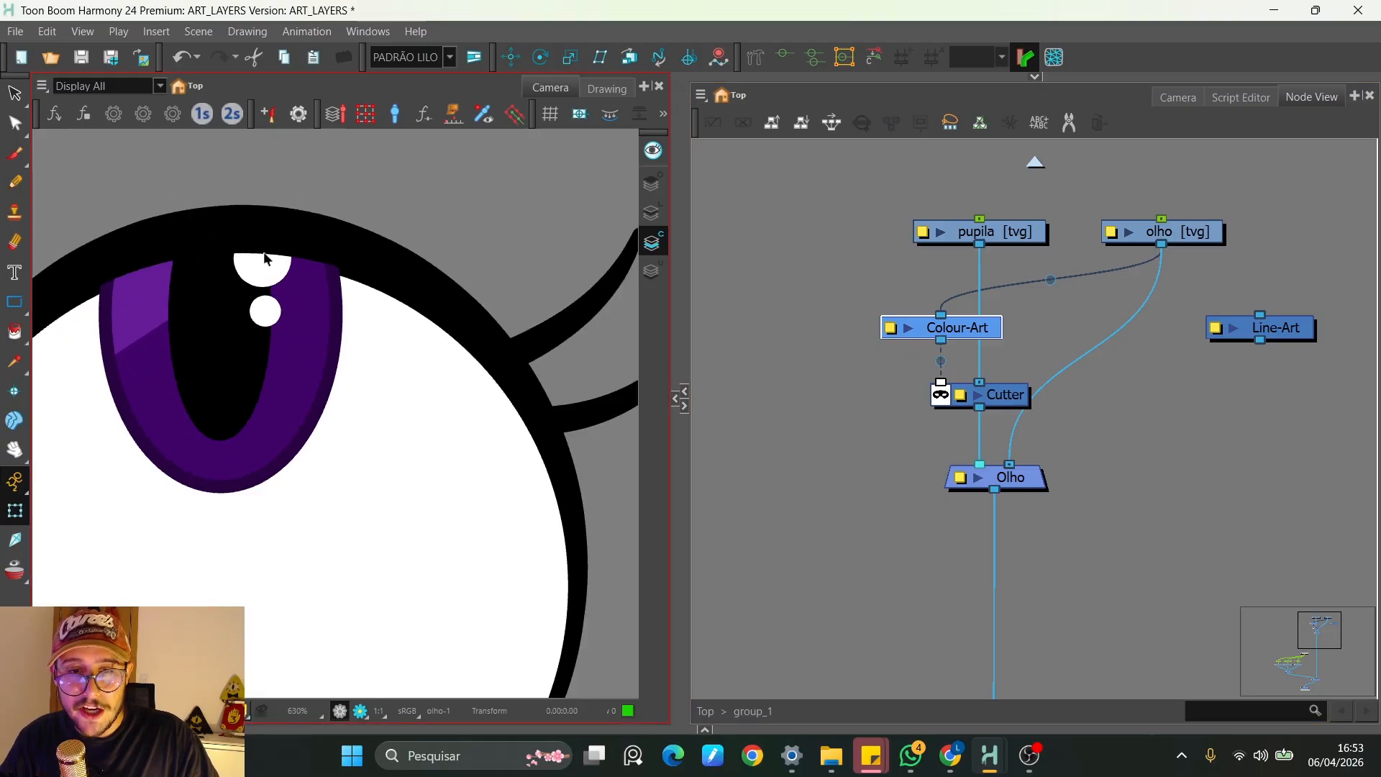
left_click(314, 309)
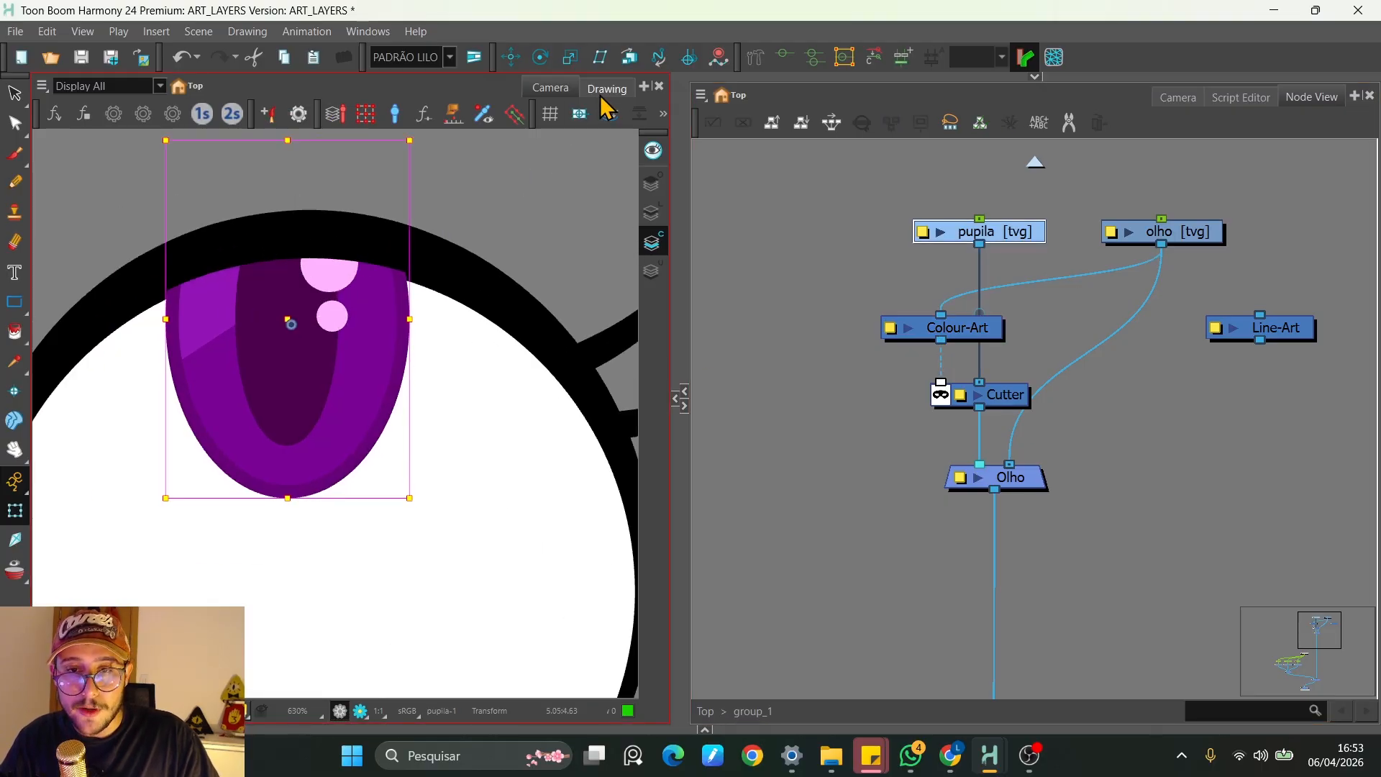
left_click(607, 87)
left_click(1221, 238)
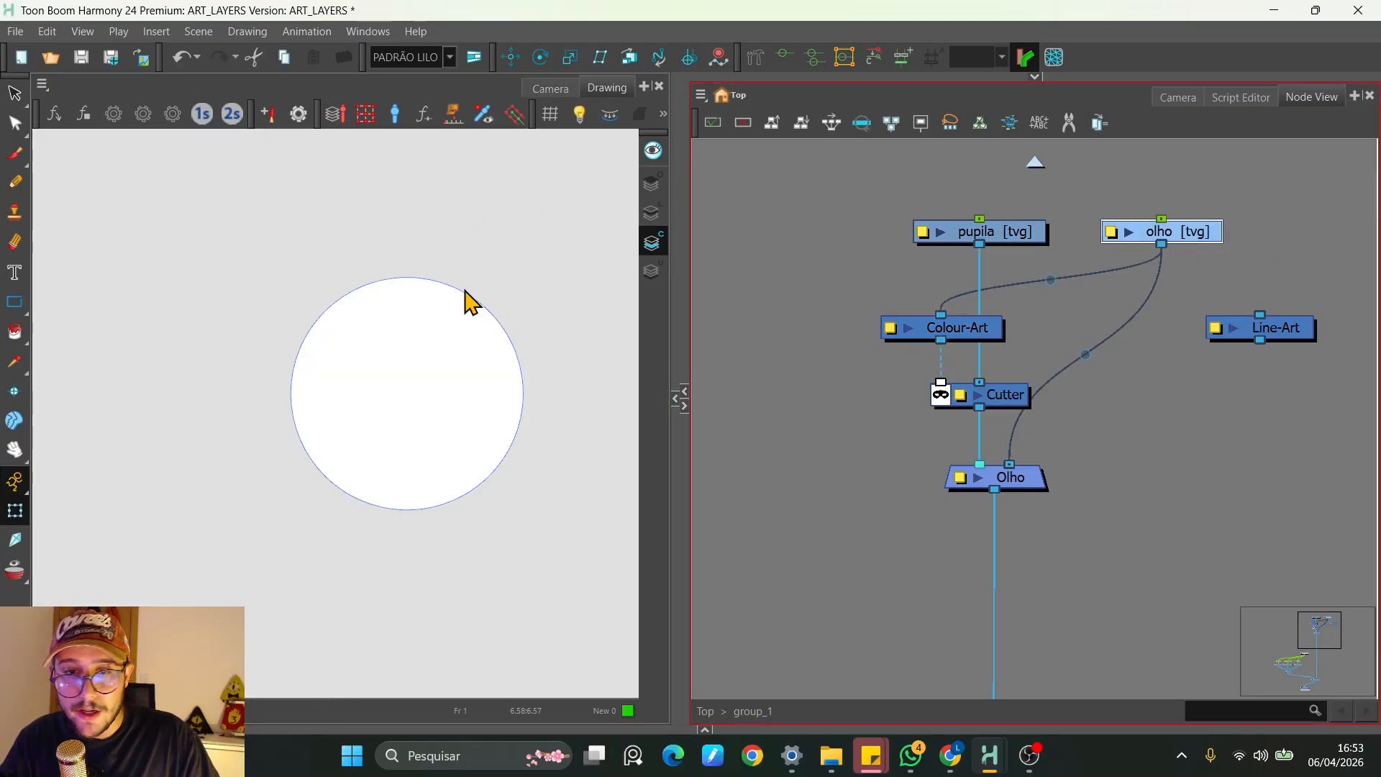
scroll(446, 273, "up", 5)
key("l")
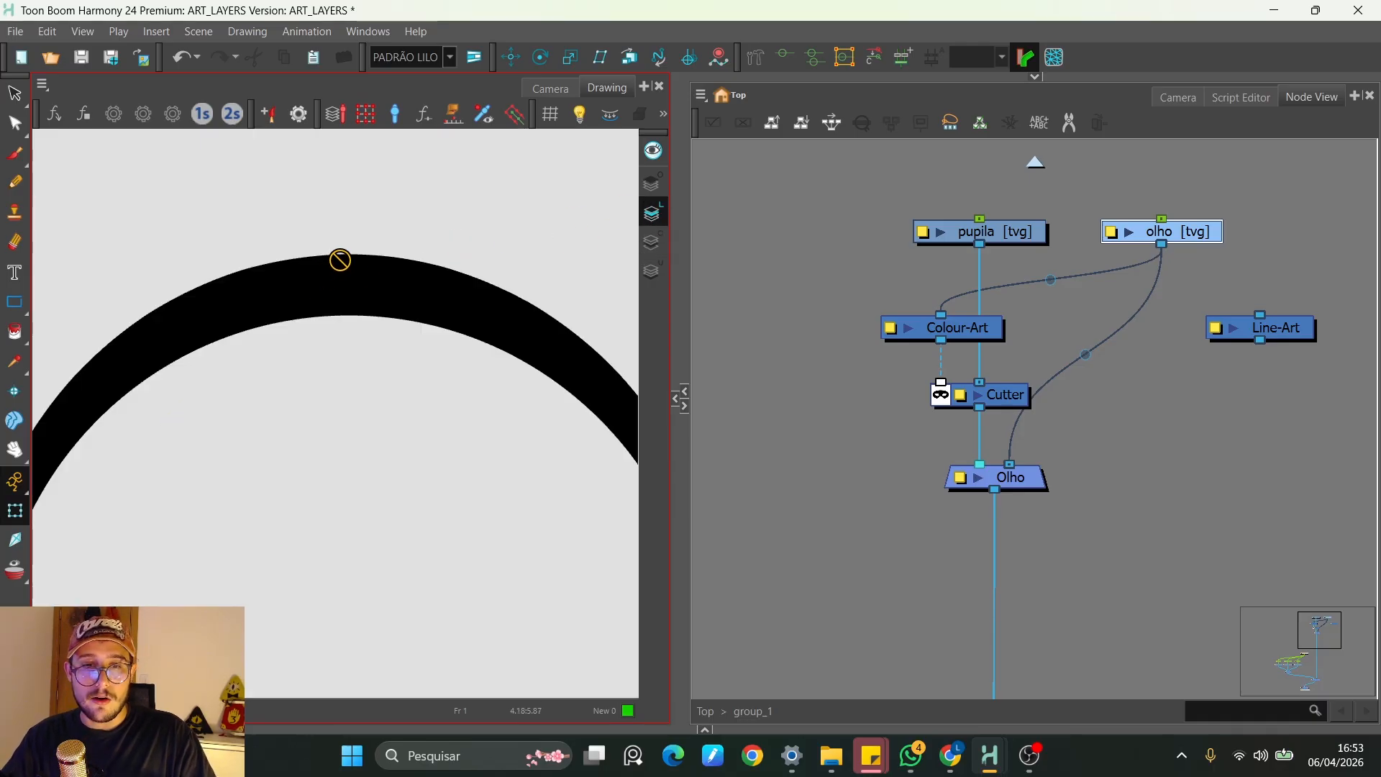
left_click(653, 243)
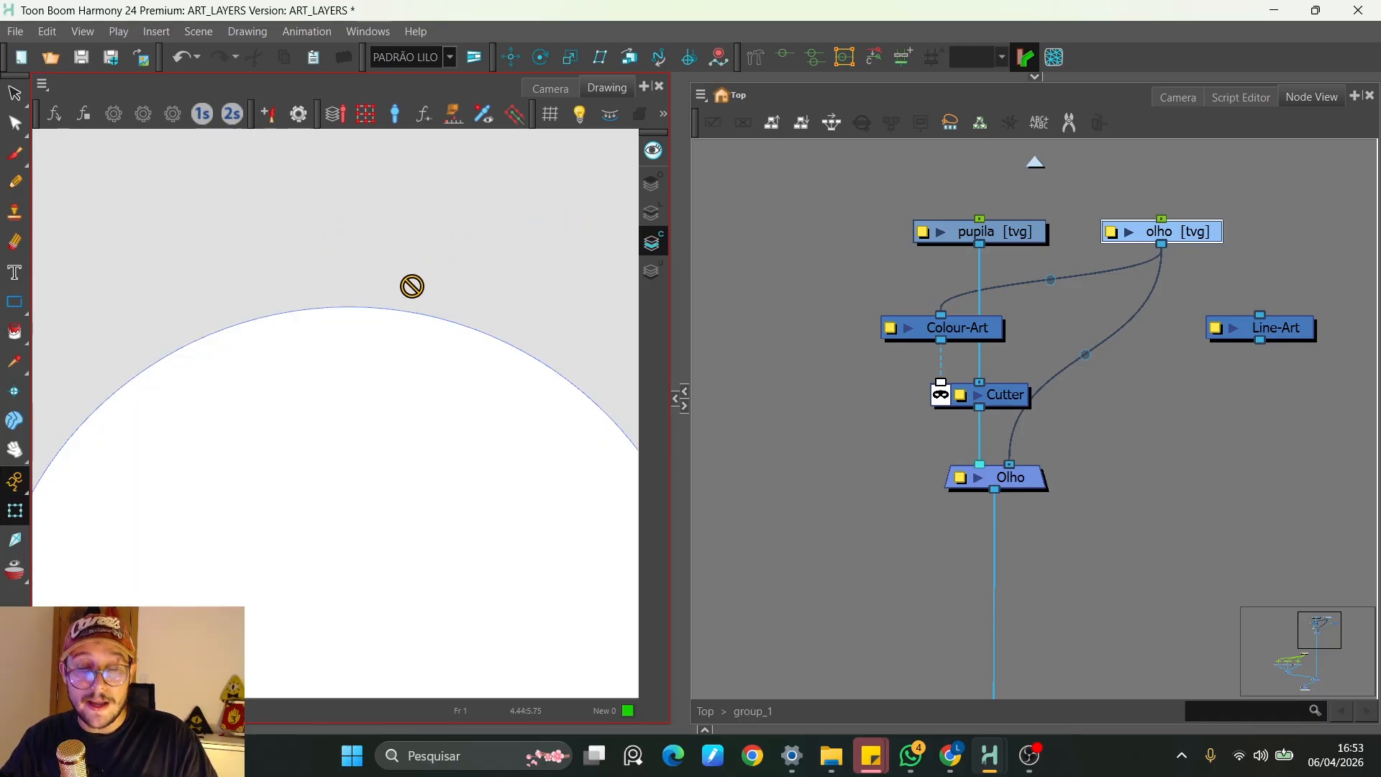
Try moving the pupil sideways in the Camera view to test the colour-art mask, and undo the move
left_click(550, 88)
left_click(308, 295)
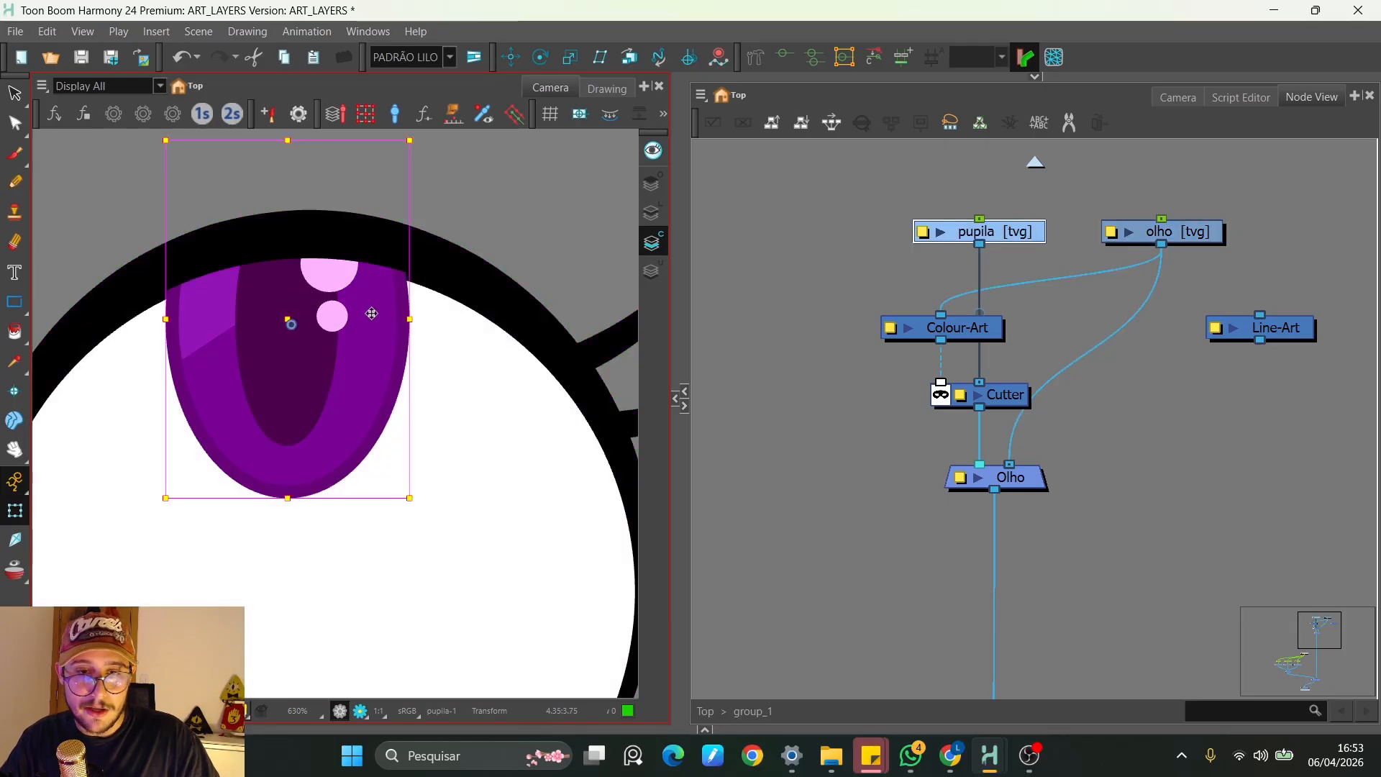
mouse_move(371, 314)
left_mouse_down()
mouse_move(392, 259)
mouse_move(419, 245)
mouse_move(331, 230)
mouse_move(336, 300)
mouse_move(516, 327)
left_mouse_up()
key("ctrl+z")
Examine the pupil's cut edge up close where it meets the black eye outline
scroll(361, 384, "down", 3)
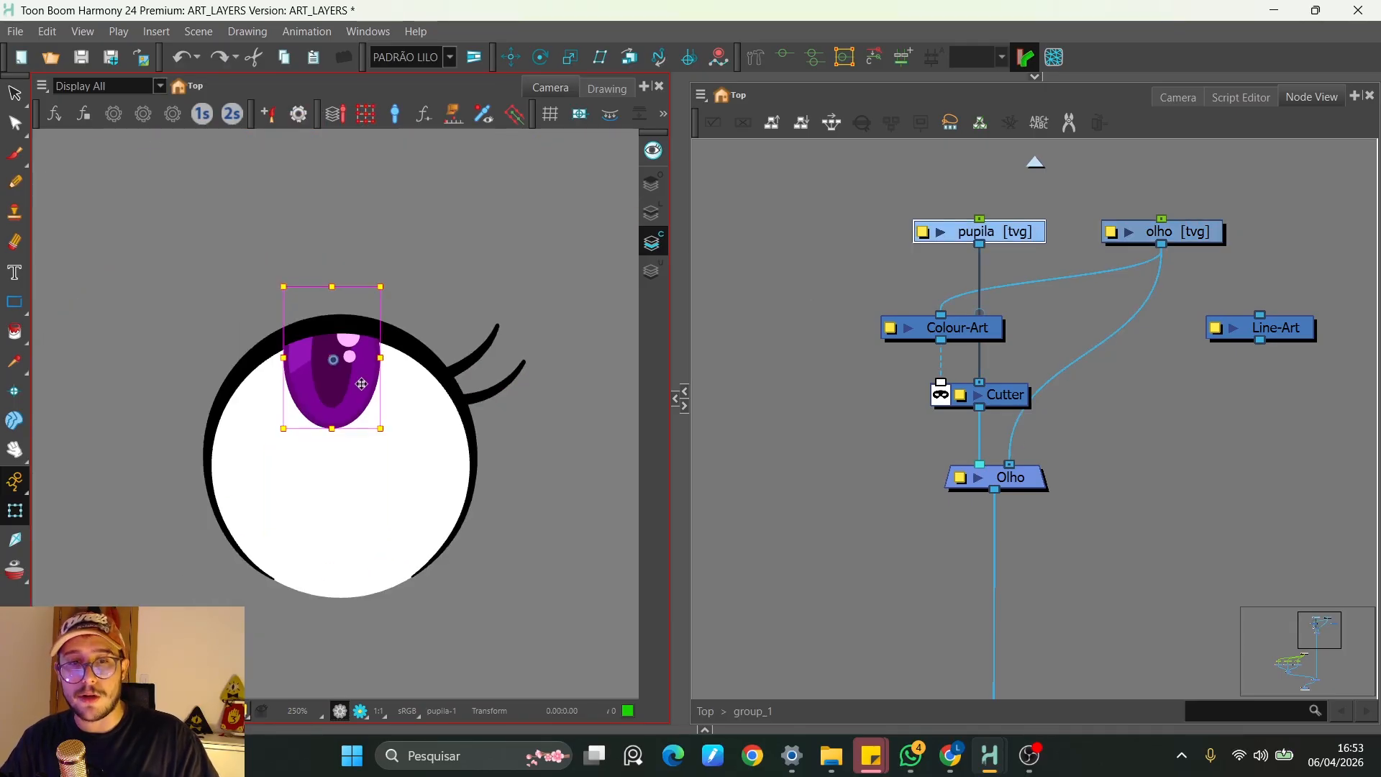
left_click_drag(361, 384, 416, 333)
left_click(1085, 432)
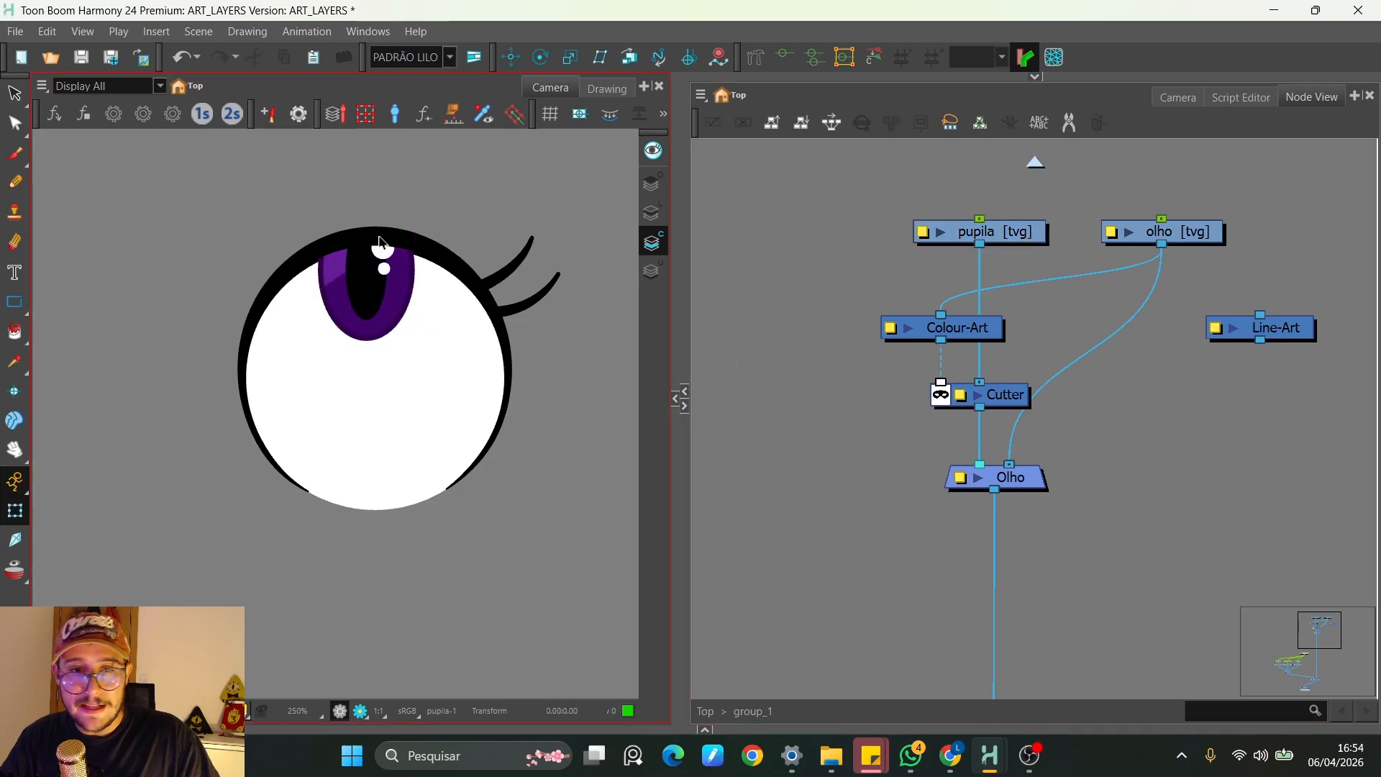
scroll(379, 241, "up", 5)
left_click(312, 305)
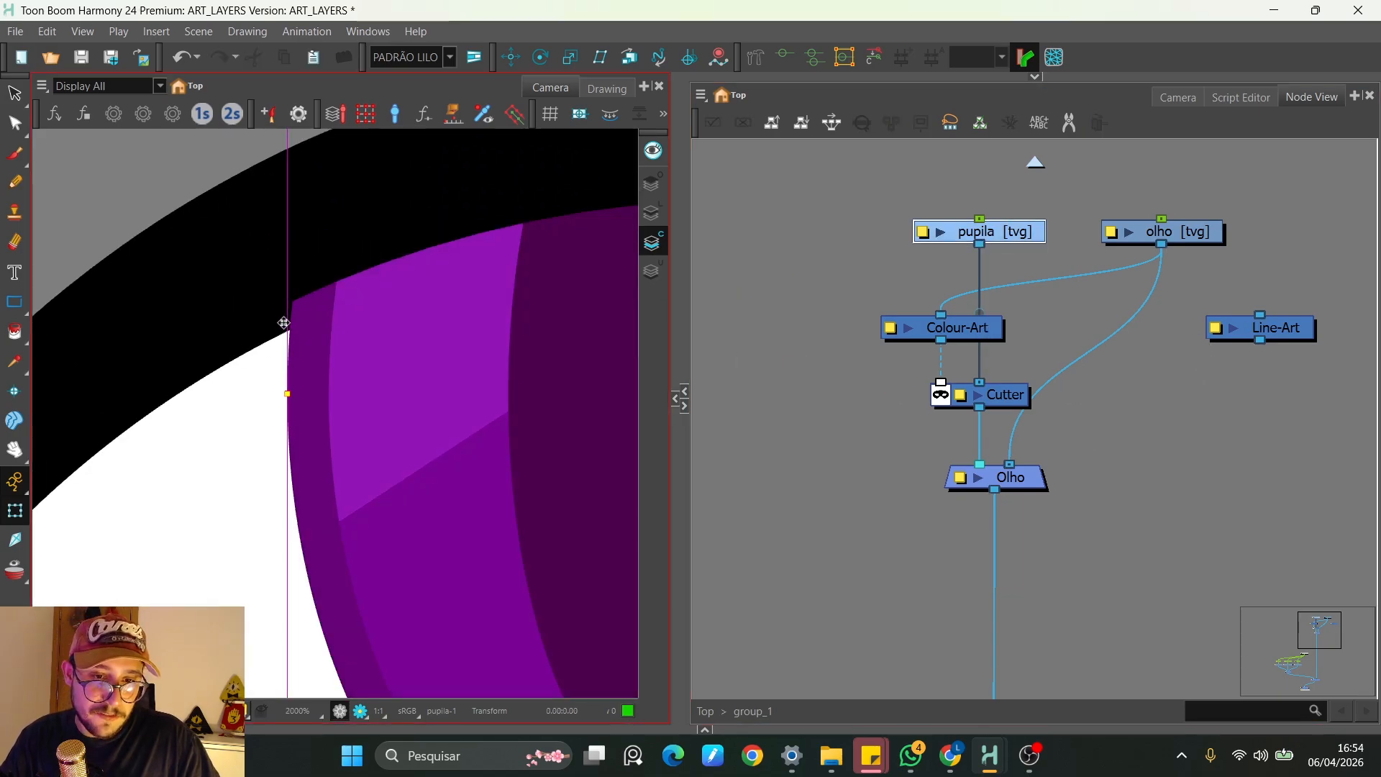
scroll(283, 323, "up", 1)
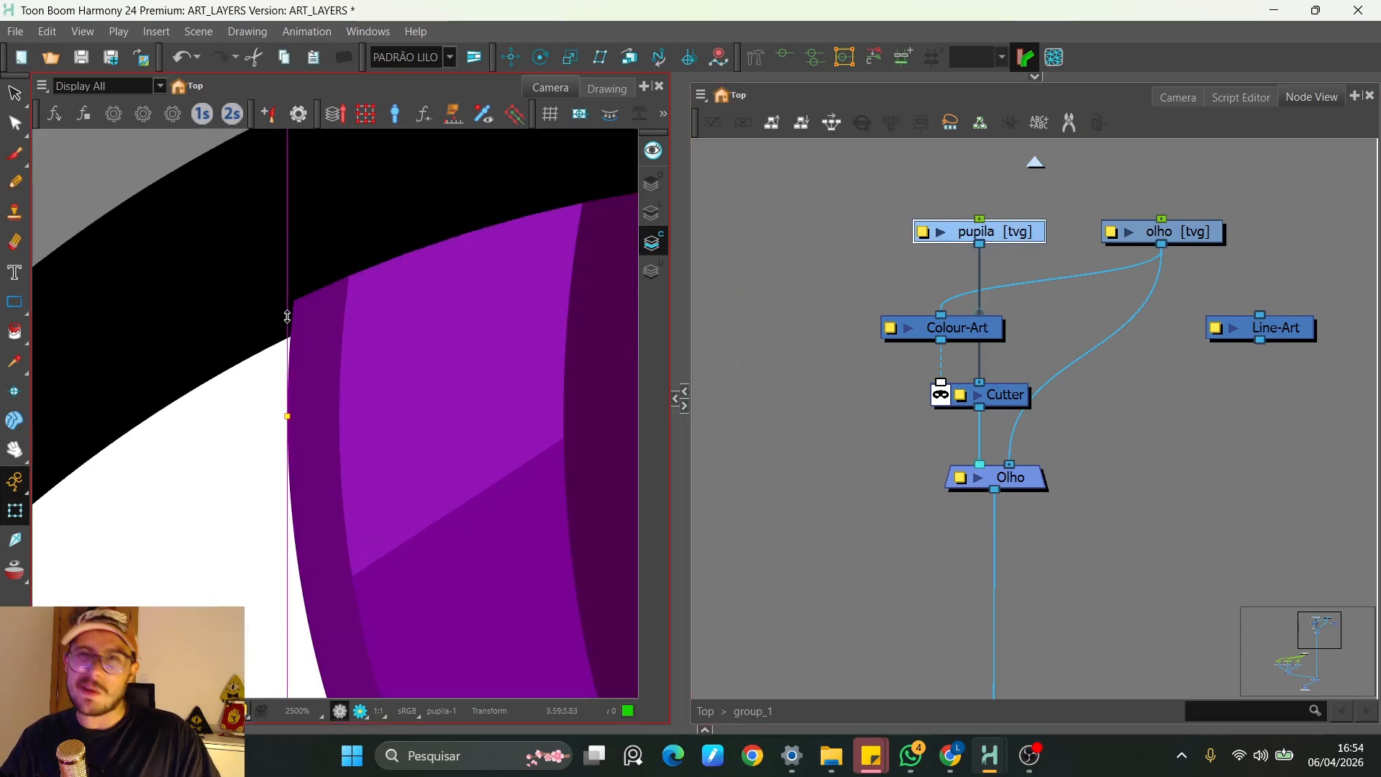
Route olho through the Line-Art node into the Olho composite's front input, and move the pupil up and right under the outline
left_click_drag(1302, 336, 836, 332)
left_click_drag(1153, 249, 972, 464)
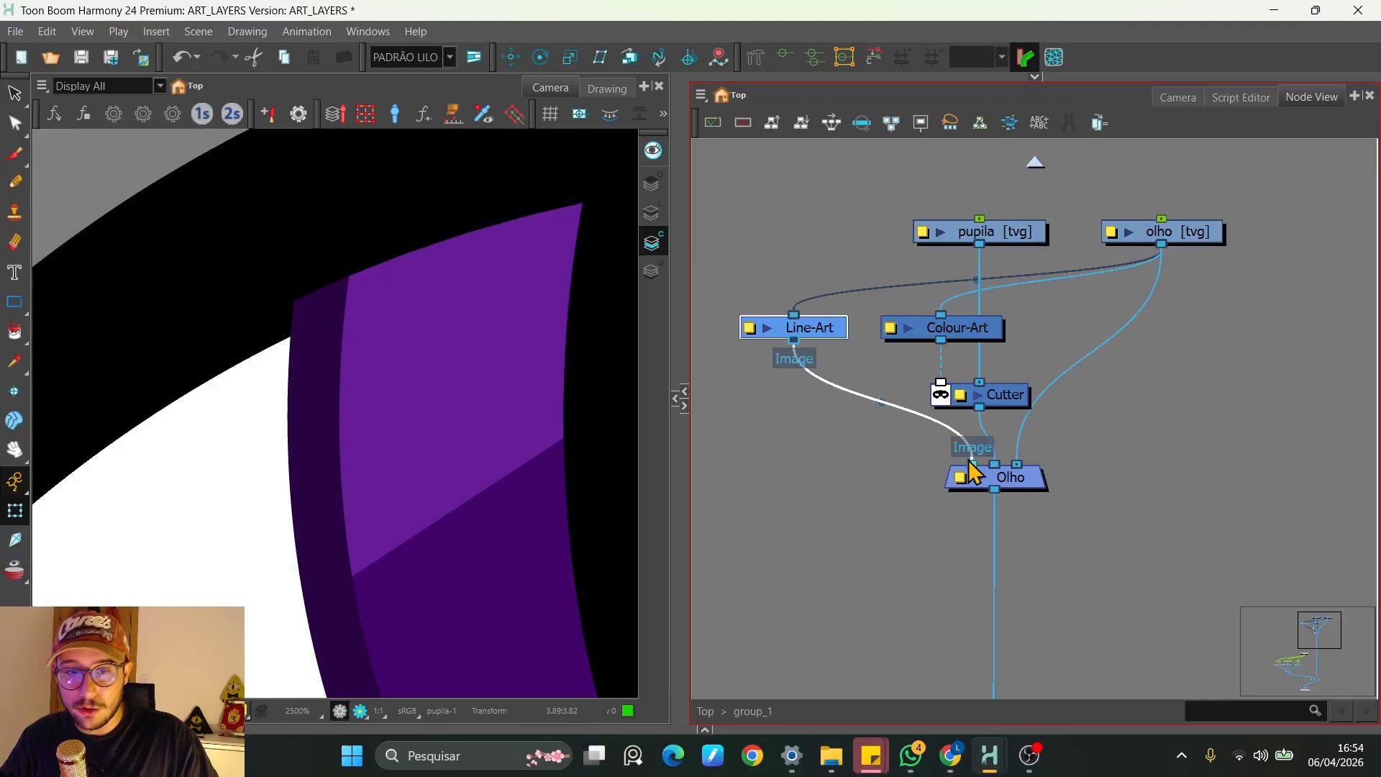
scroll(415, 310, "down", 5)
scroll(415, 310, "down", 1)
left_click(475, 346)
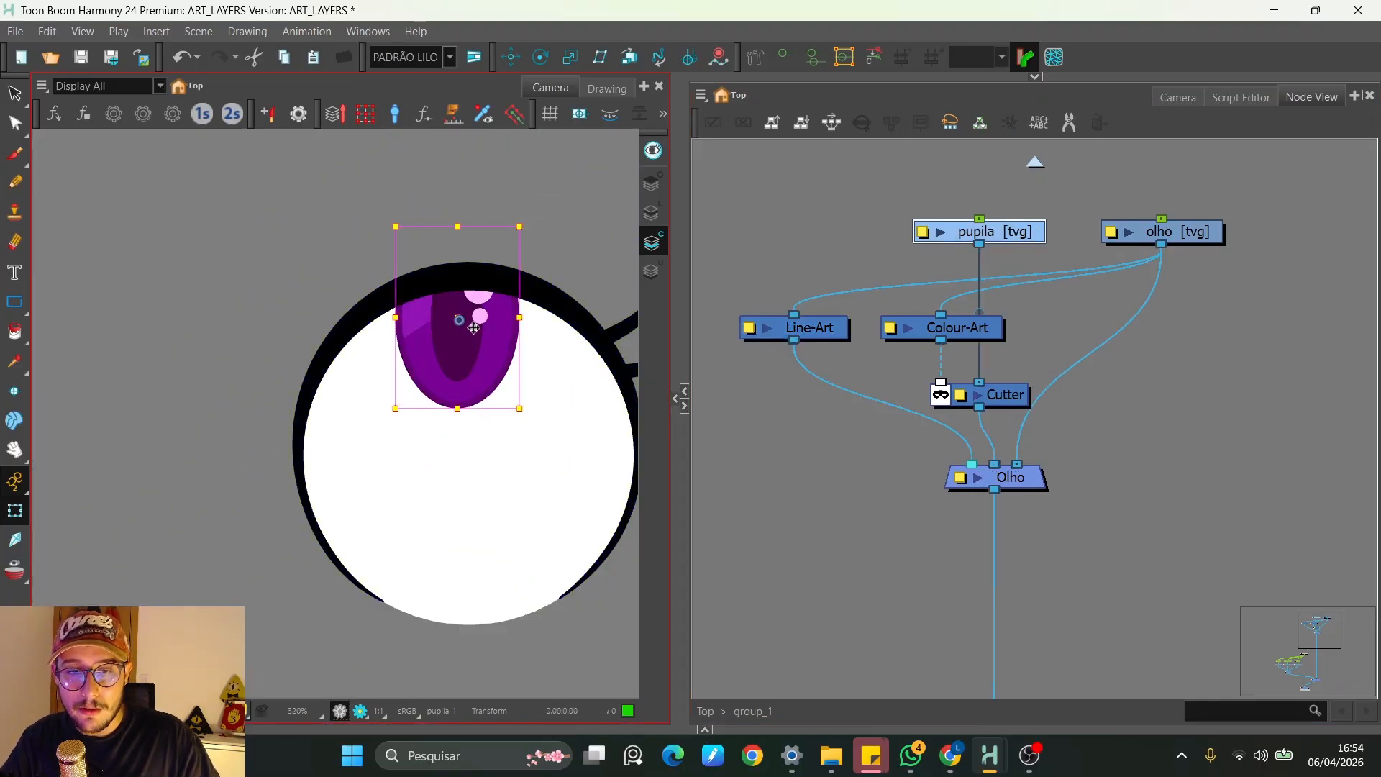
left_click_drag(474, 328, 520, 305)
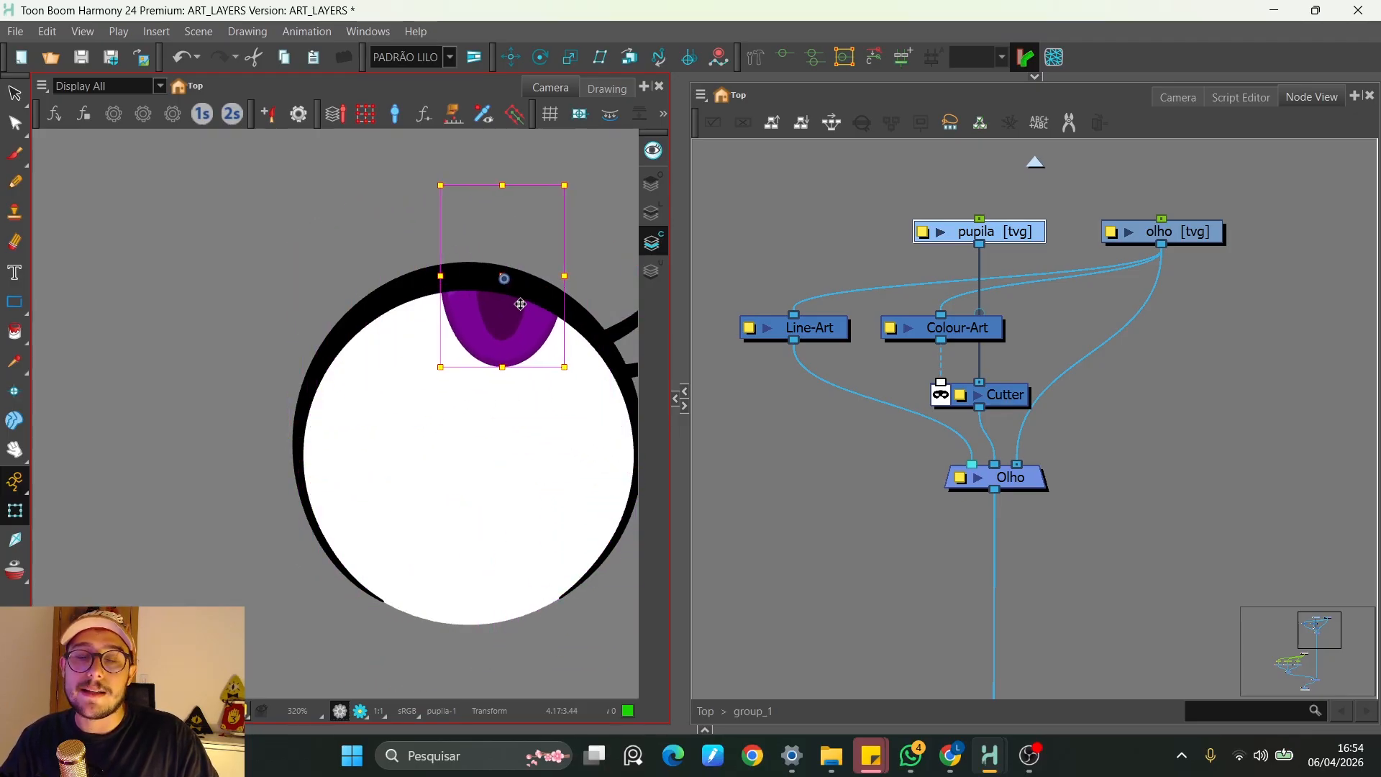
Review the Line-Art, Colour-Art and olho nodes by selecting each in turn, ending with pupila and olho selected together
left_click(837, 329)
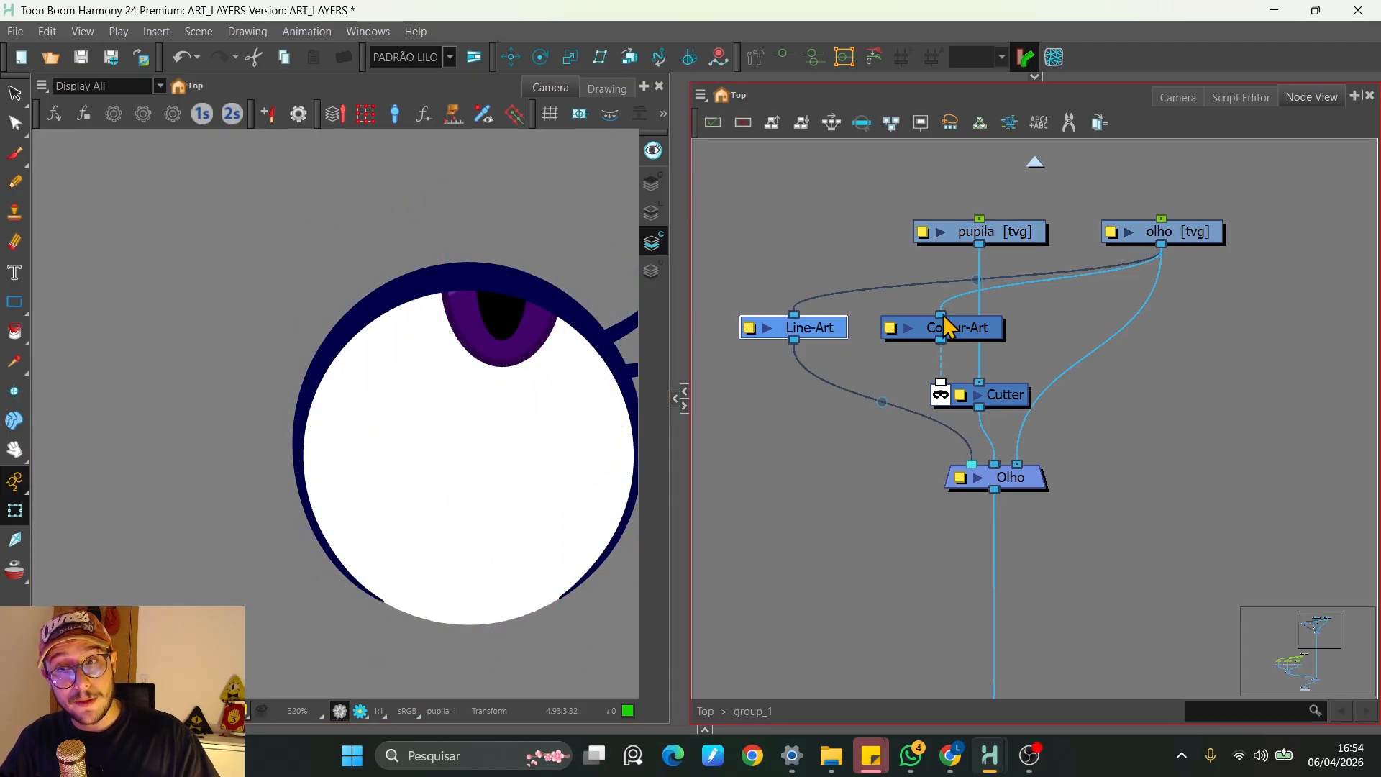
left_click(979, 336)
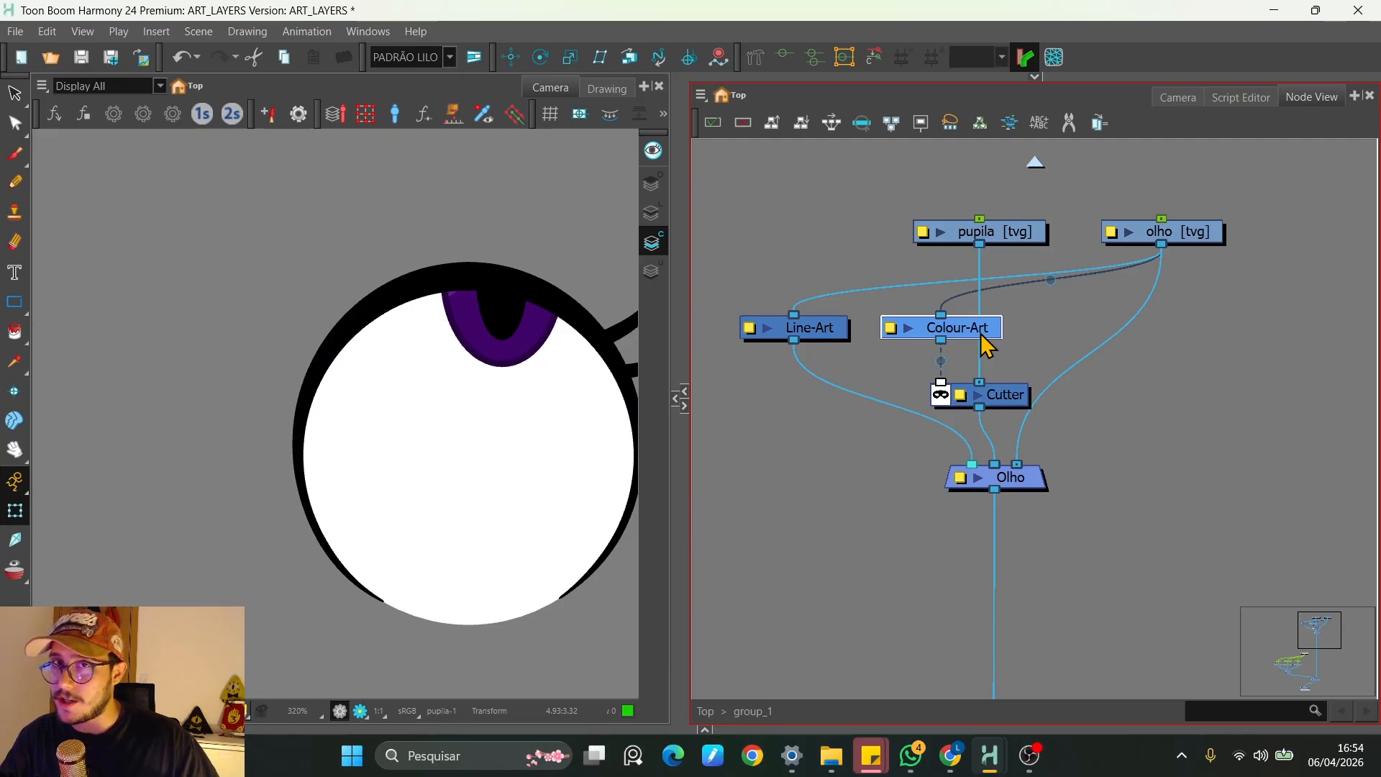
left_click(1190, 241)
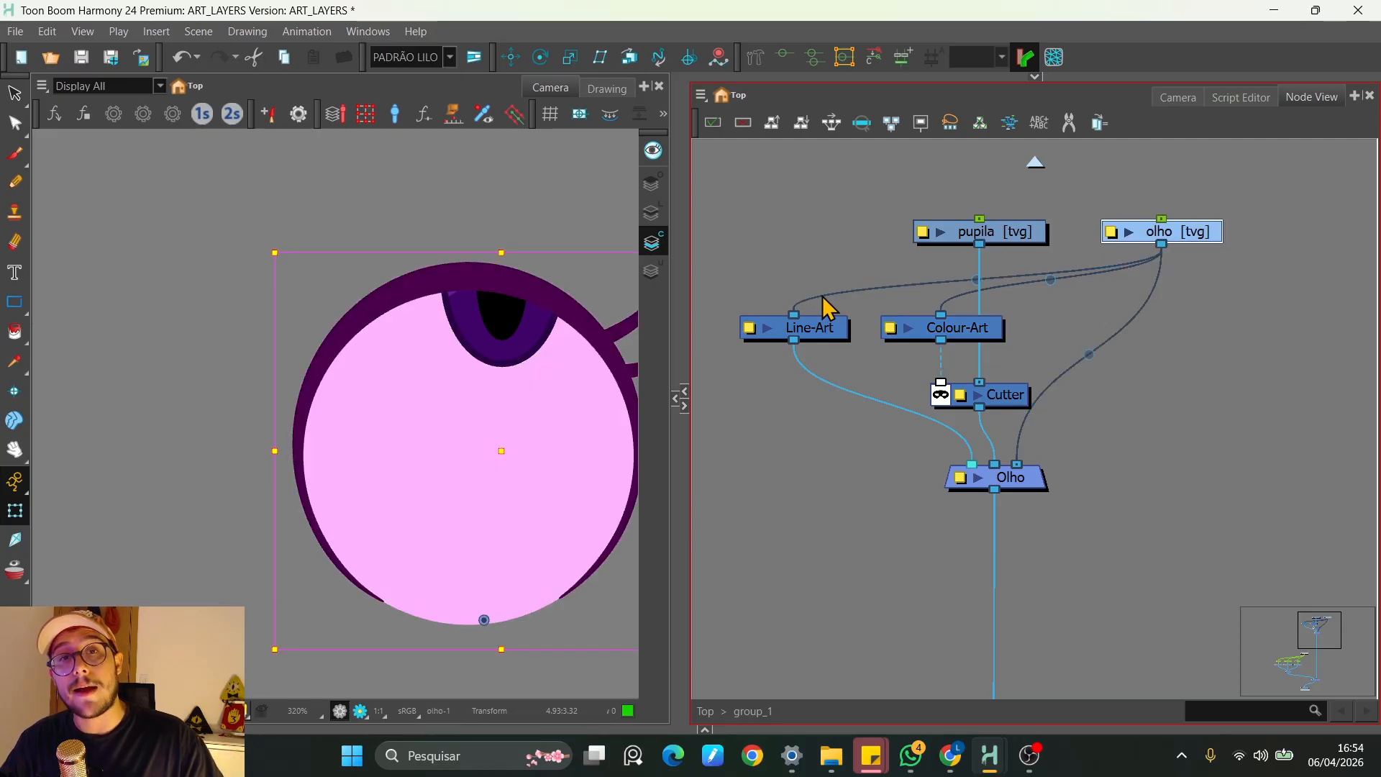
left_click_drag(918, 169, 1160, 246)
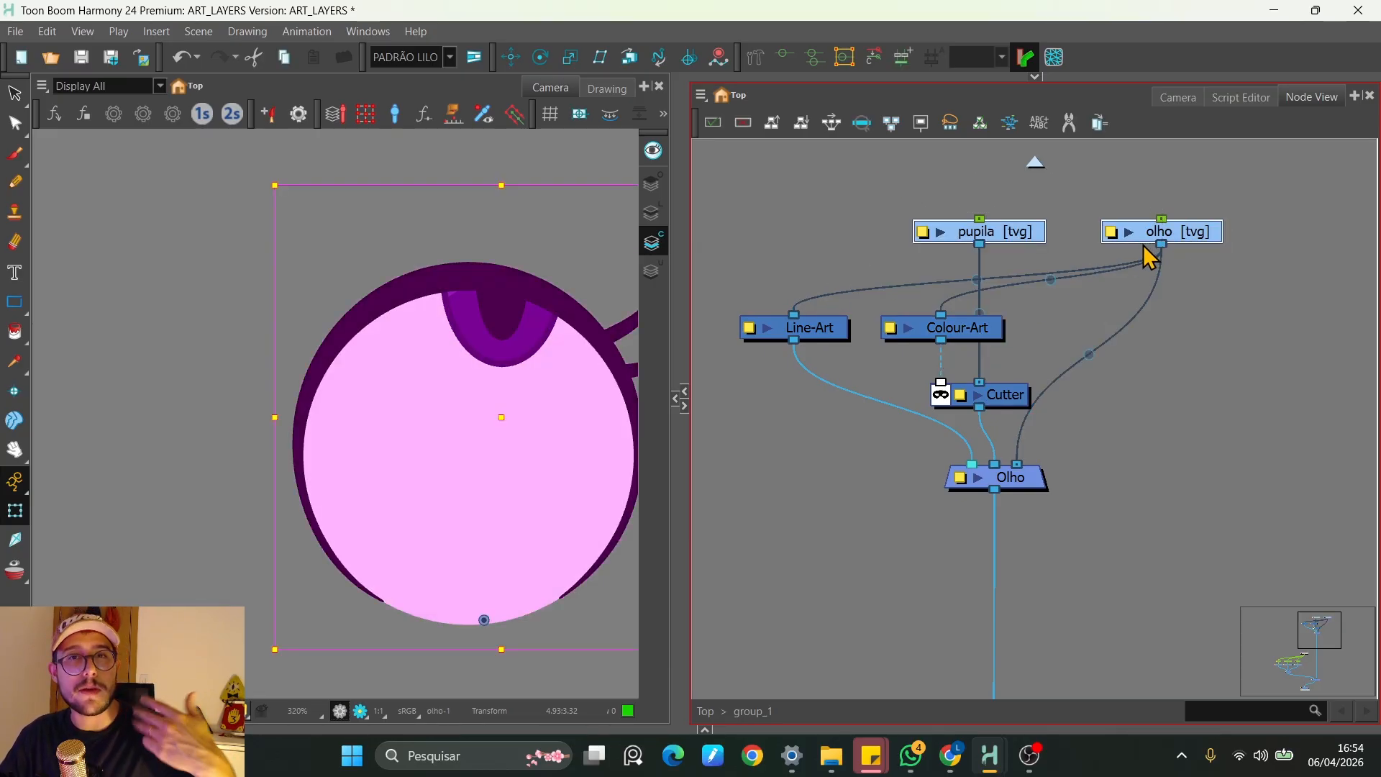